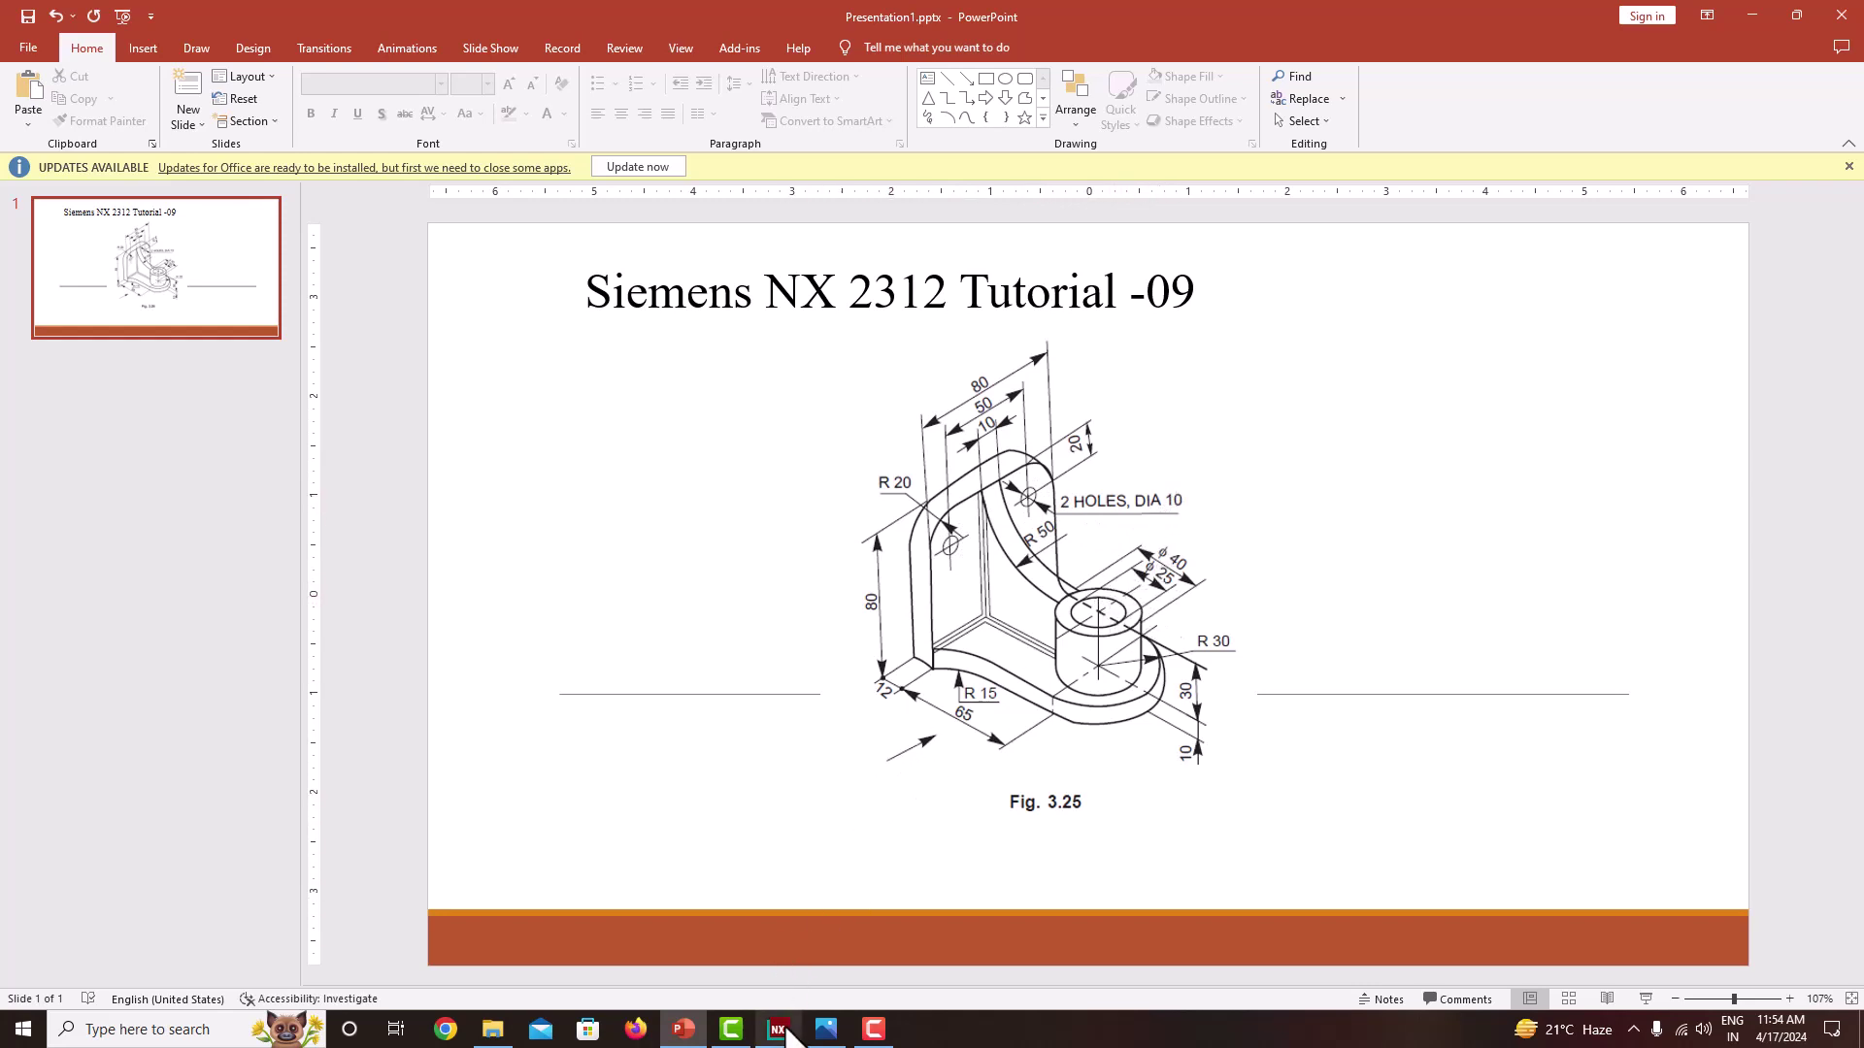
Step: Switch to NX and open today's recent part model11.prt to examine the finished bracket model
left_click(782, 1028)
left_click(144, 380)
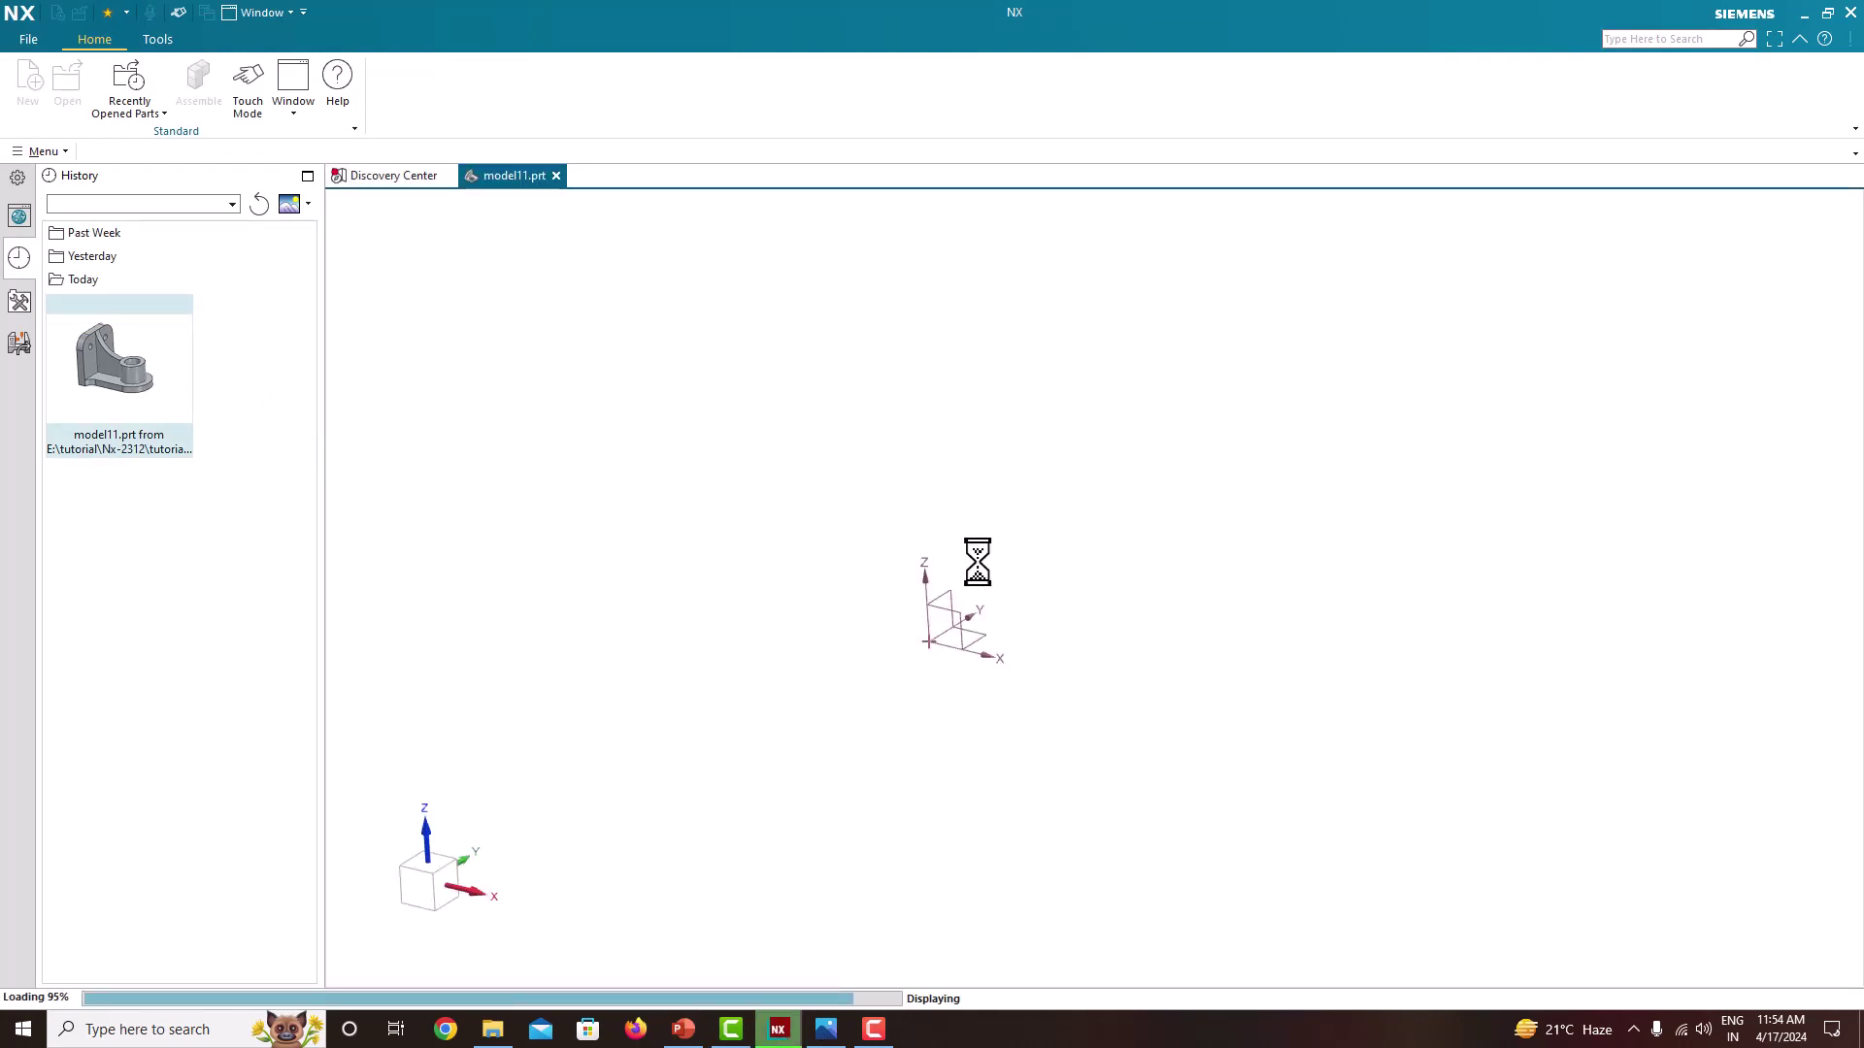
mouse_move(1324, 416)
middle_mouse_down()
mouse_move(1298, 472)
mouse_move(1320, 428)
mouse_move(1377, 428)
mouse_move(1307, 428)
mouse_move(1329, 442)
mouse_move(1315, 445)
mouse_move(1315, 418)
middle_mouse_up()
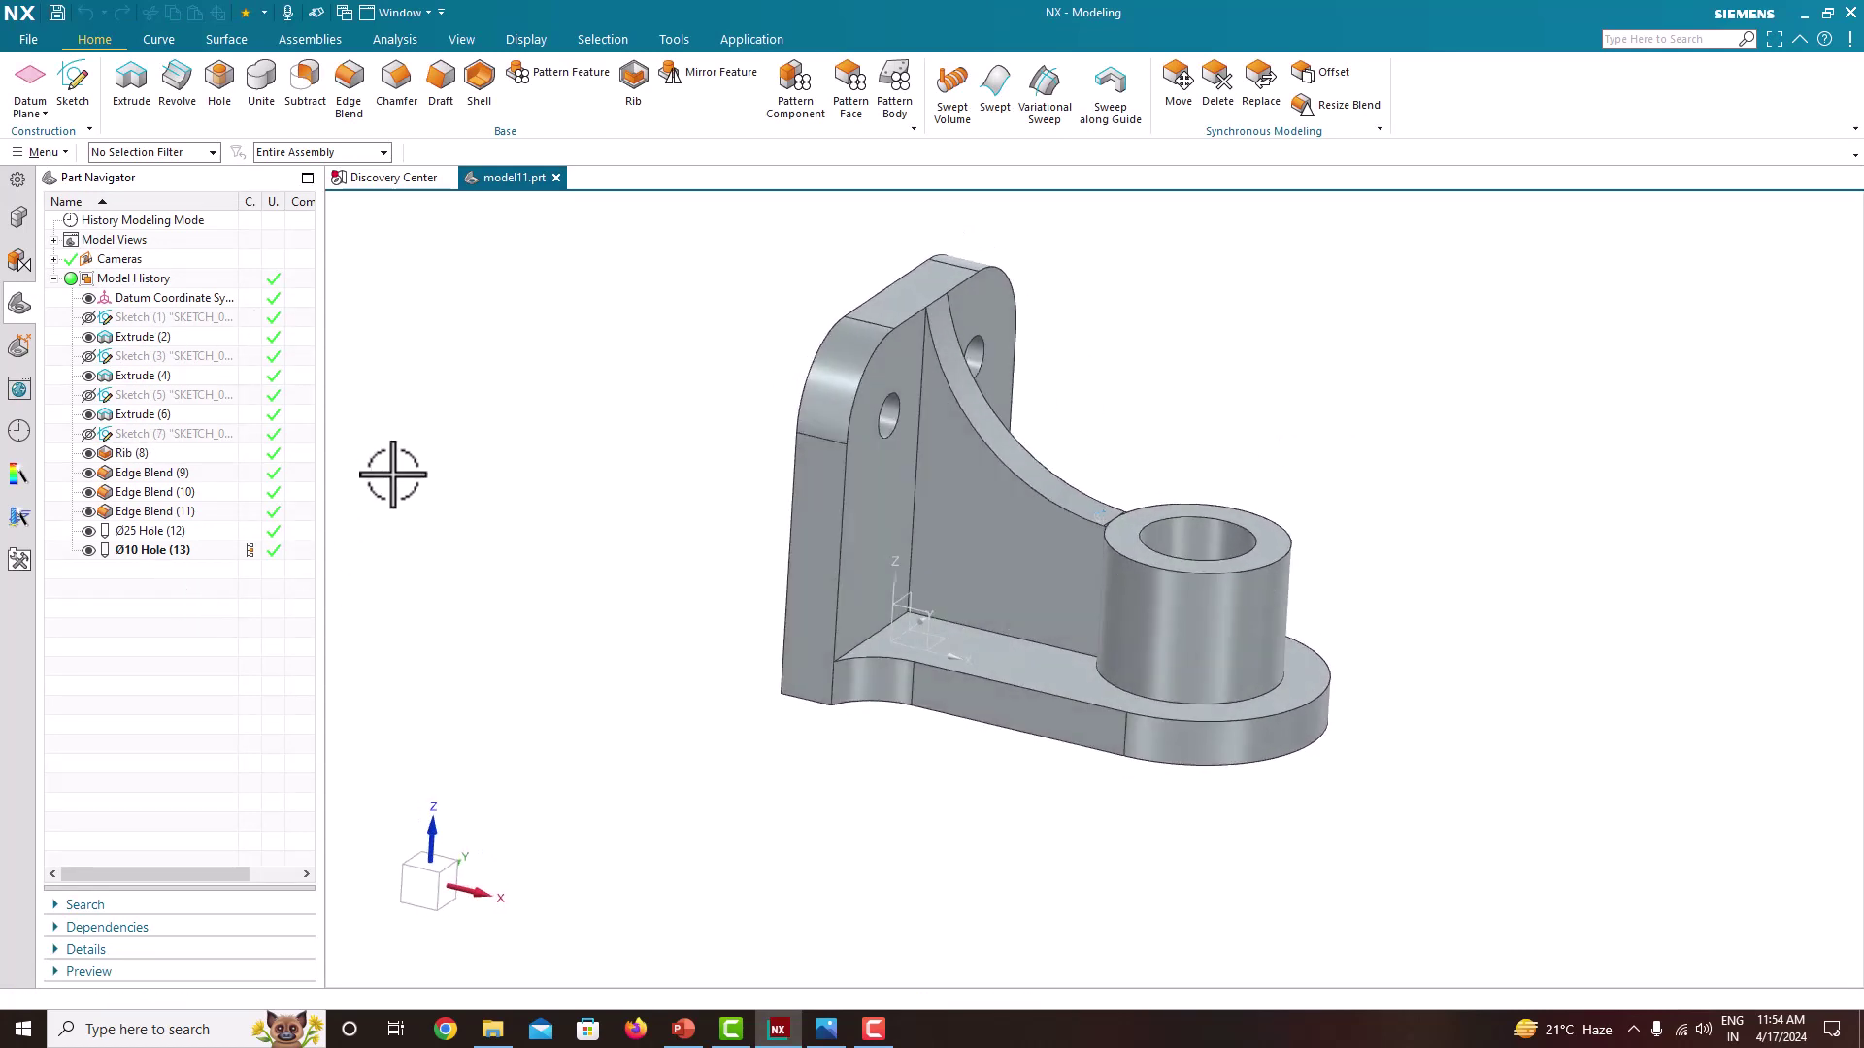
mouse_move(562, 491)
middle_mouse_down()
mouse_move(498, 491)
mouse_move(632, 504)
mouse_move(541, 487)
middle_mouse_up()
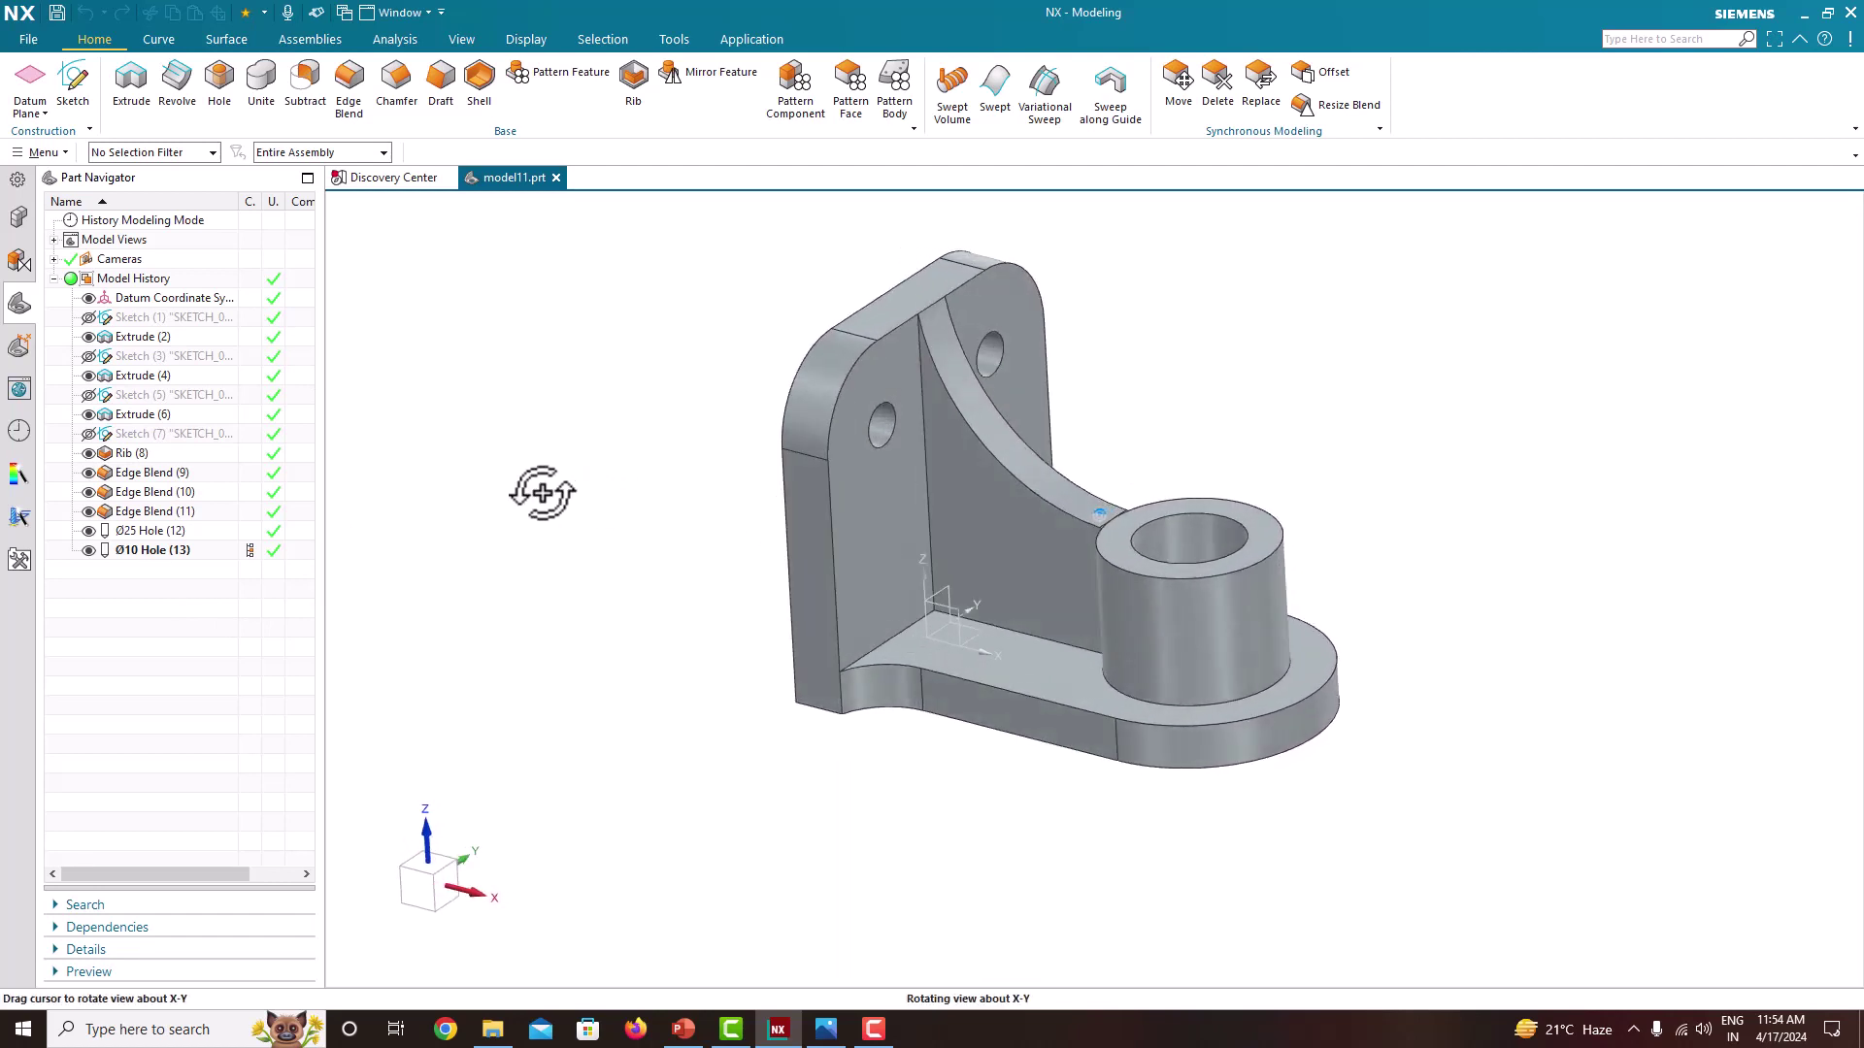
Step: Create a new millimetre part from the Model template, named model123.prt, in the folder E:\tutorial\Nx-2312\tutorial_09
left_click(28, 40)
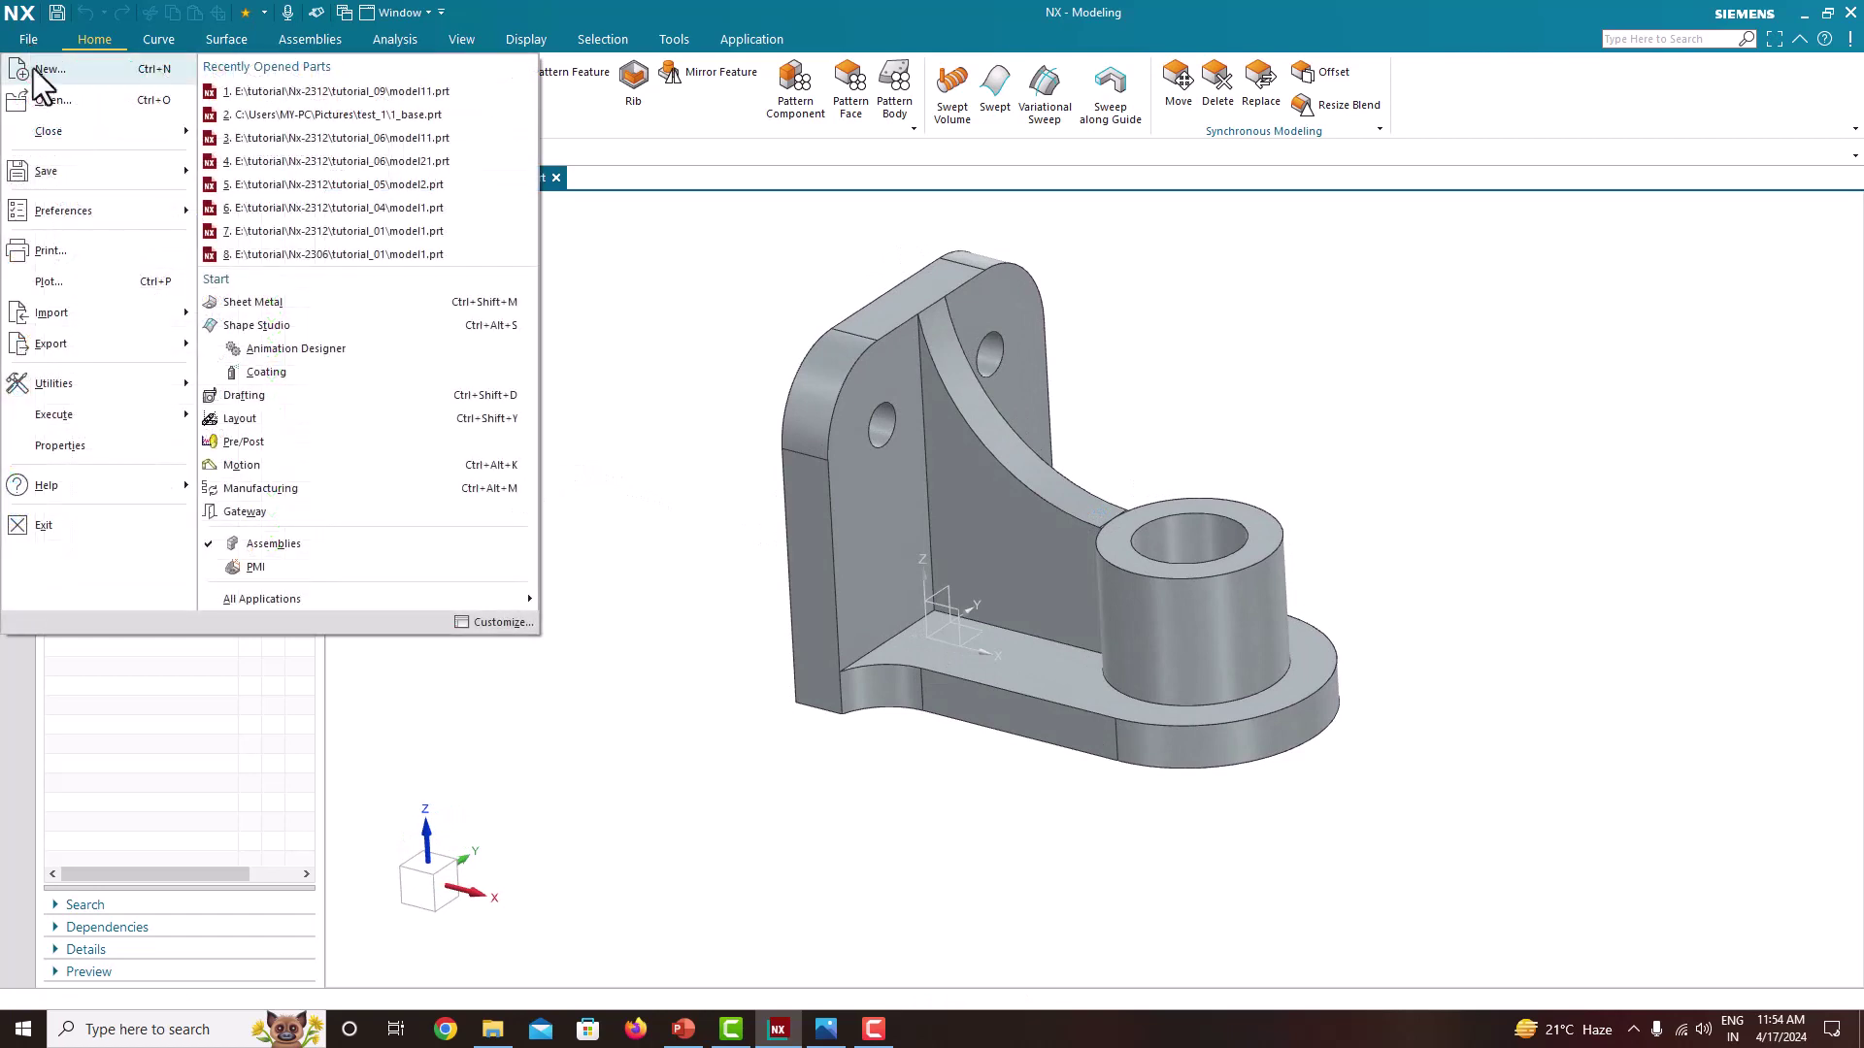
key("Escape")
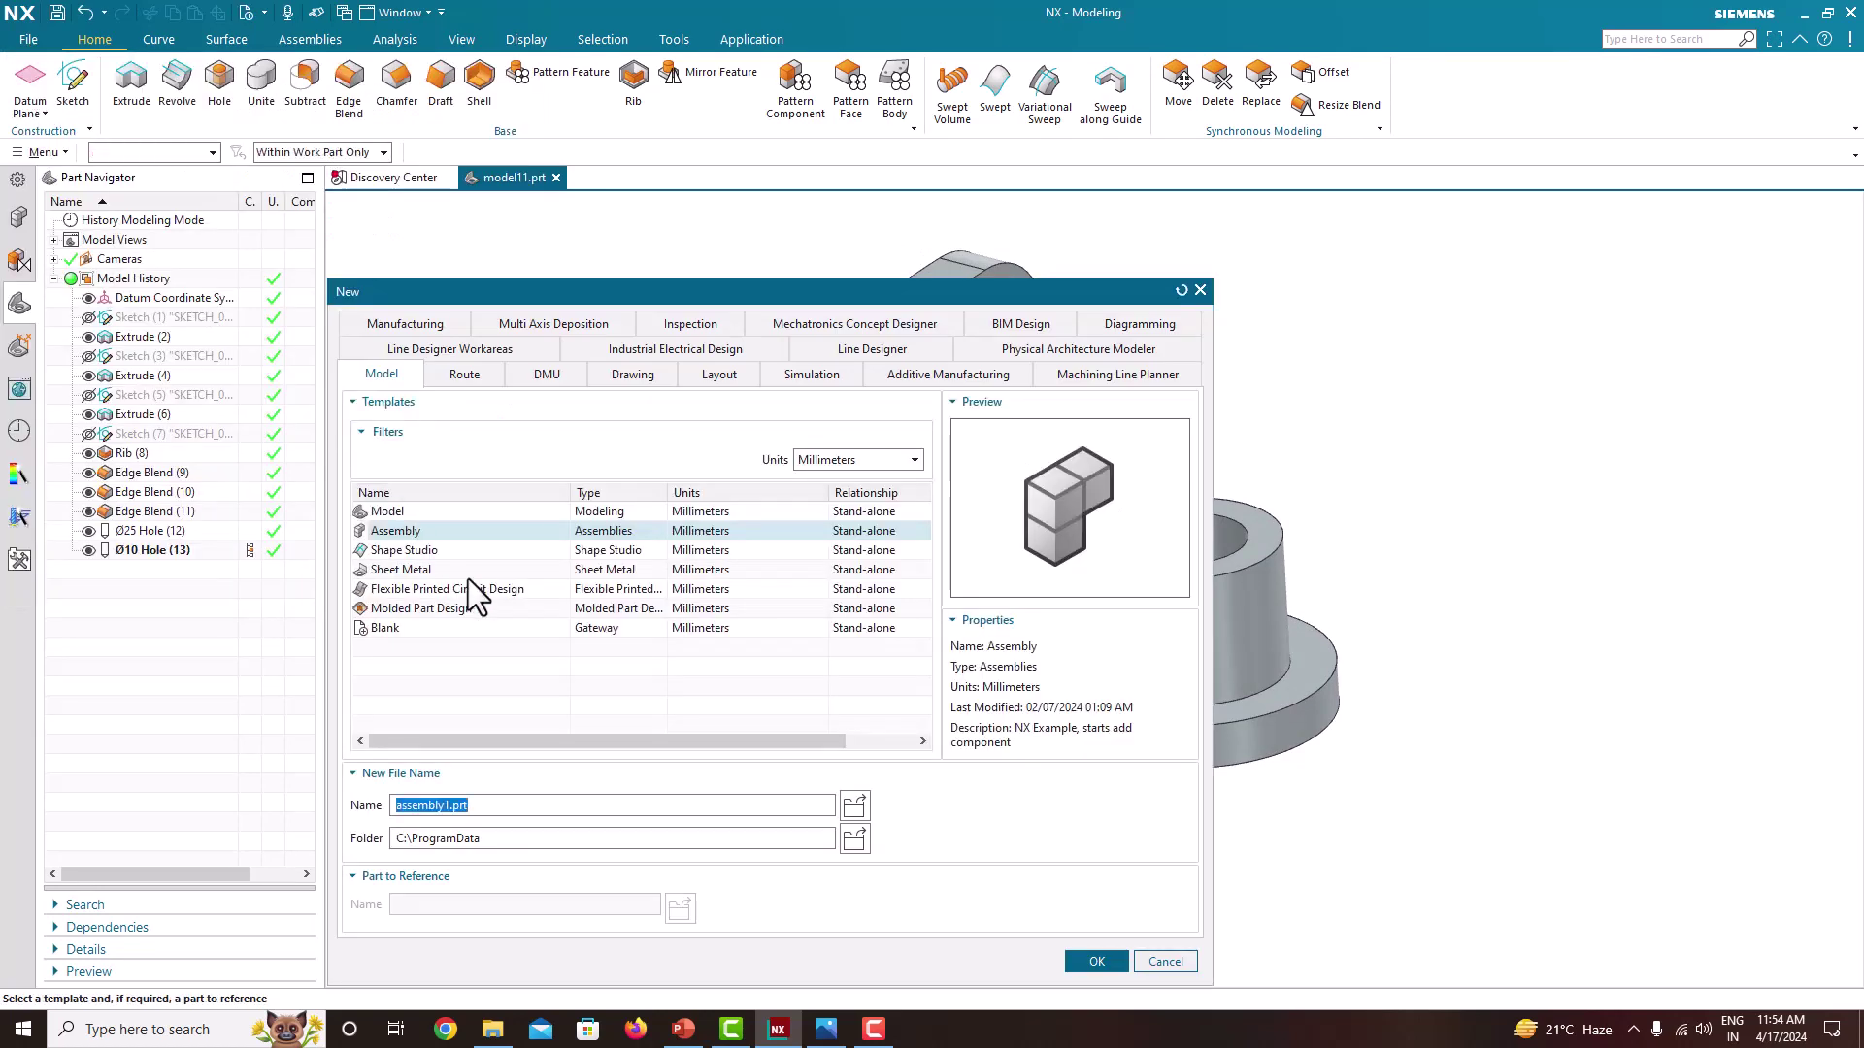
left_click(408, 509)
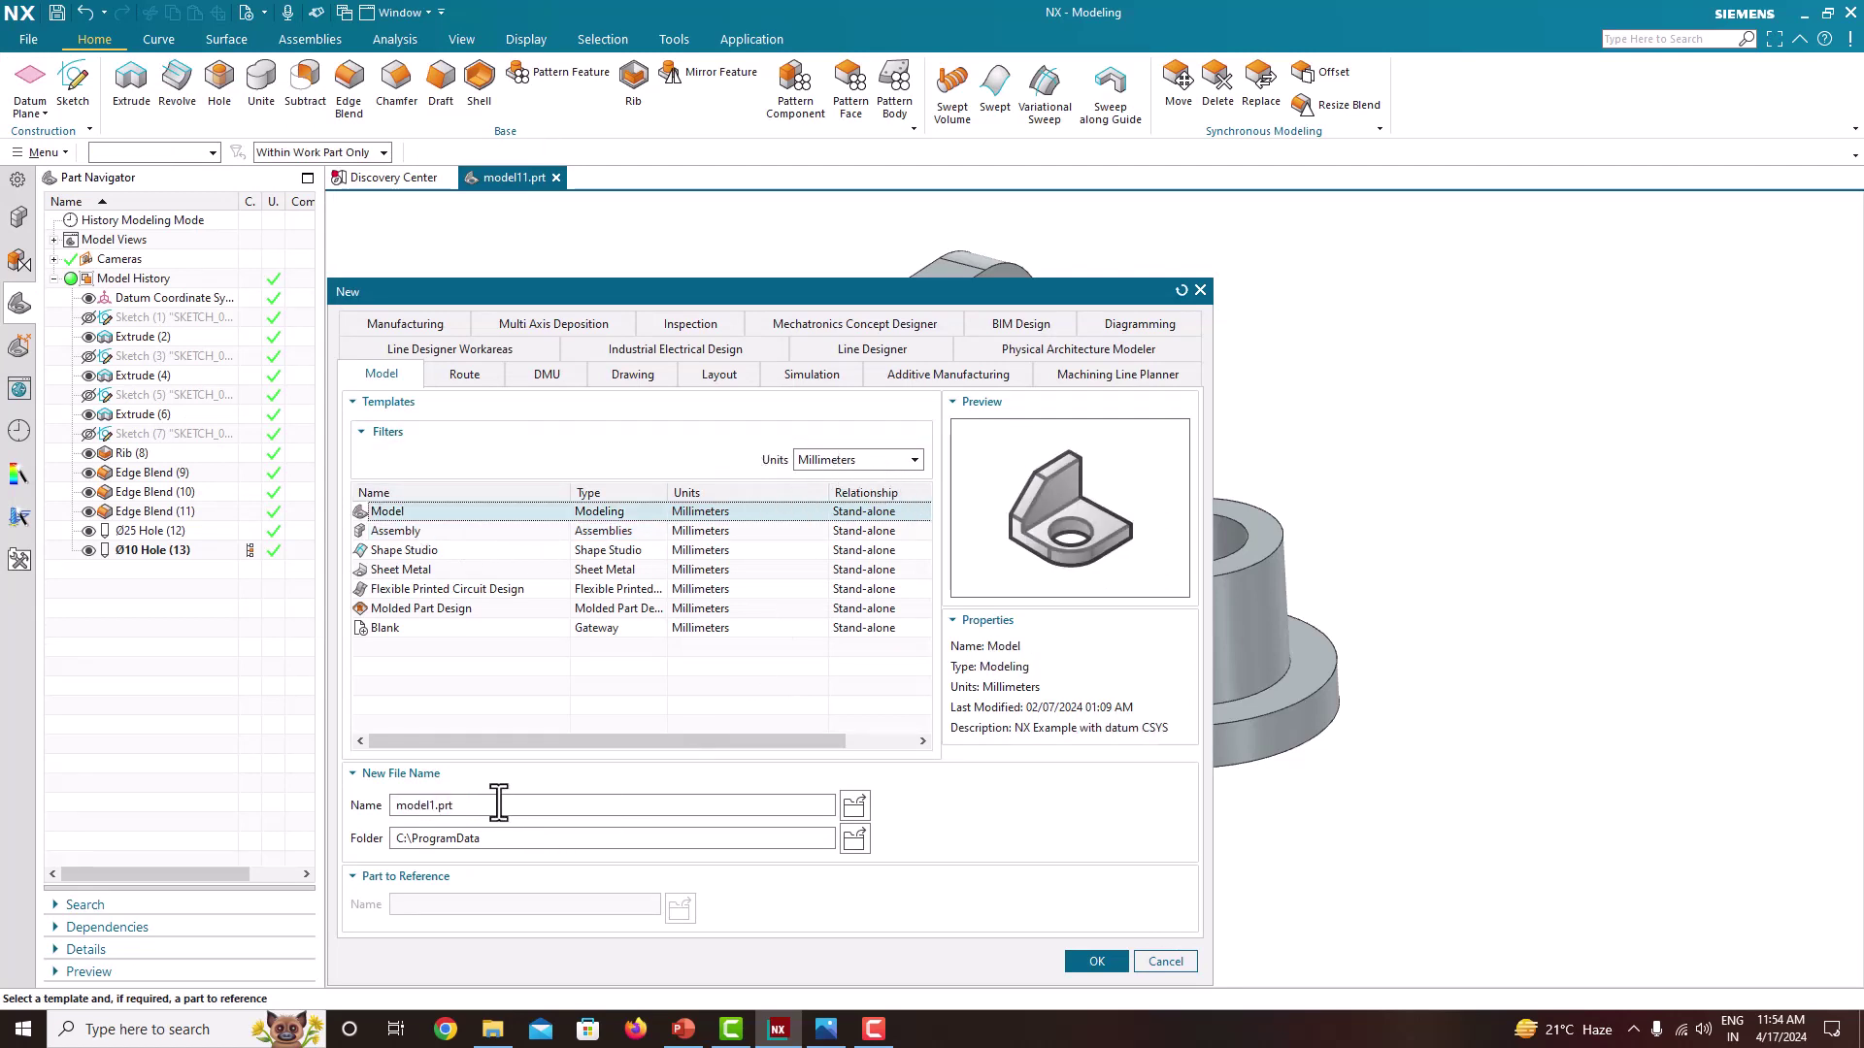
left_click(854, 839)
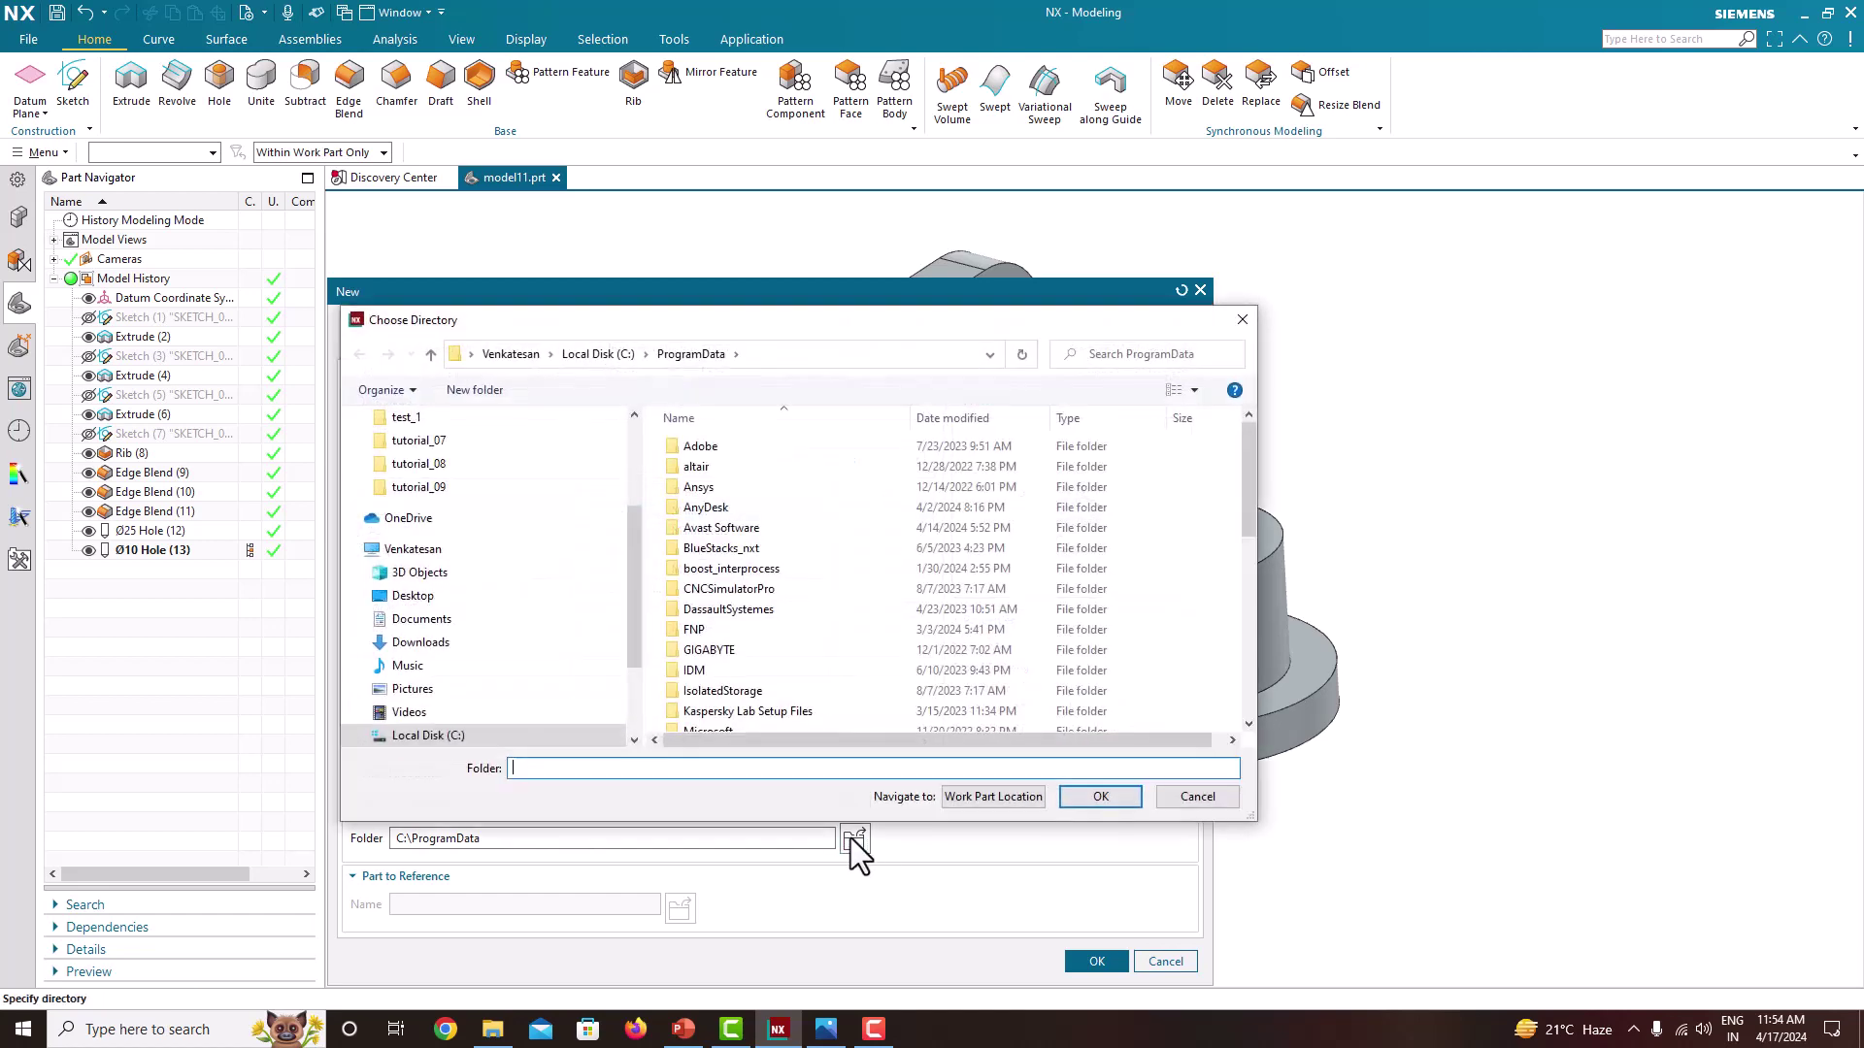
left_click(464, 488)
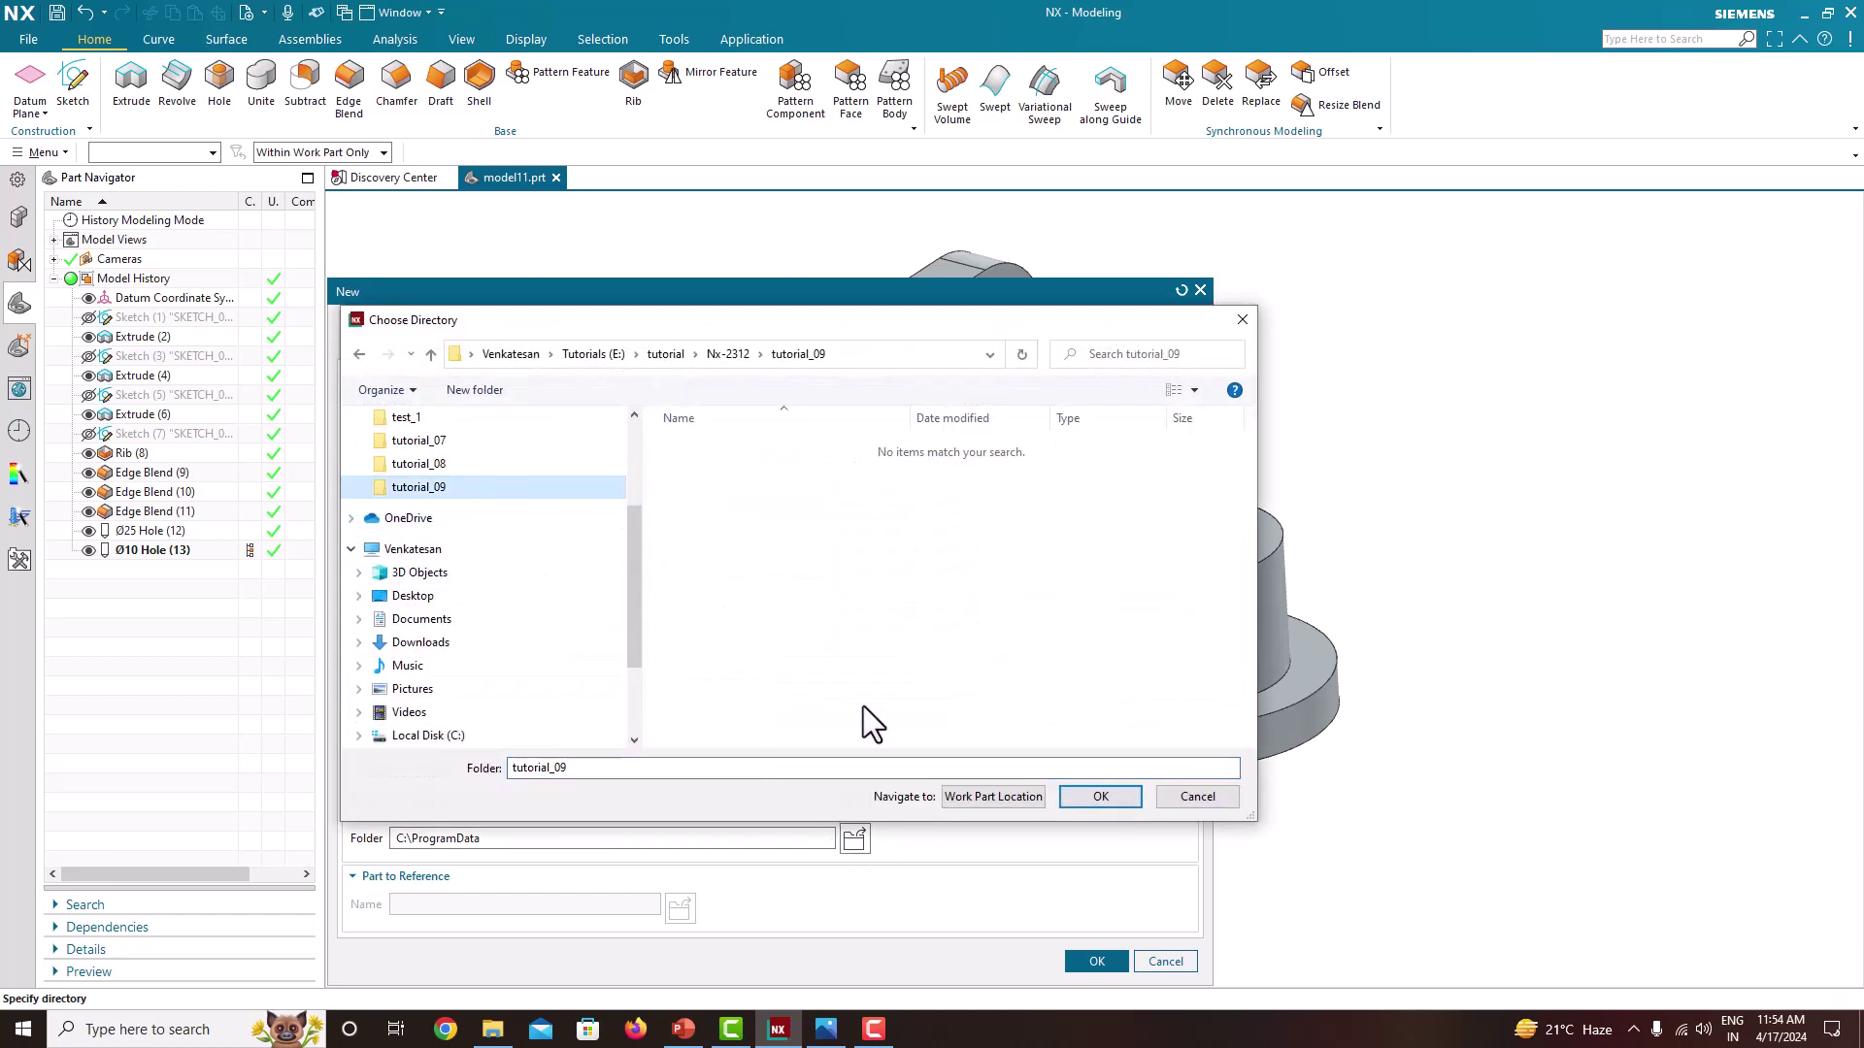
left_click(1081, 792)
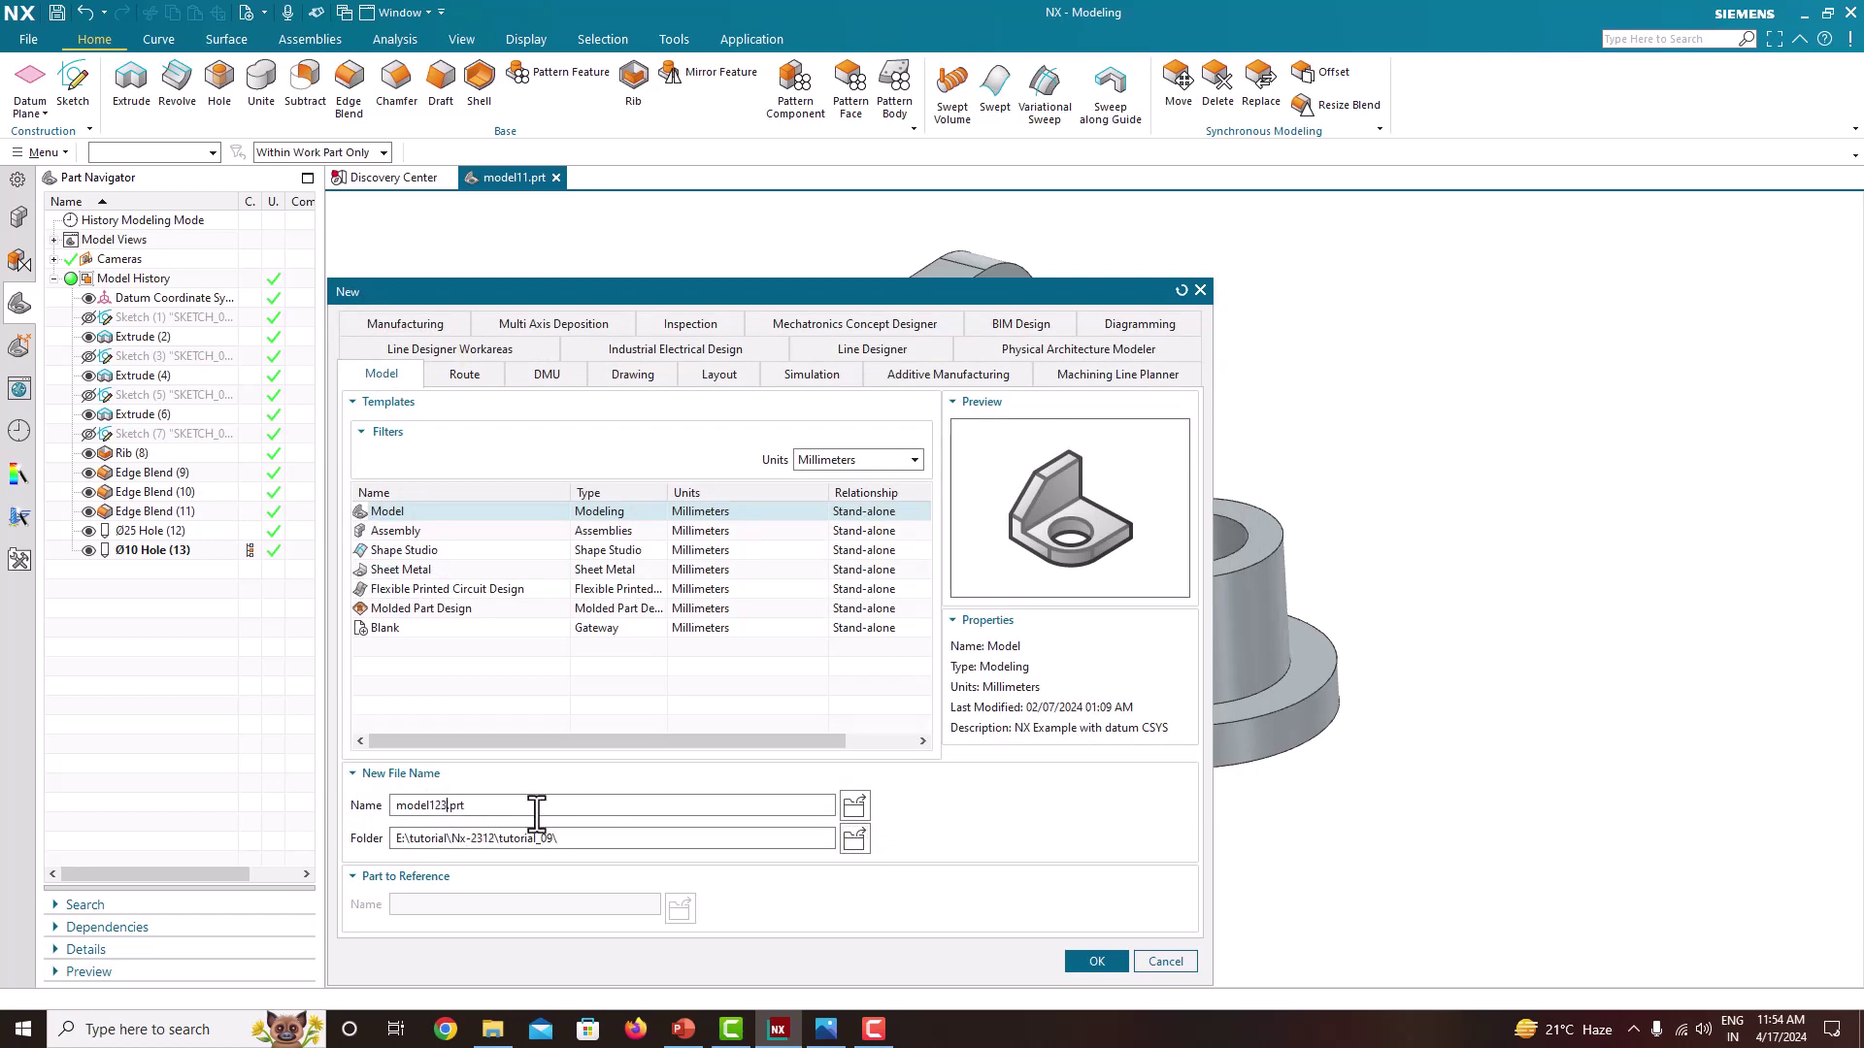
left_click(1093, 962)
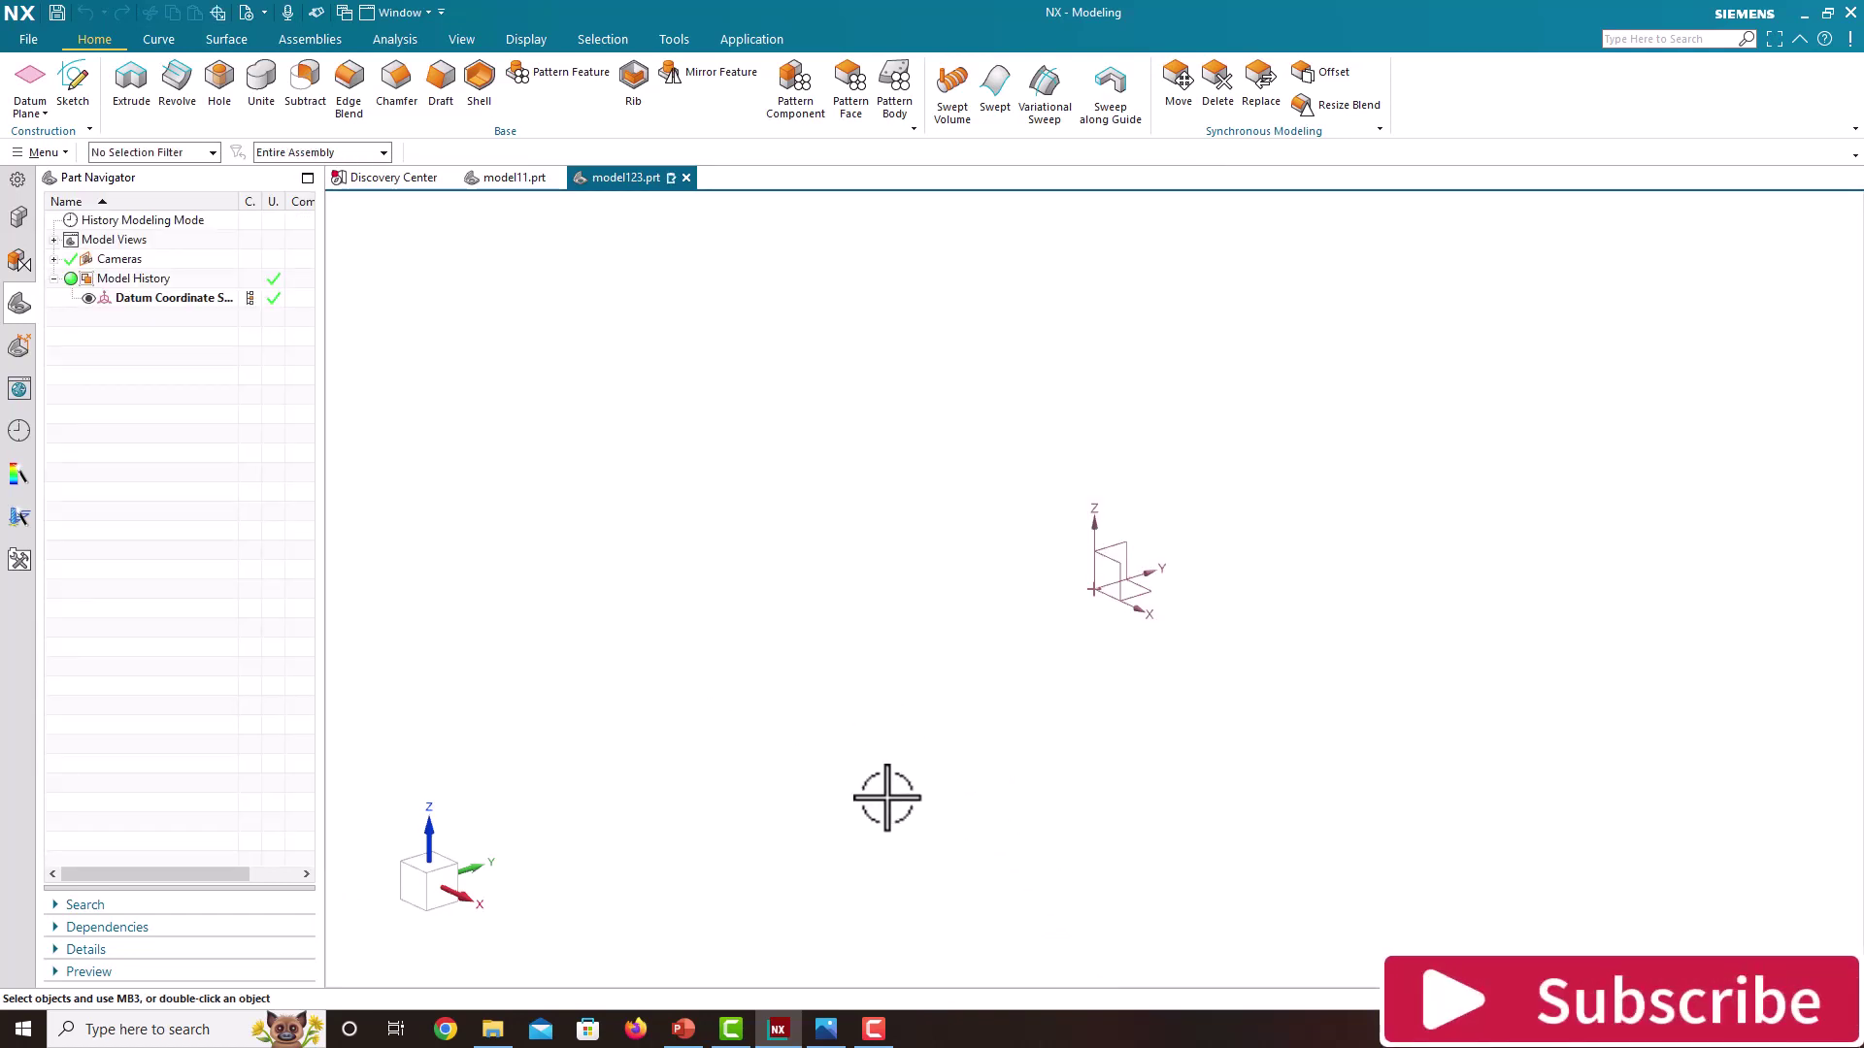
Step: Place the reference drawing Untitled.png beside the NX window, giving the drawing a narrow strip and NX the remaining screen width
left_click(826, 1029)
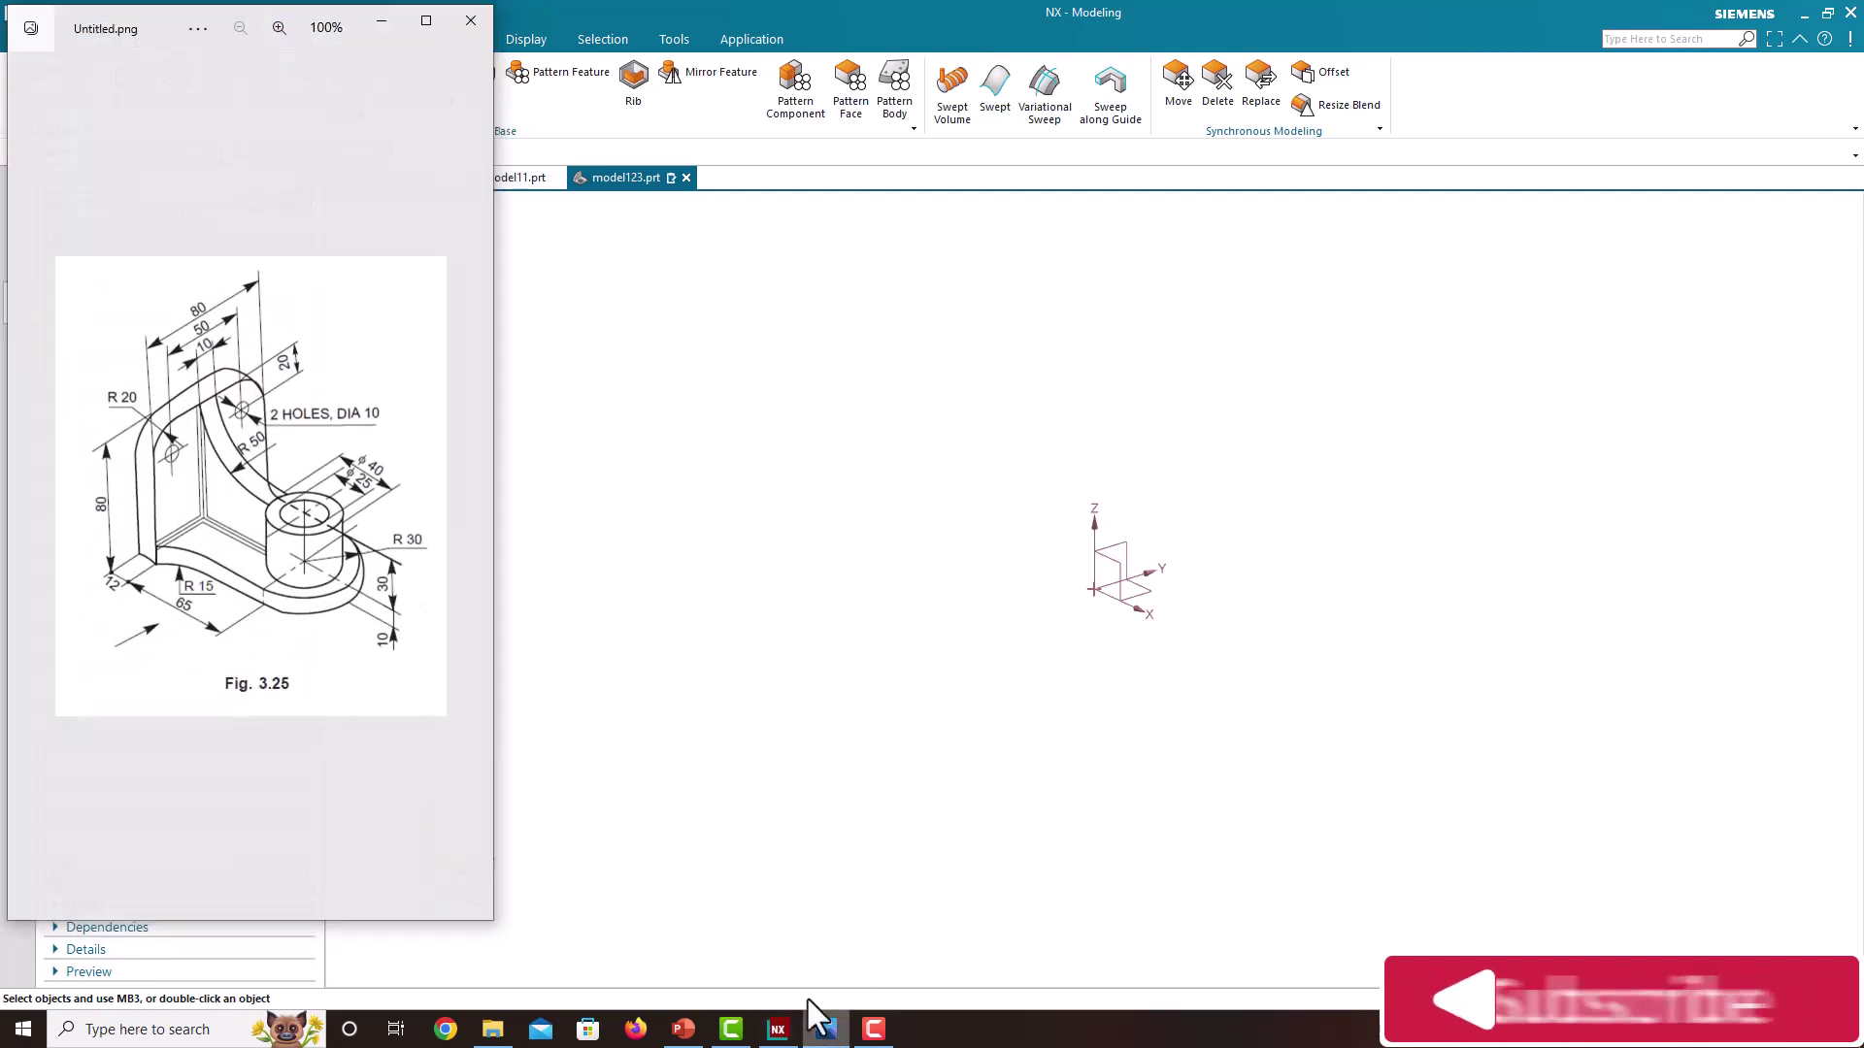
left_click(681, 722)
key("super+Right")
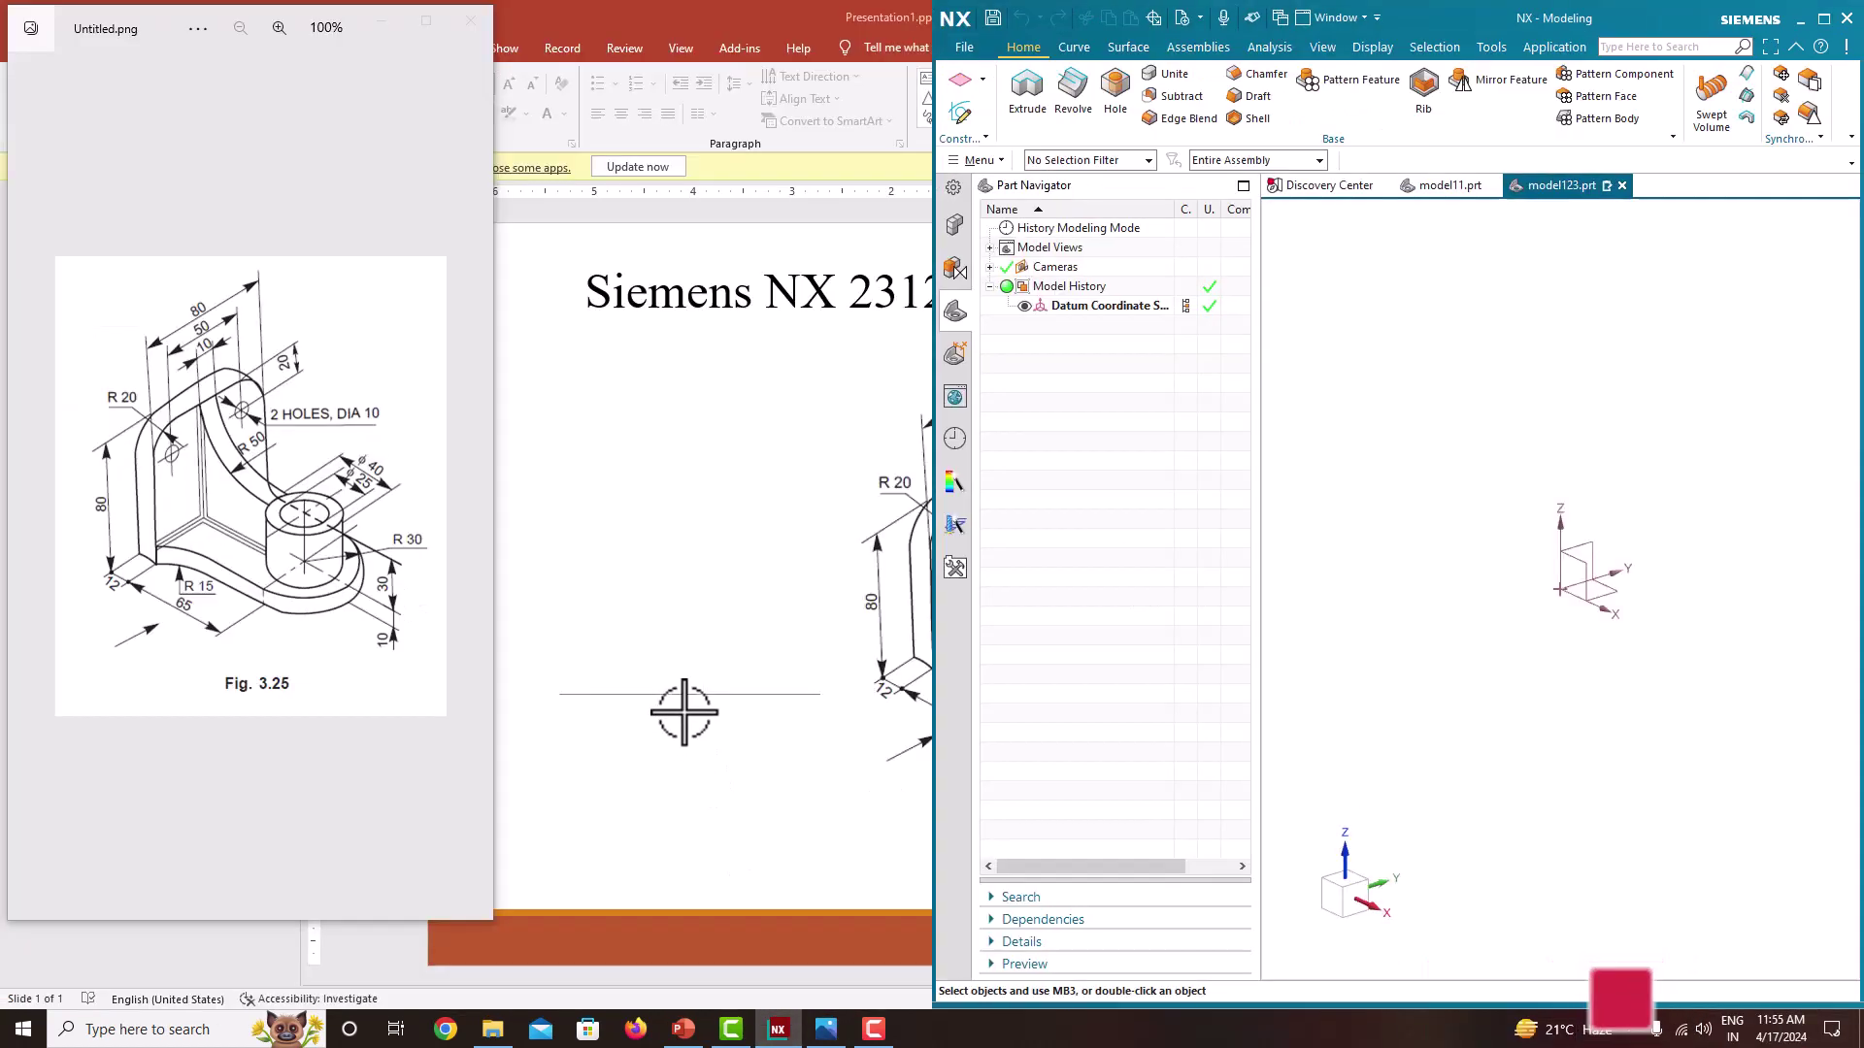
left_click(201, 266)
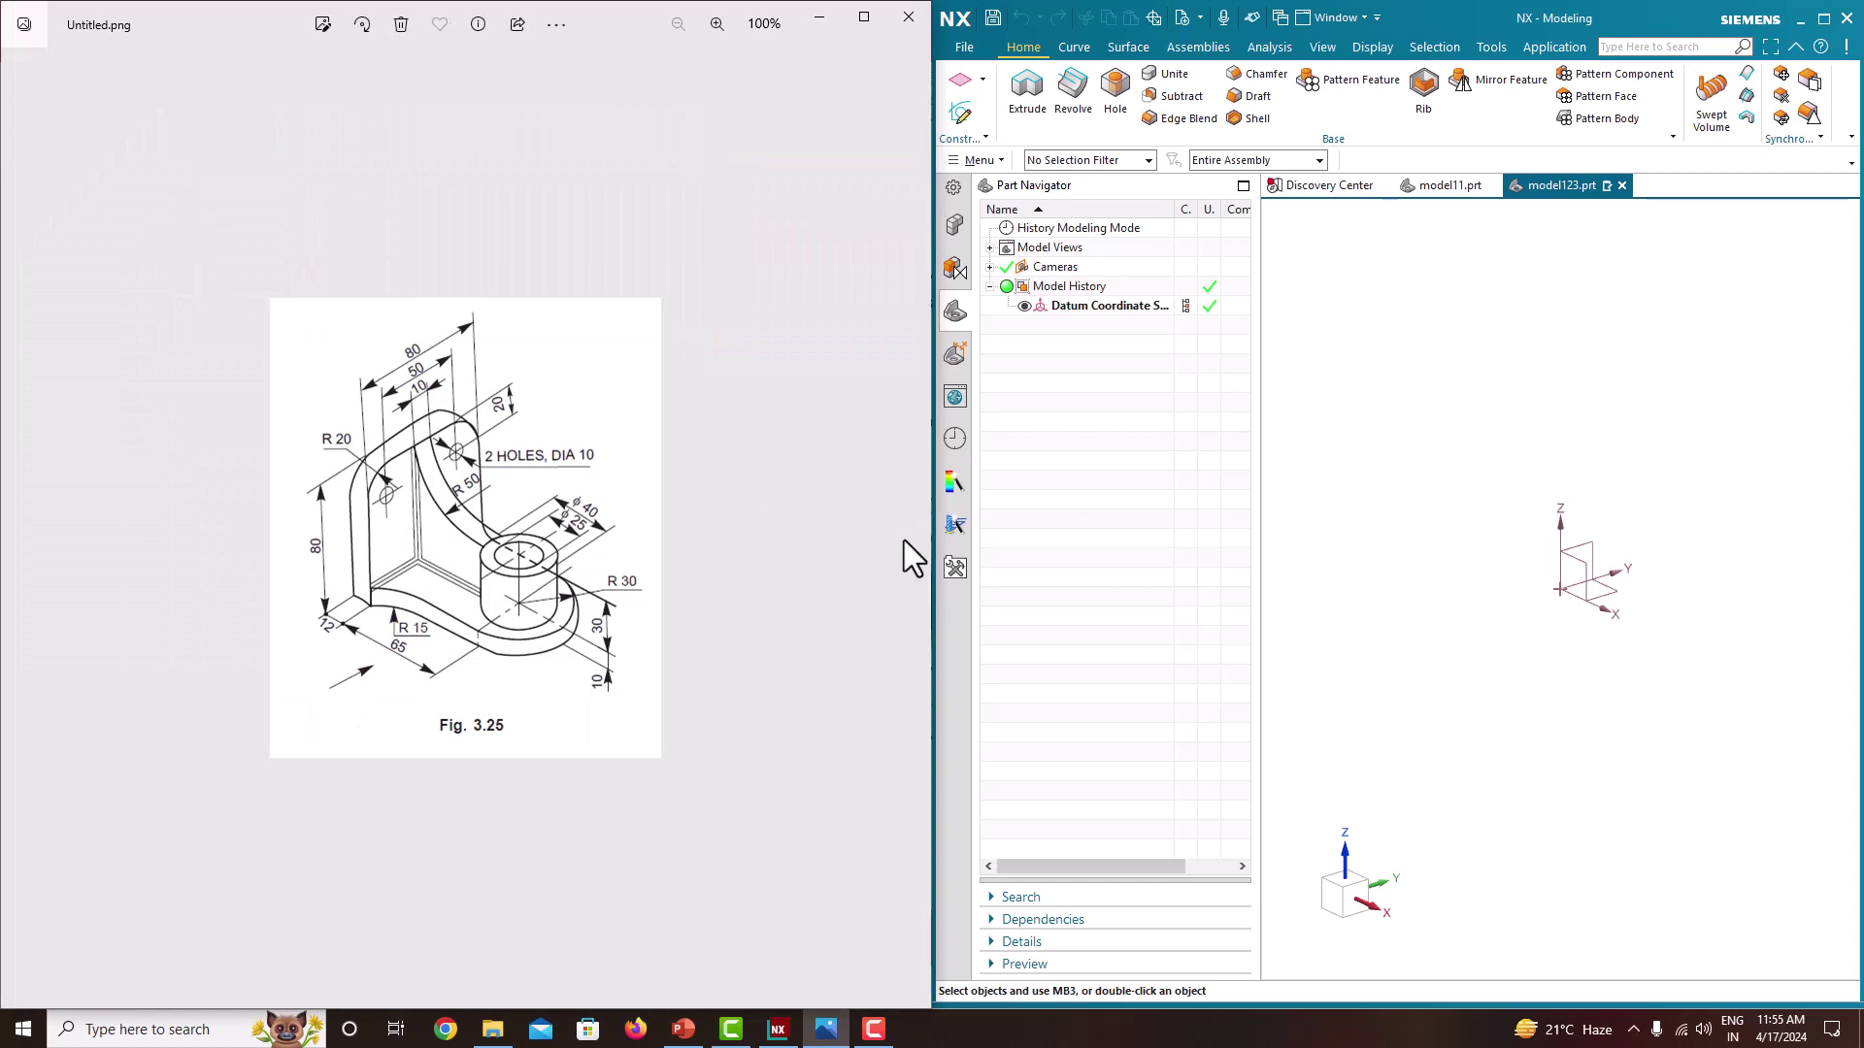
left_click_drag(924, 516, 488, 522)
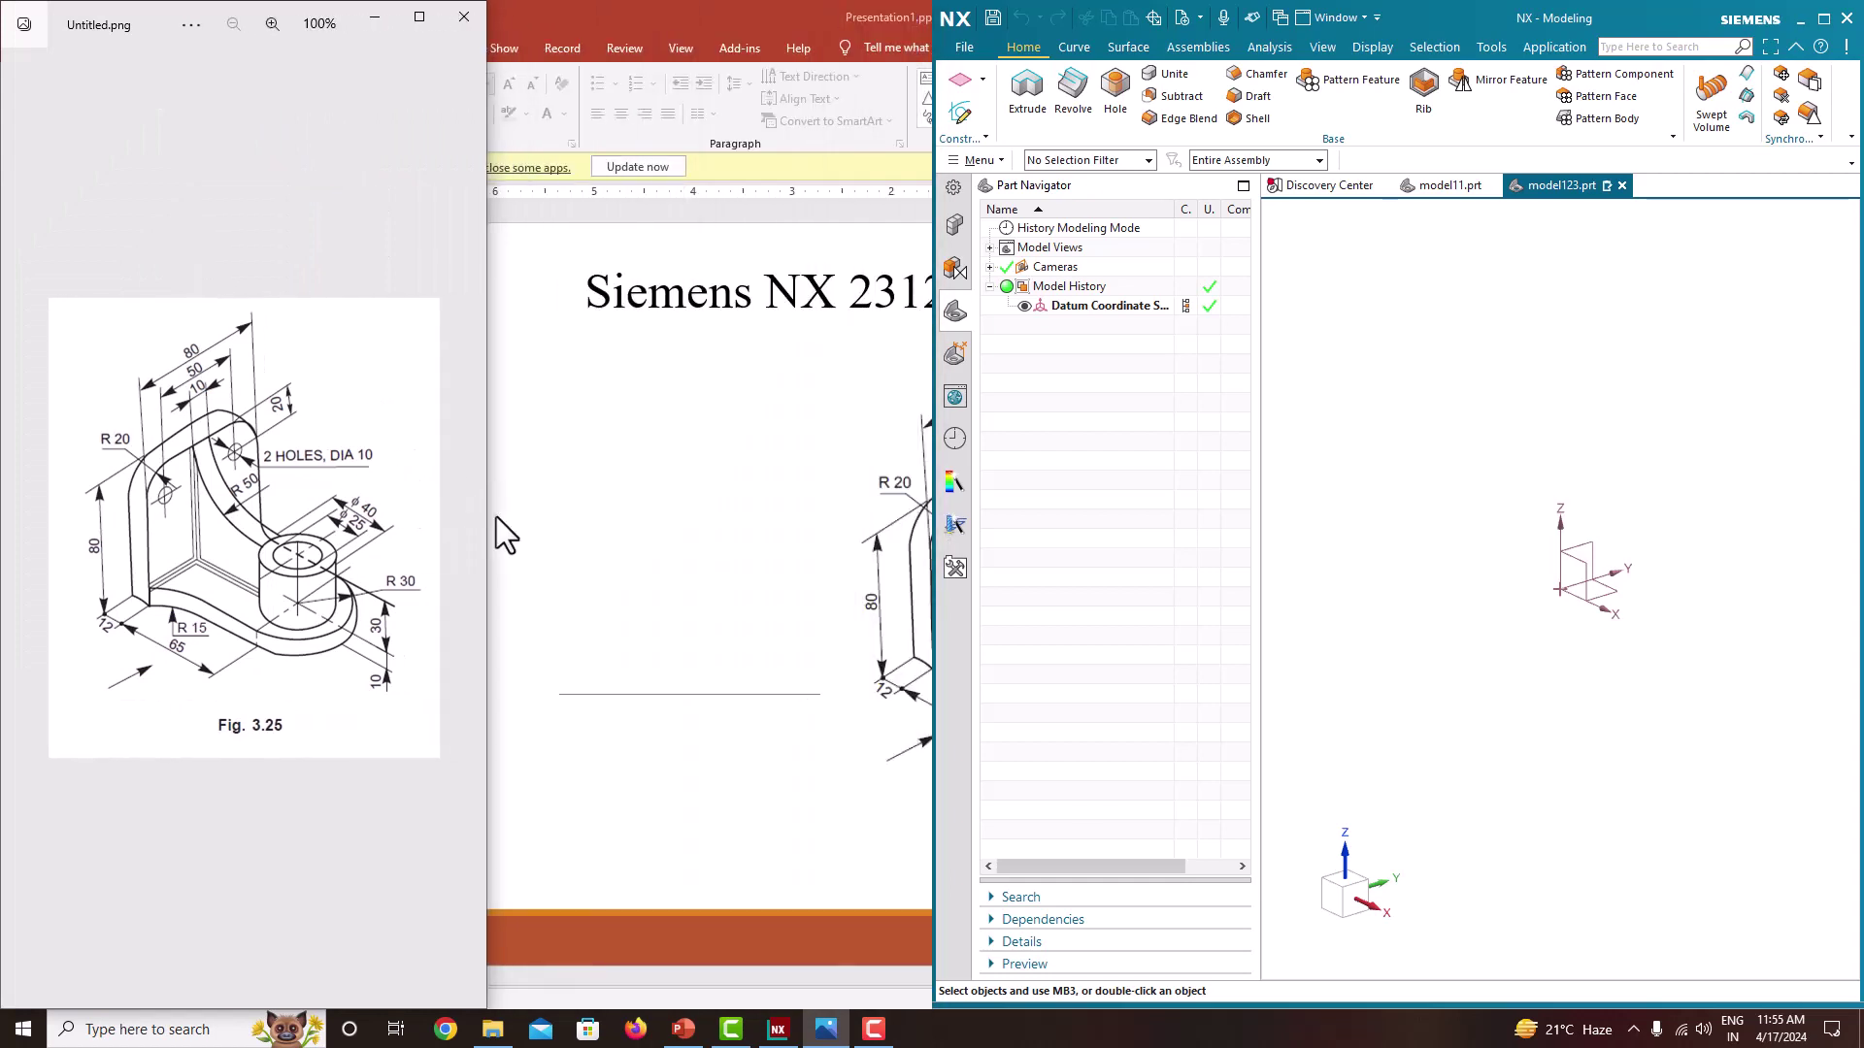
left_click_drag(930, 498, 490, 475)
scroll(355, 550, "up", 1, "ctrl")
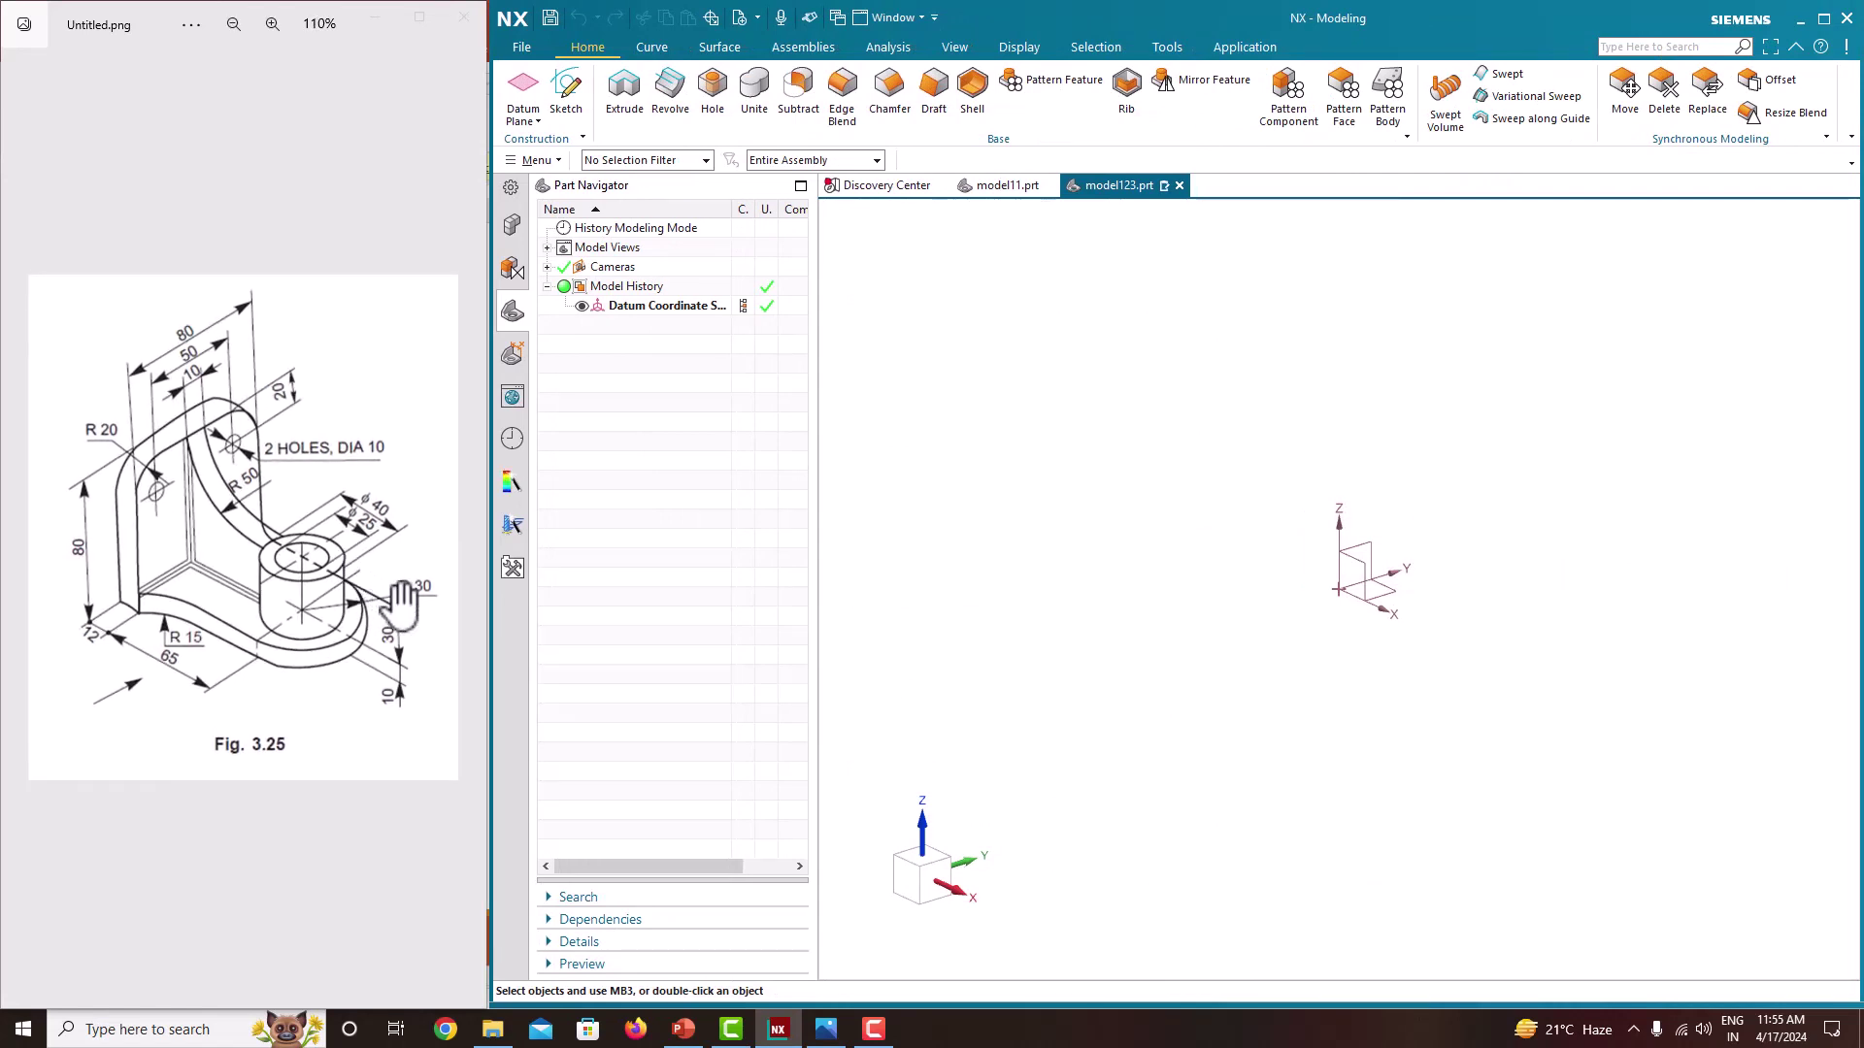
Step: Start a new sketch of type On Plane on the Right principal plane
left_click(566, 97)
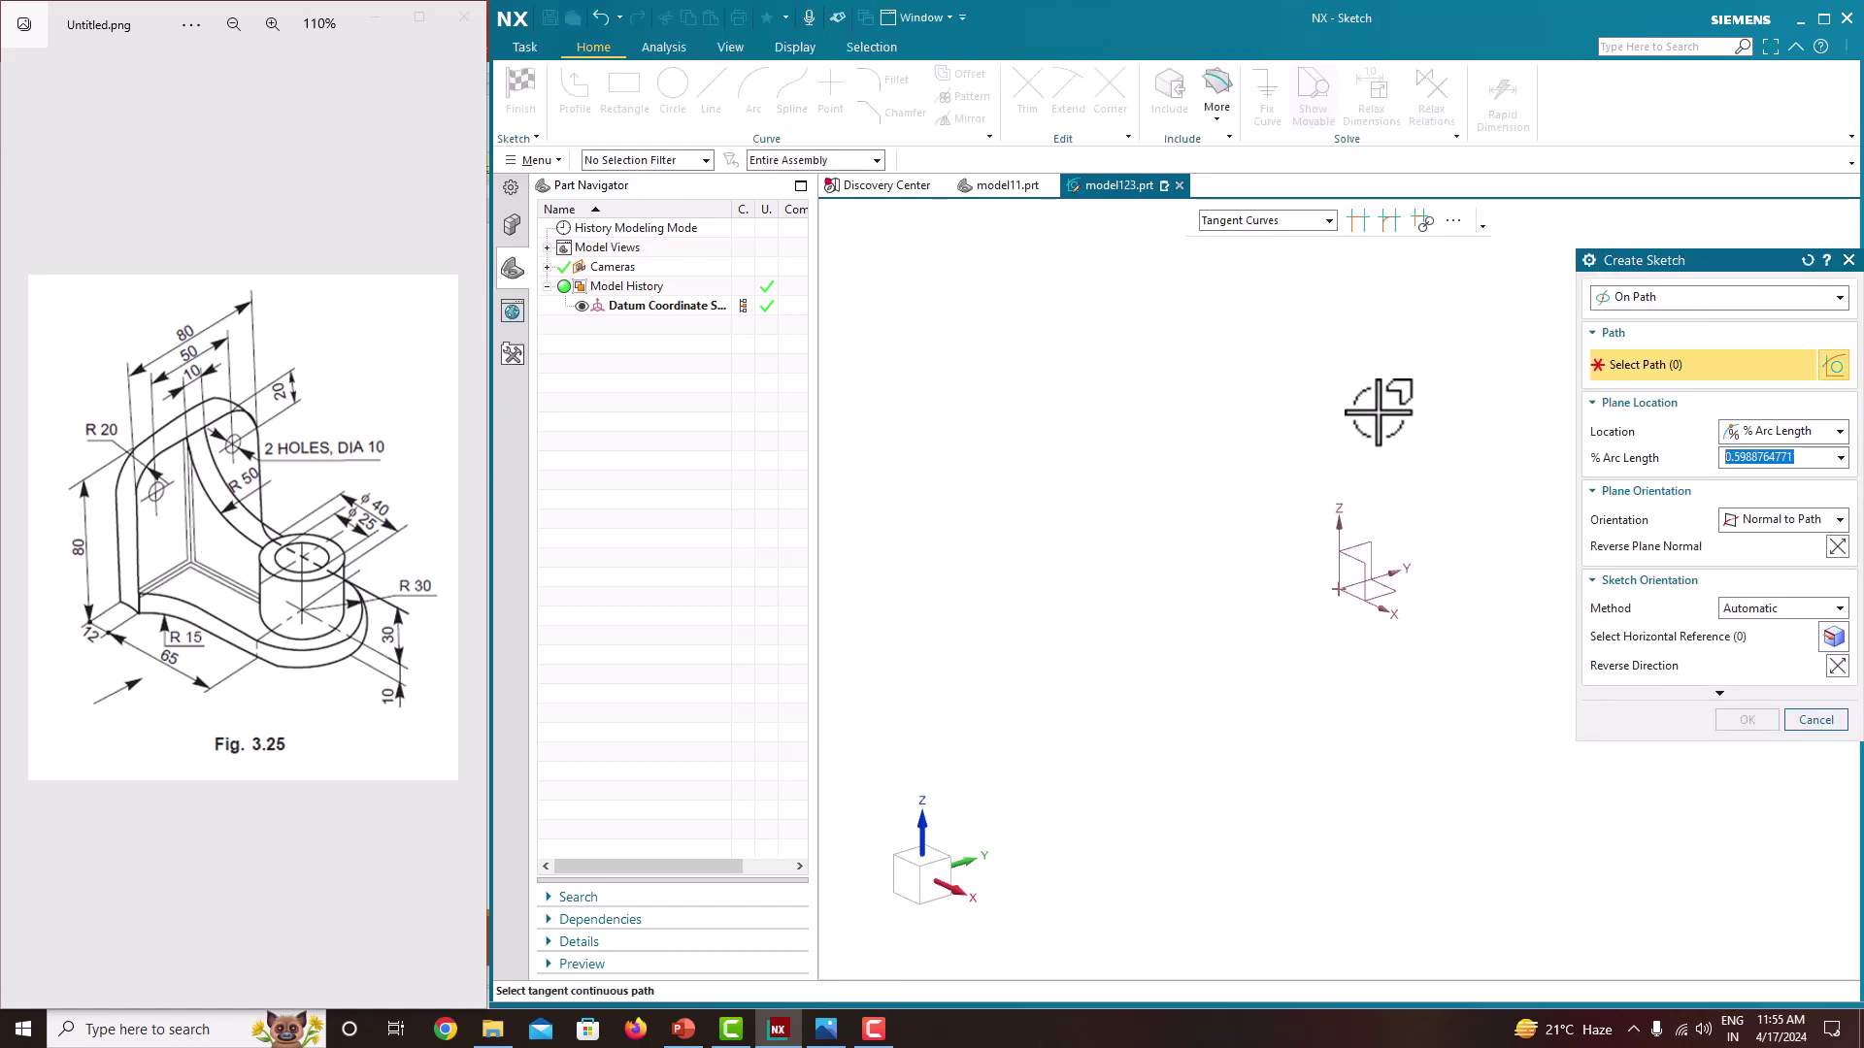
left_click(1655, 299)
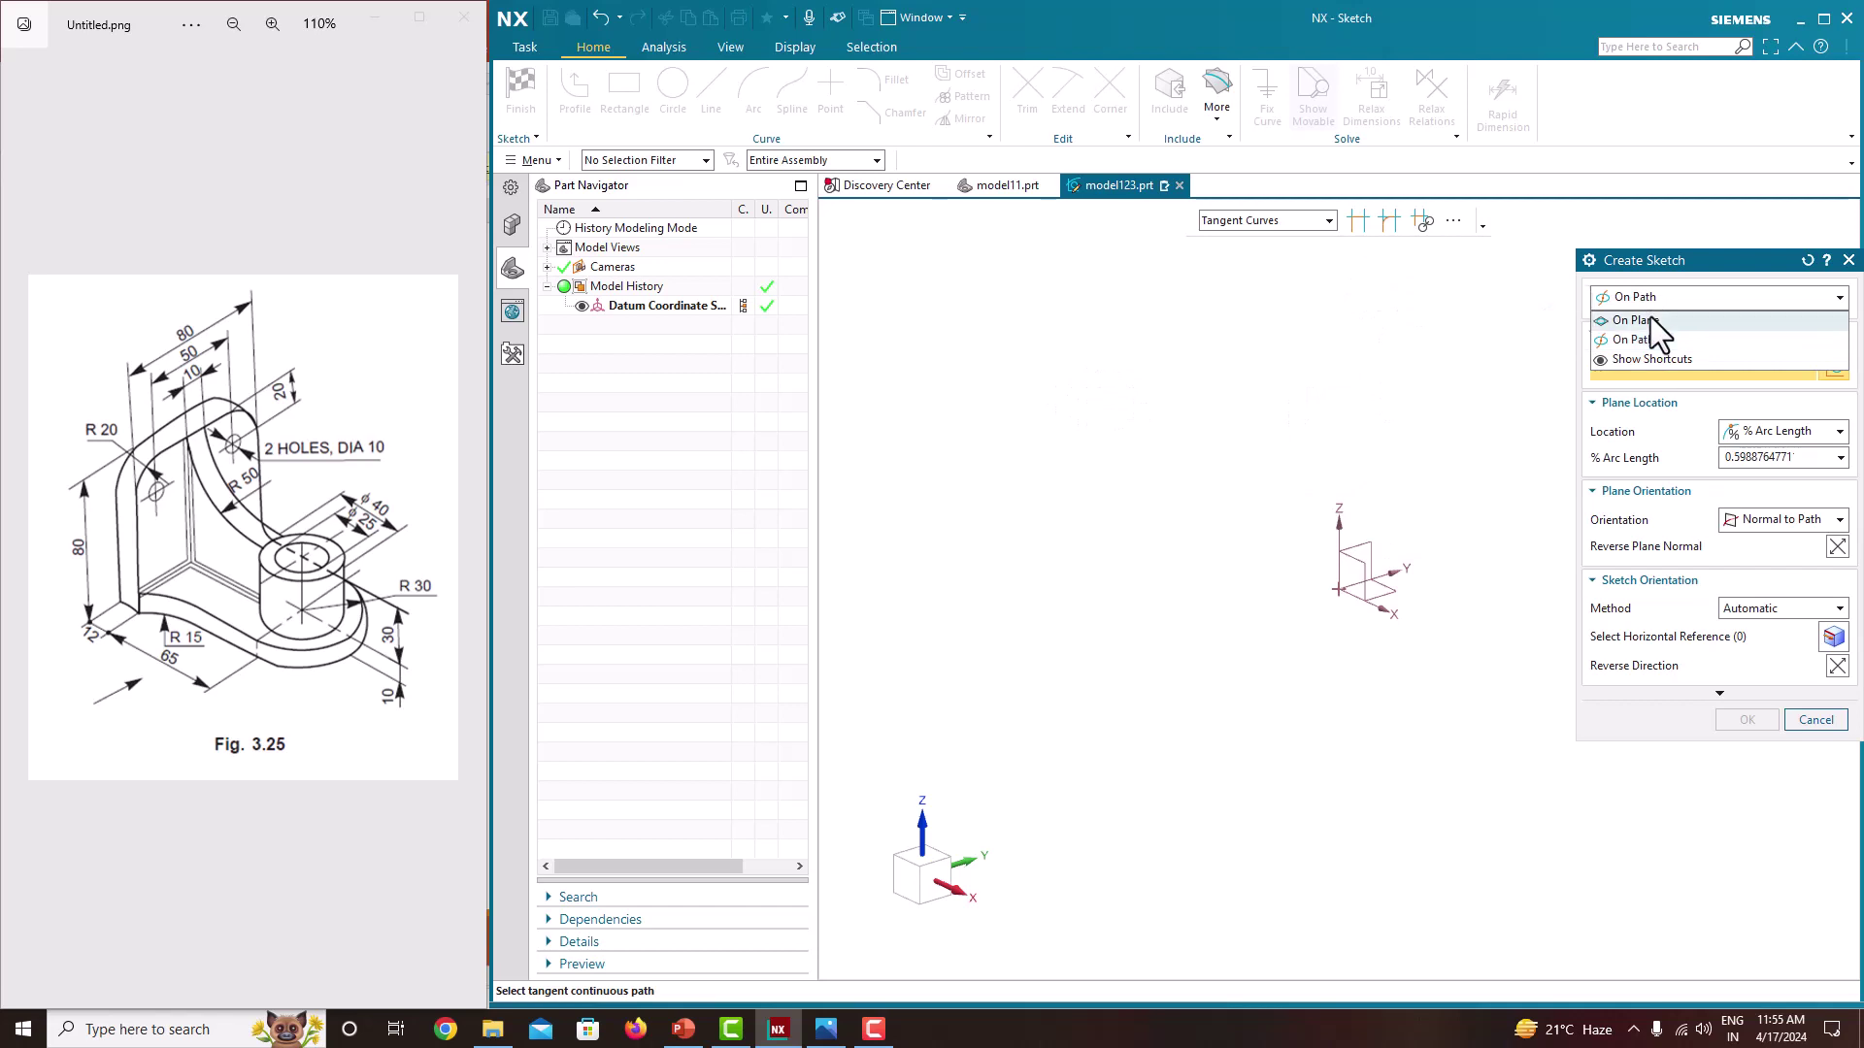
left_click(1654, 315)
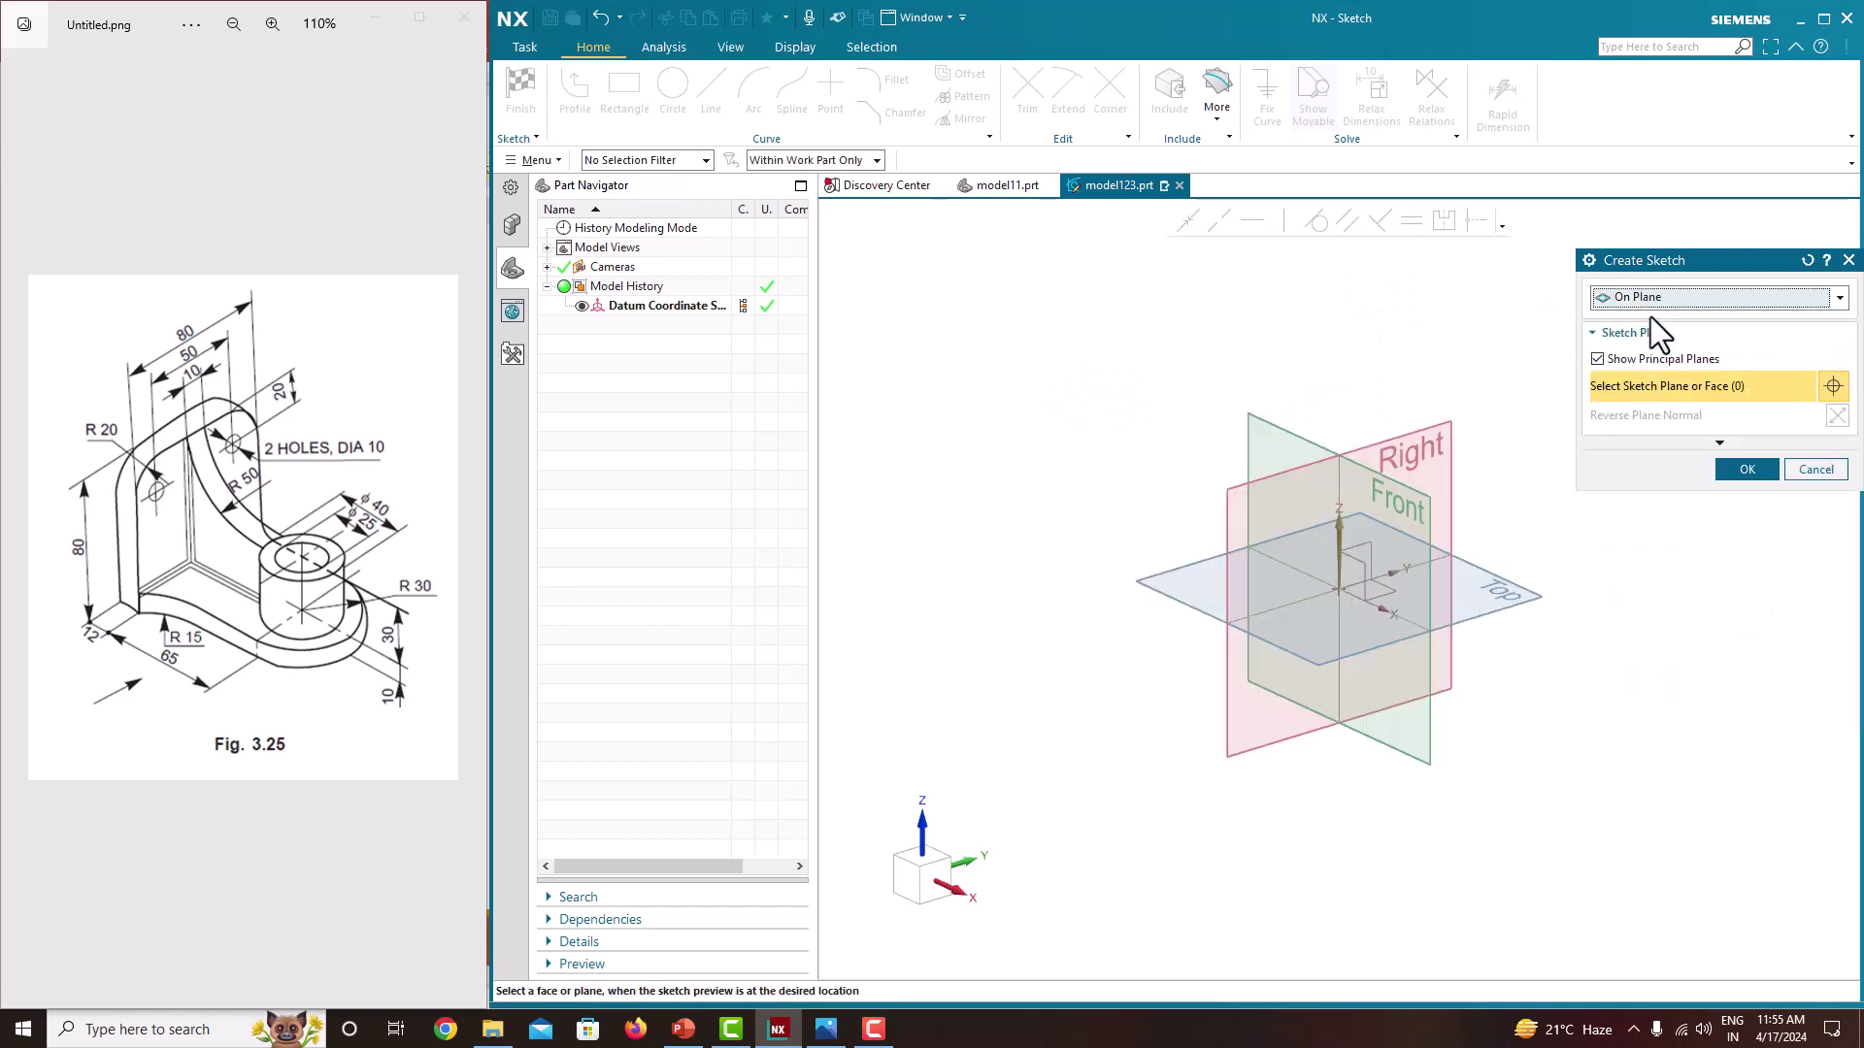
left_click(1433, 434)
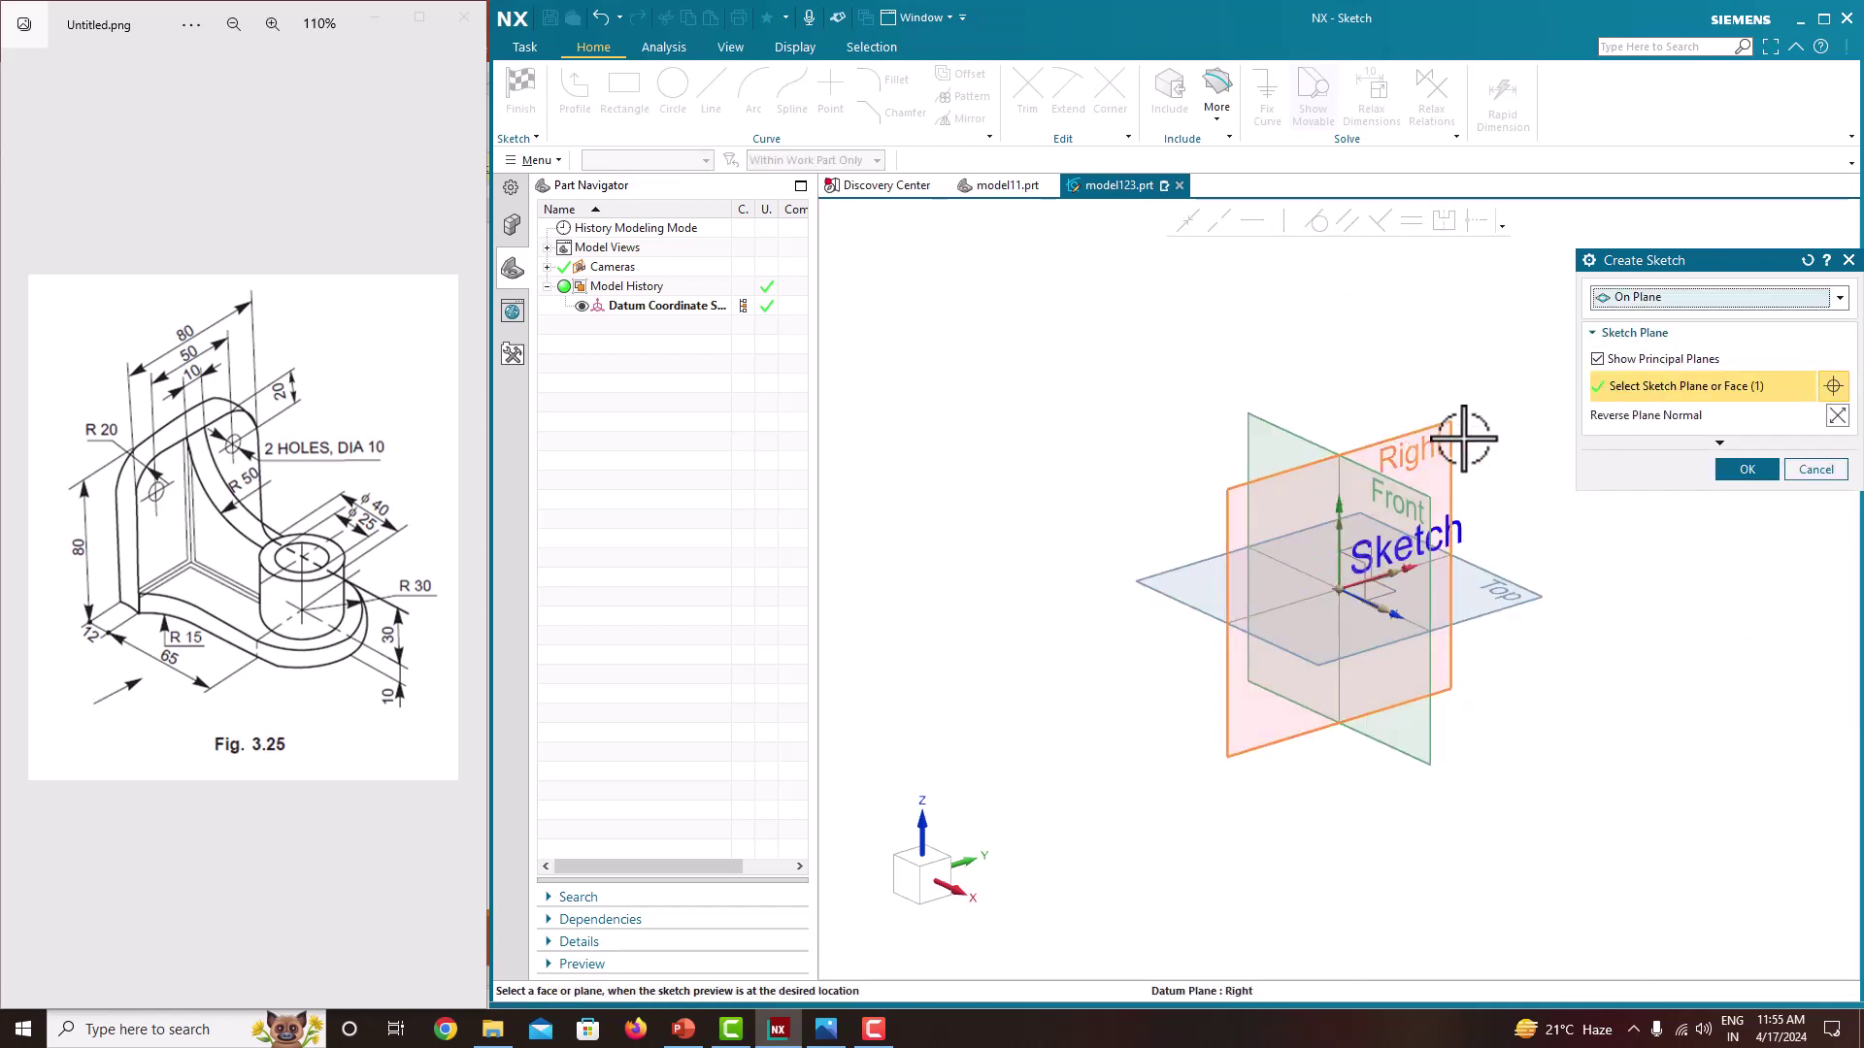
left_click(1744, 470)
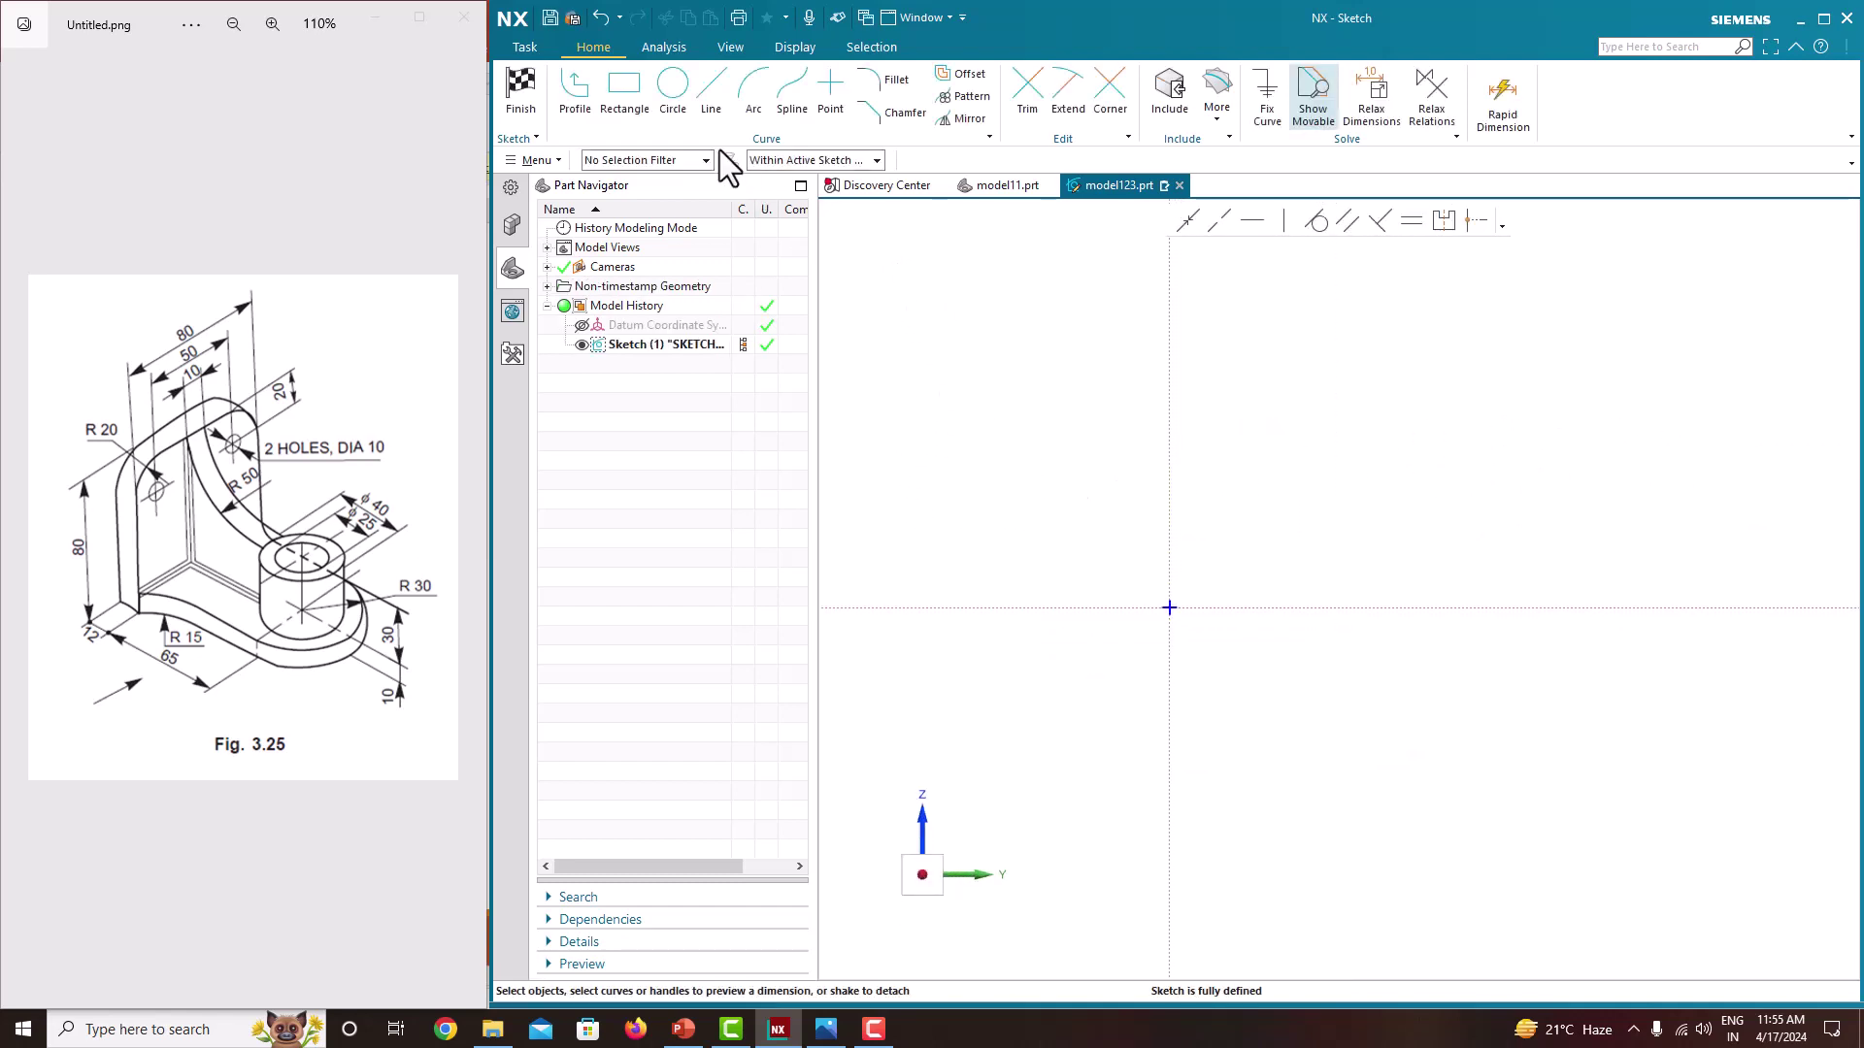
Step: Sketch a two-point rectangle about 210 mm wide and 140 mm high with its lower edge on the horizontal axis
left_click(636, 102)
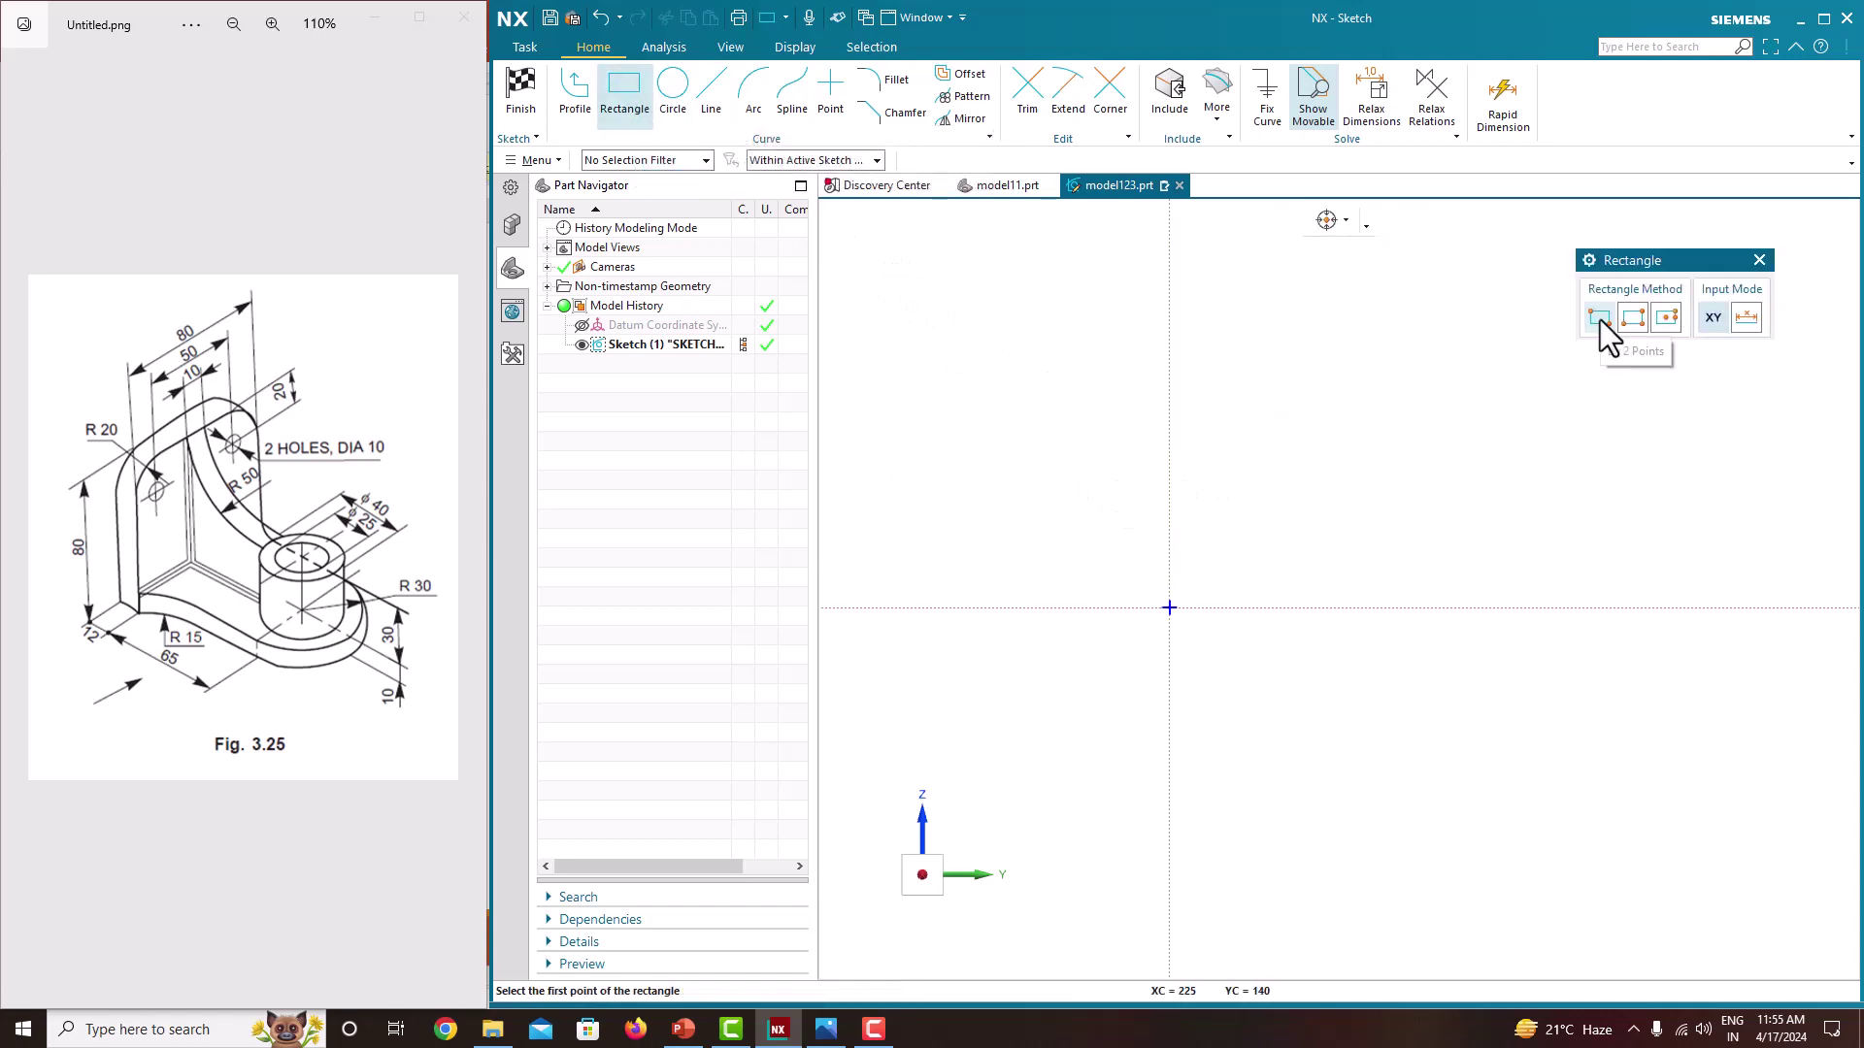
left_click(954, 345)
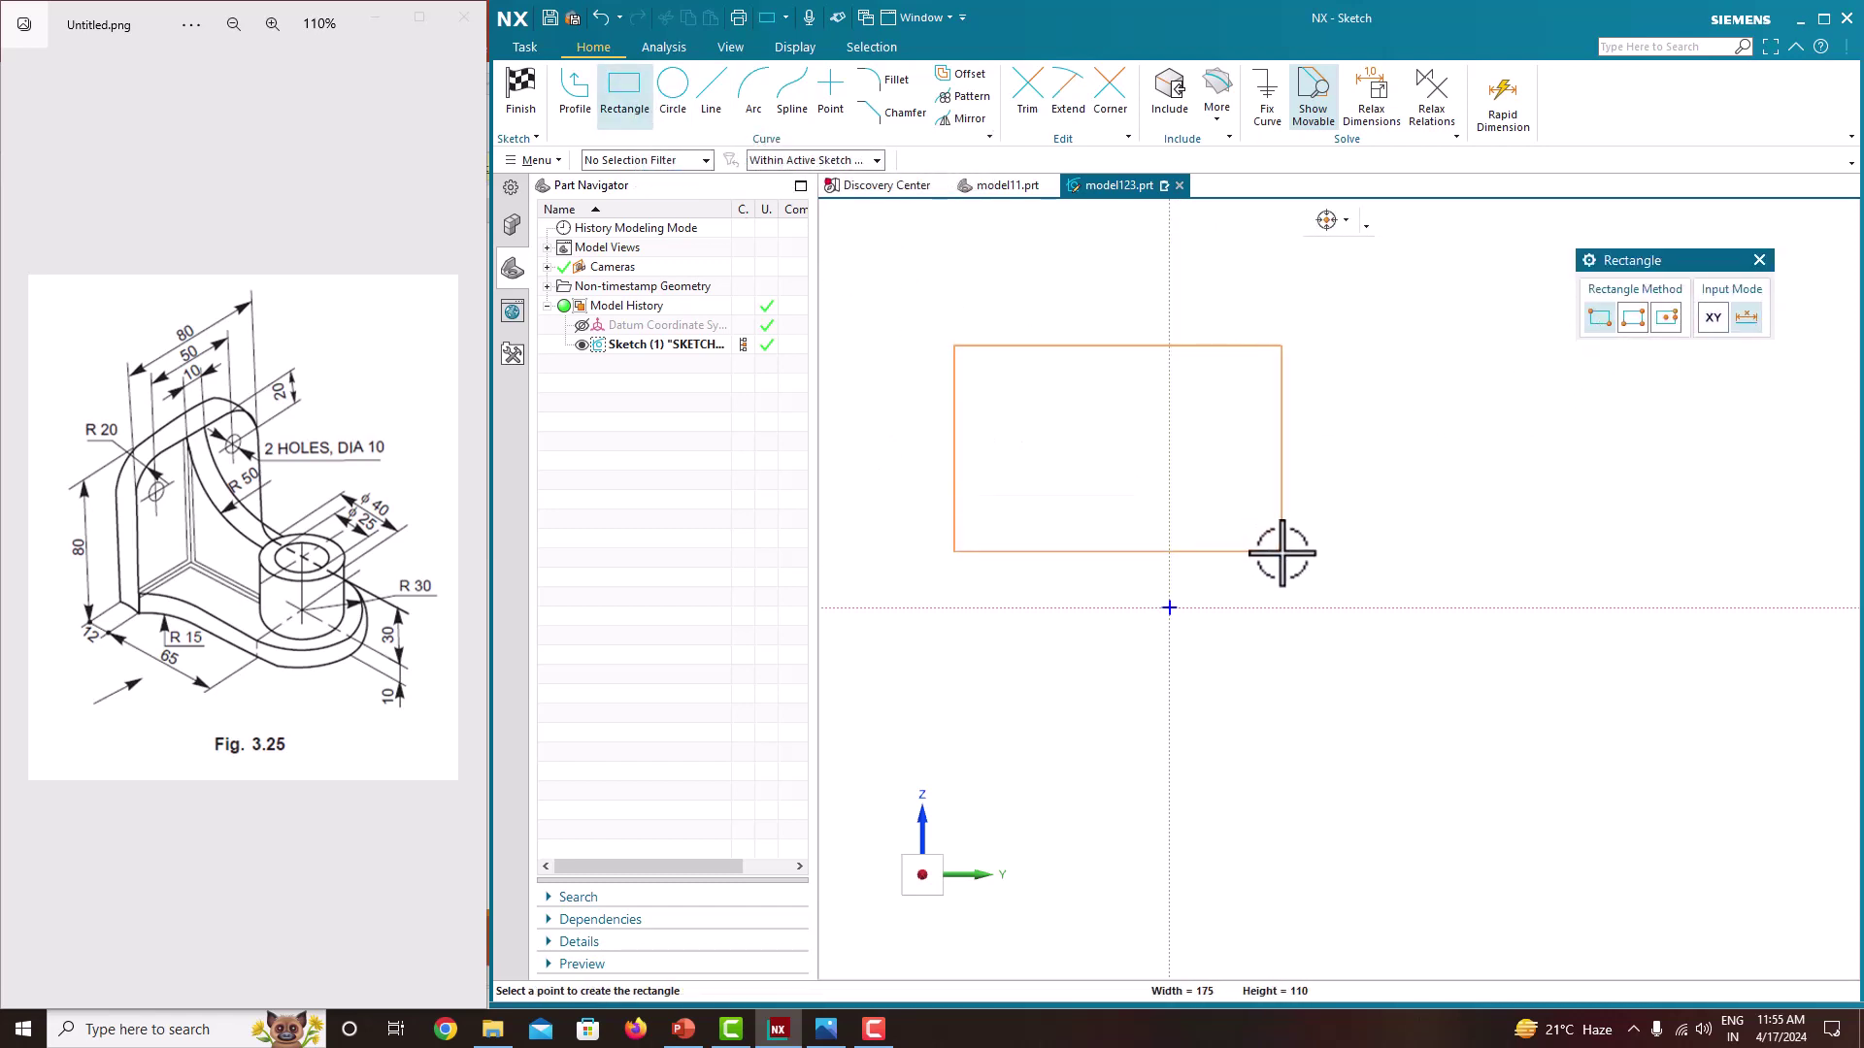
left_click(1345, 608)
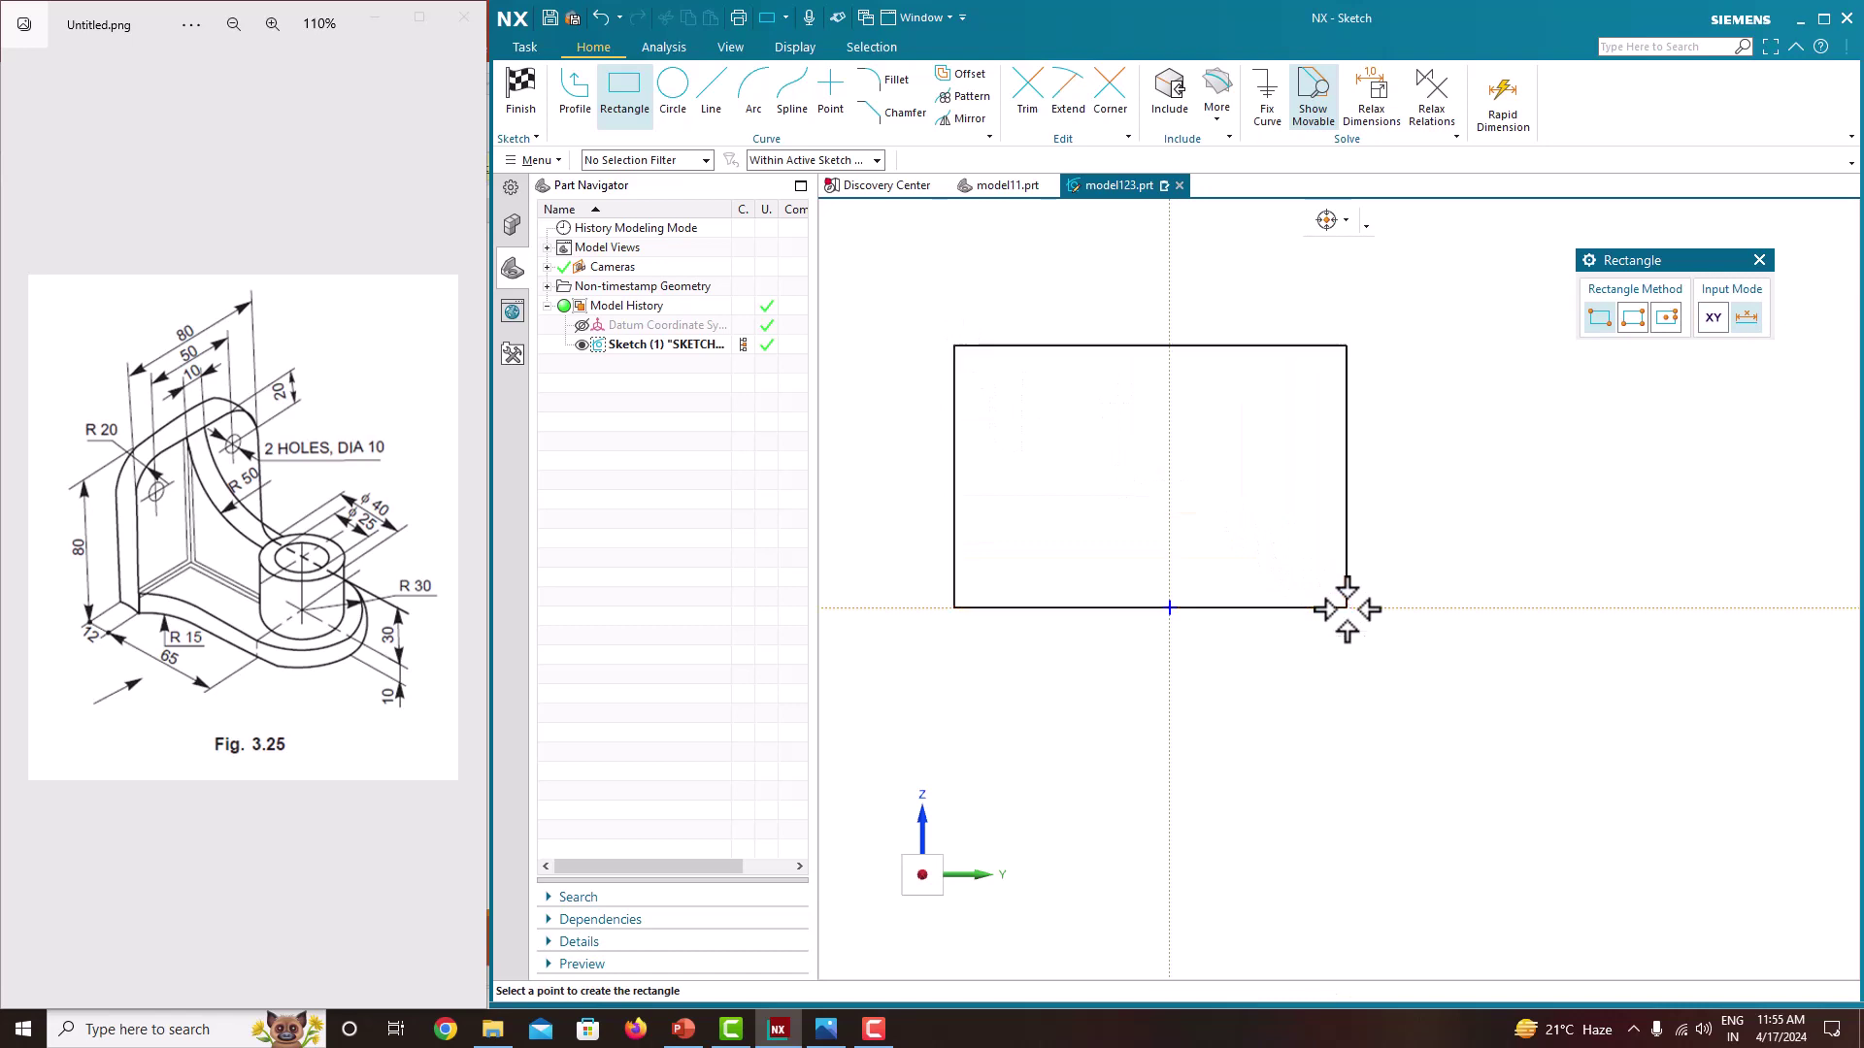
key("Escape")
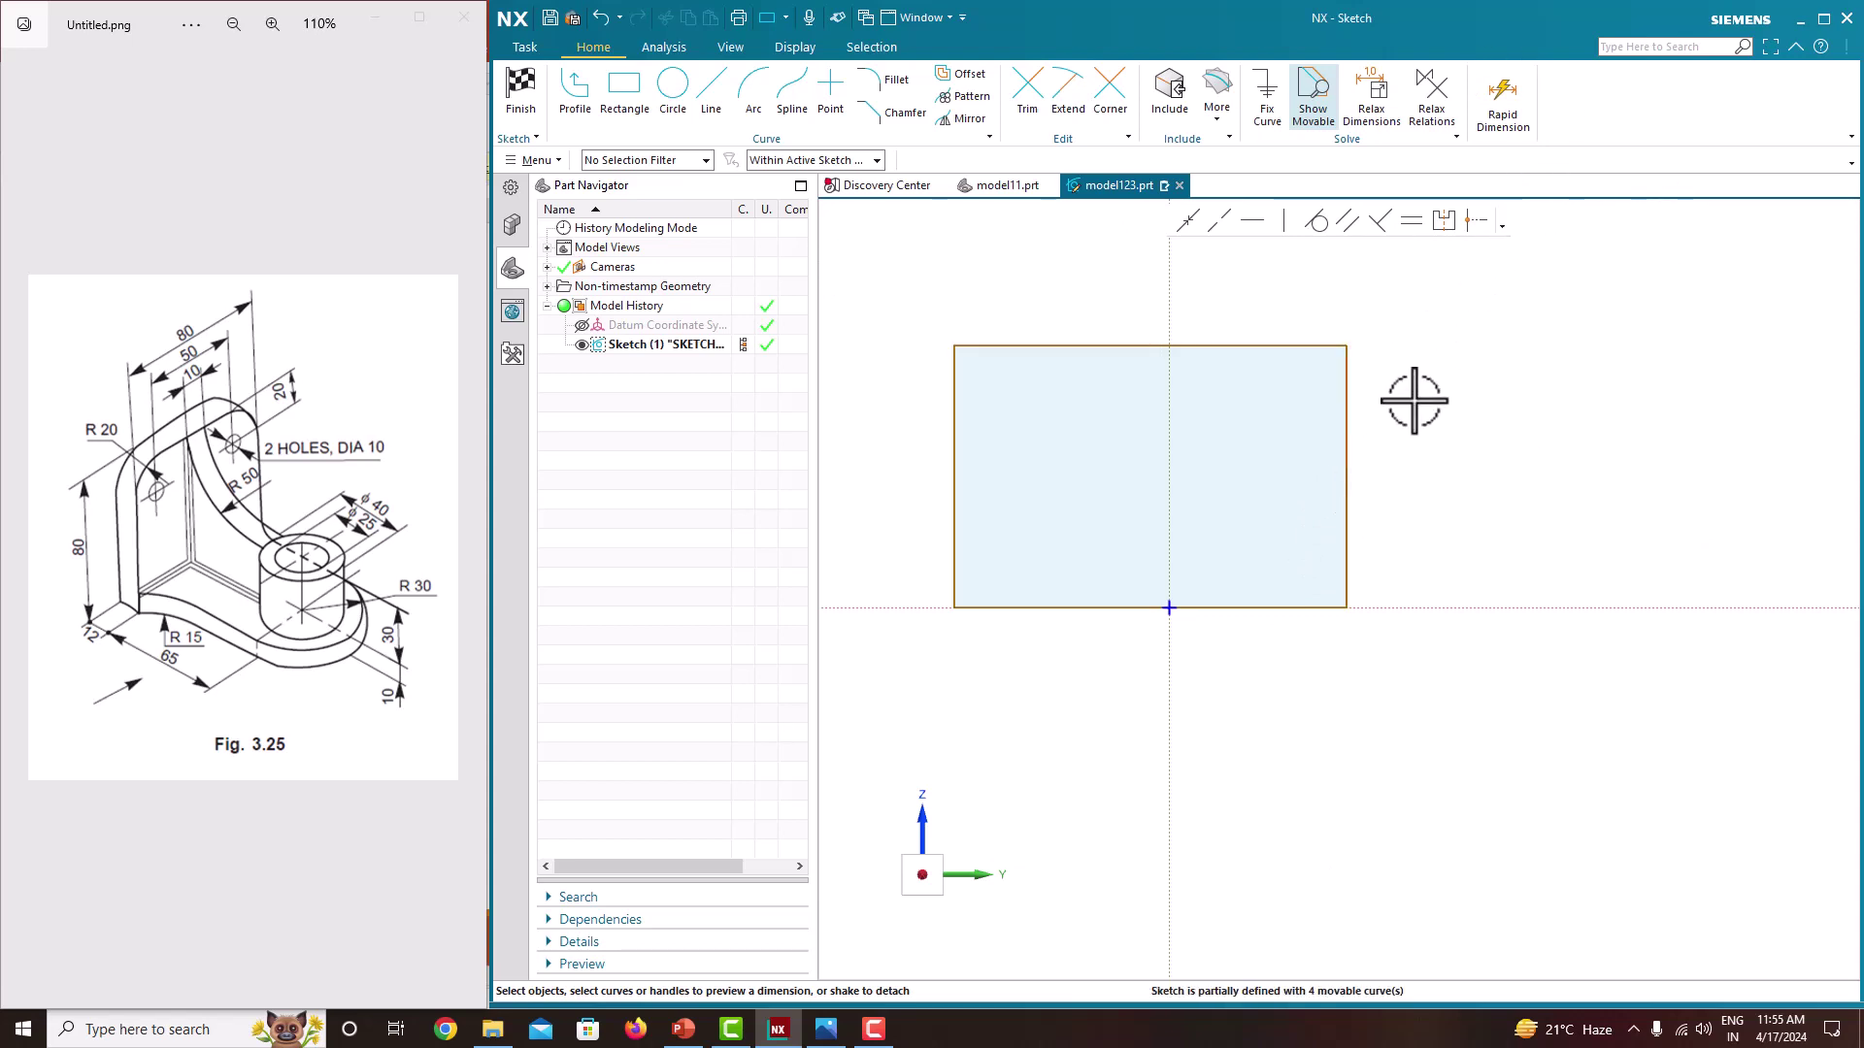
Step: Set the rectangle's height and width to 80 mm each, without scaling the entire sketch
left_click(1353, 395)
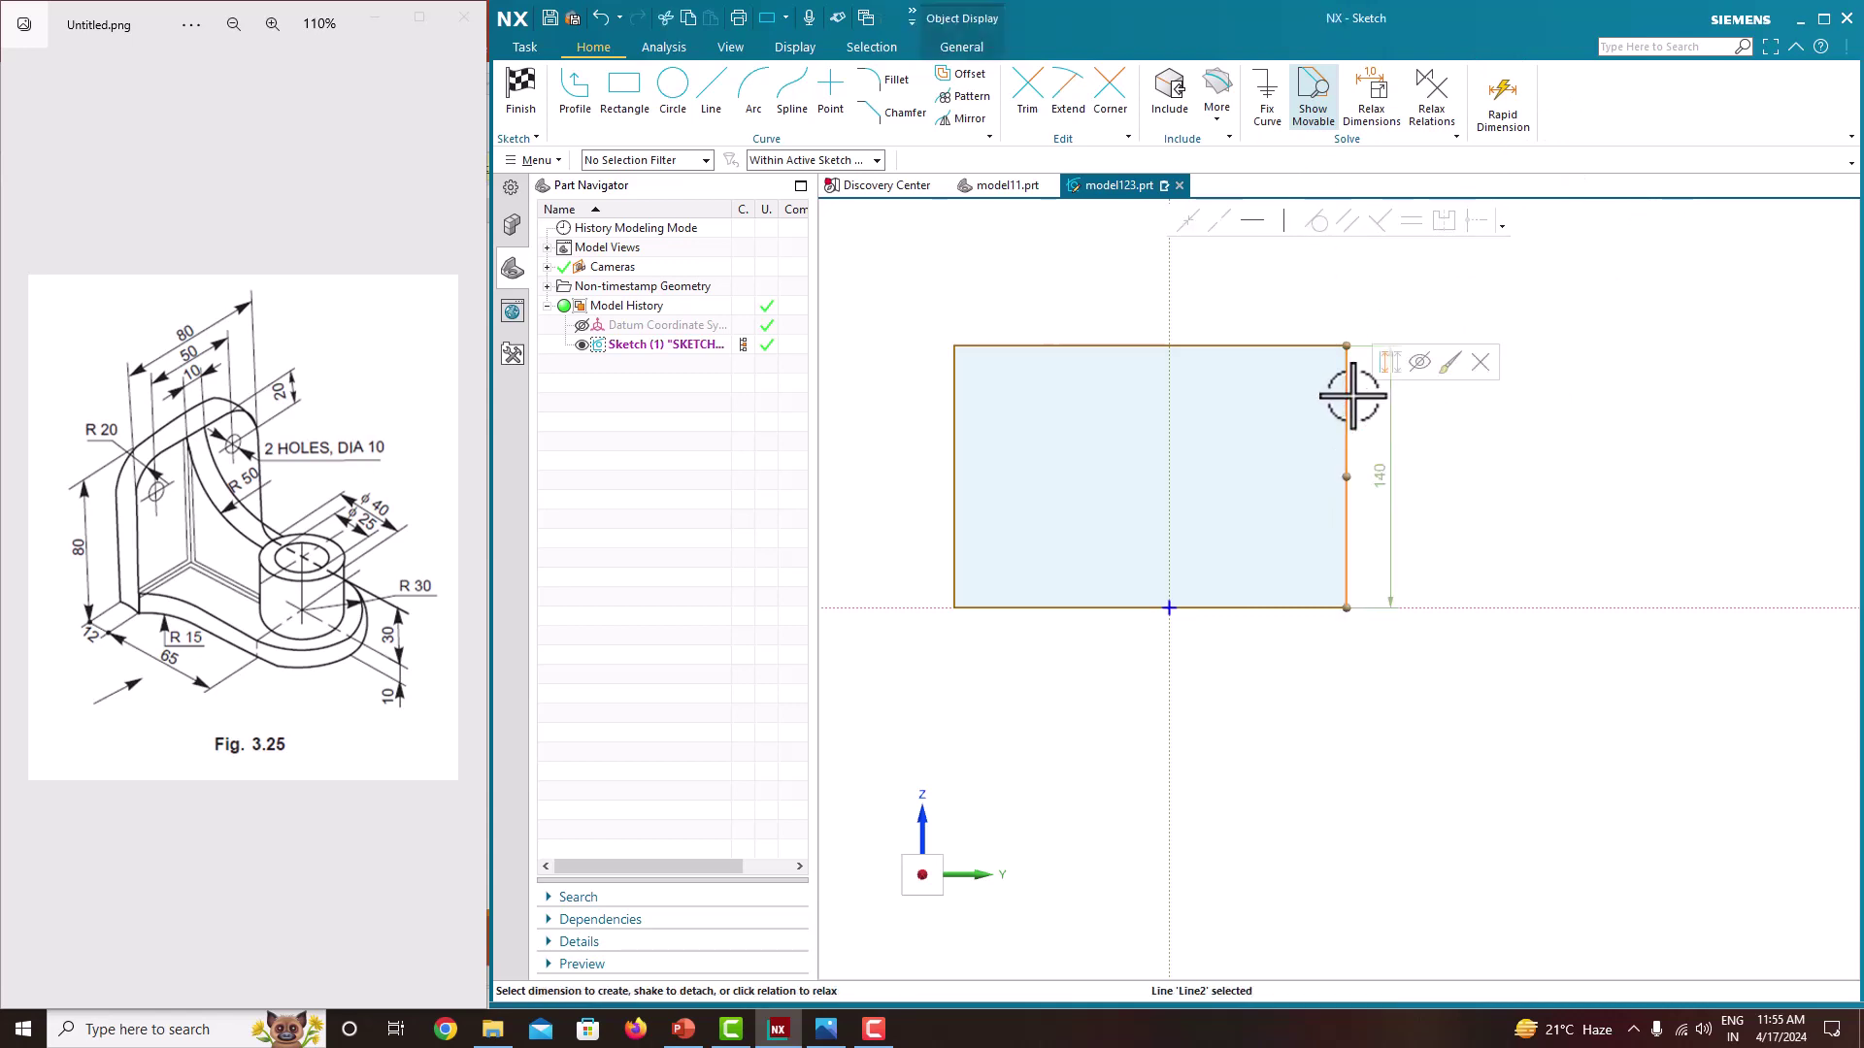
left_click(1385, 479)
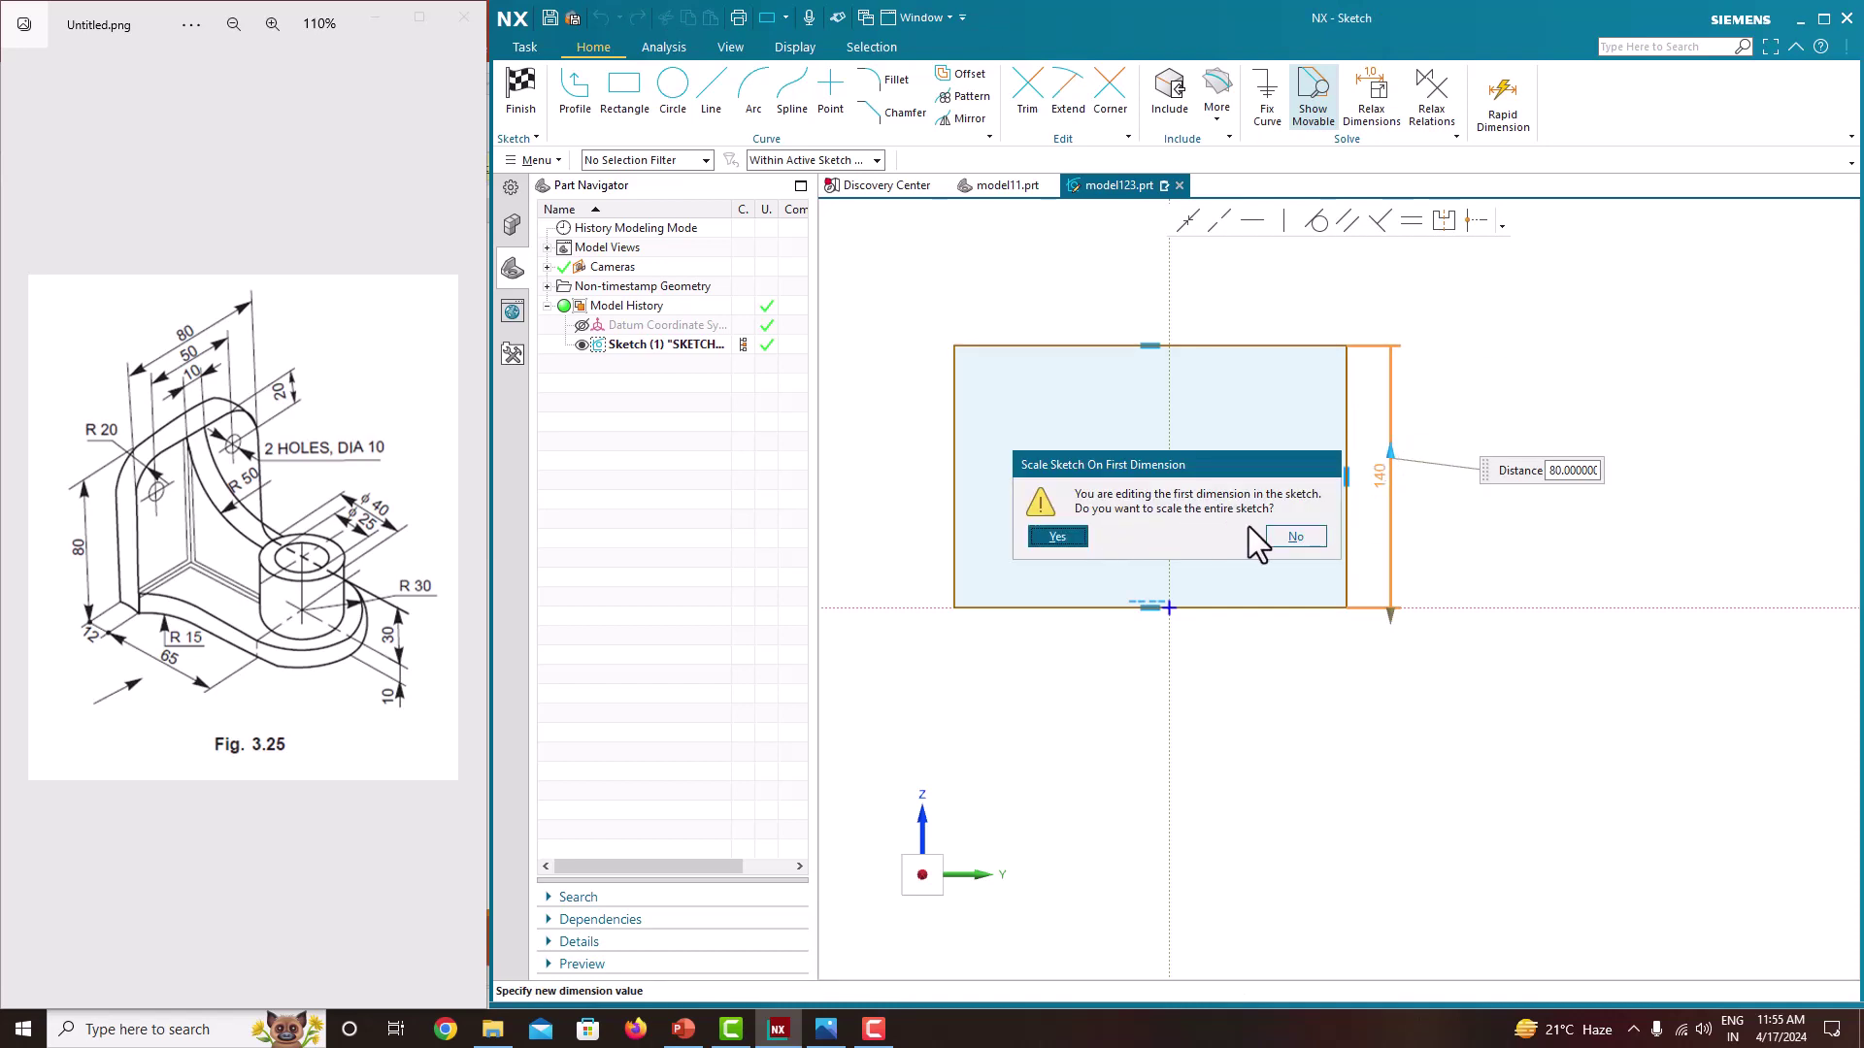
left_click(1291, 536)
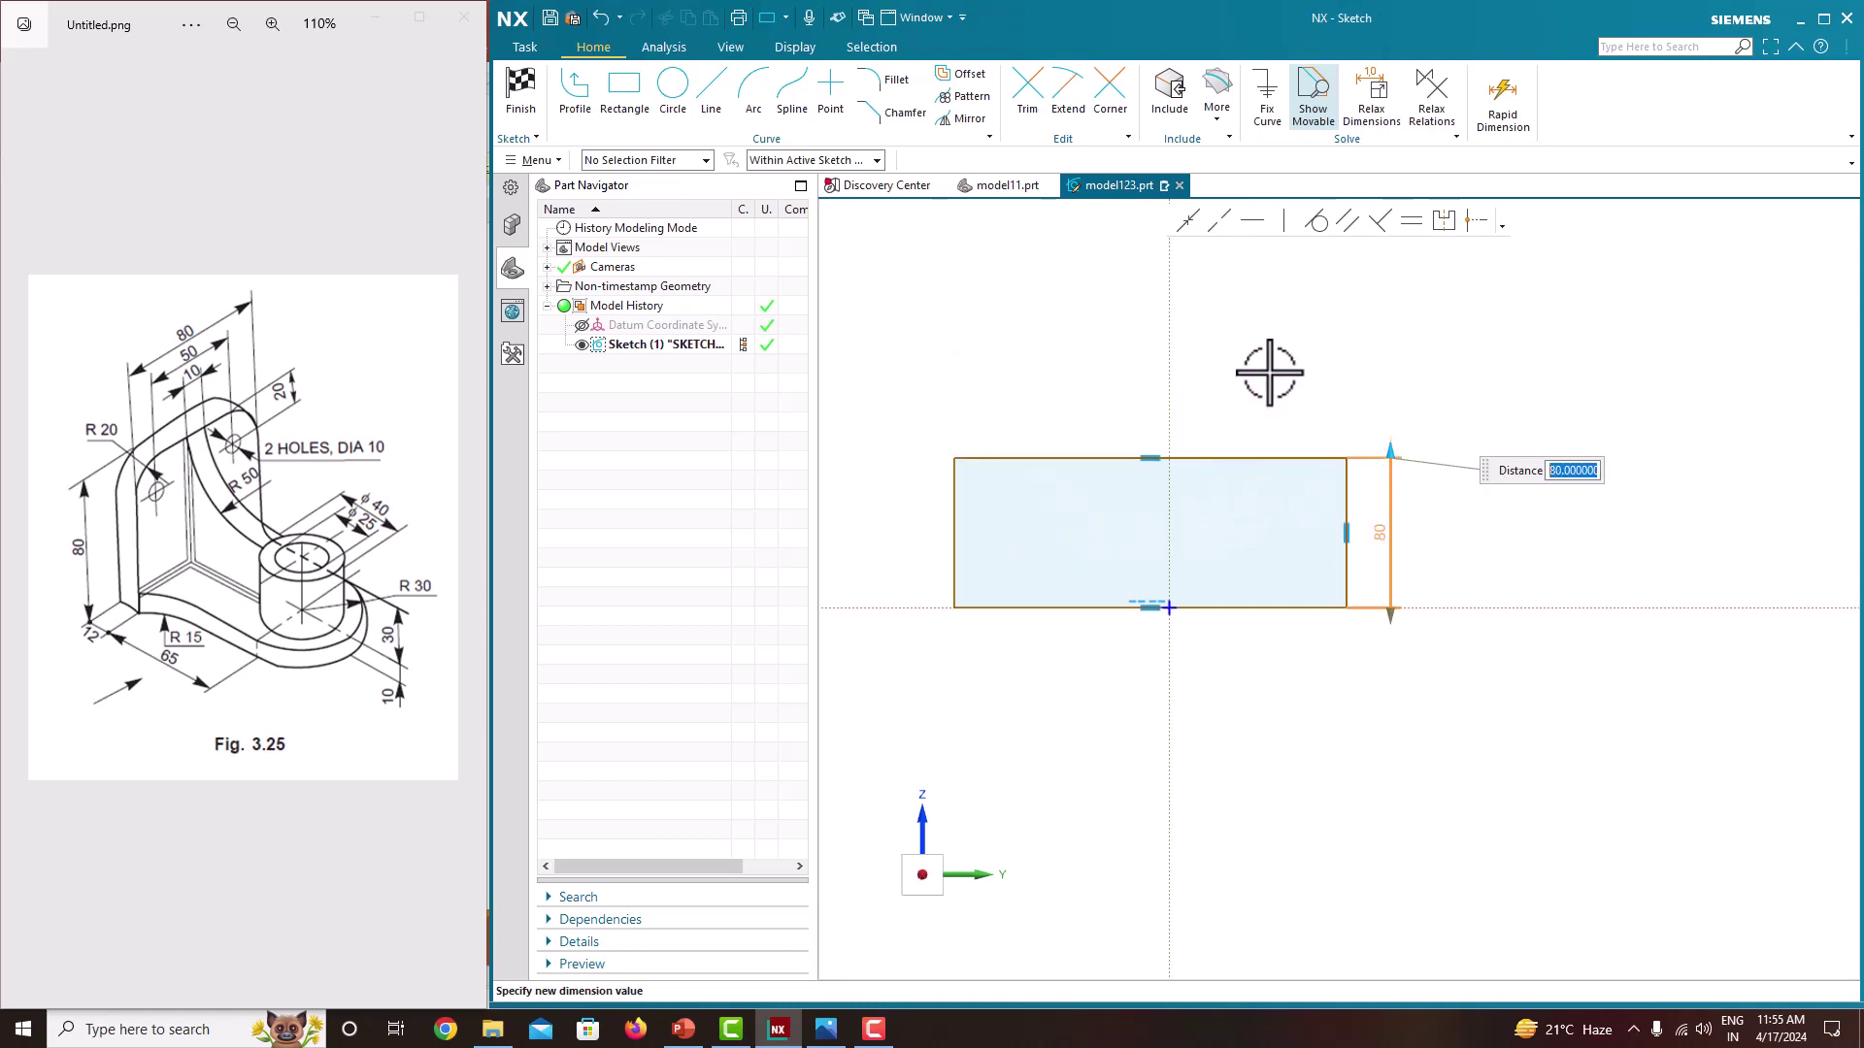
left_click(1204, 457)
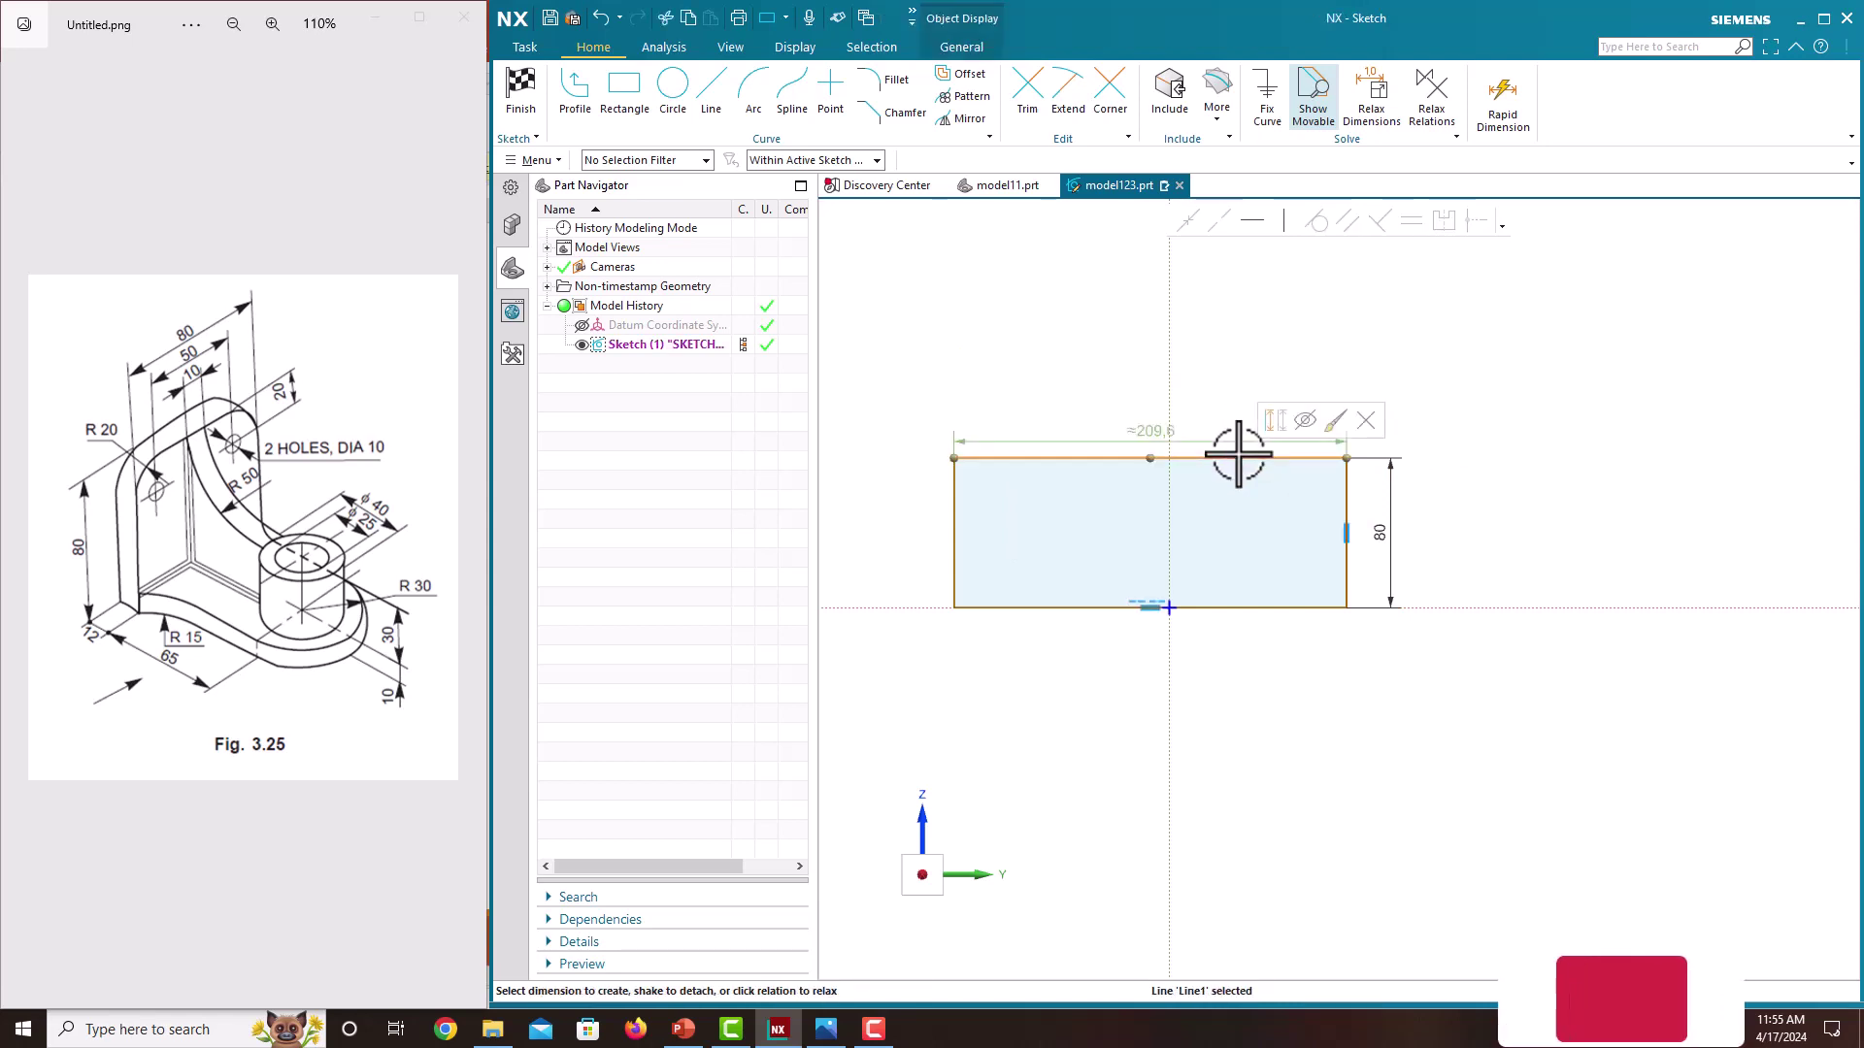
left_click(1156, 431)
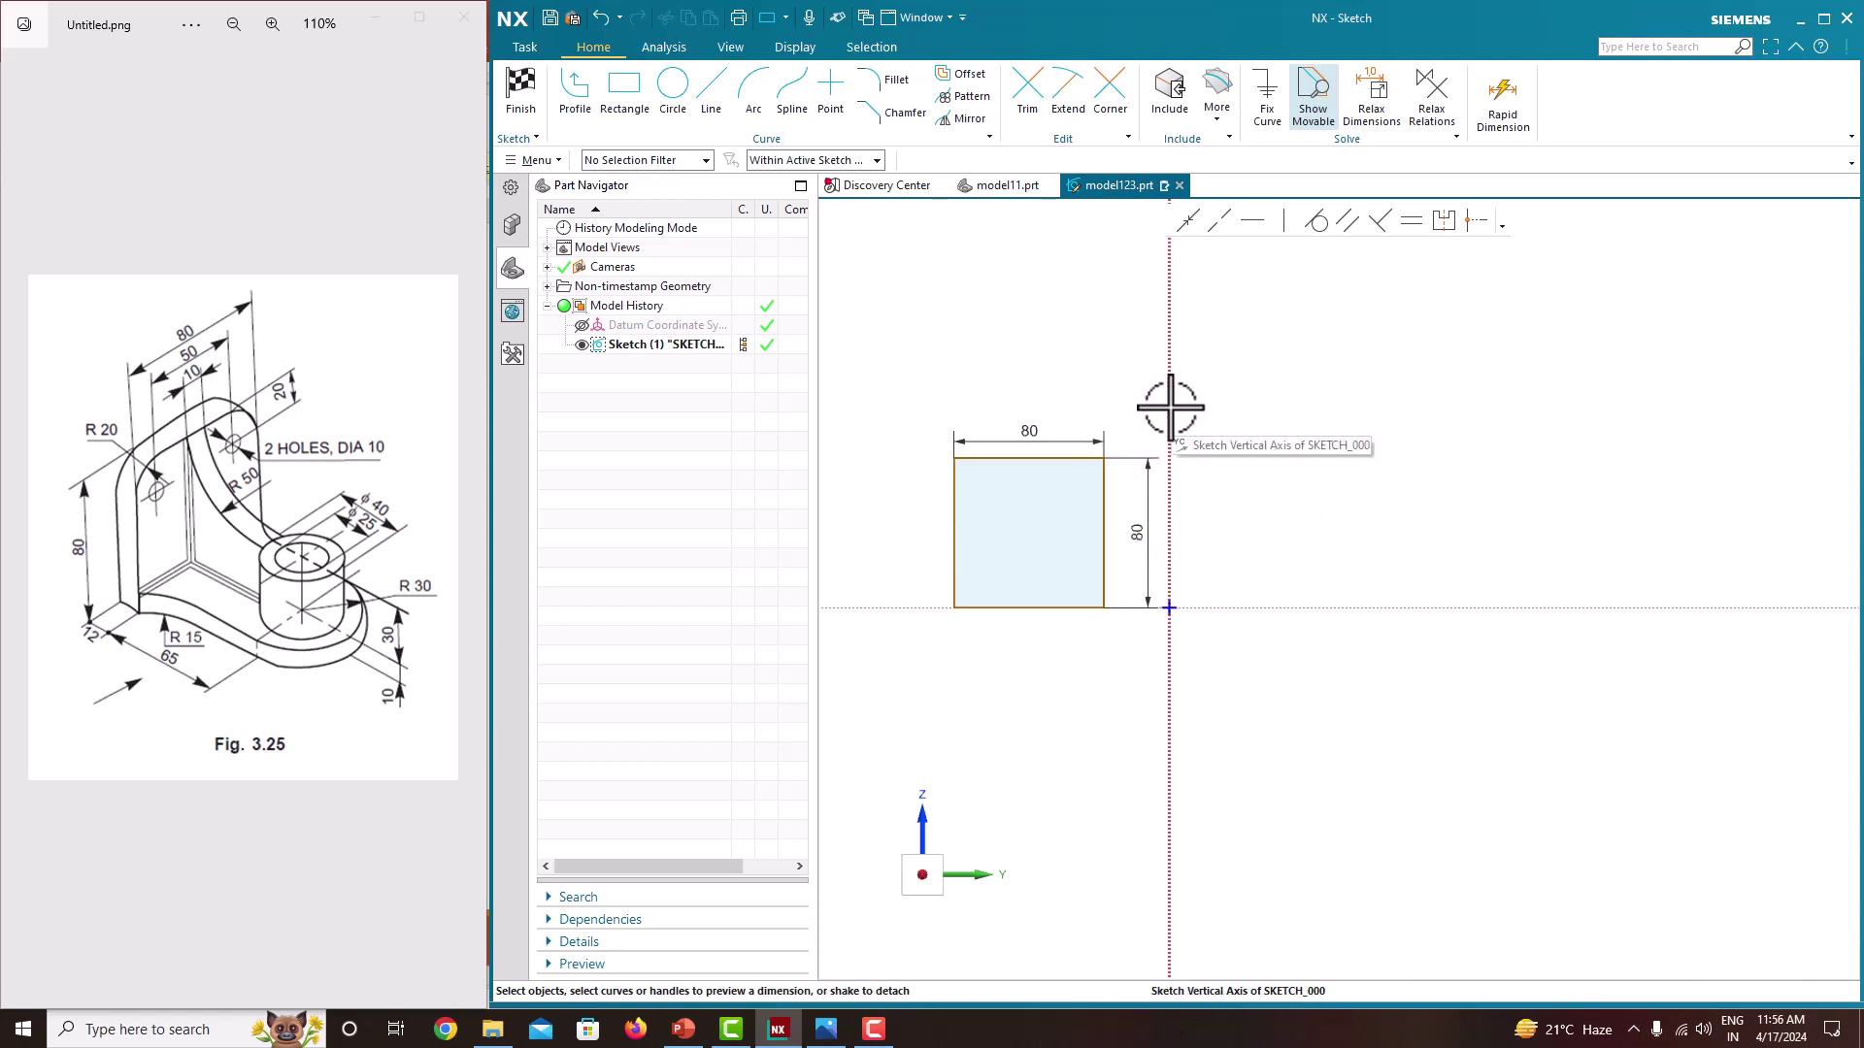
Step: Make the rectangle's two upper corners symmetric about the sketch's vertical axis and finish the sketch
left_click(1445, 224)
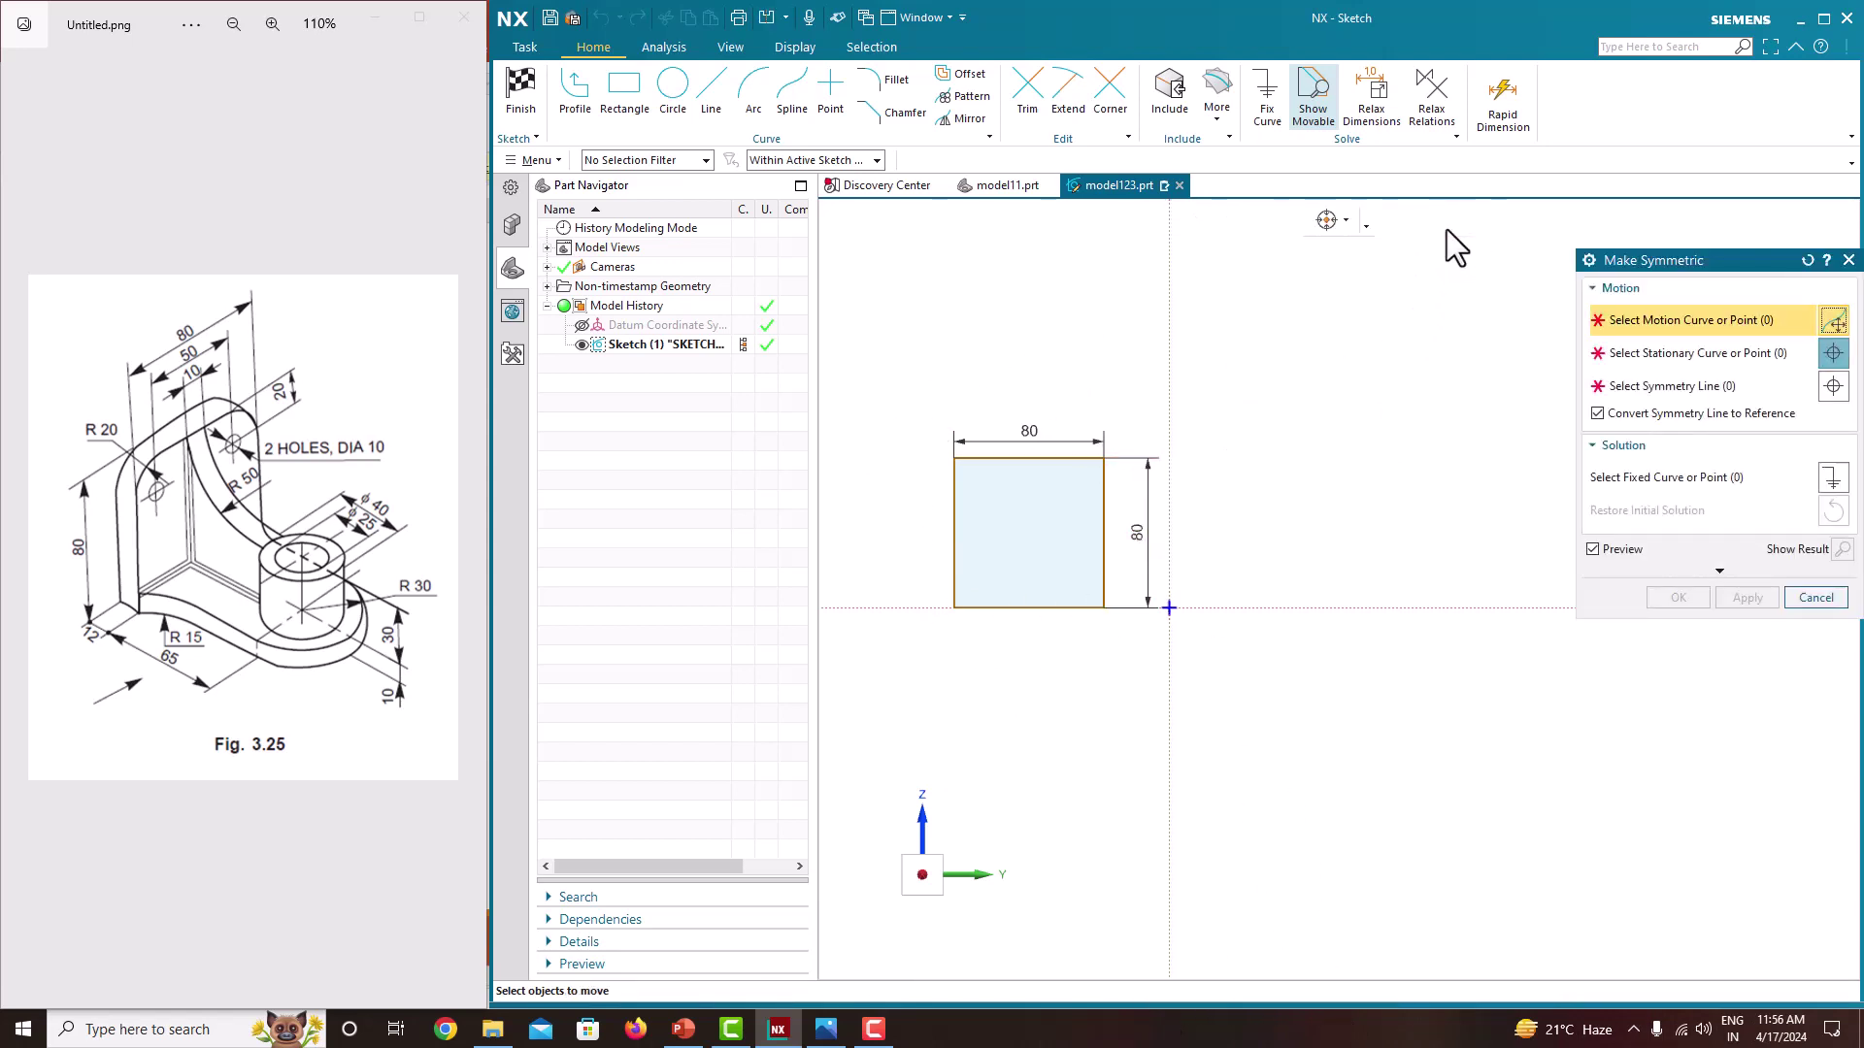
left_click(949, 458)
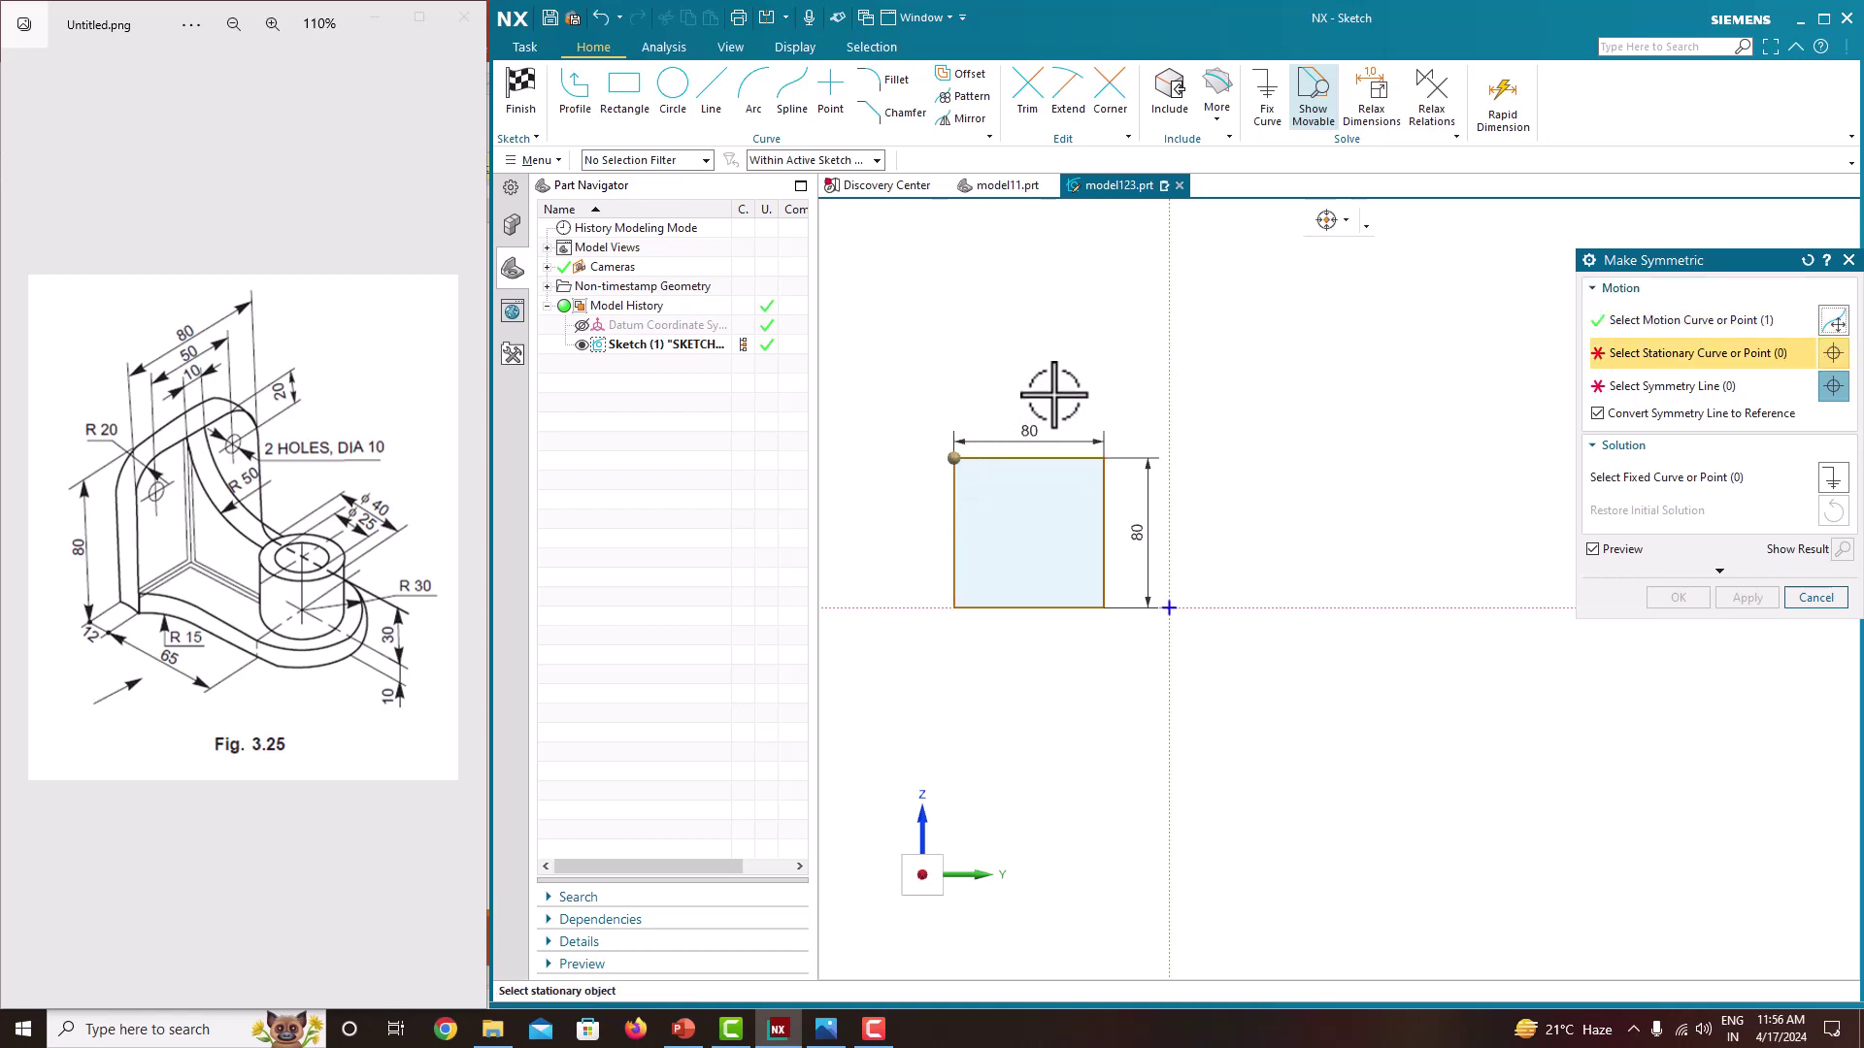
left_click(1102, 457)
left_click(1168, 388)
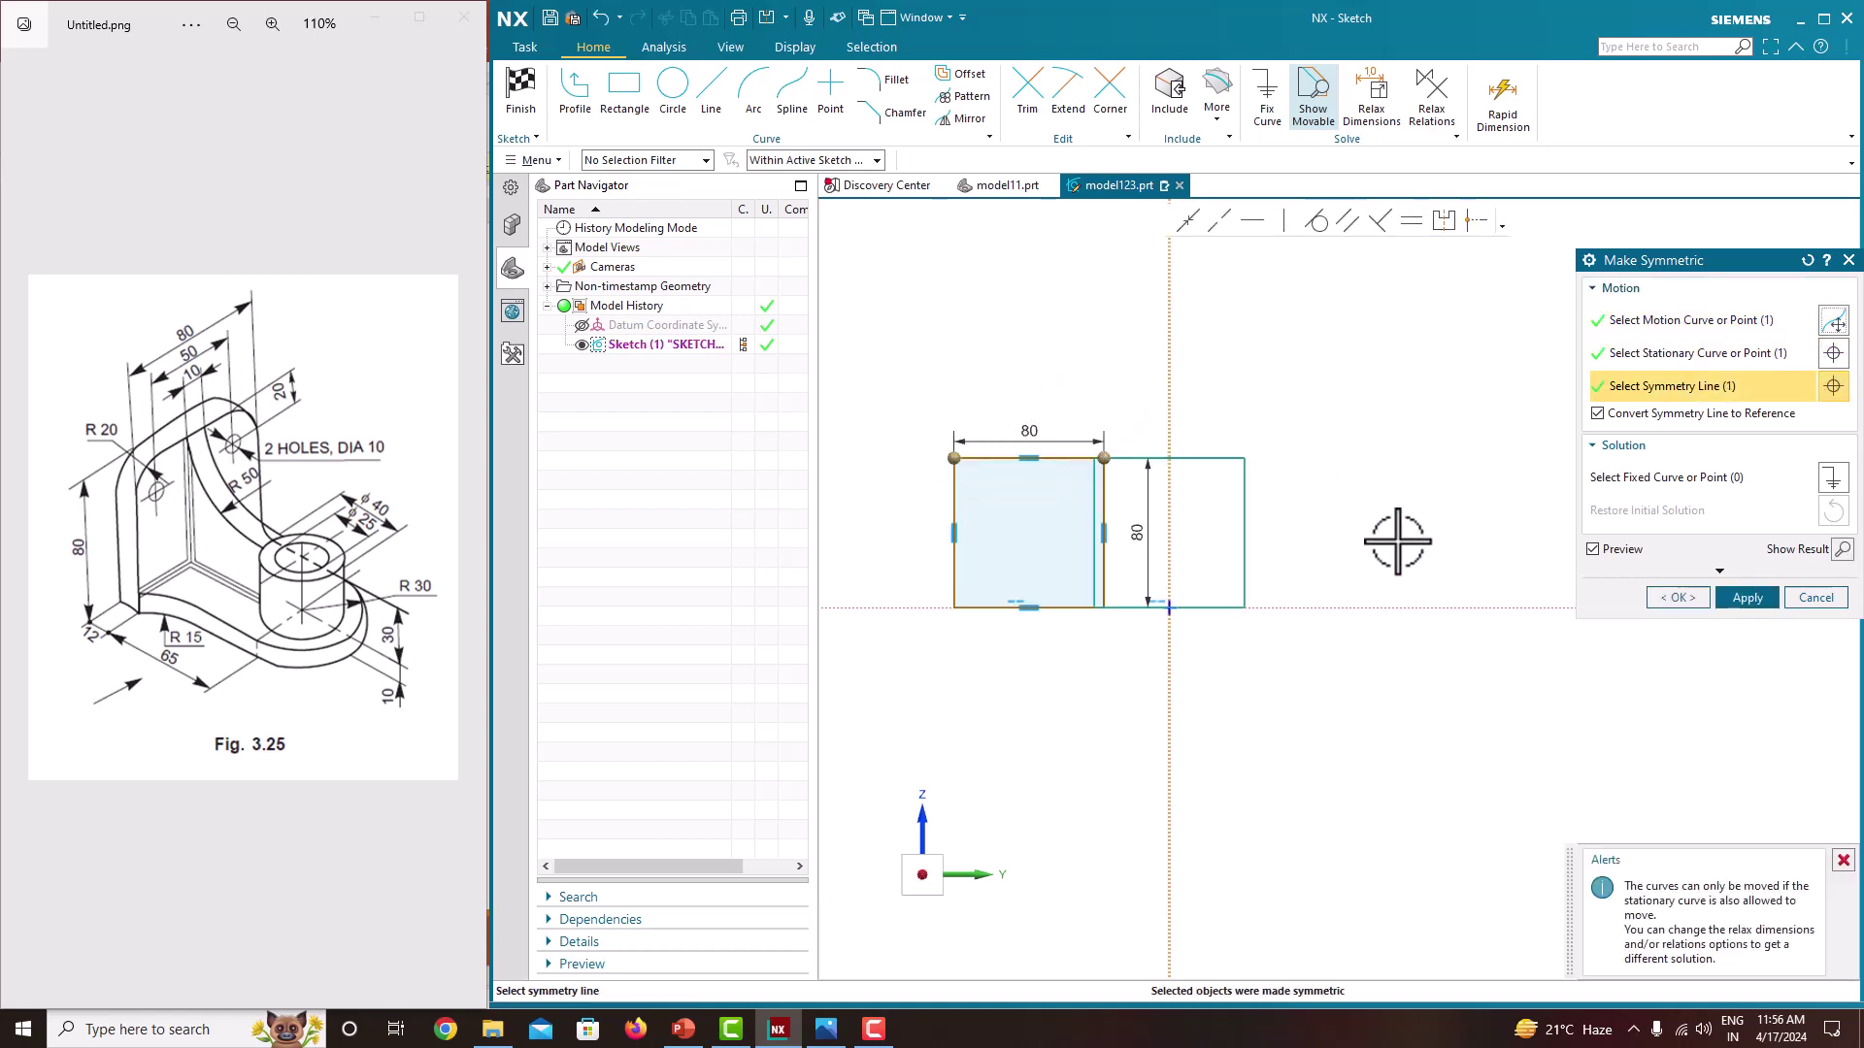
left_click(1691, 602)
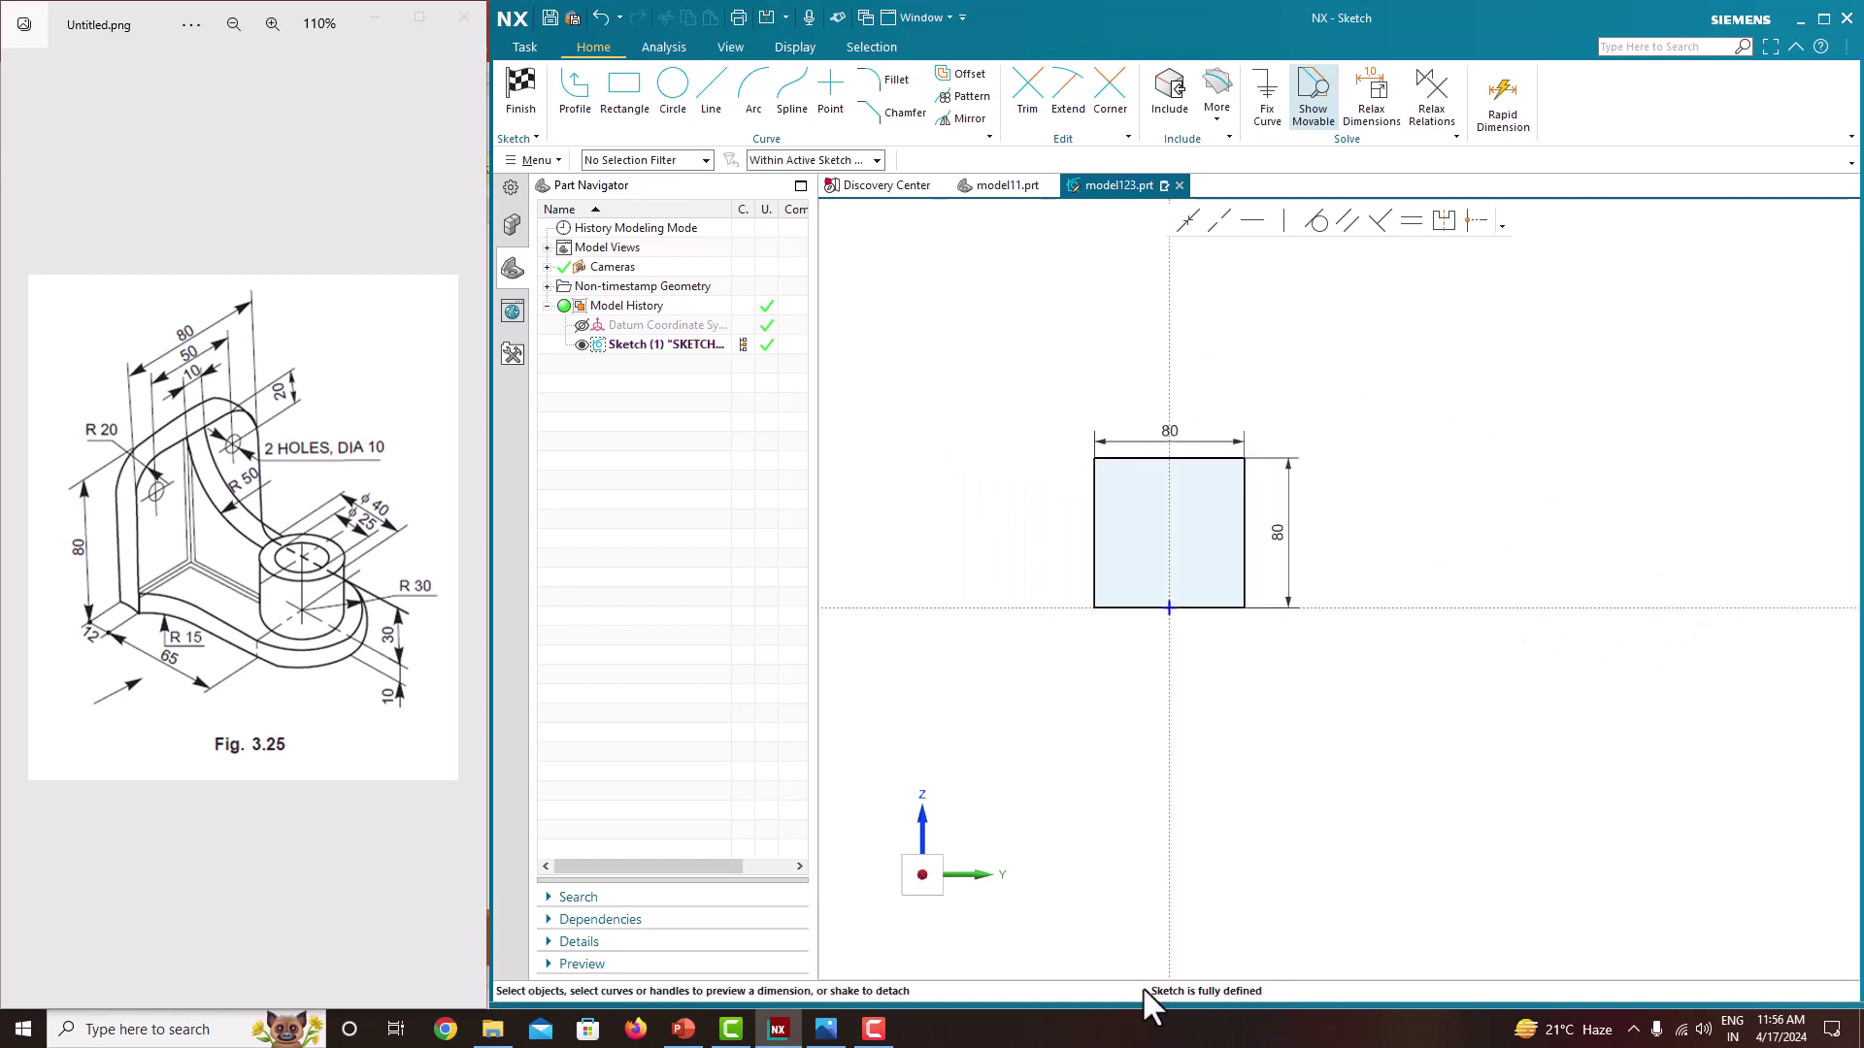
right_click(1398, 445)
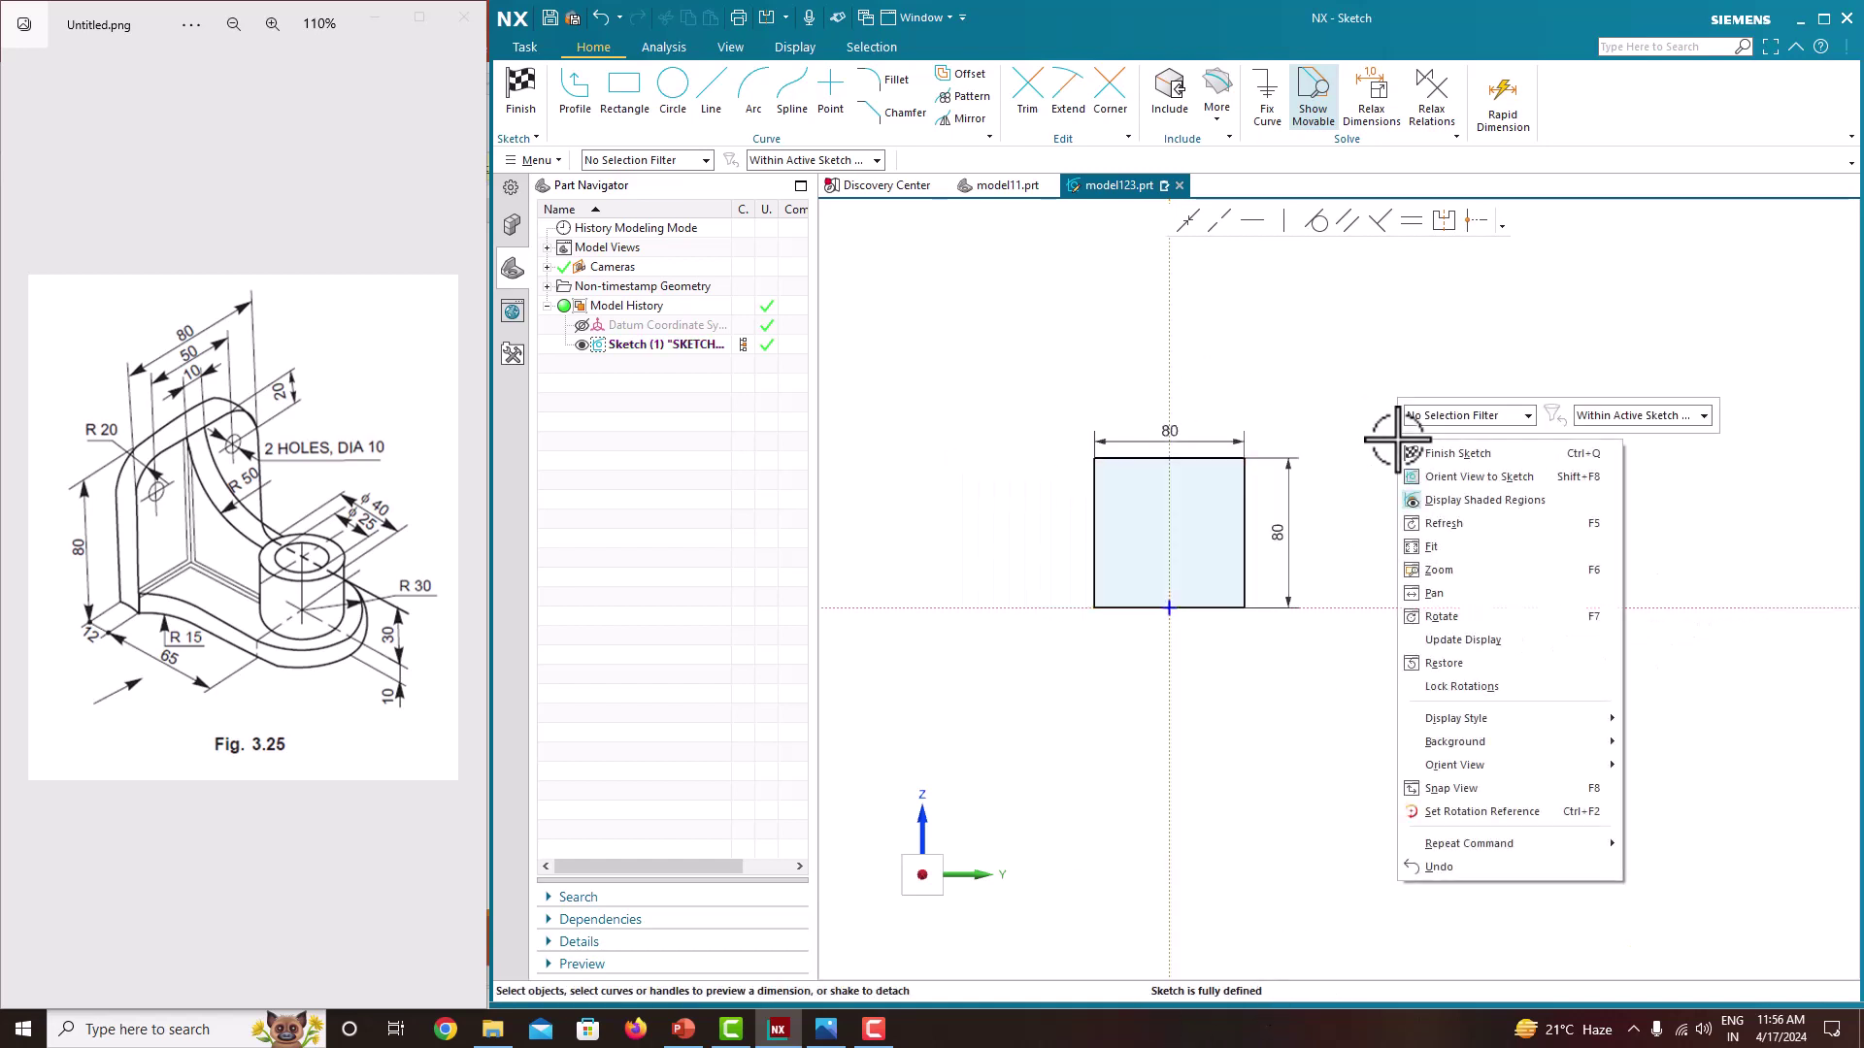
left_click(1420, 454)
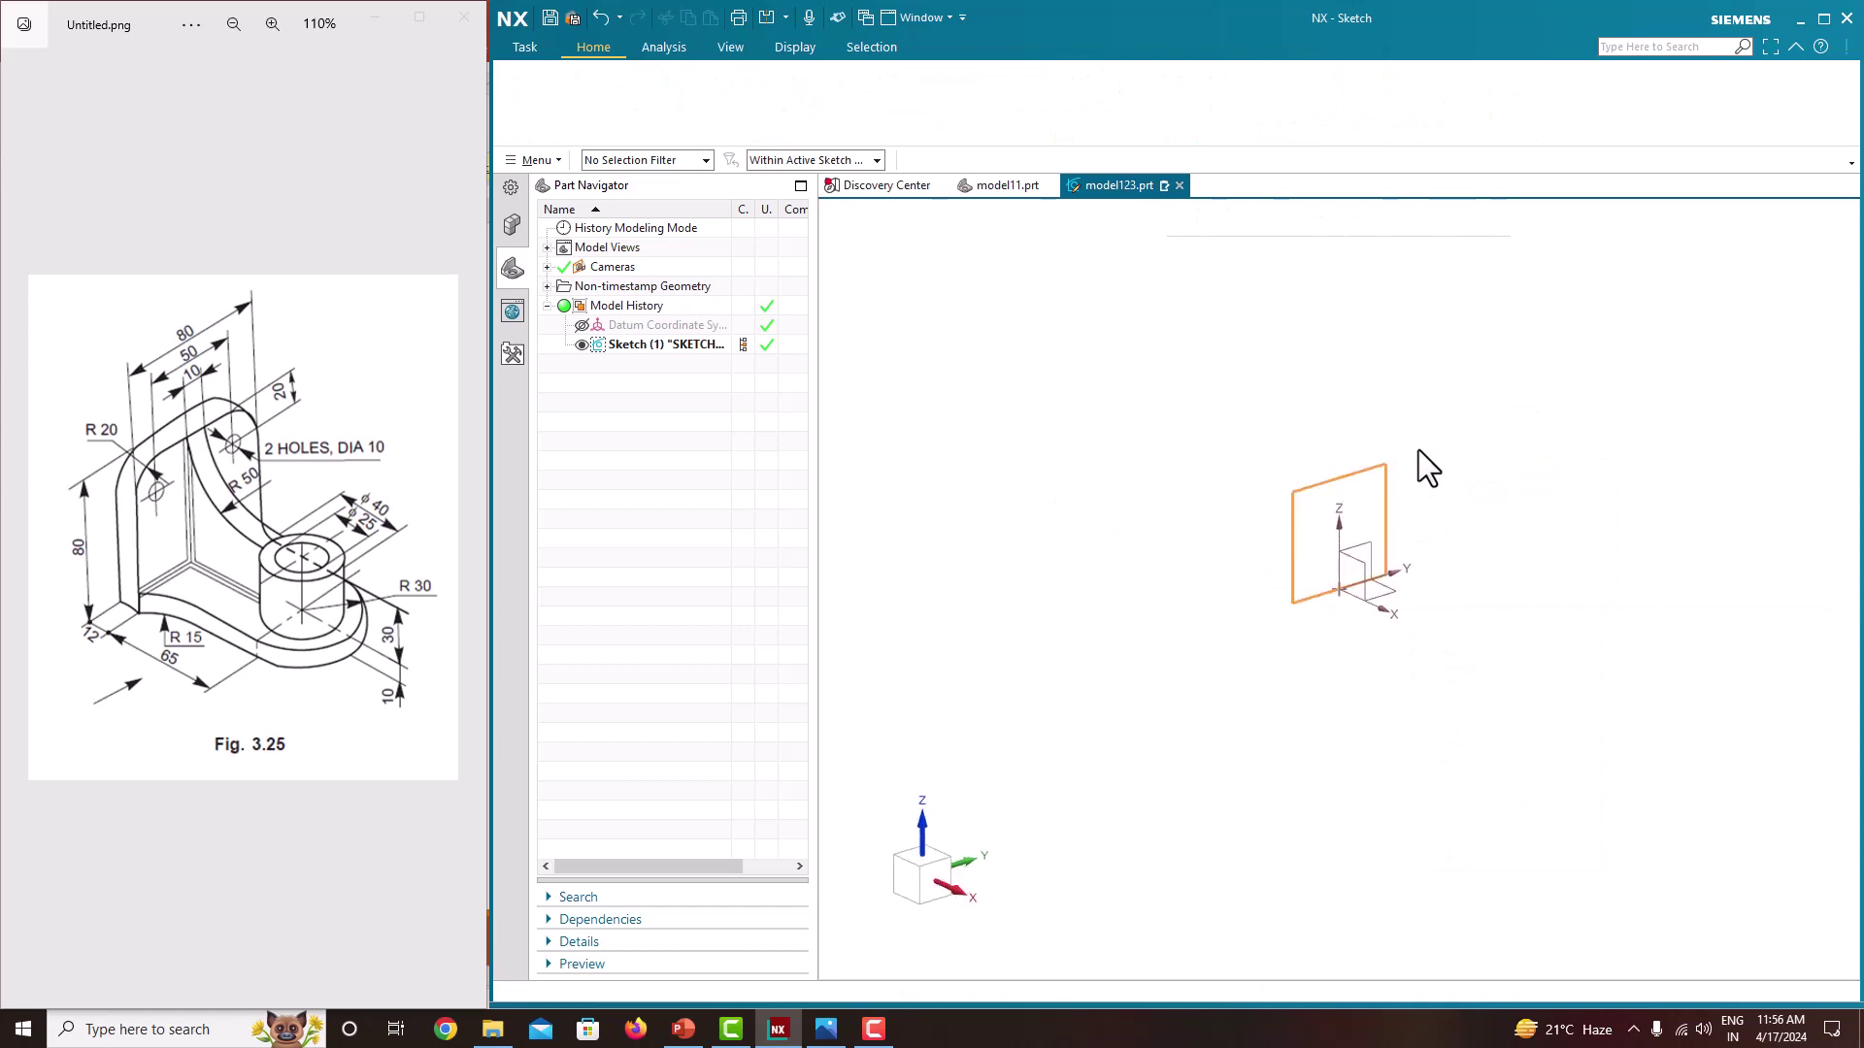
Step: Extrude the 80 mm square sketch as a symmetric value with a 12 mm distance, and hide the sketch
left_click(625, 92)
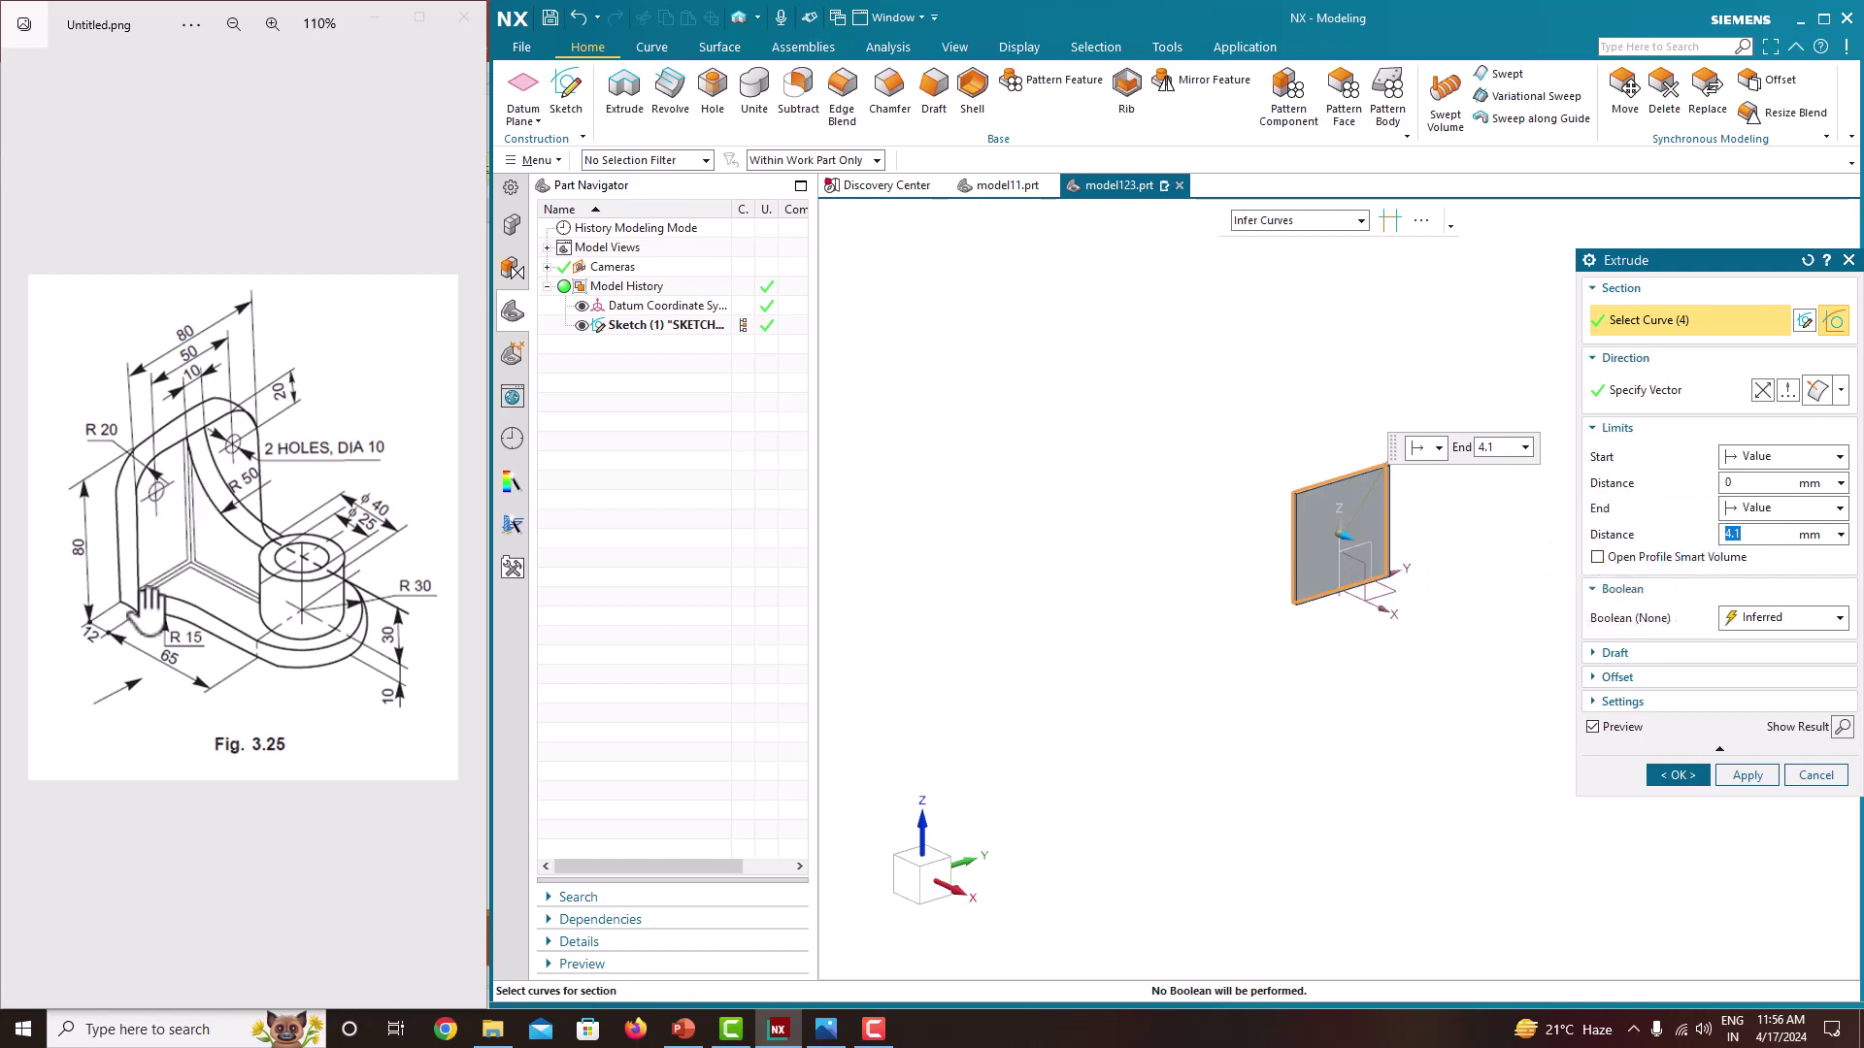
left_click(1776, 508)
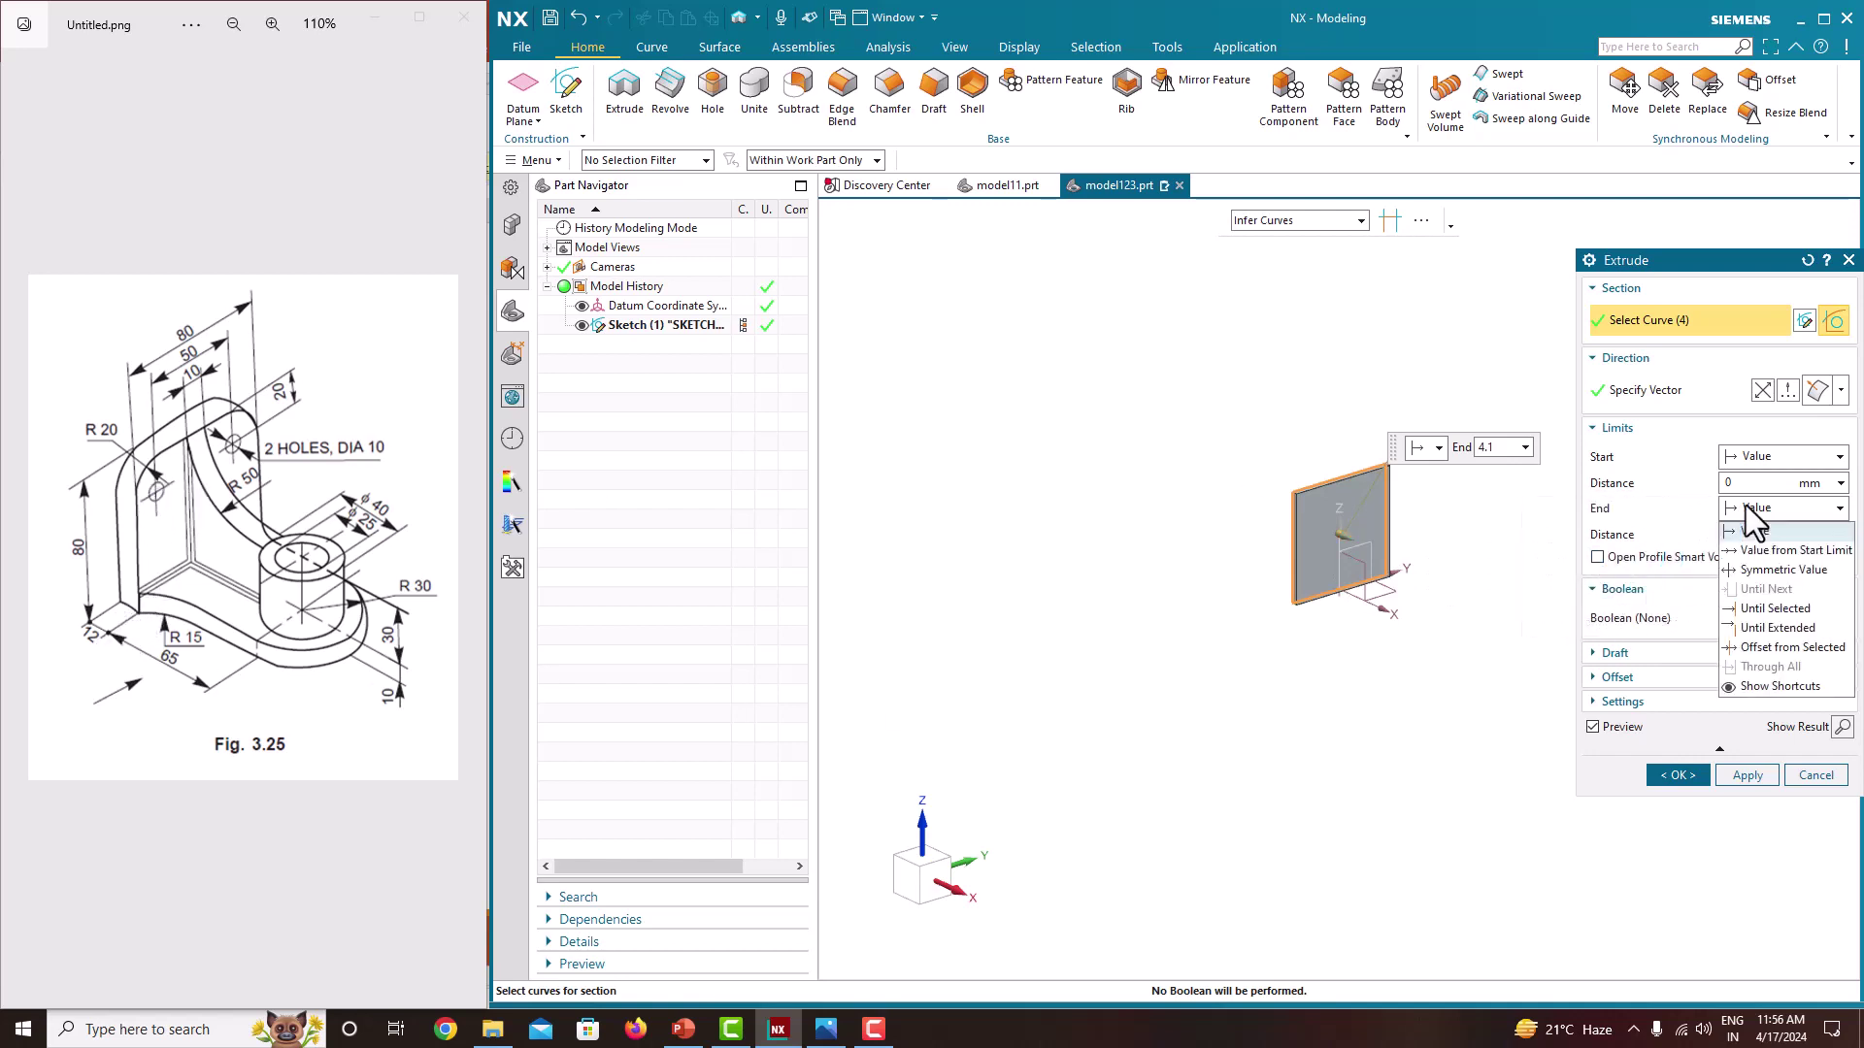
left_click(1772, 570)
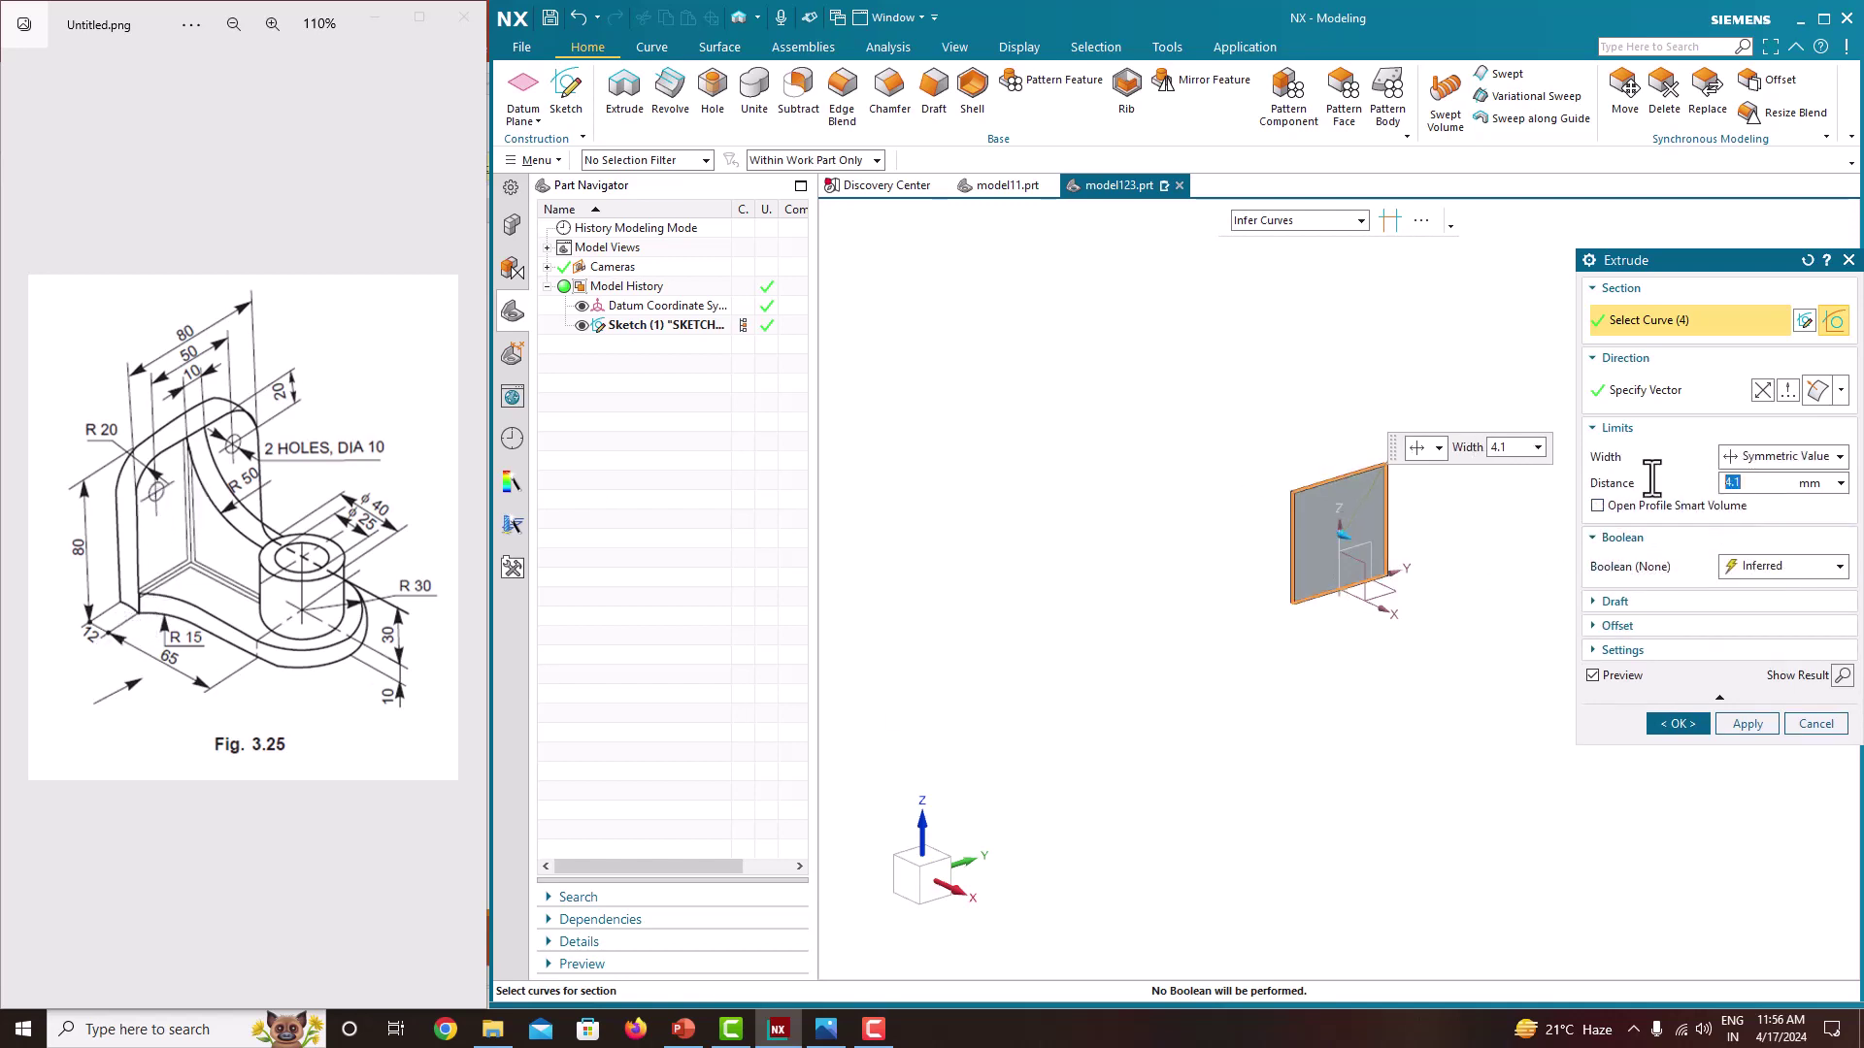
key("Return")
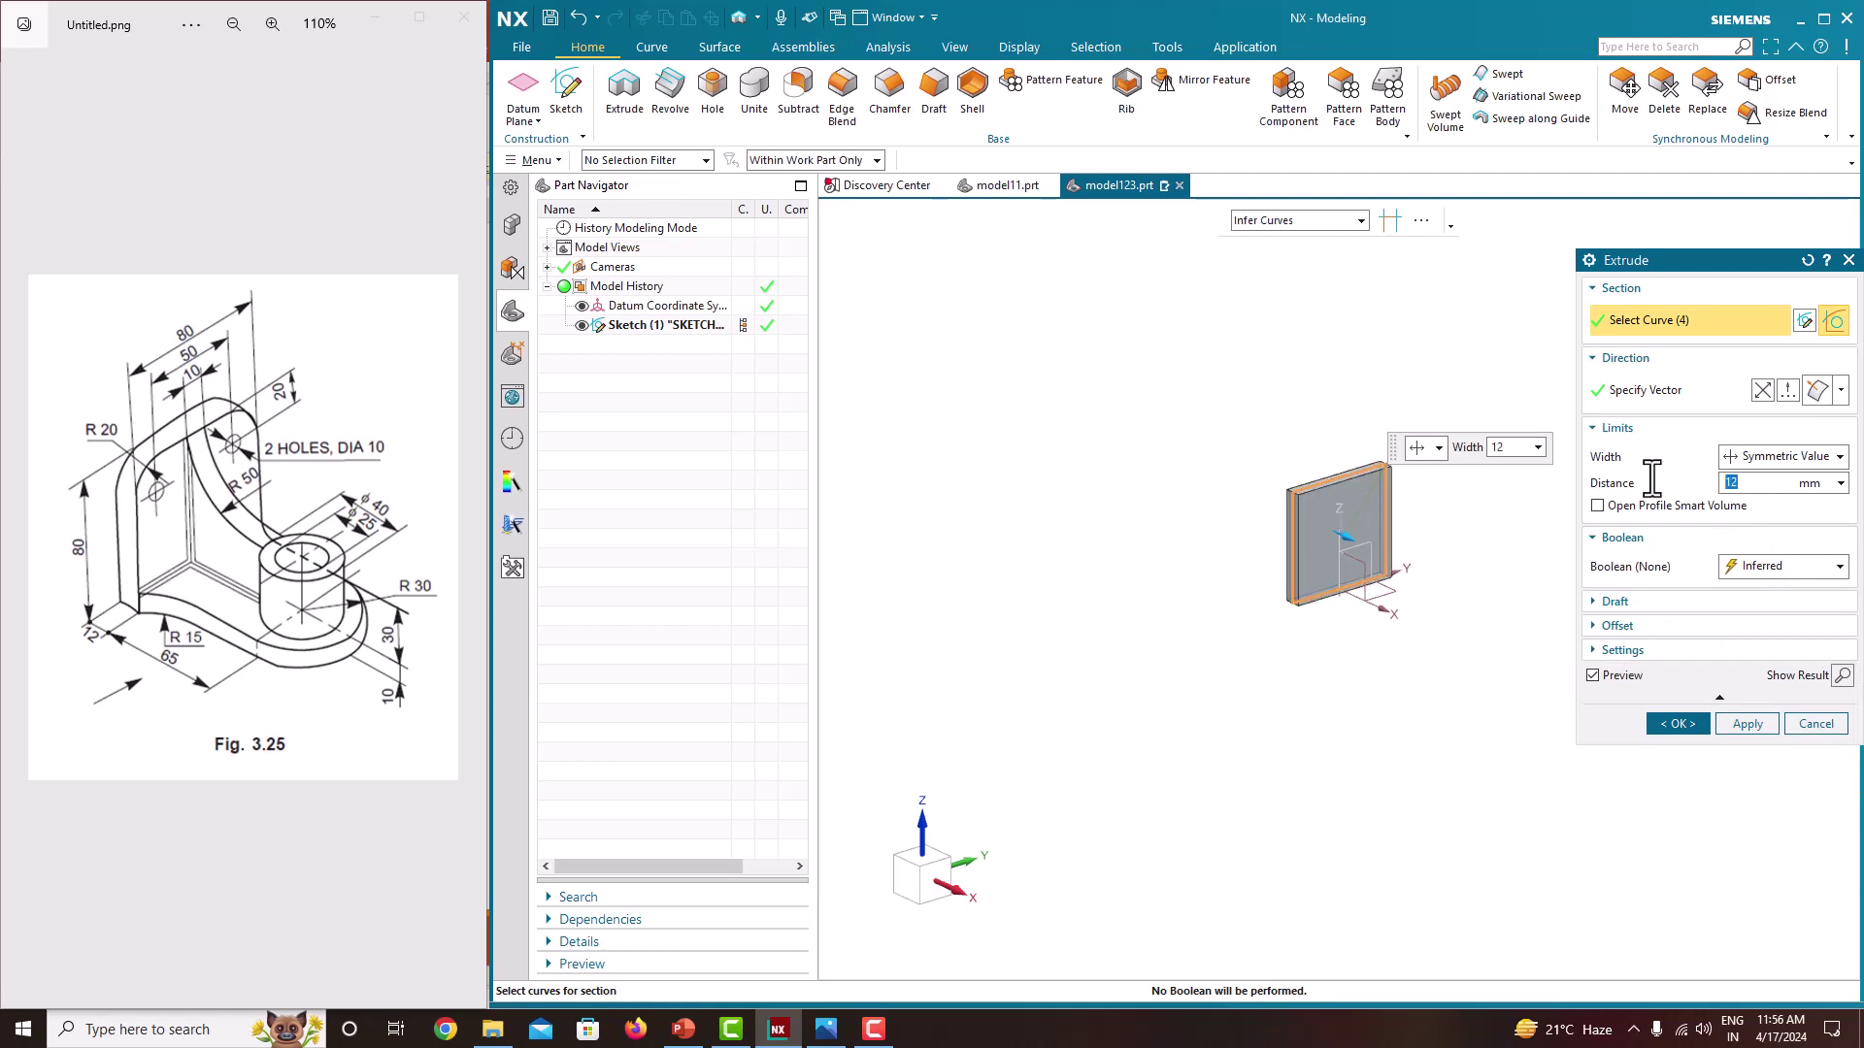
left_click(1668, 724)
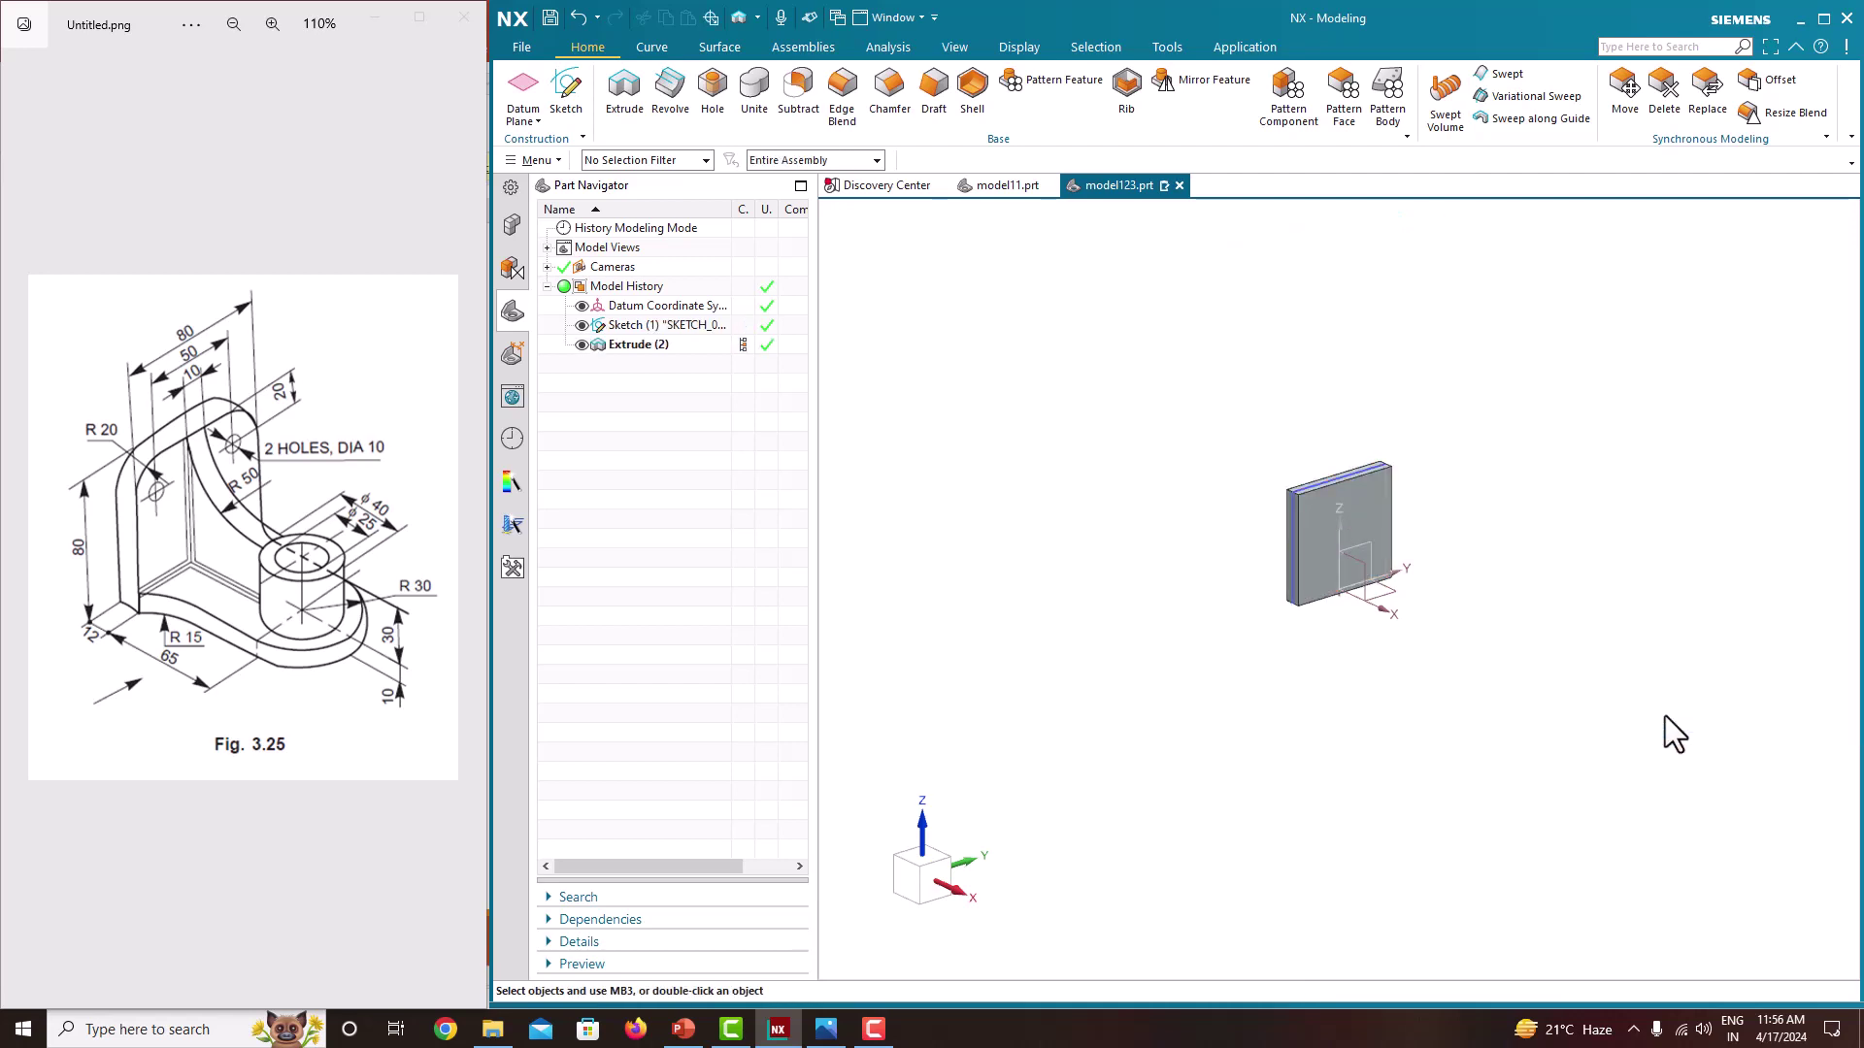
scroll(1302, 624, "up", 3)
mouse_move(1171, 553)
middle_mouse_down()
mouse_move(1151, 548)
mouse_move(1148, 515)
mouse_move(1214, 562)
middle_mouse_up()
left_click(581, 325)
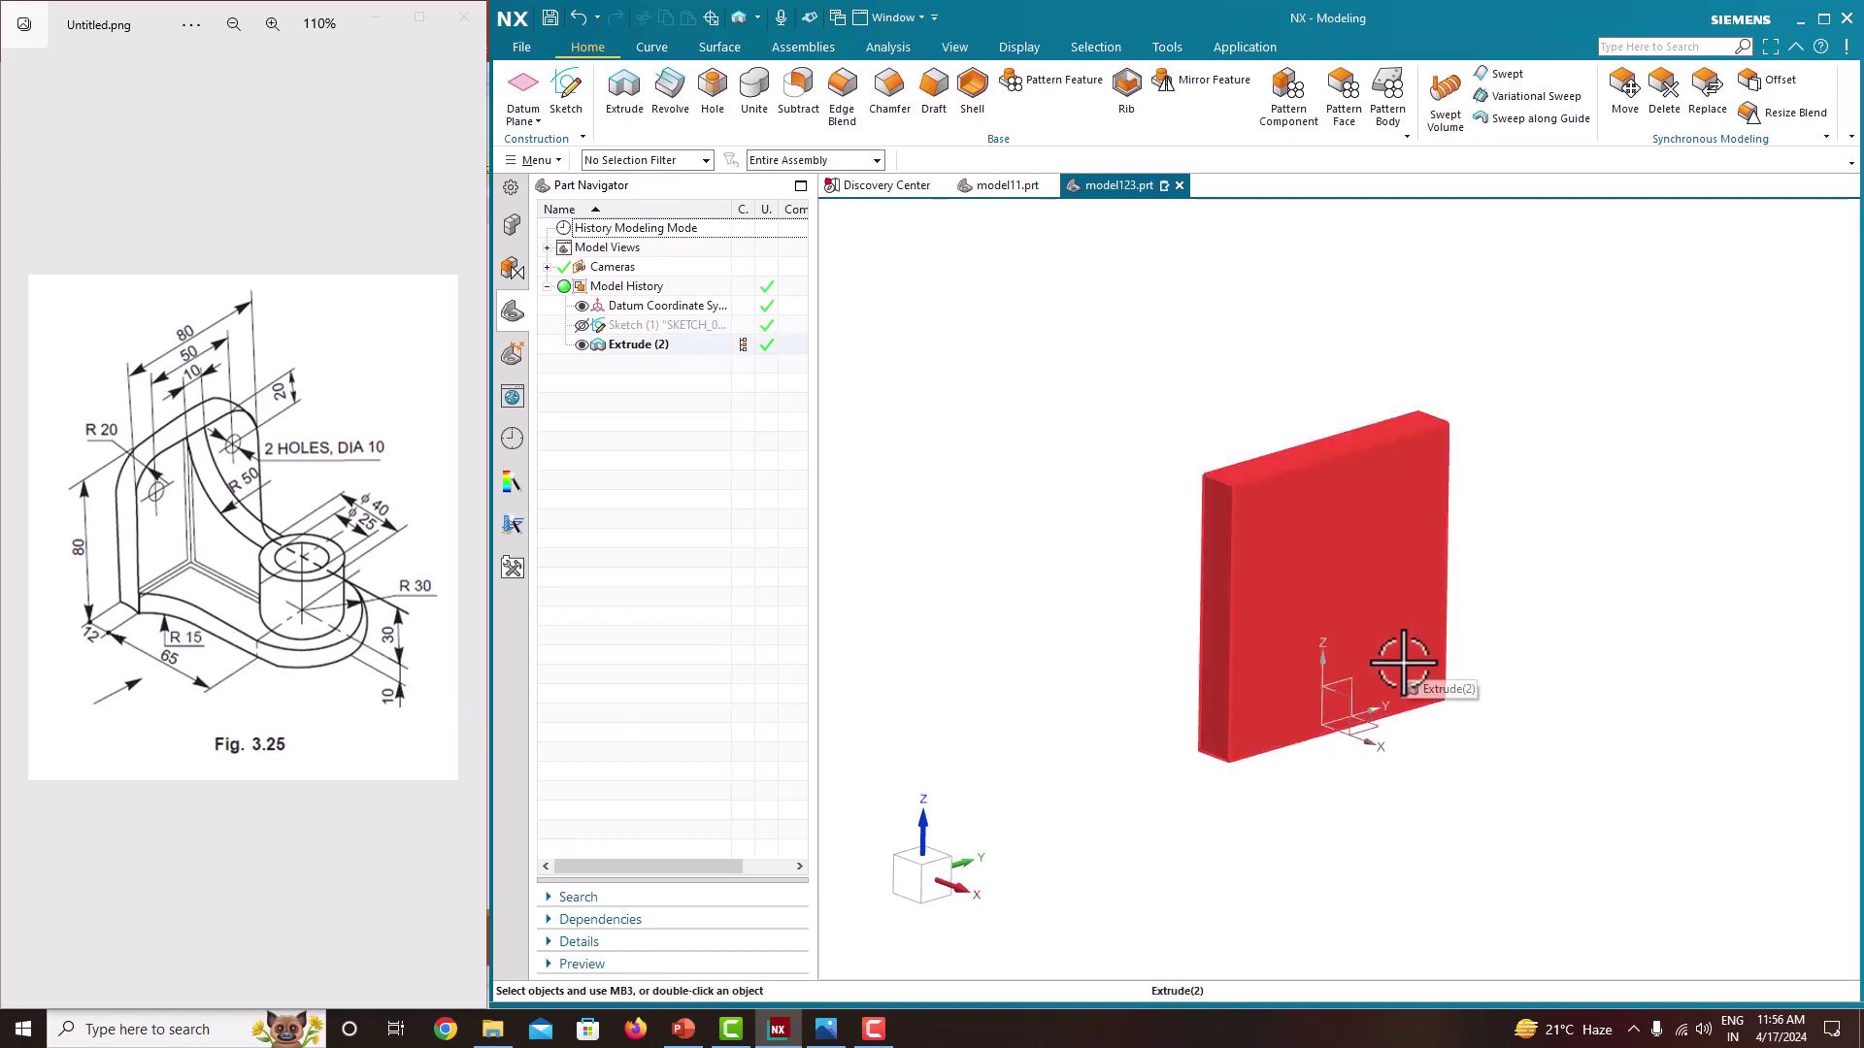
Step: Start a new On Plane sketch on the bottom face of the extruded back plate
middle_click_drag(1414, 653, 1435, 571)
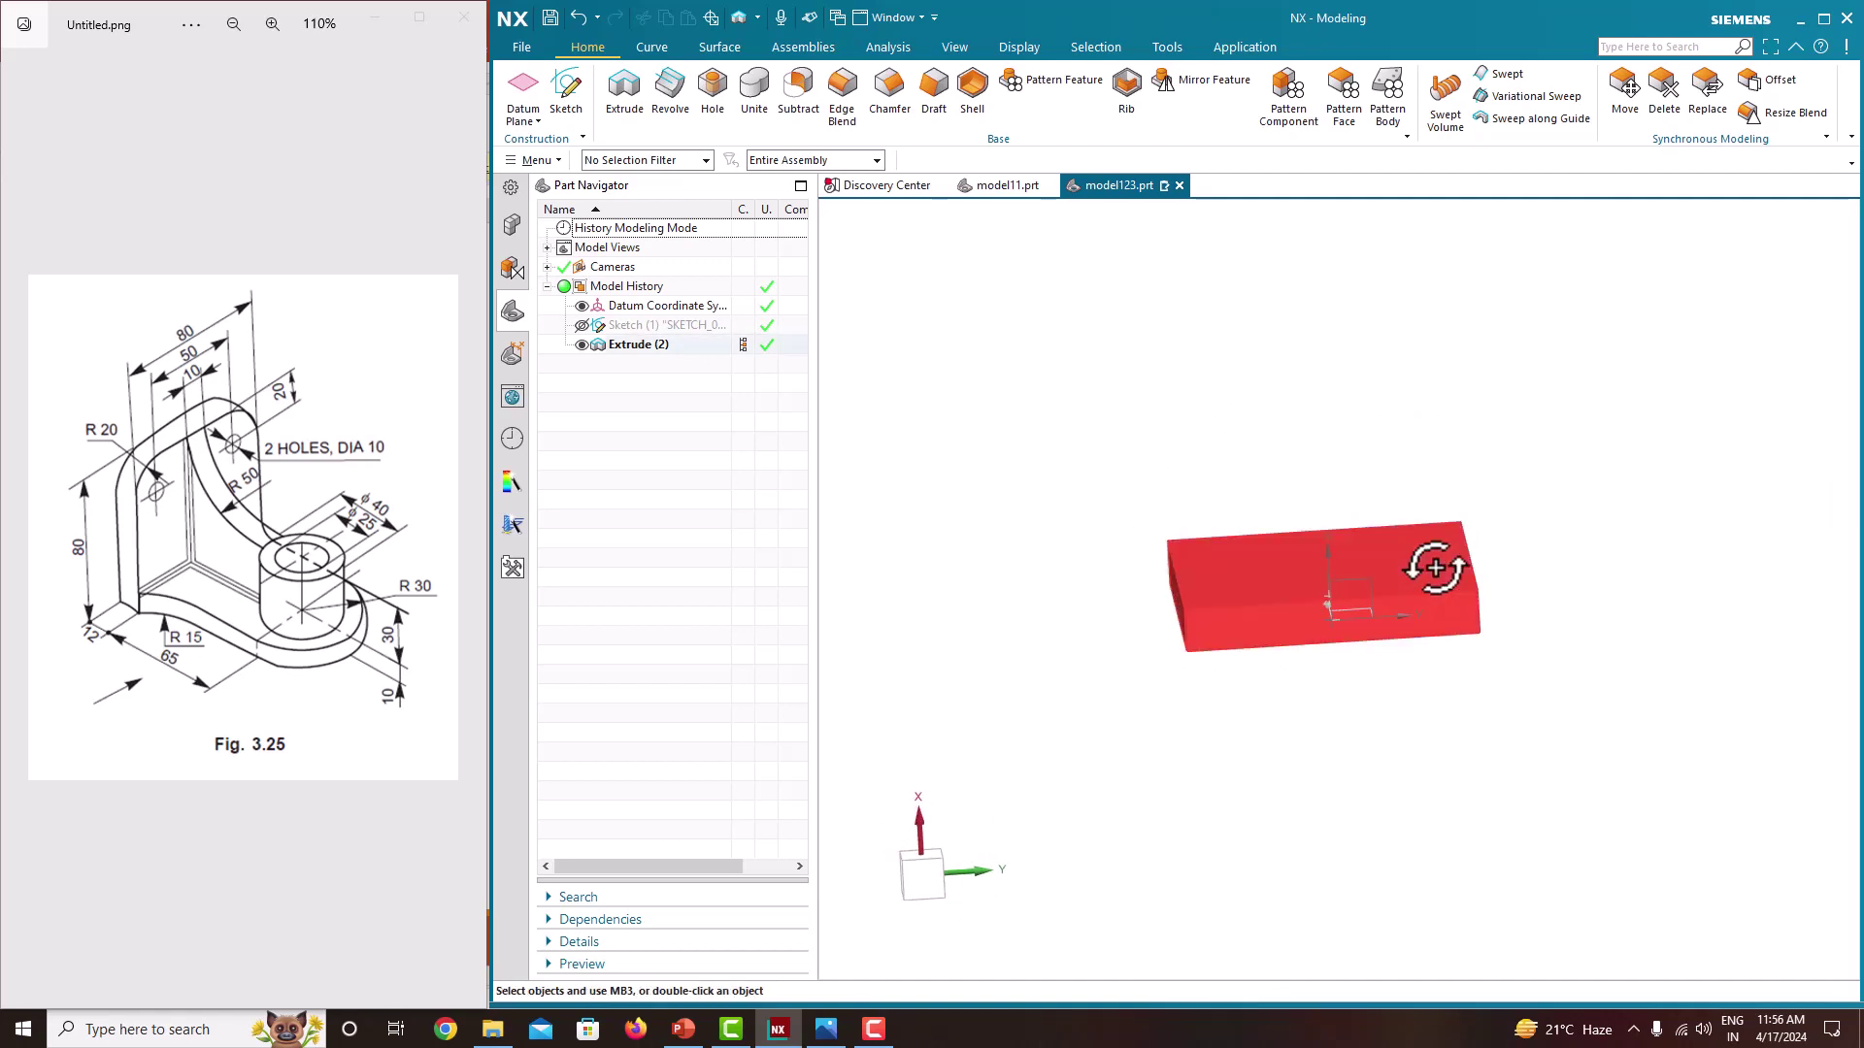
left_click(570, 104)
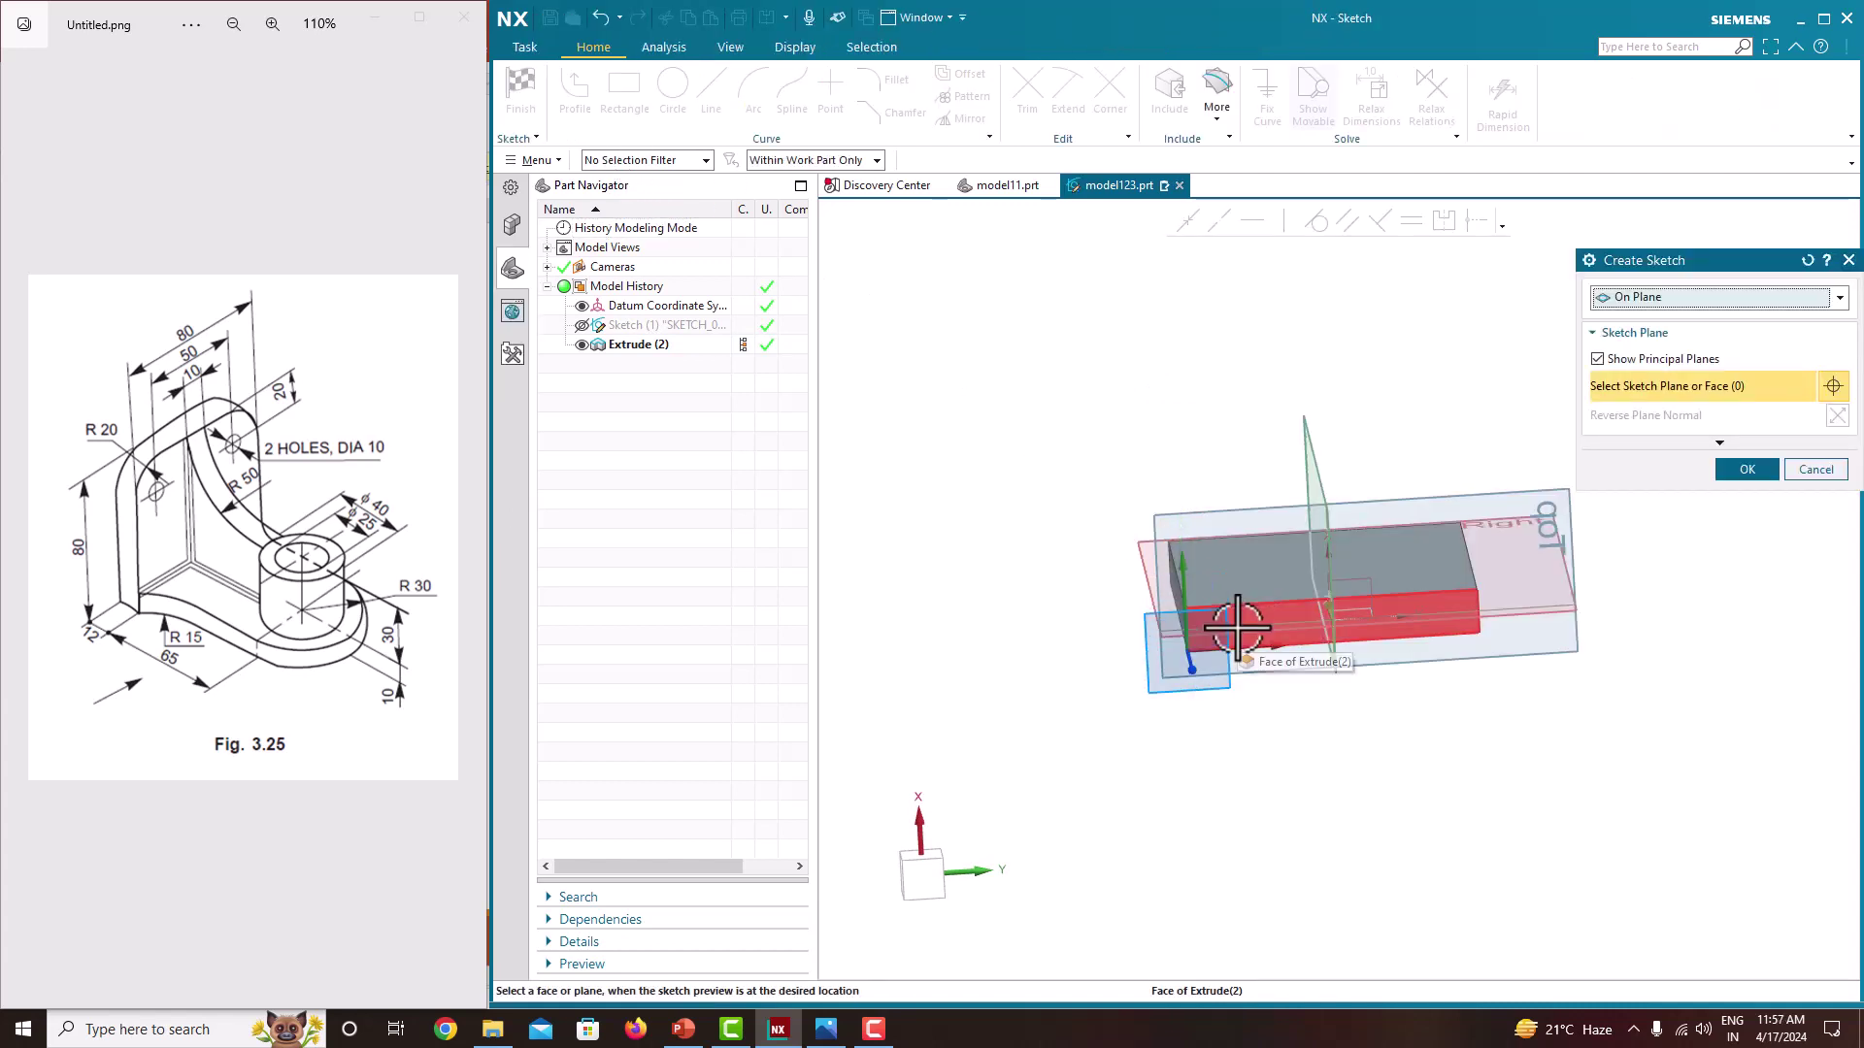
left_click(1238, 629)
left_click(1742, 470)
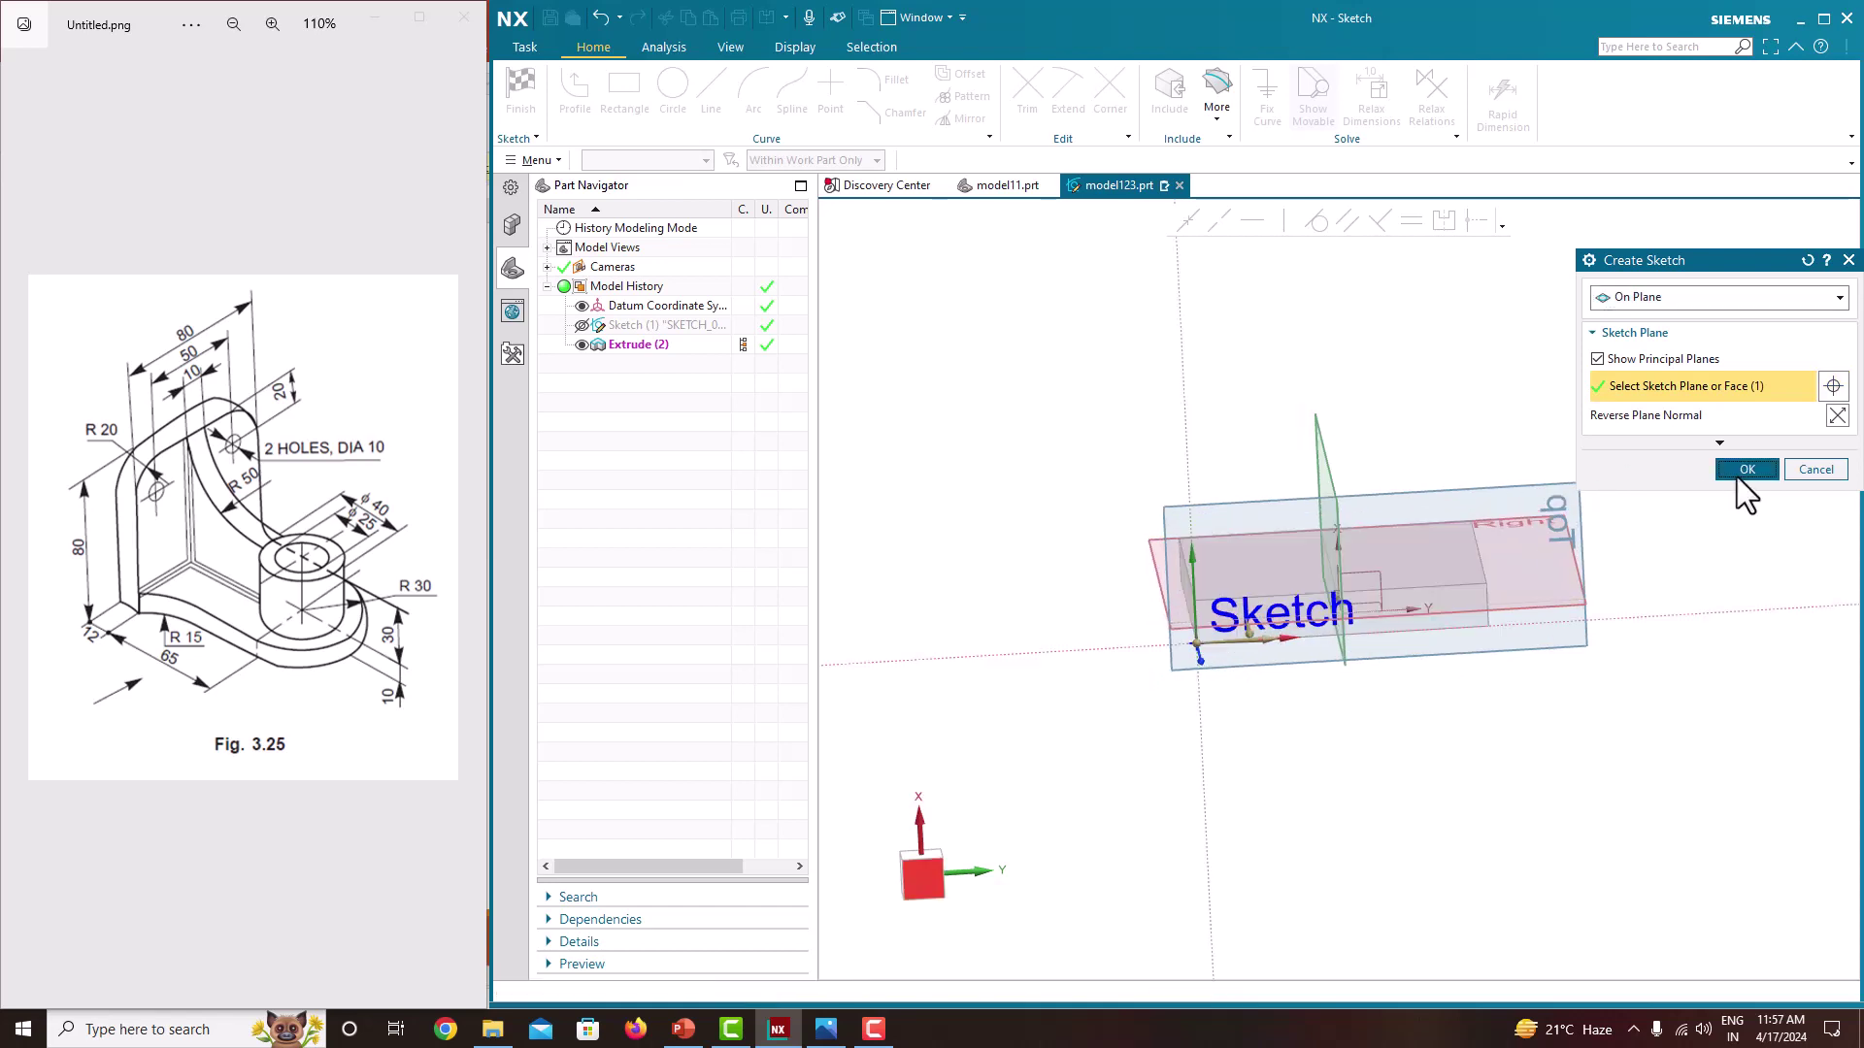
scroll(1364, 614, "up", 3)
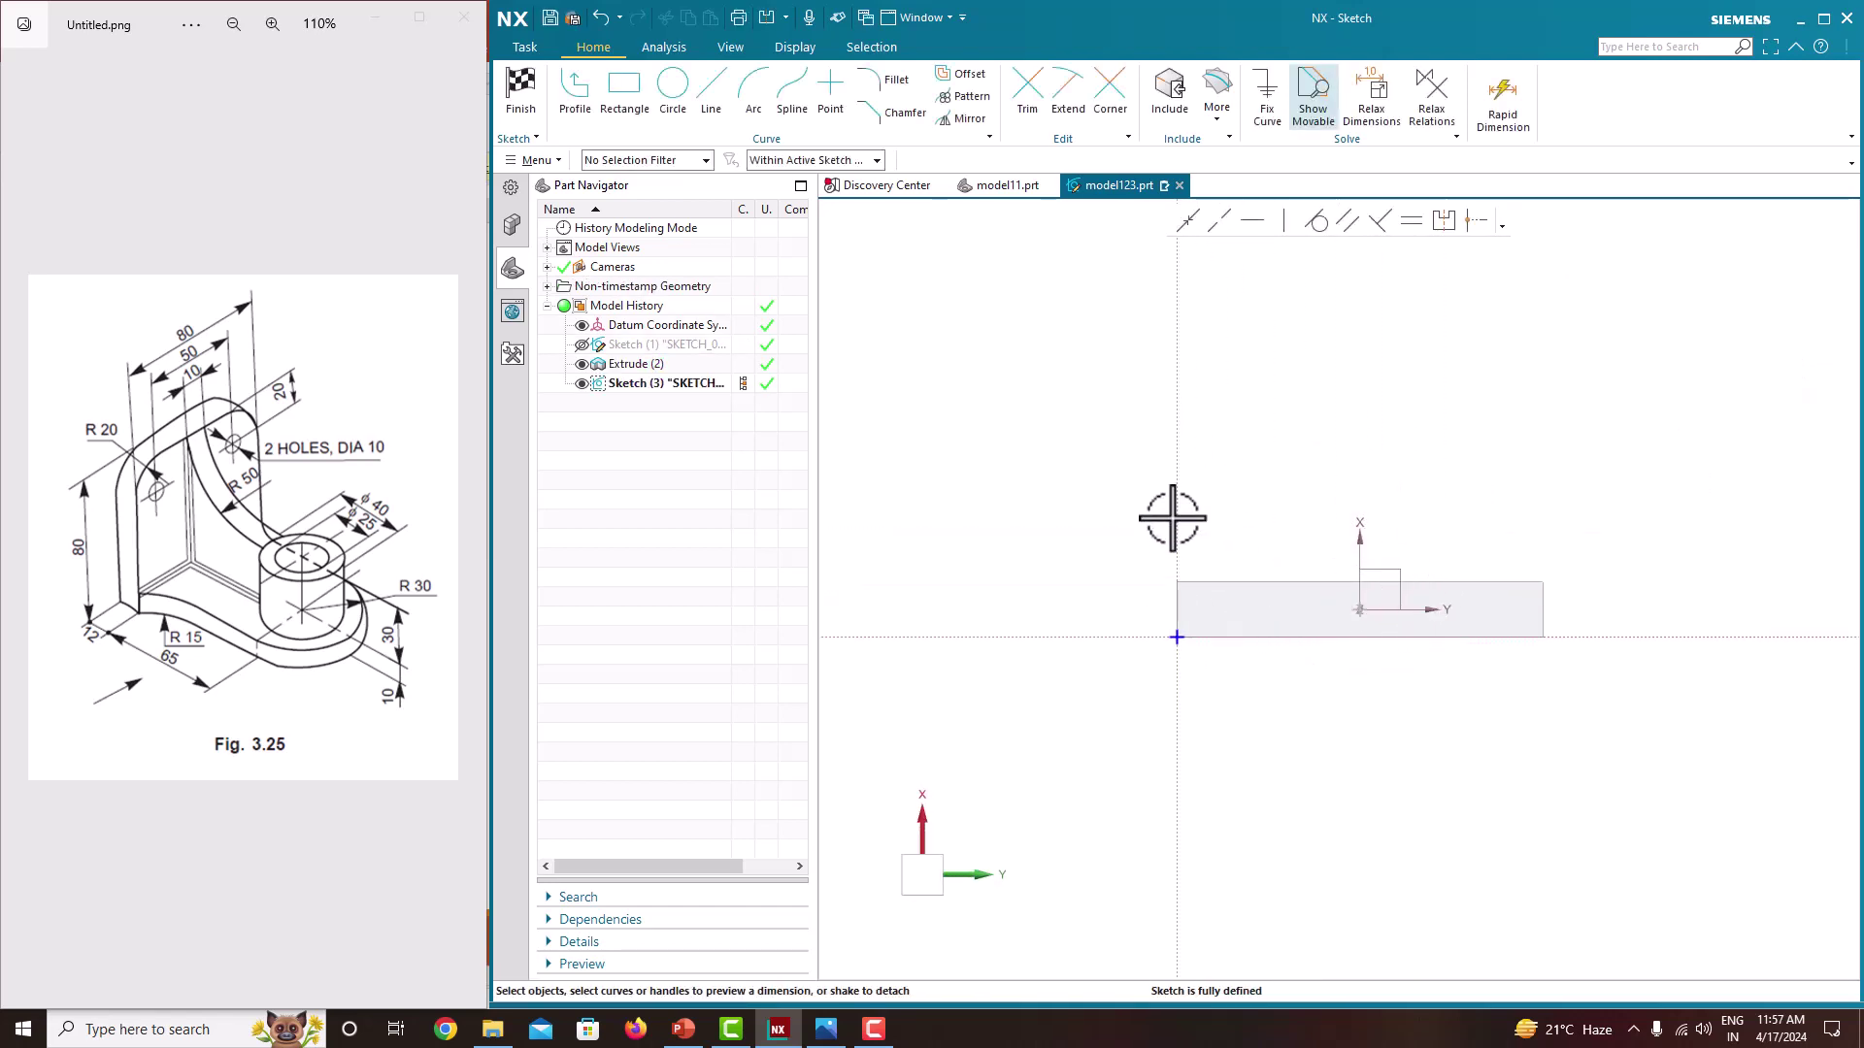
Step: Sketch a two-point rectangle about 61 mm square ending on the plate's front edge, with selection scope Within Work Part Only
left_click(637, 122)
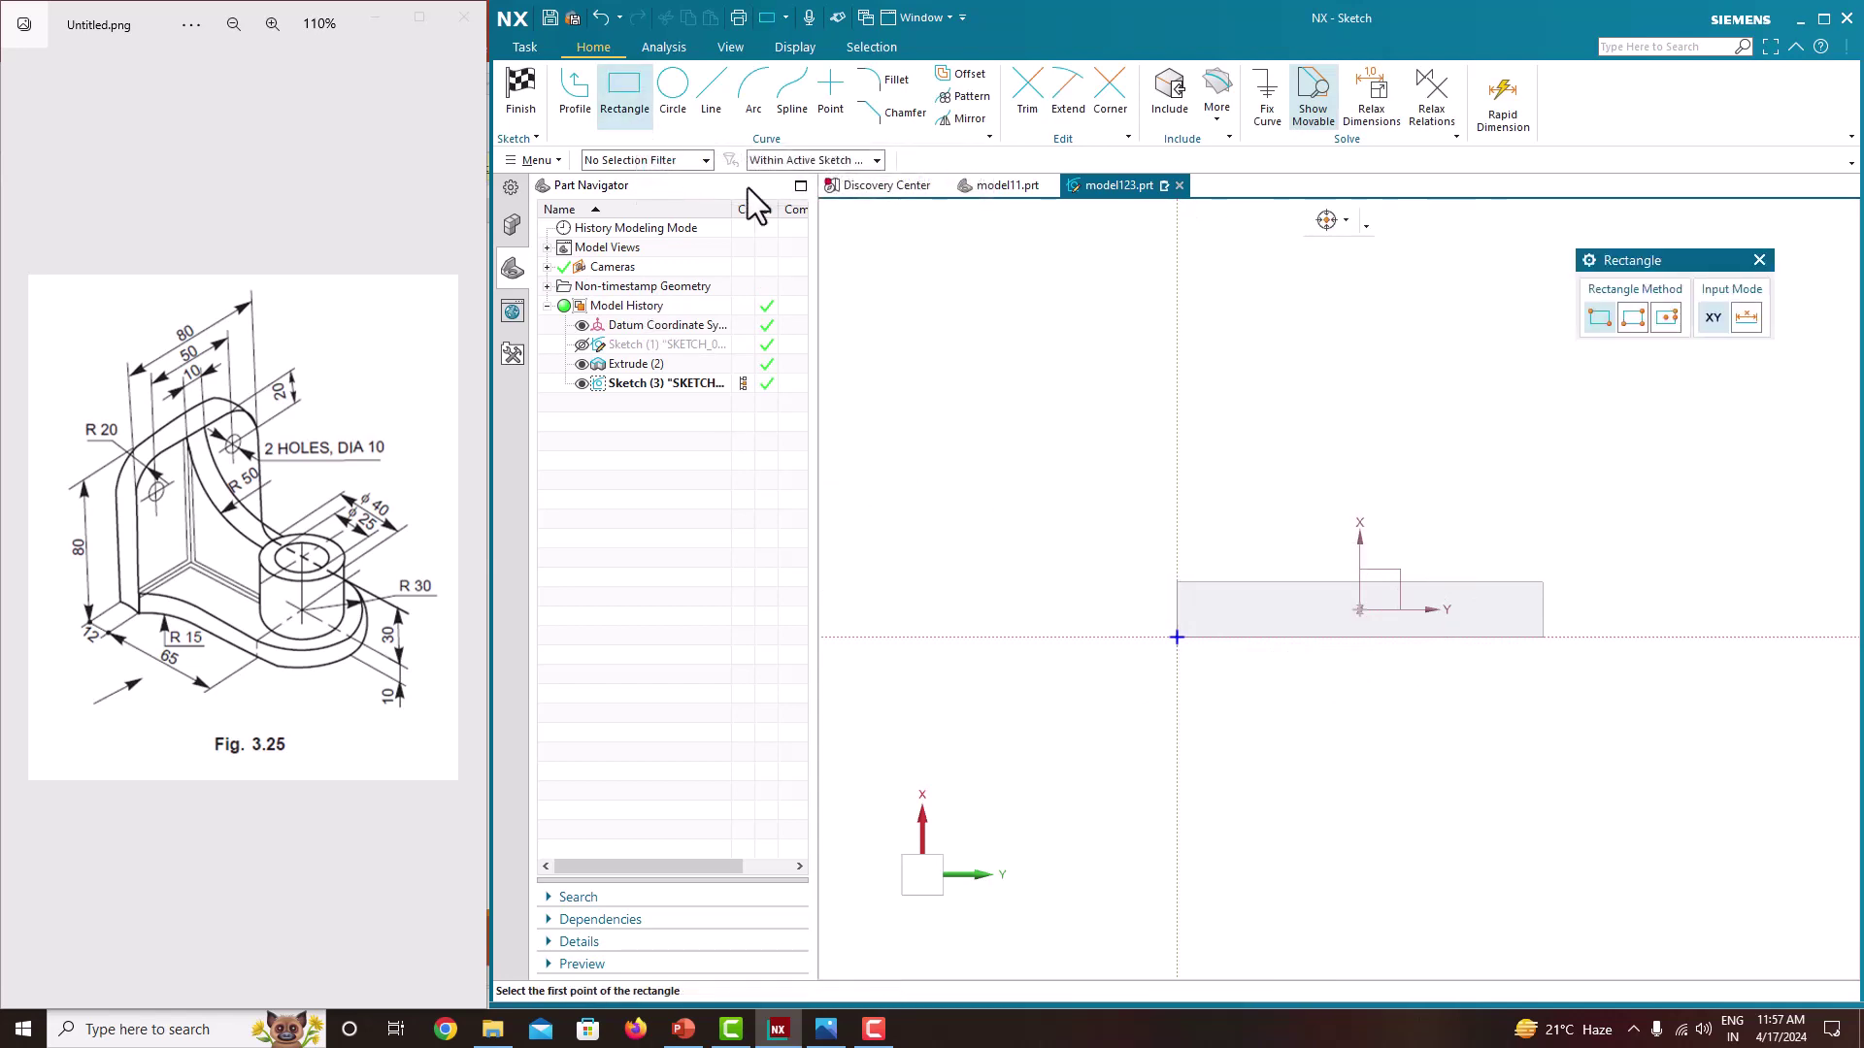
left_click(1213, 304)
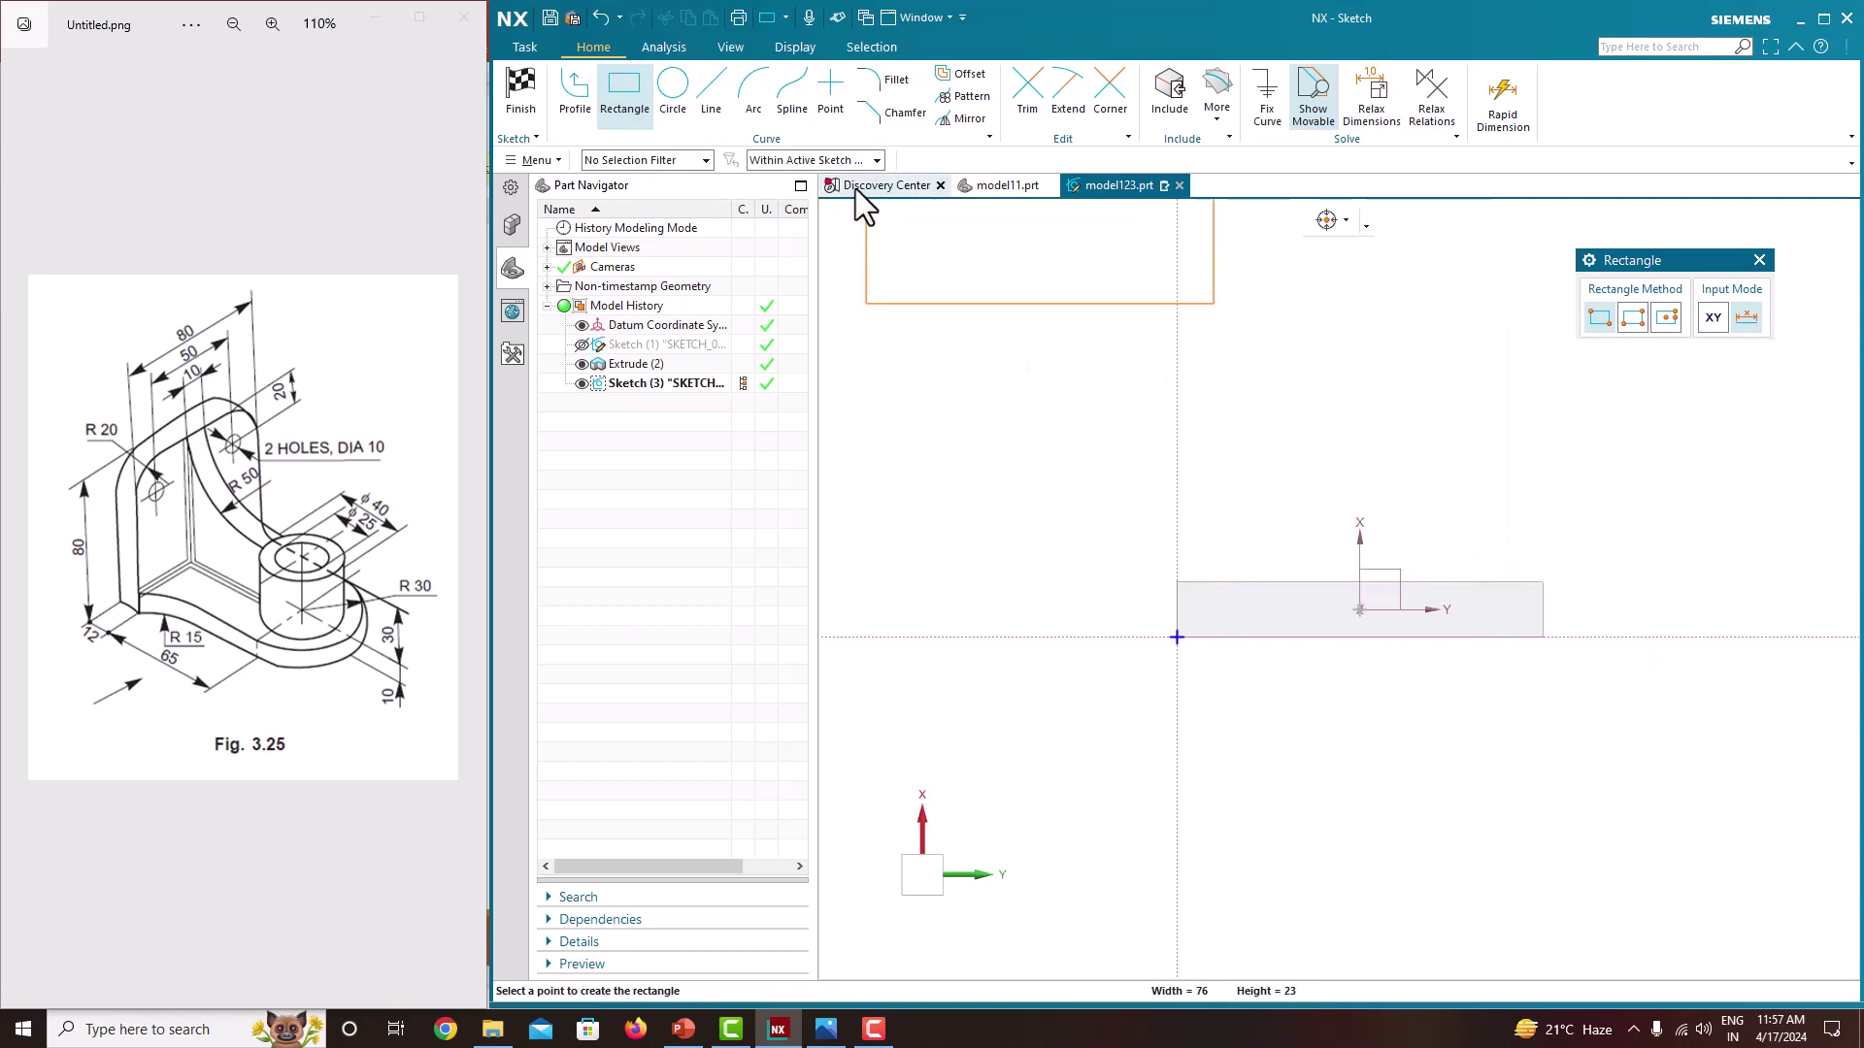
left_click(840, 161)
left_click(835, 204)
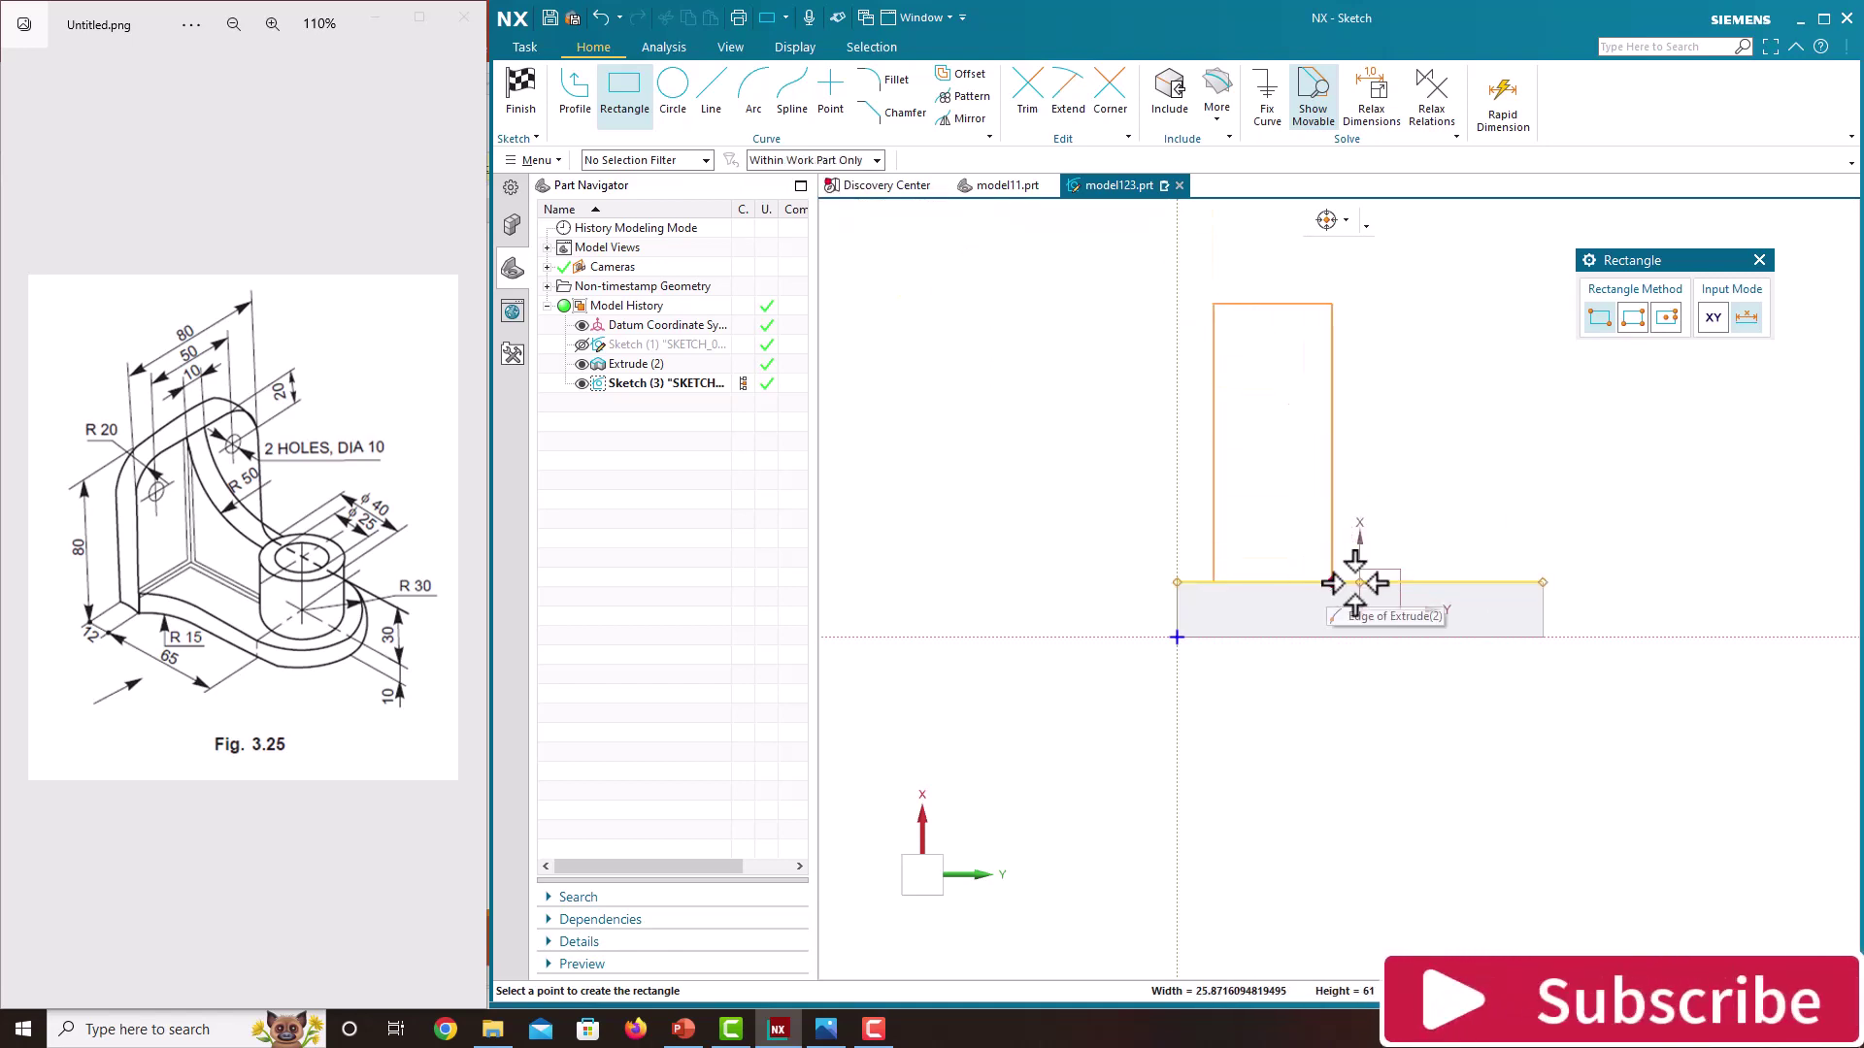
left_click(1492, 581)
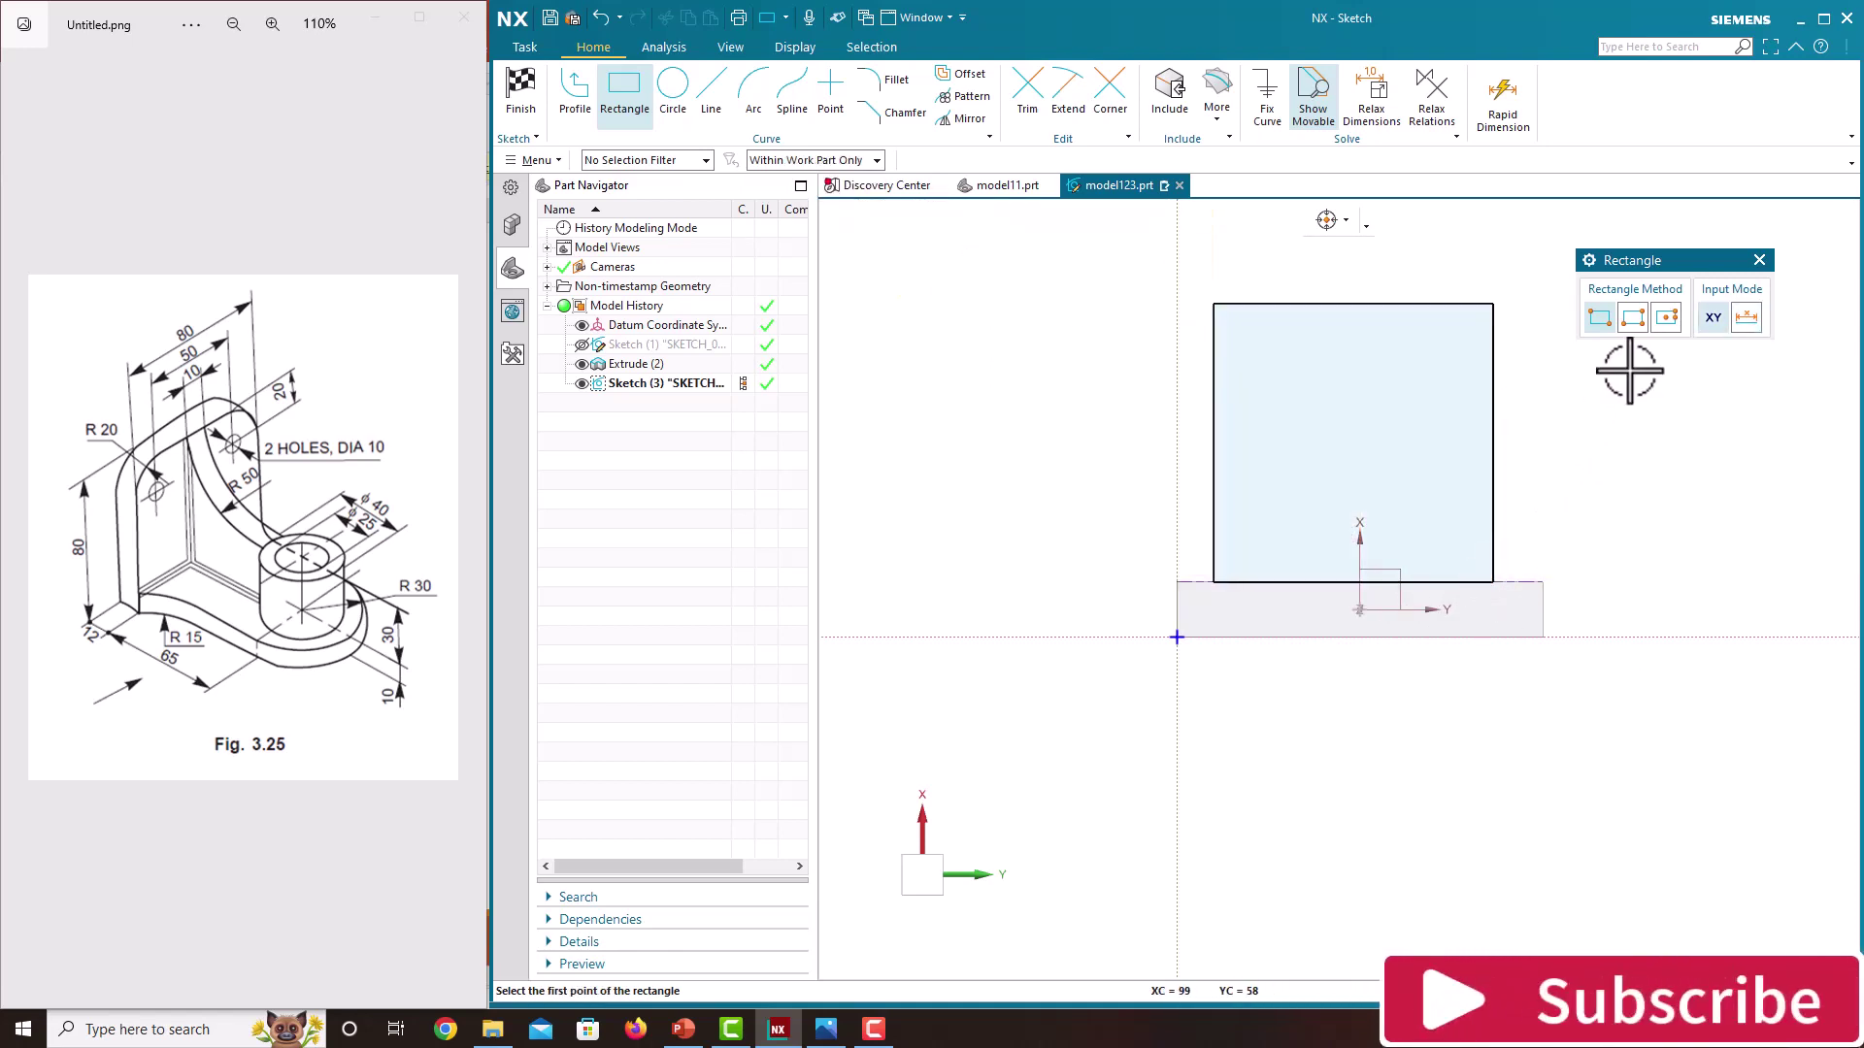
key("Escape")
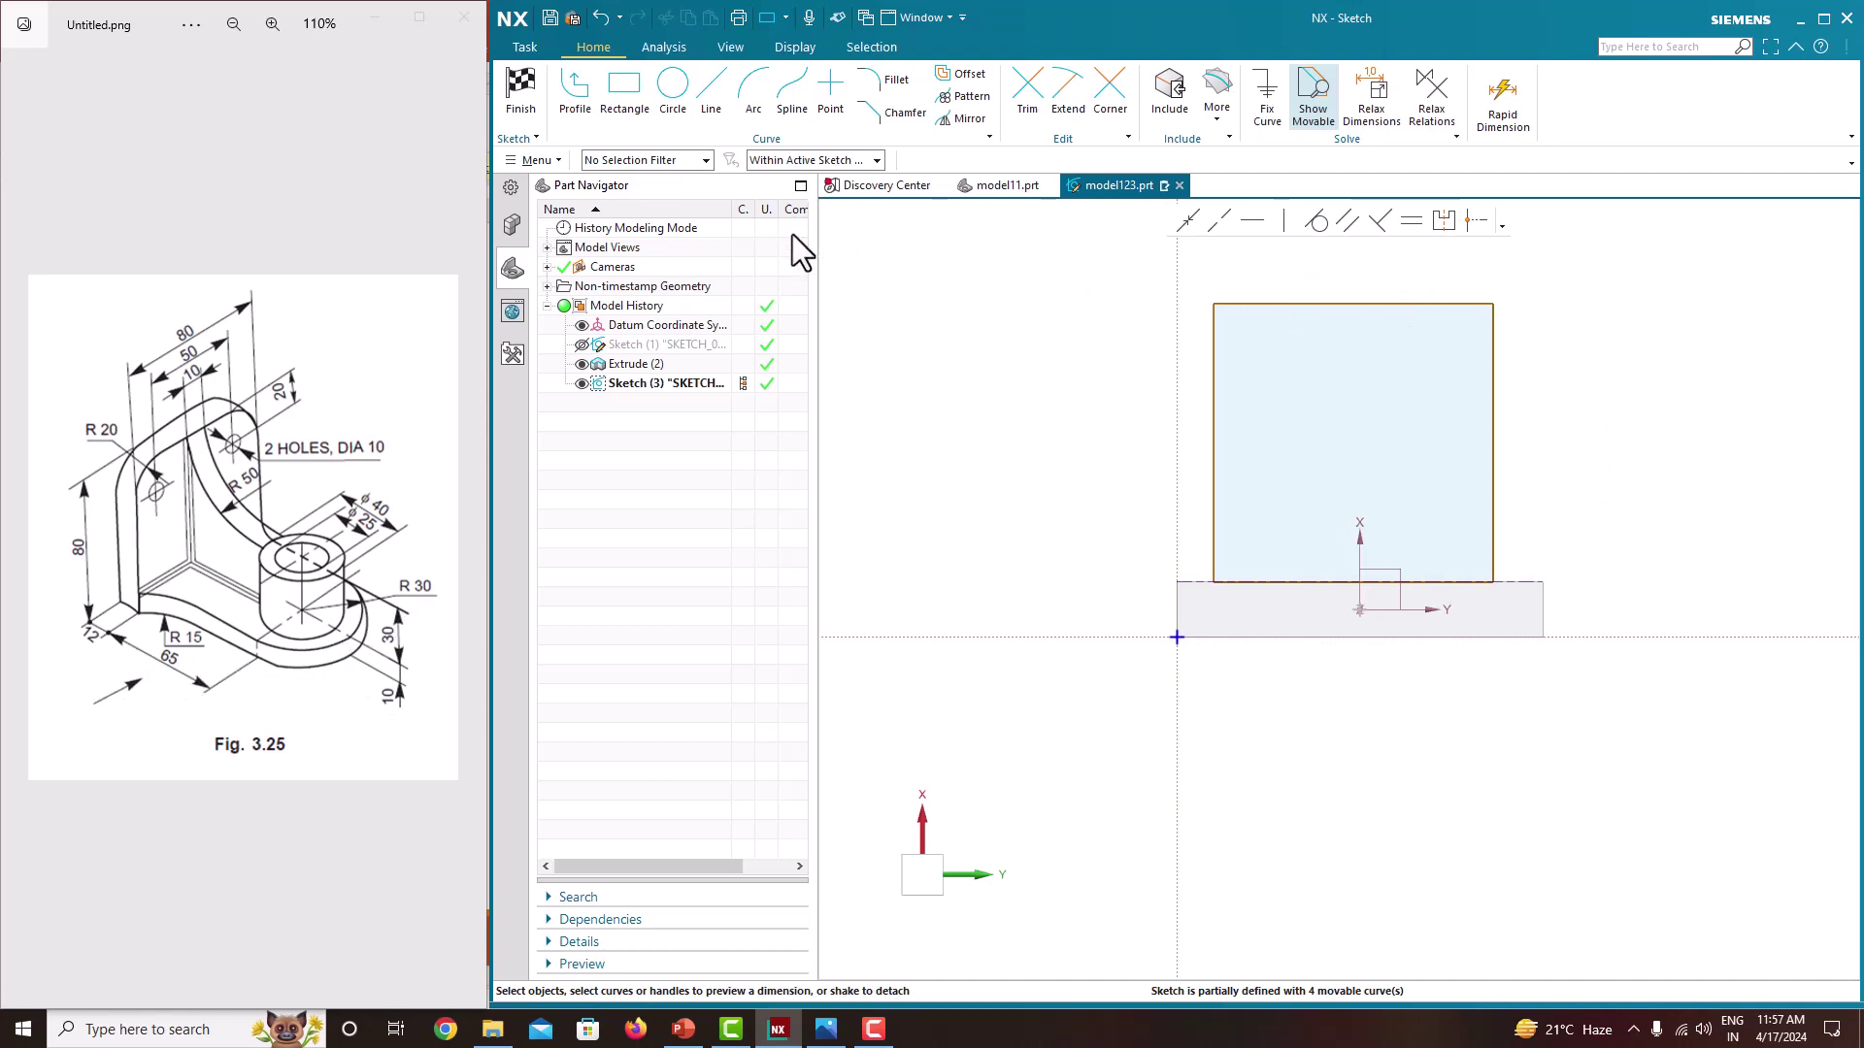
Step: Set the rectangle's height to 95 mm, calculated as 65+30, without keeping the formula as an expression
left_click(1492, 369)
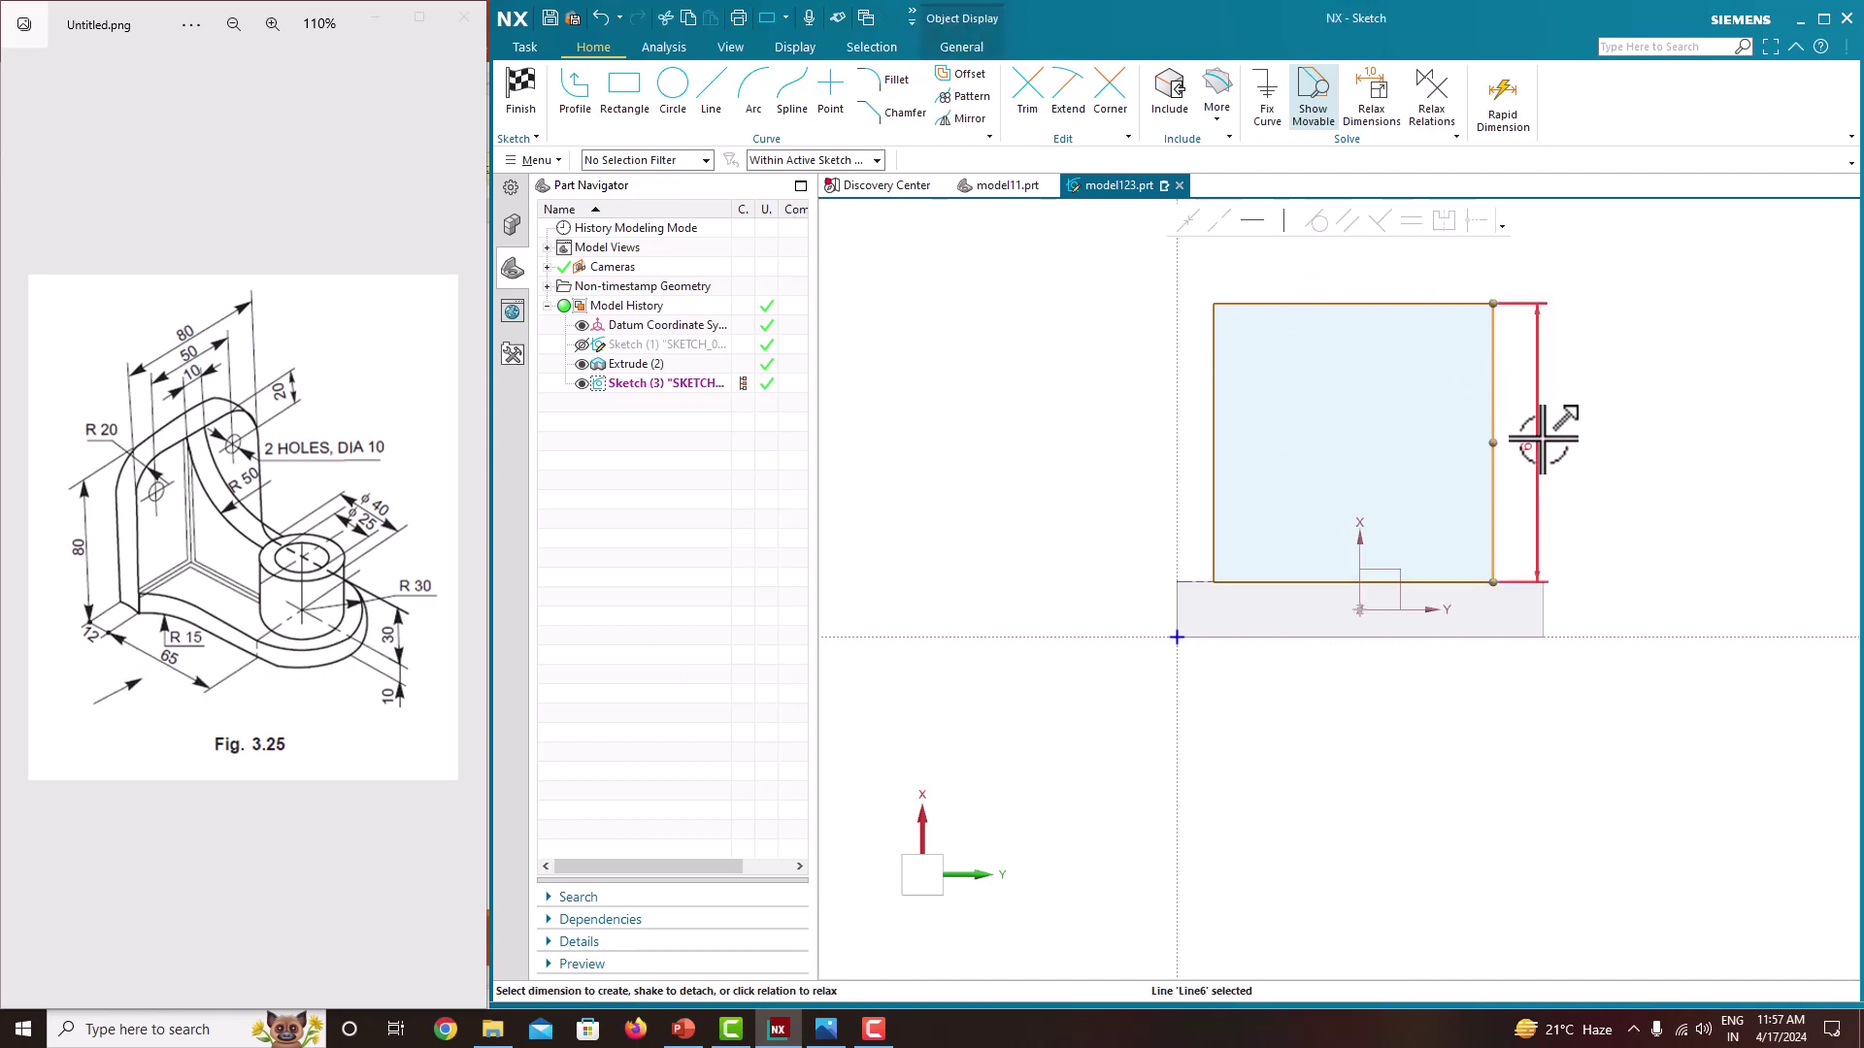
left_click(1539, 439)
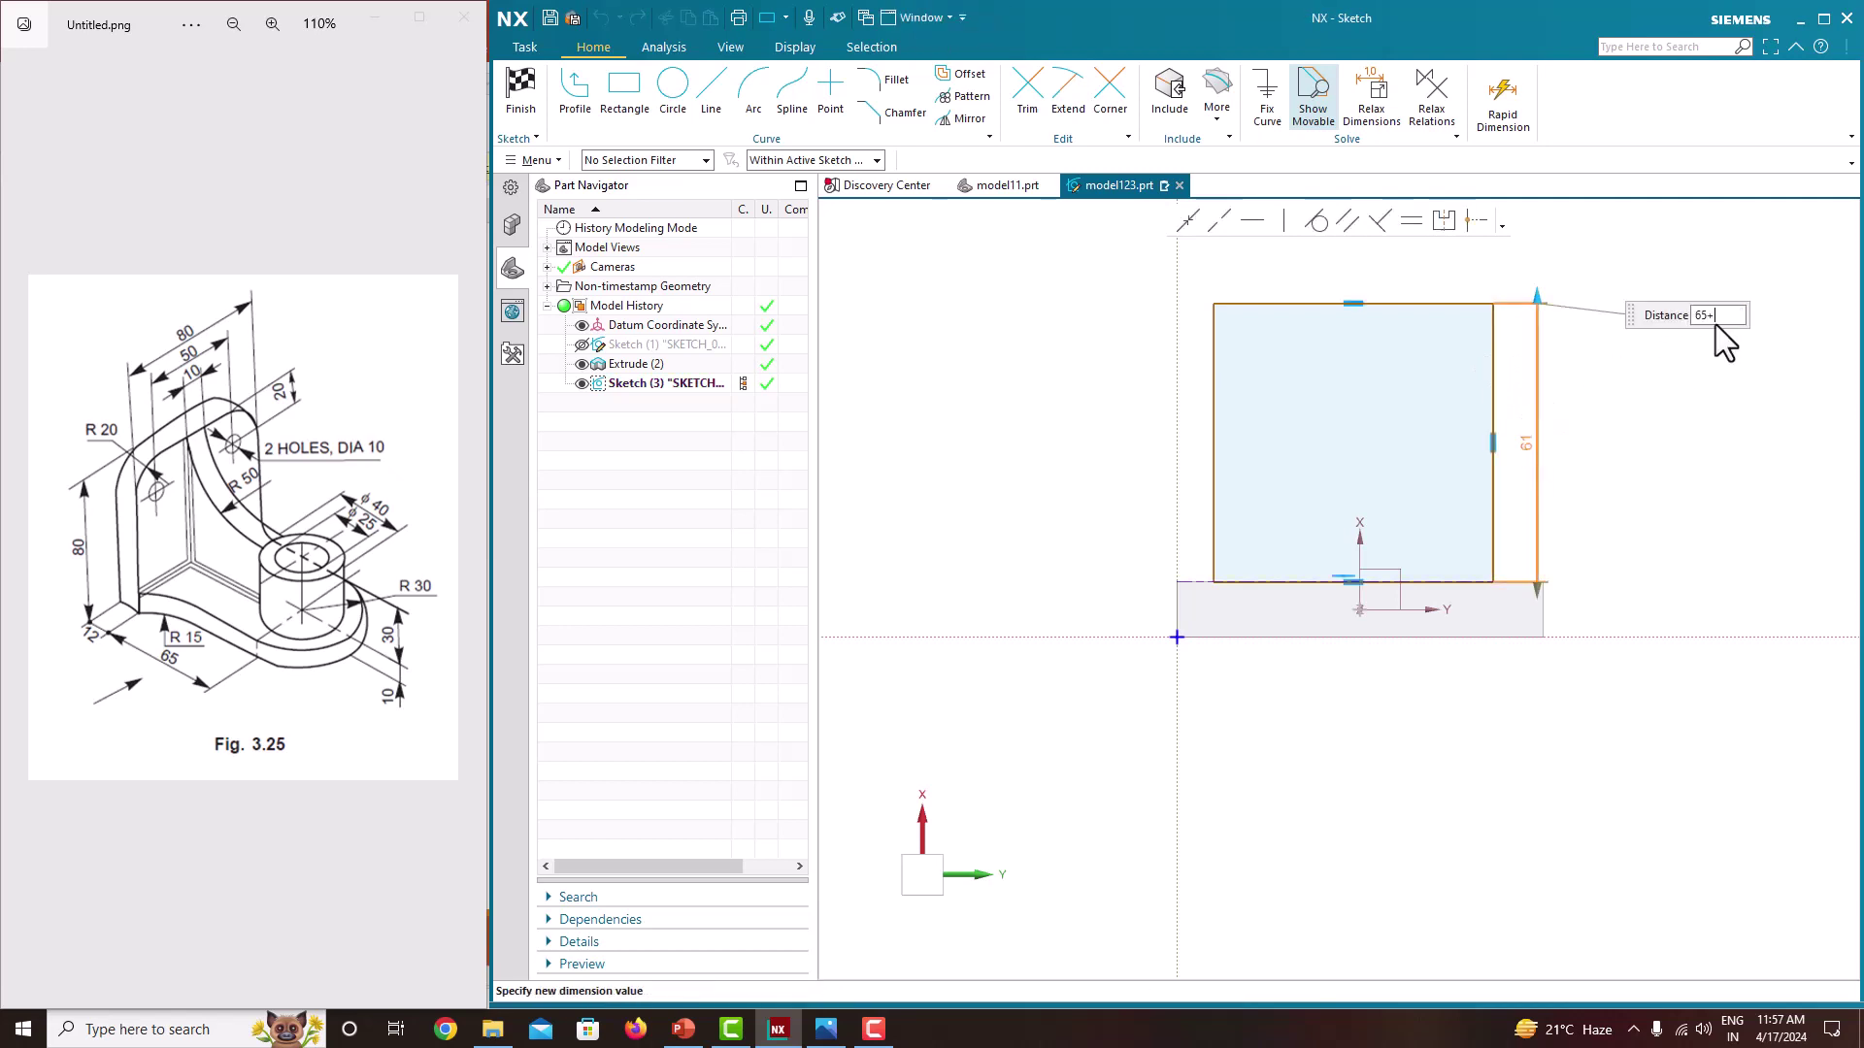
key("BackSpace")
key("Return")
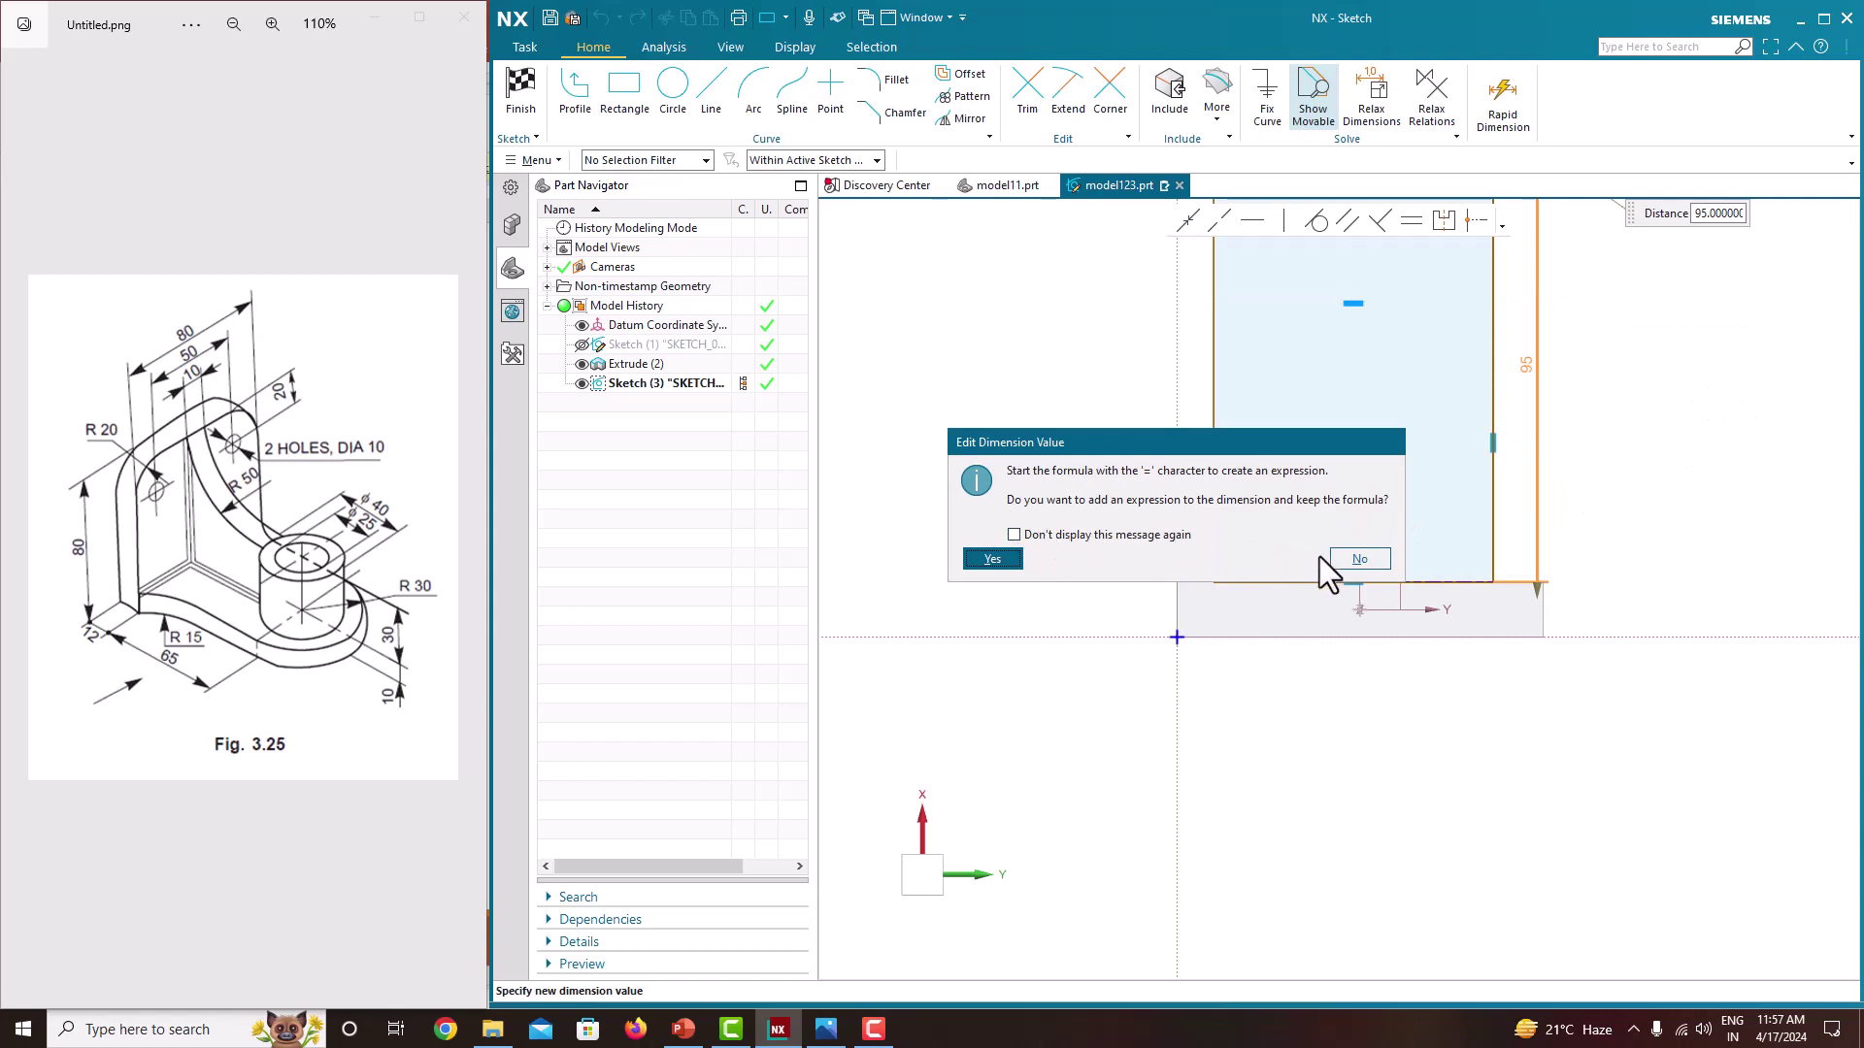
left_click(1357, 561)
scroll(1382, 673, "down", 3)
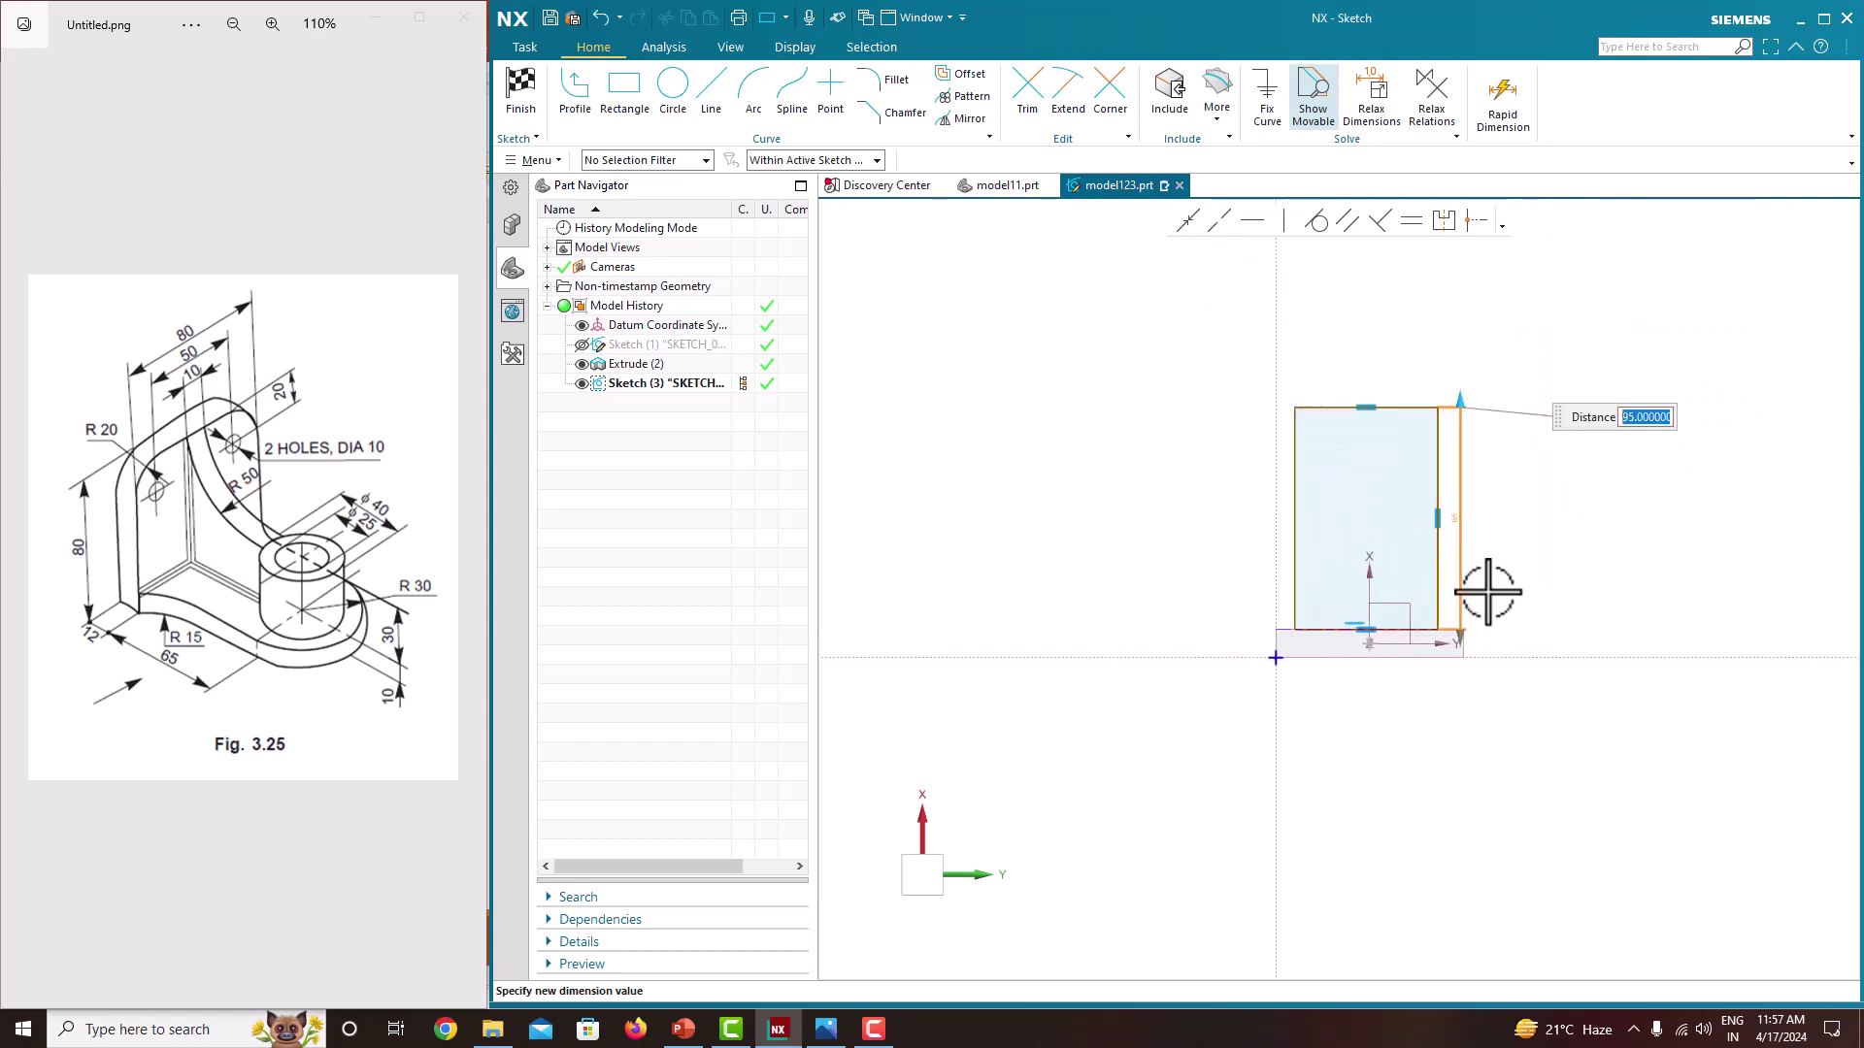
key("Return")
Step: Set the rectangle's width to 60 mm with a dimension on its far edge
scroll(1521, 485, "up", 3)
scroll(1521, 485, "down", 1)
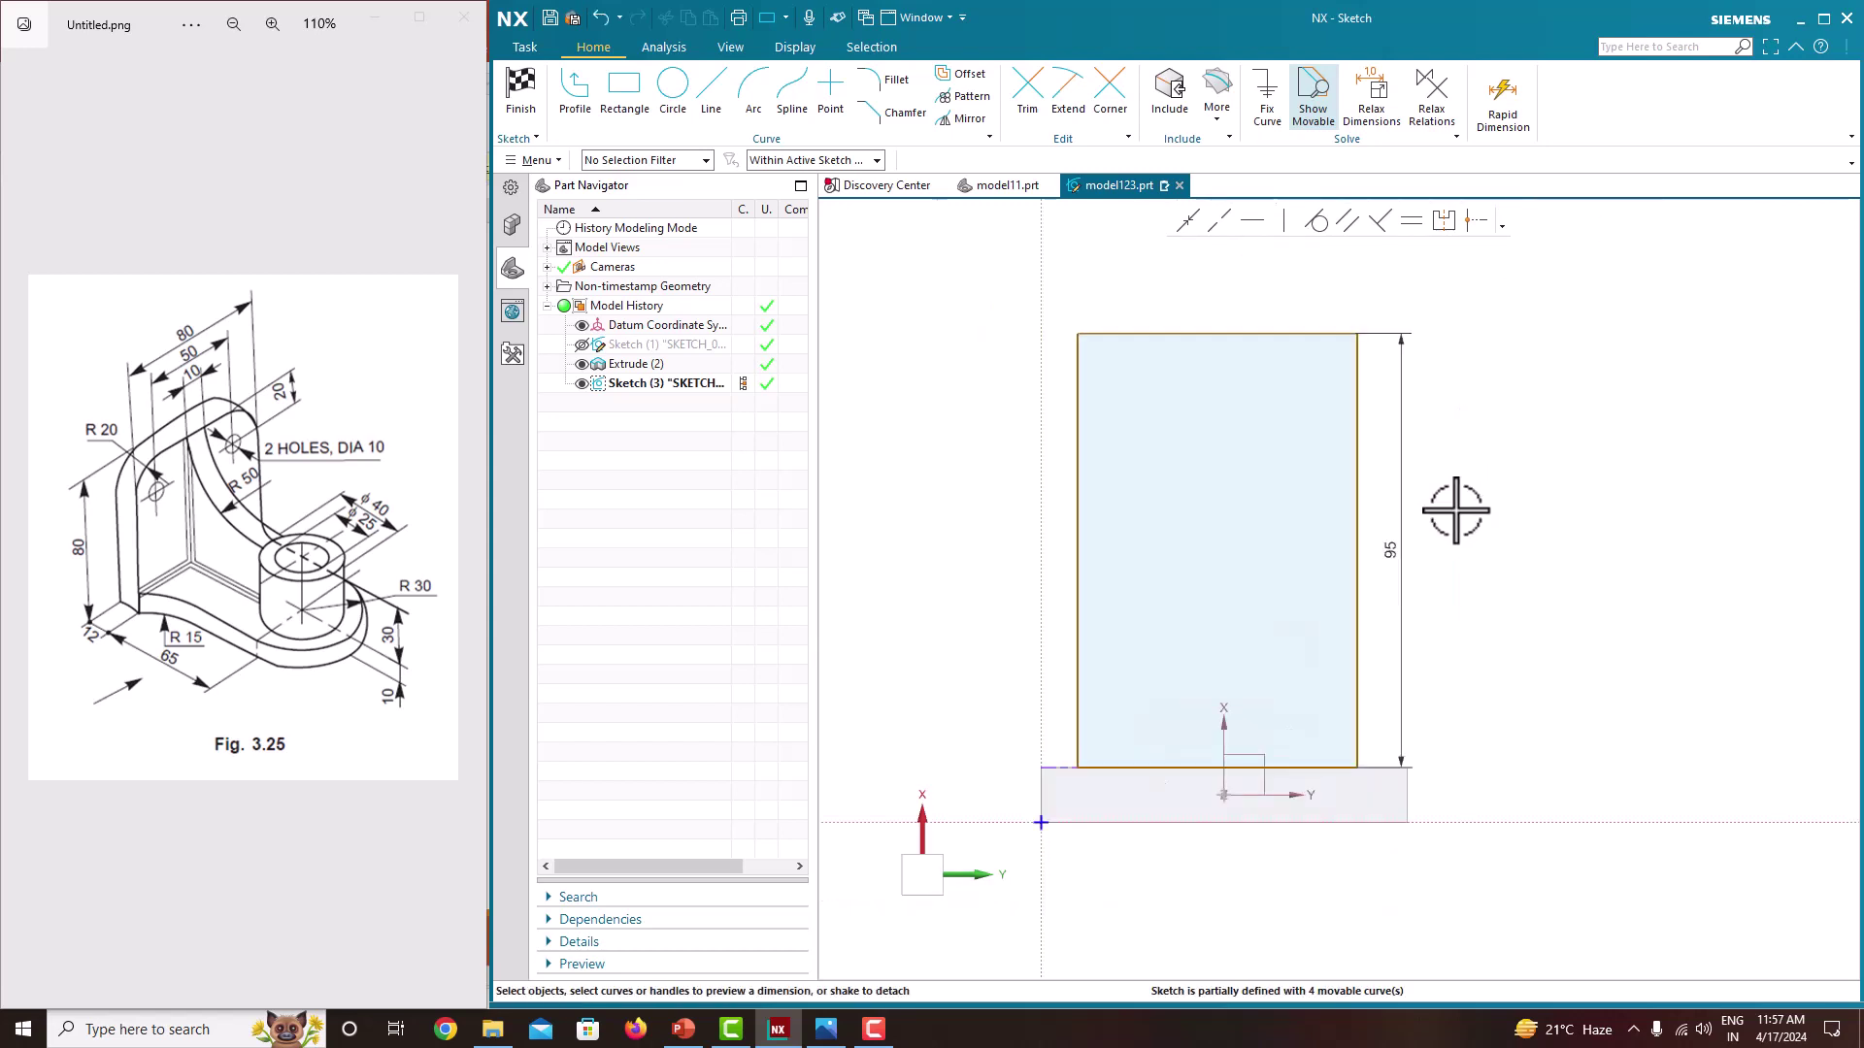
left_click(1196, 328)
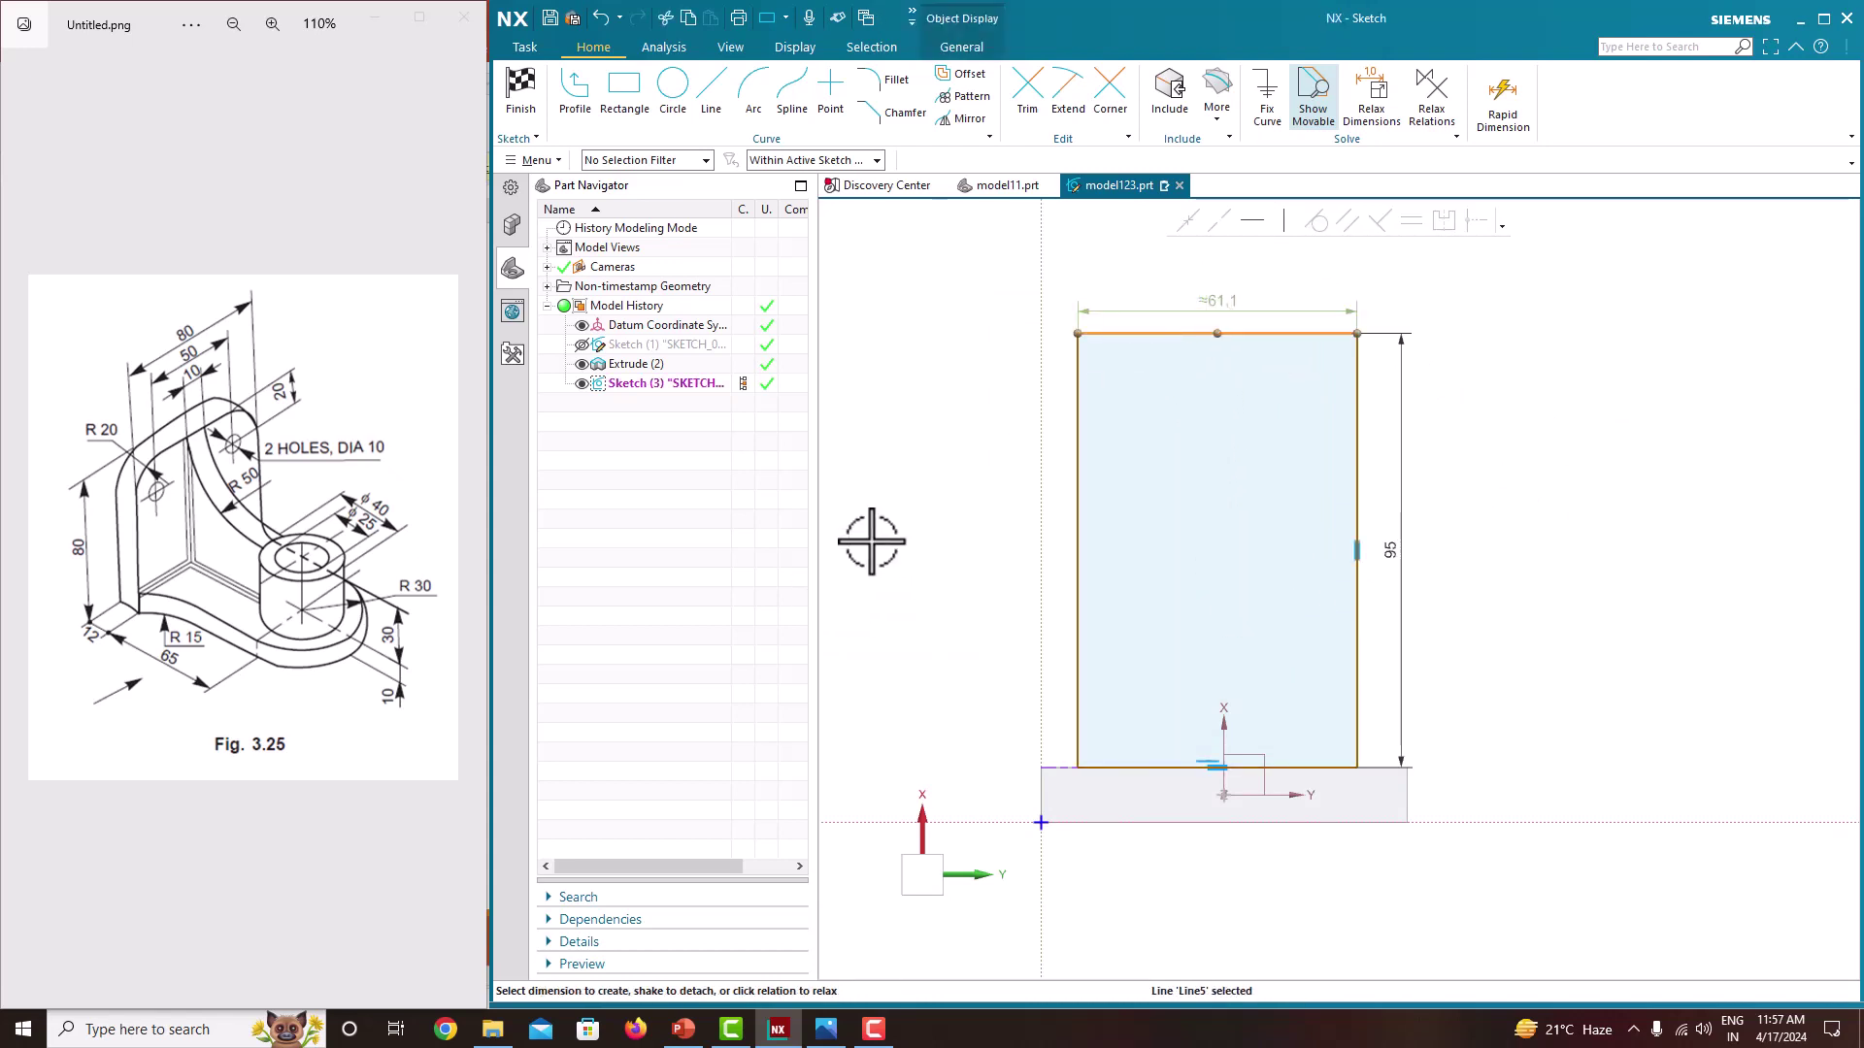
left_click(1211, 300)
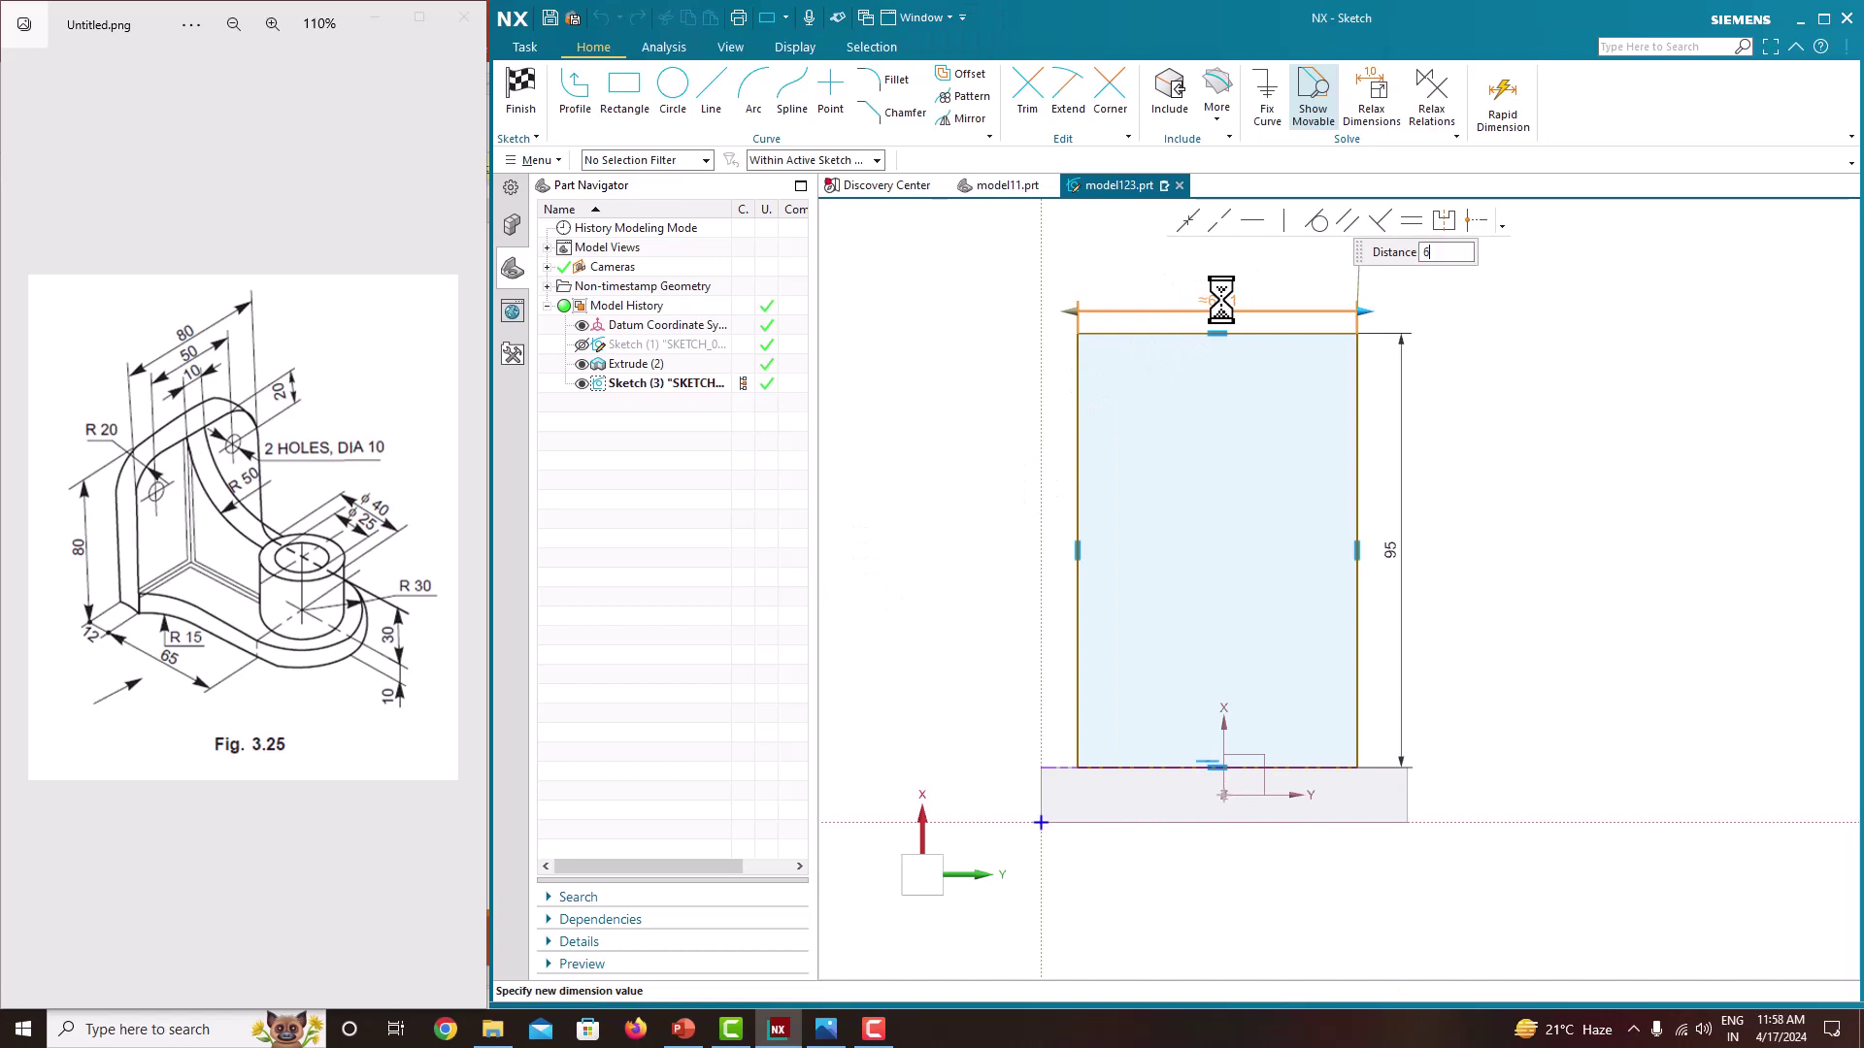
key("Return")
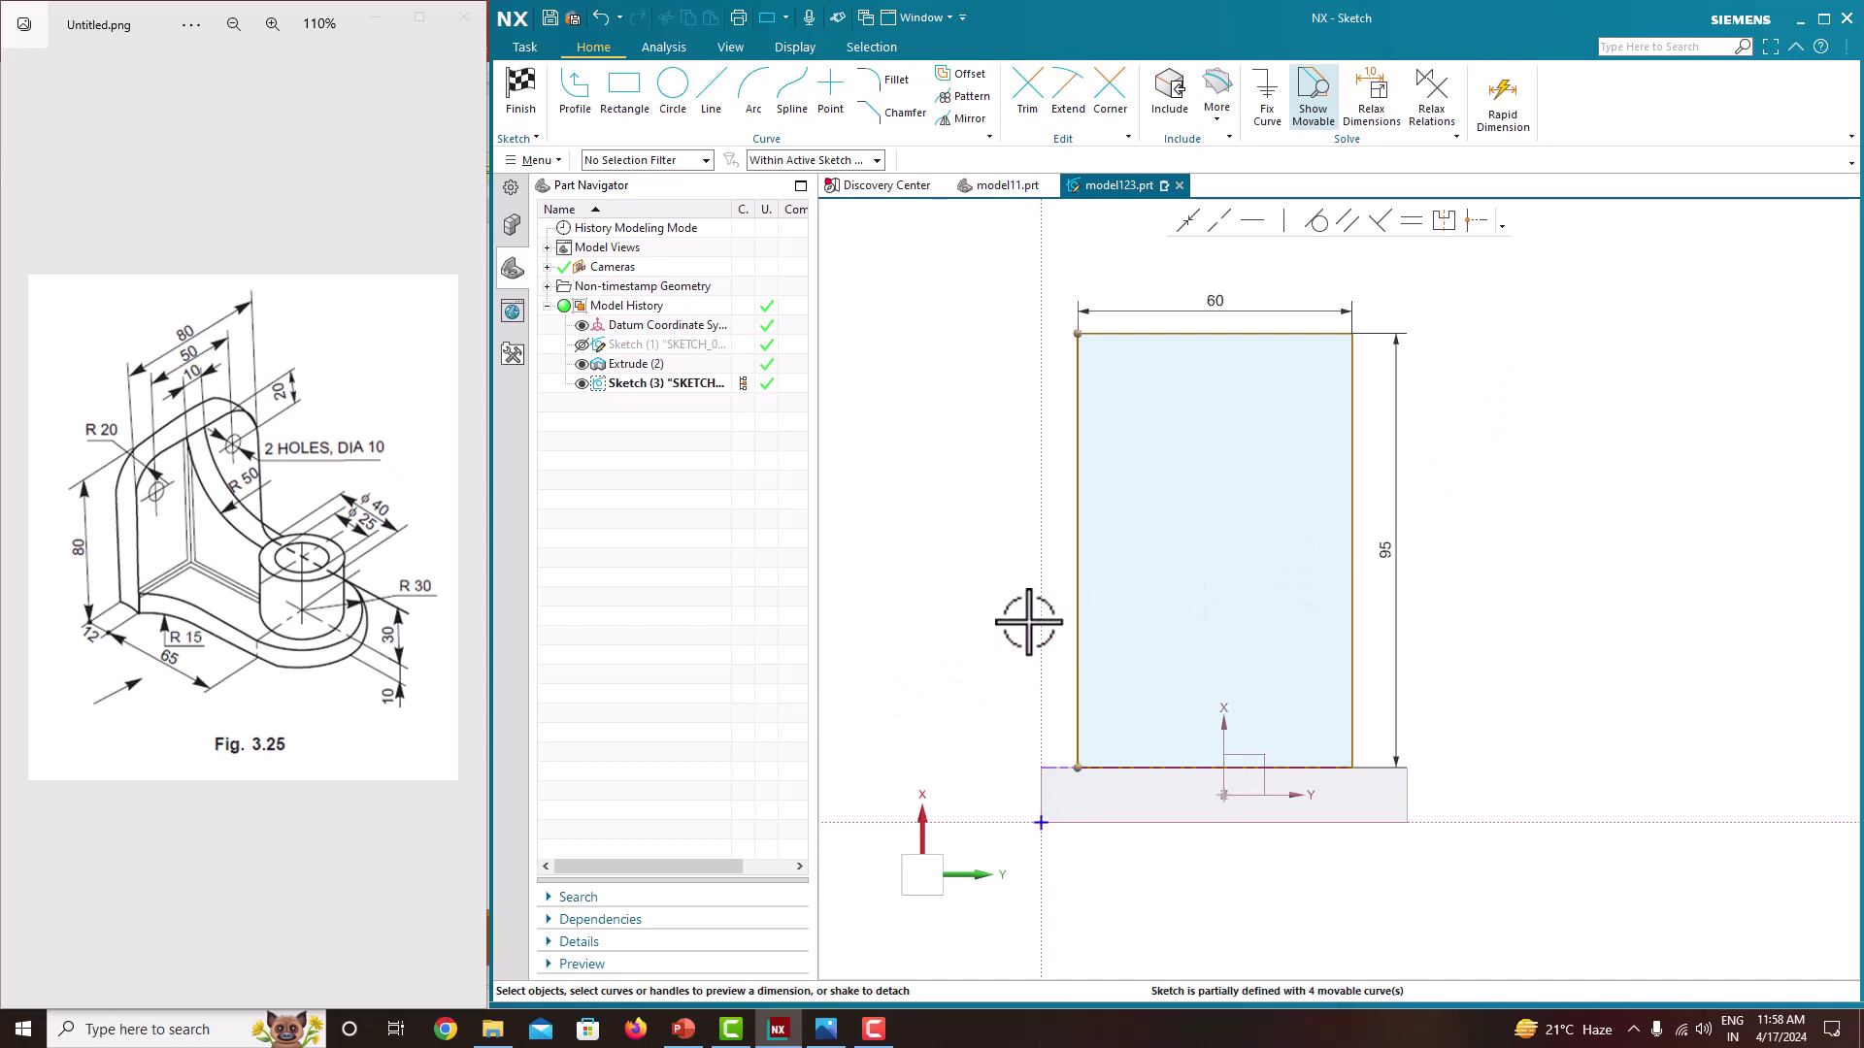
Step: Dimension the rectangle's side edge 10 mm from the sketch's vertical axis and finish the sketch
left_click(1080, 624)
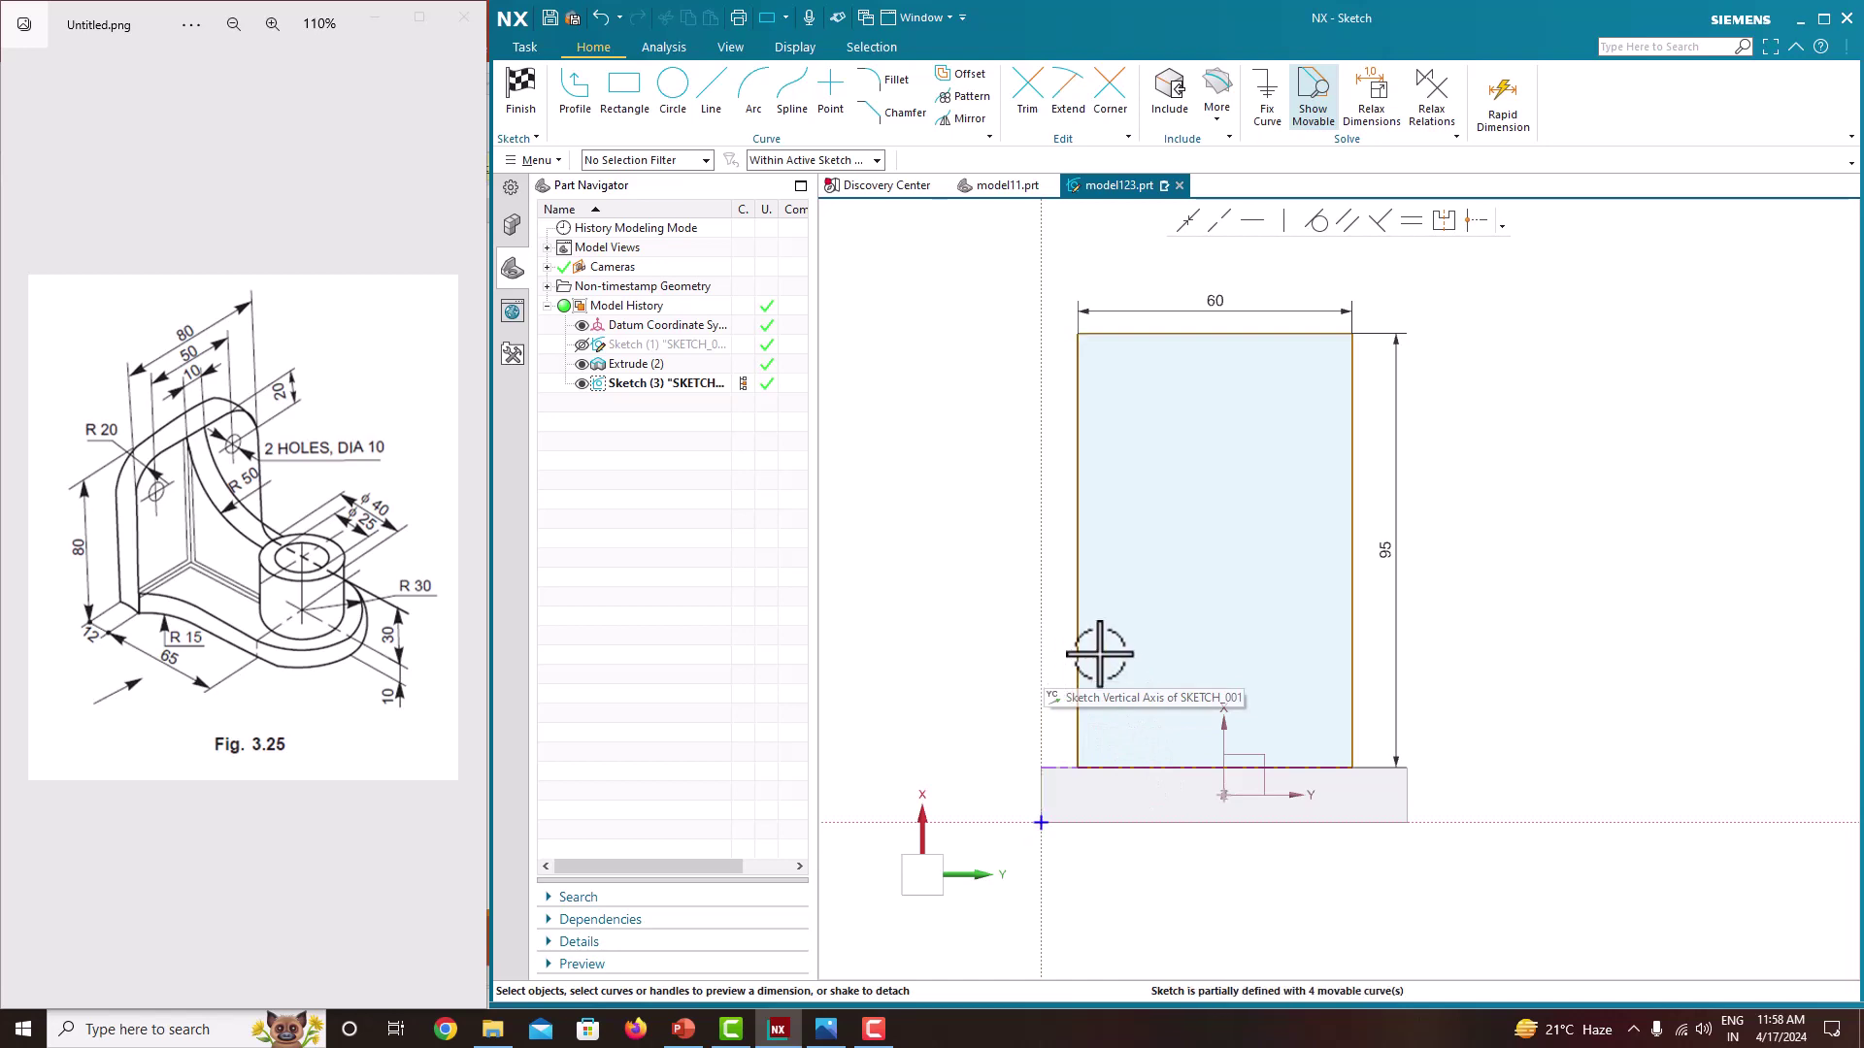
left_click(1078, 460)
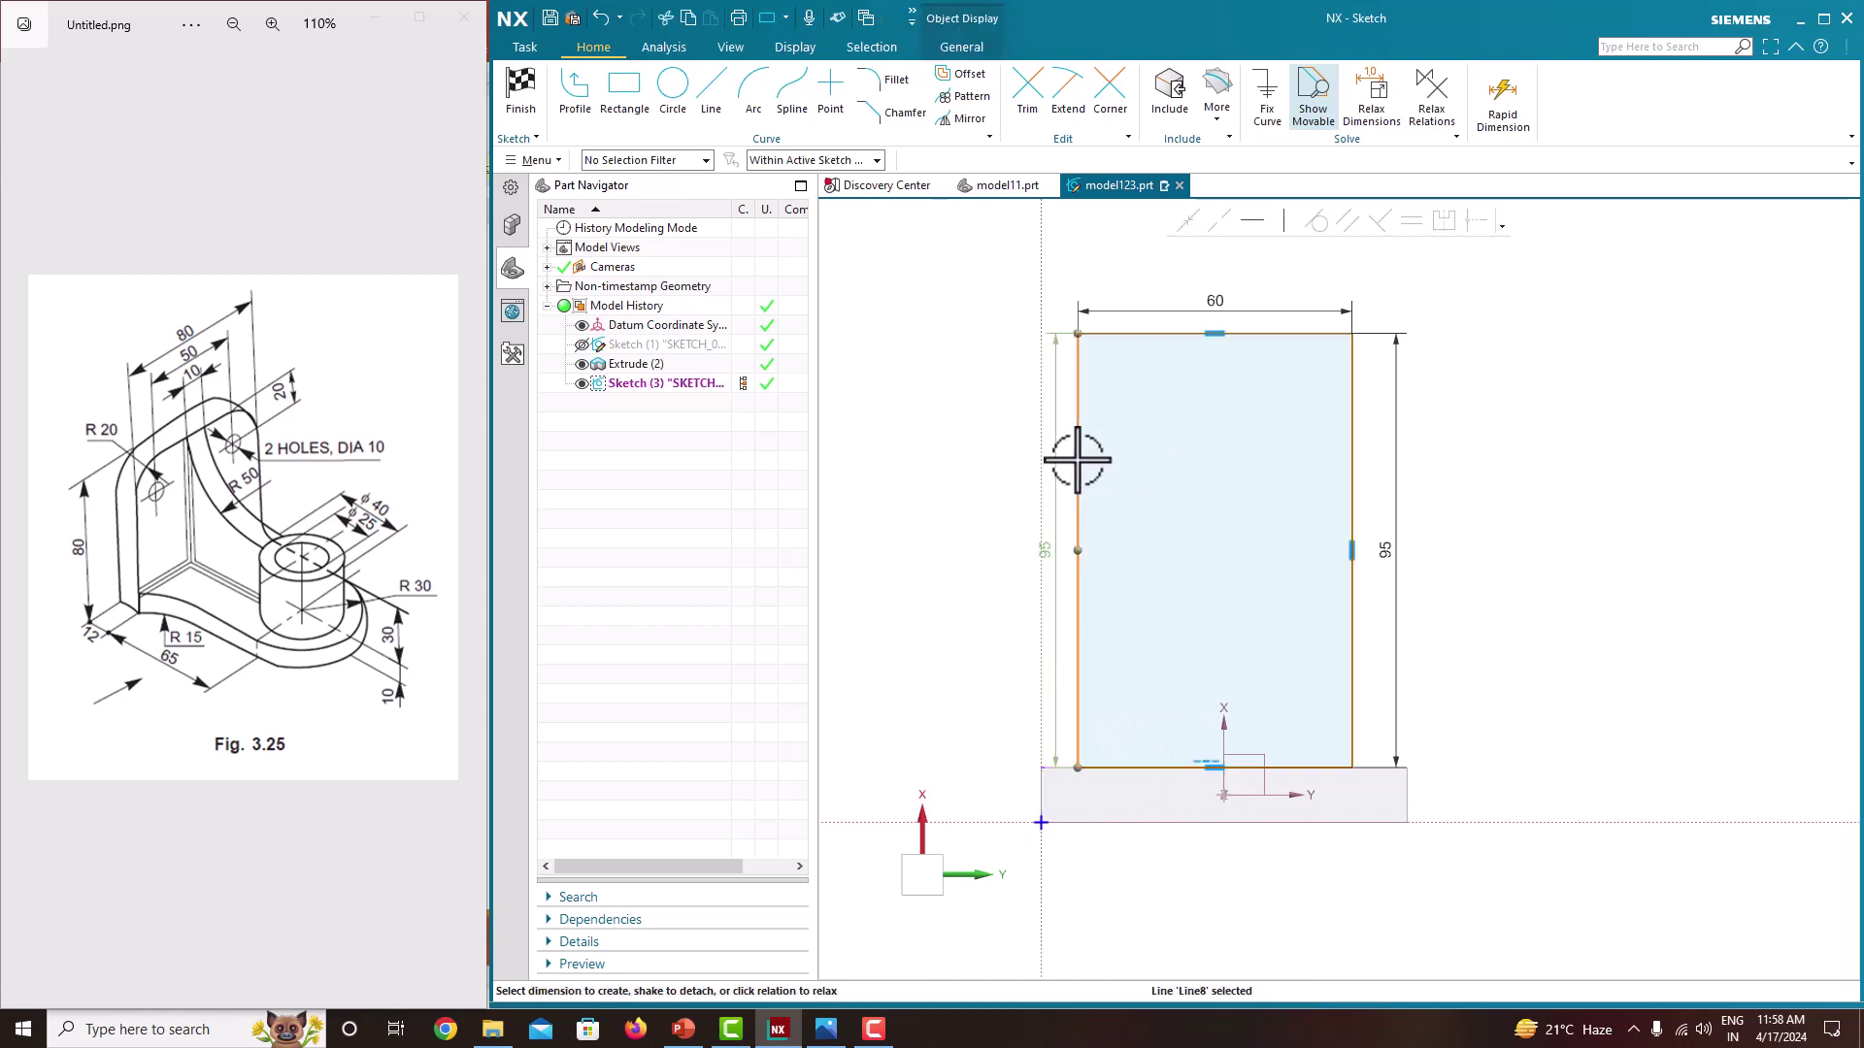
left_click(1041, 499)
left_click(1055, 473)
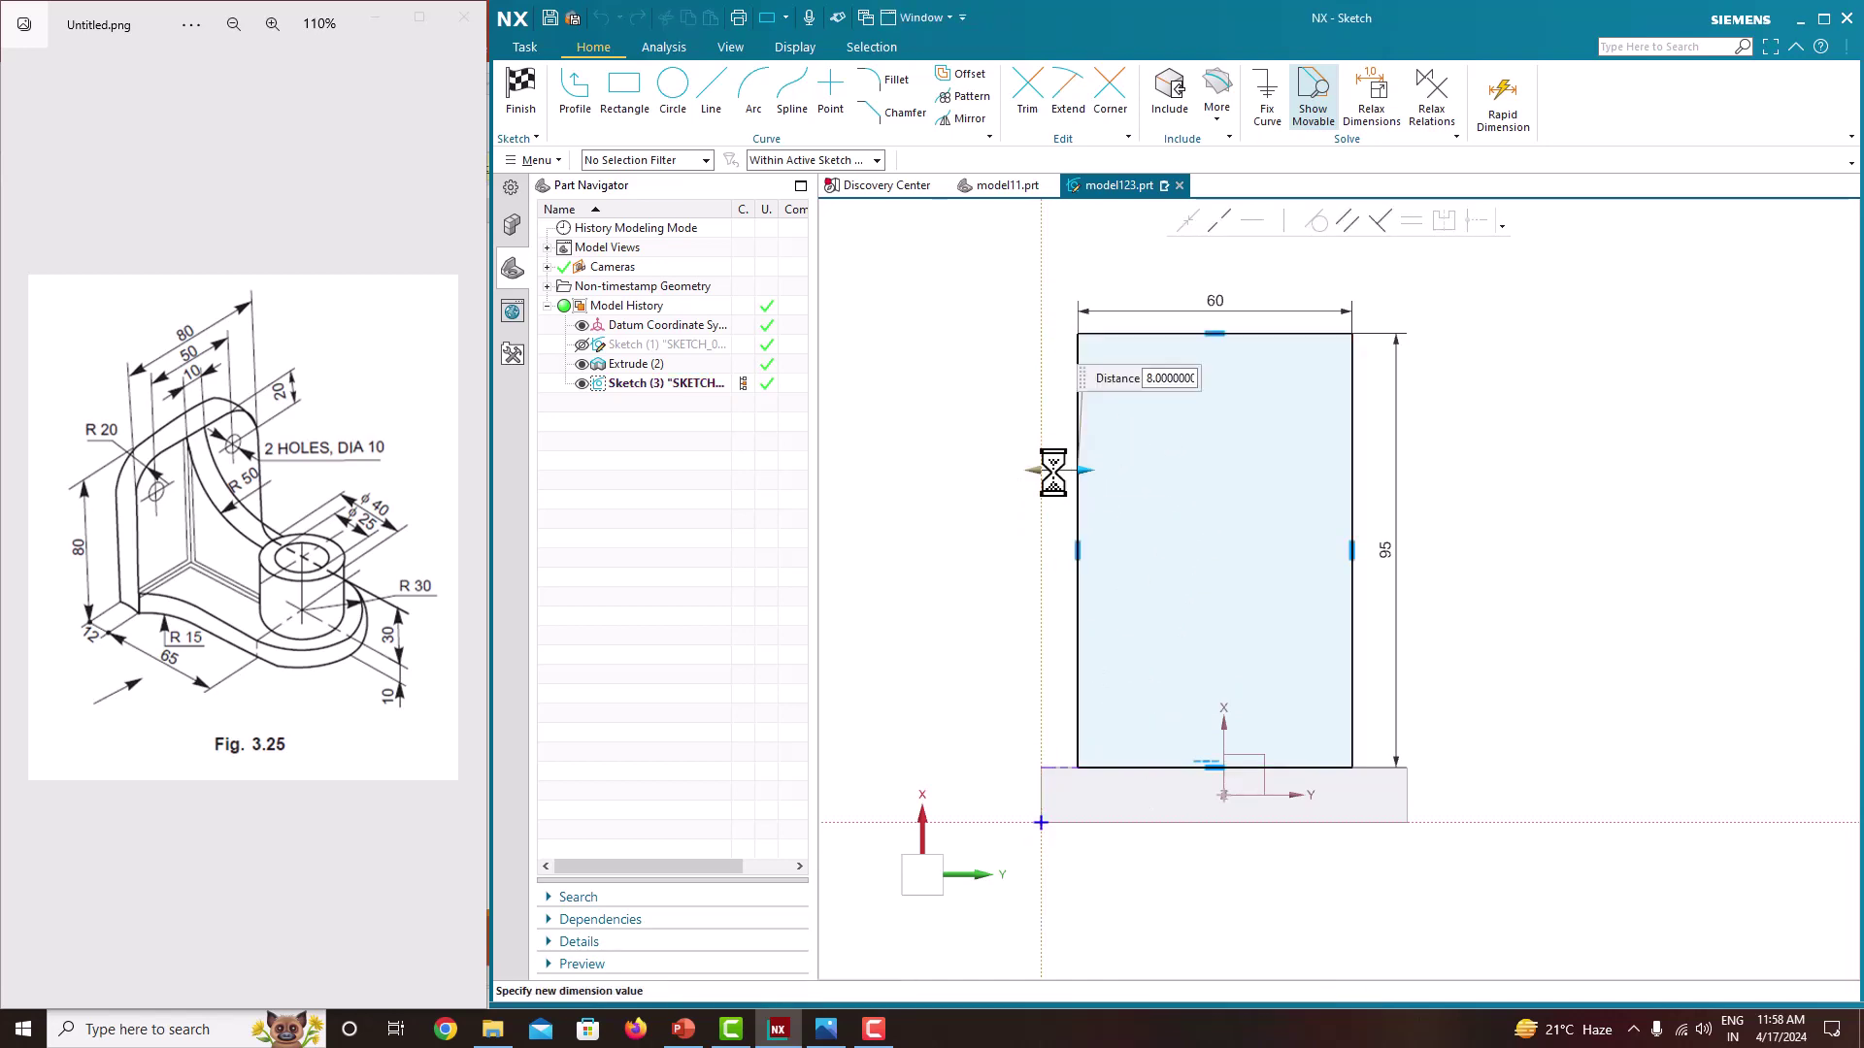
type("10")
key("Return")
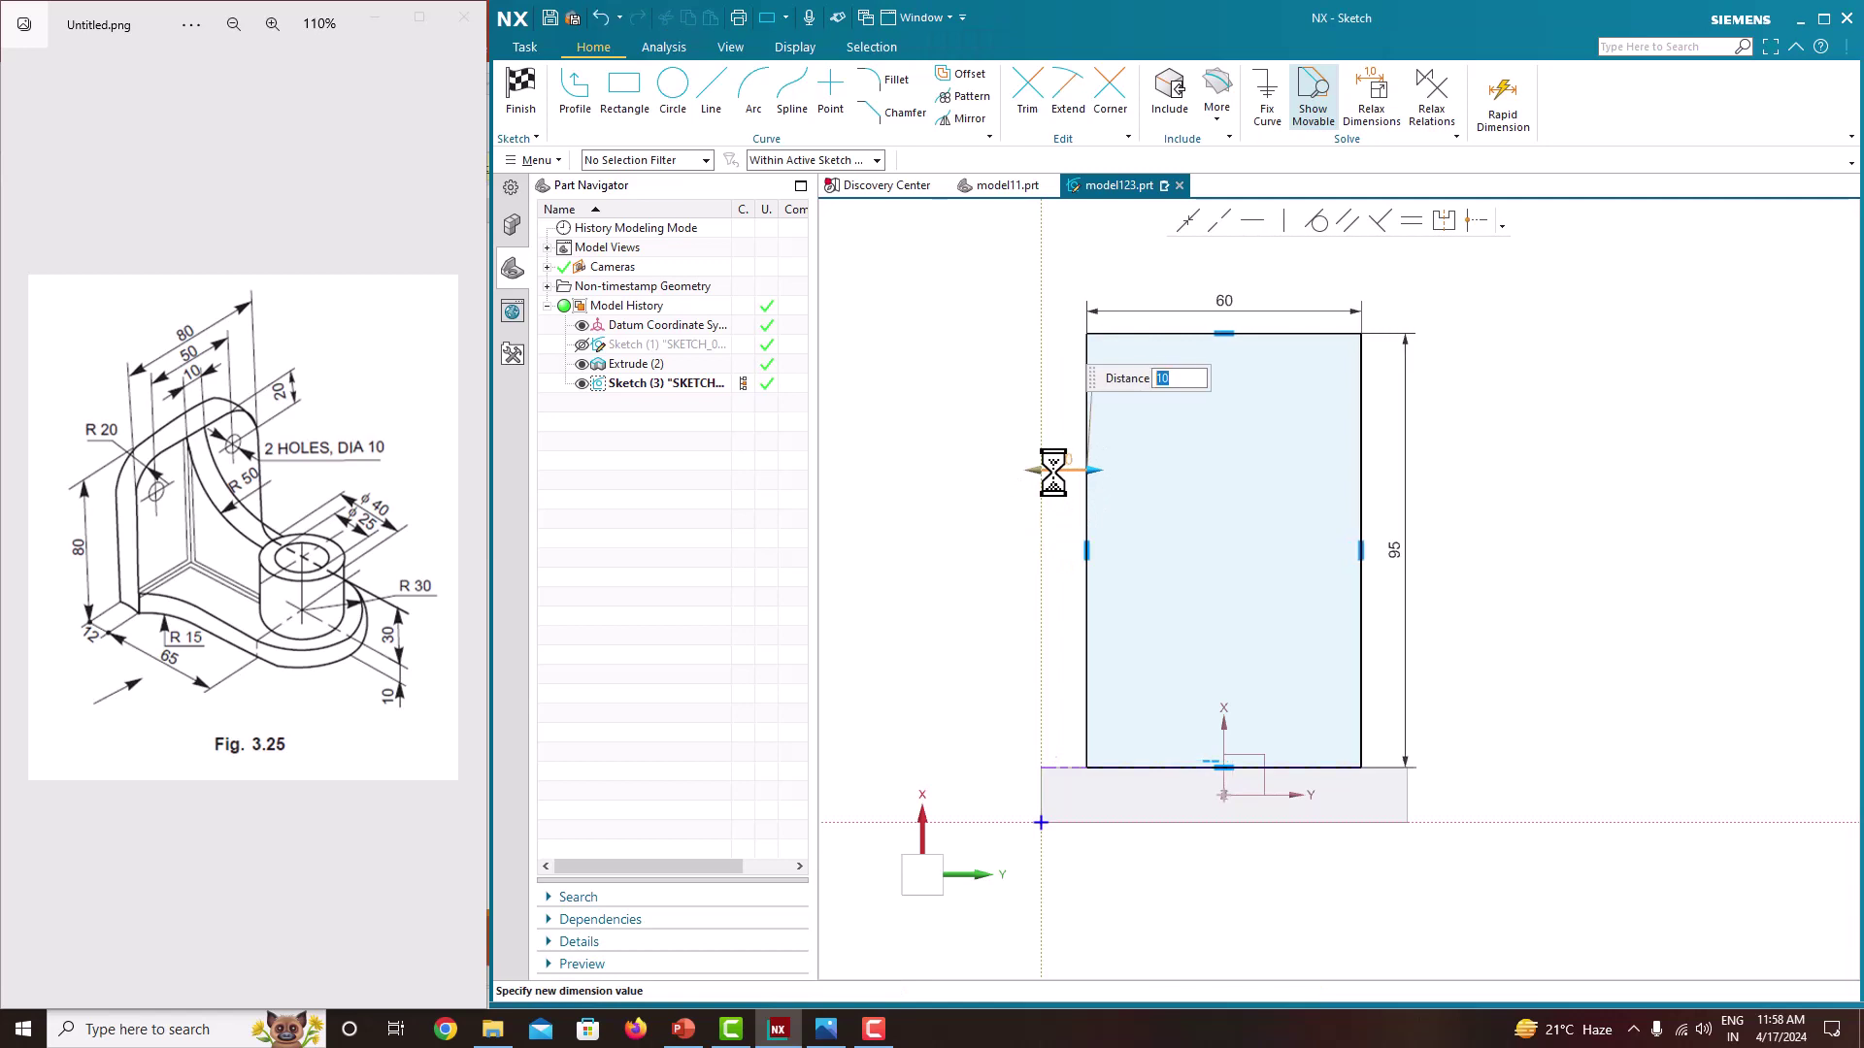
key("Escape")
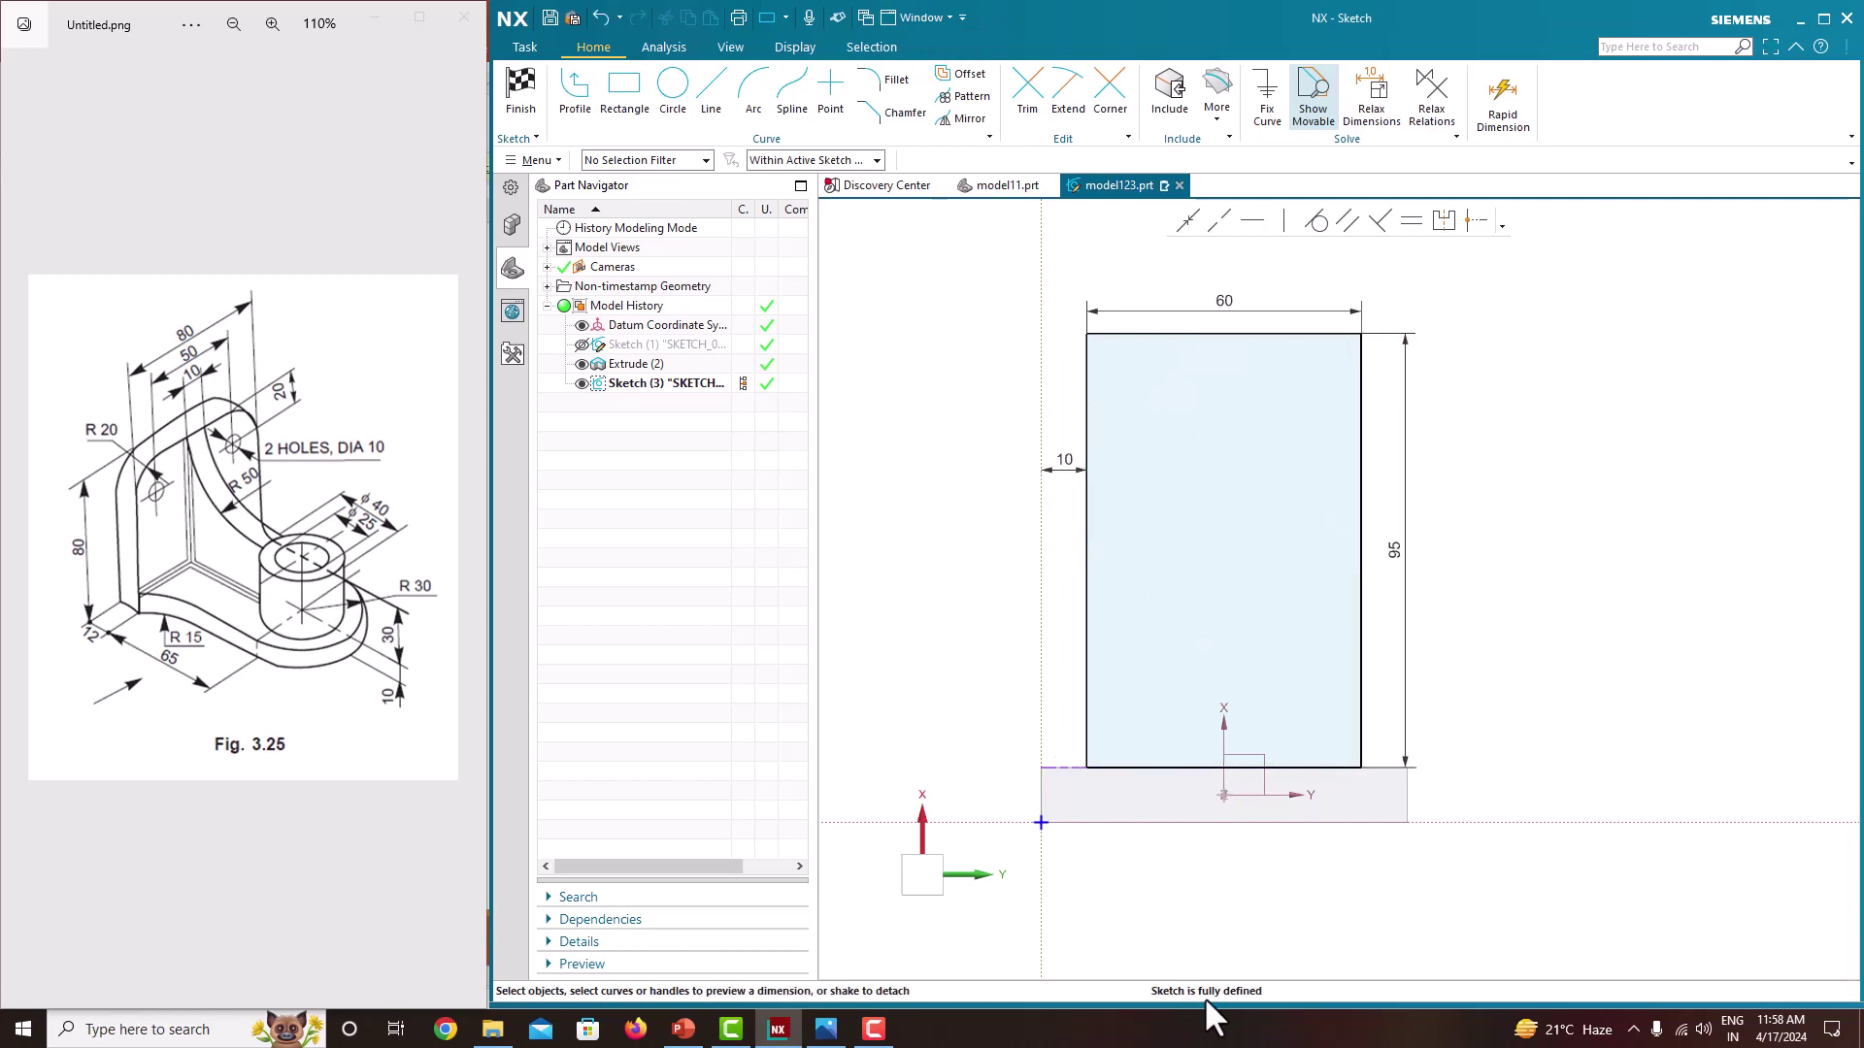
left_click(520, 108)
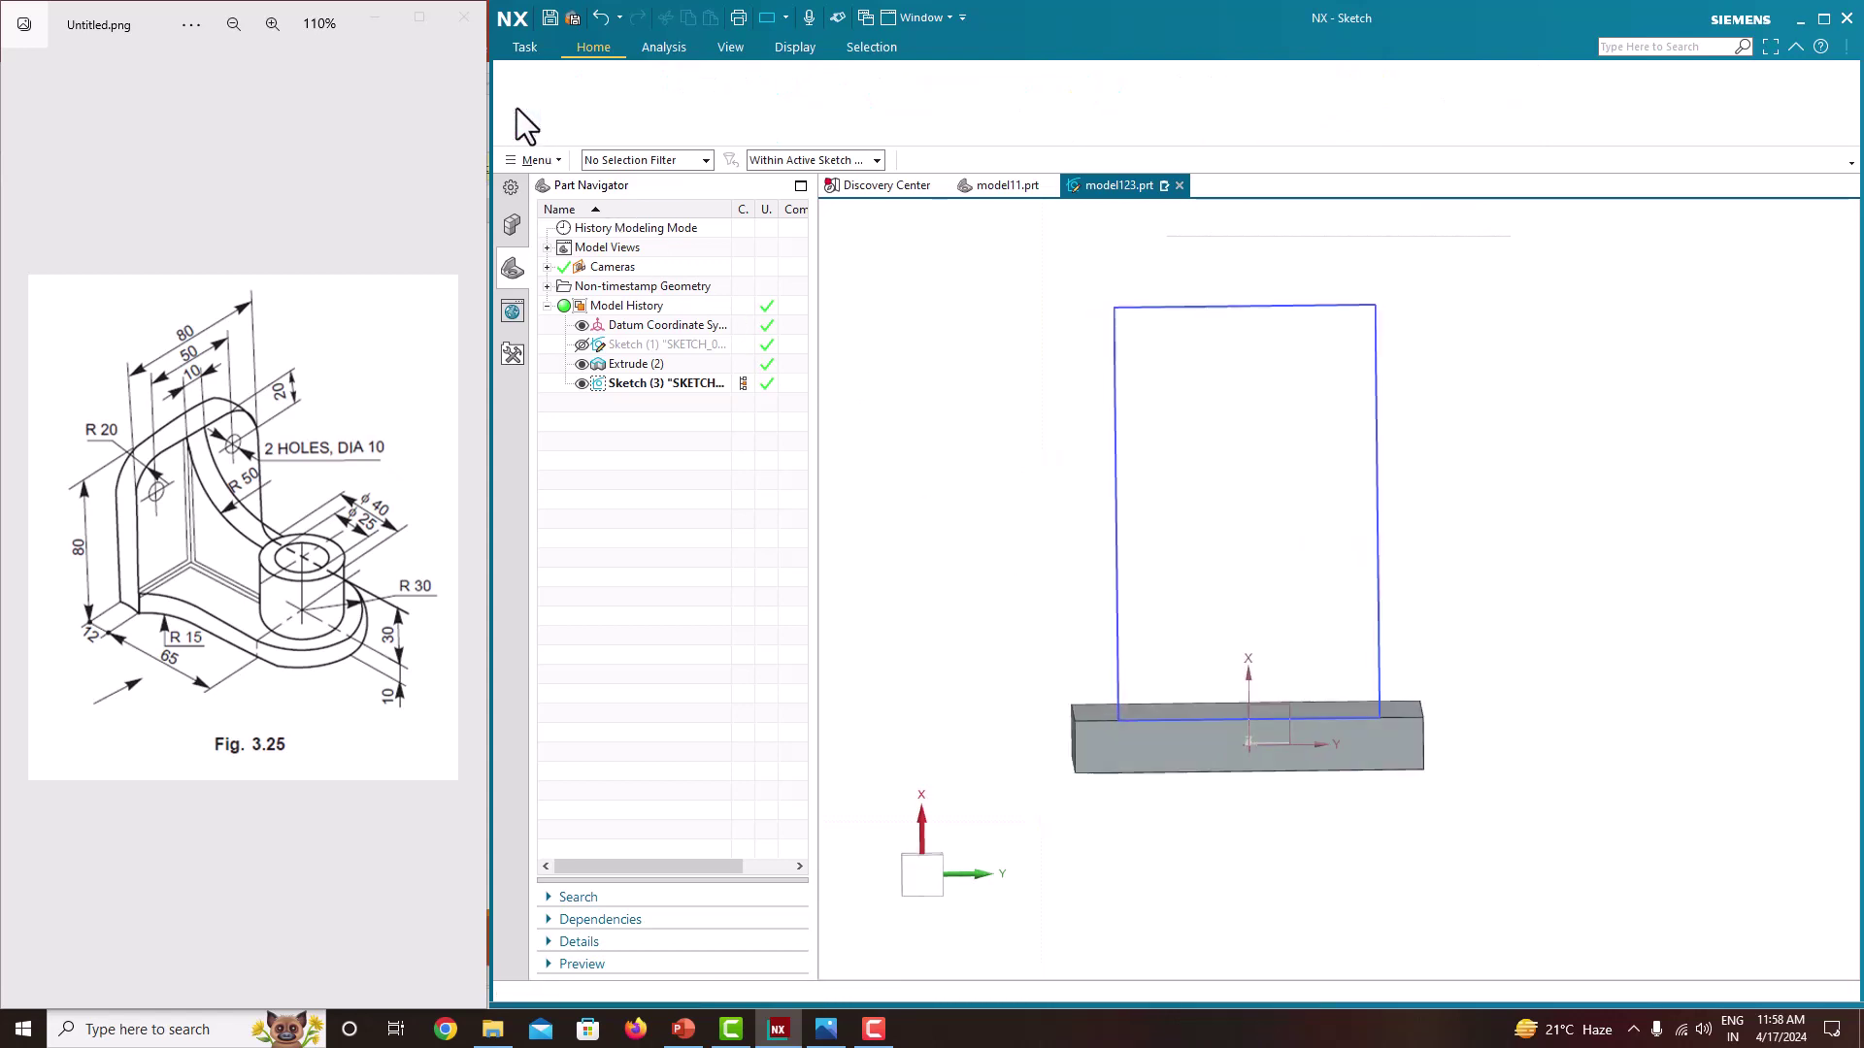
Step: Extrude the 60 × 95 mm rectangle 10 mm upward along the back plate, uniting it with the plate
mouse_move(1415, 610)
middle_mouse_down()
mouse_move(1493, 593)
mouse_move(1427, 629)
middle_mouse_up()
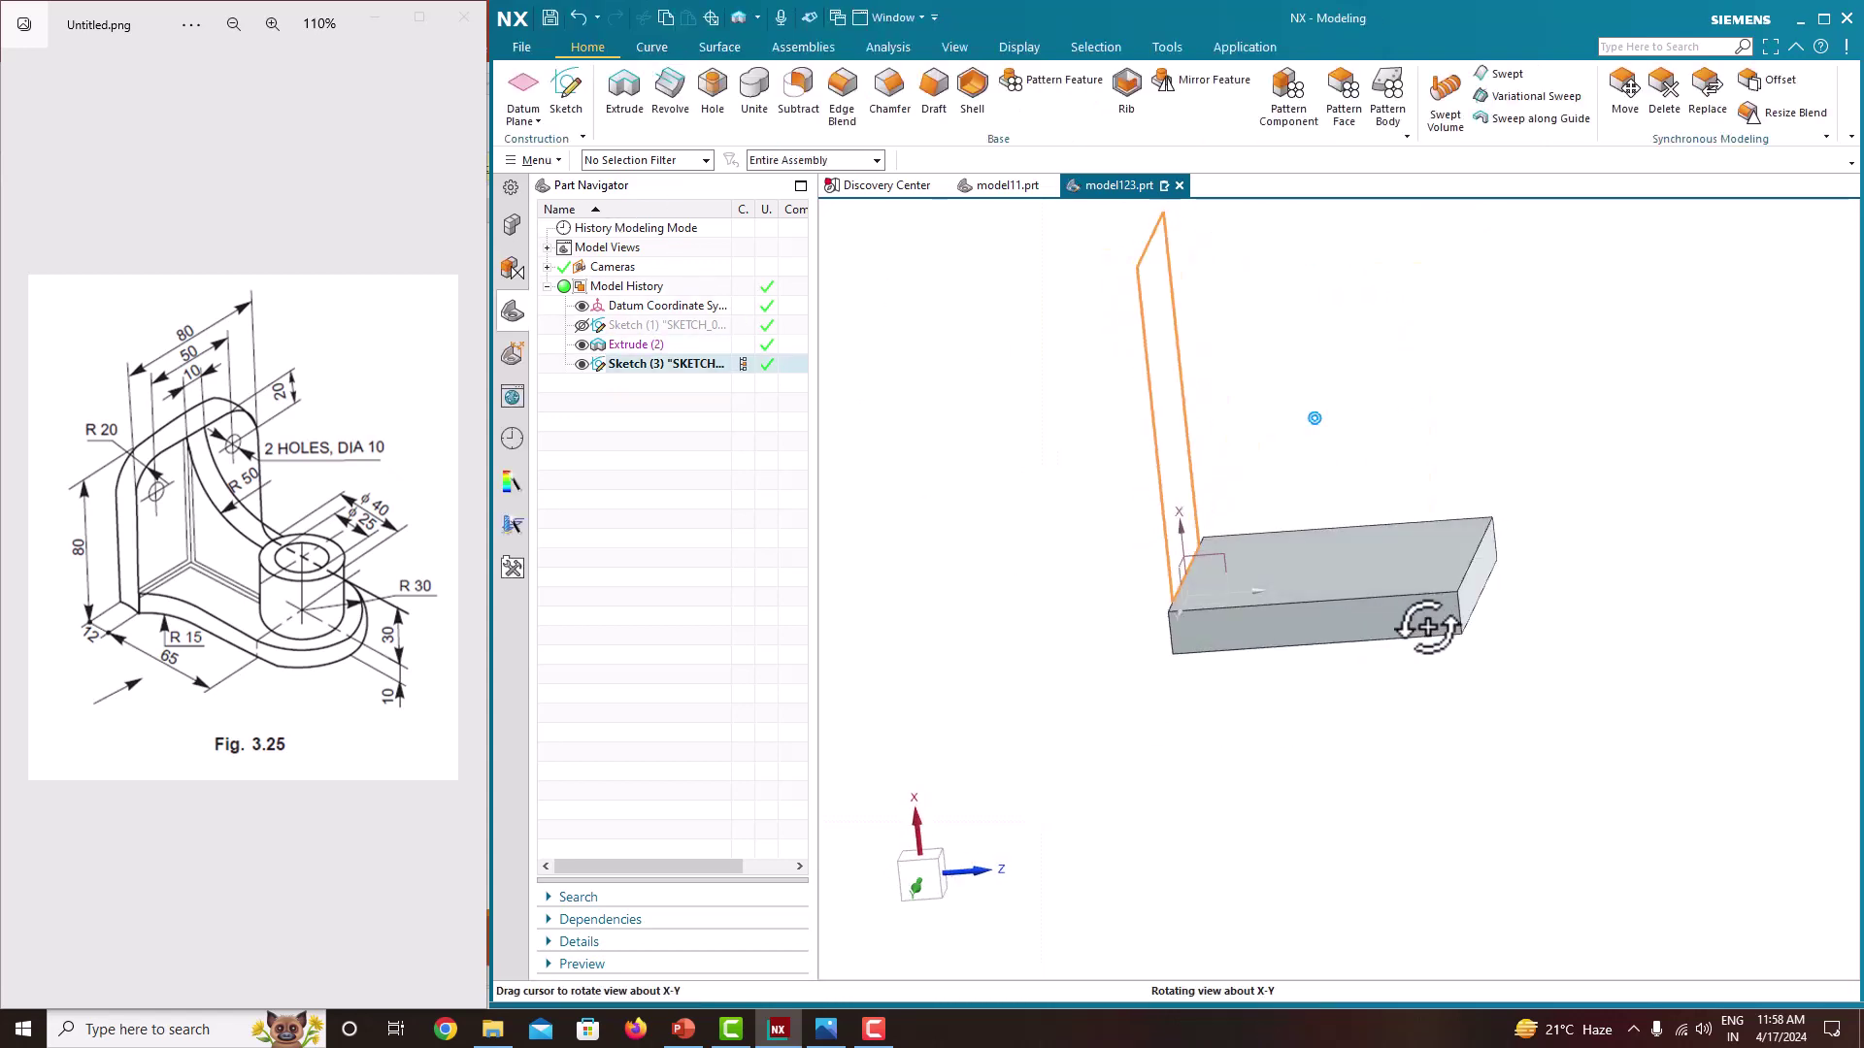
left_click(621, 92)
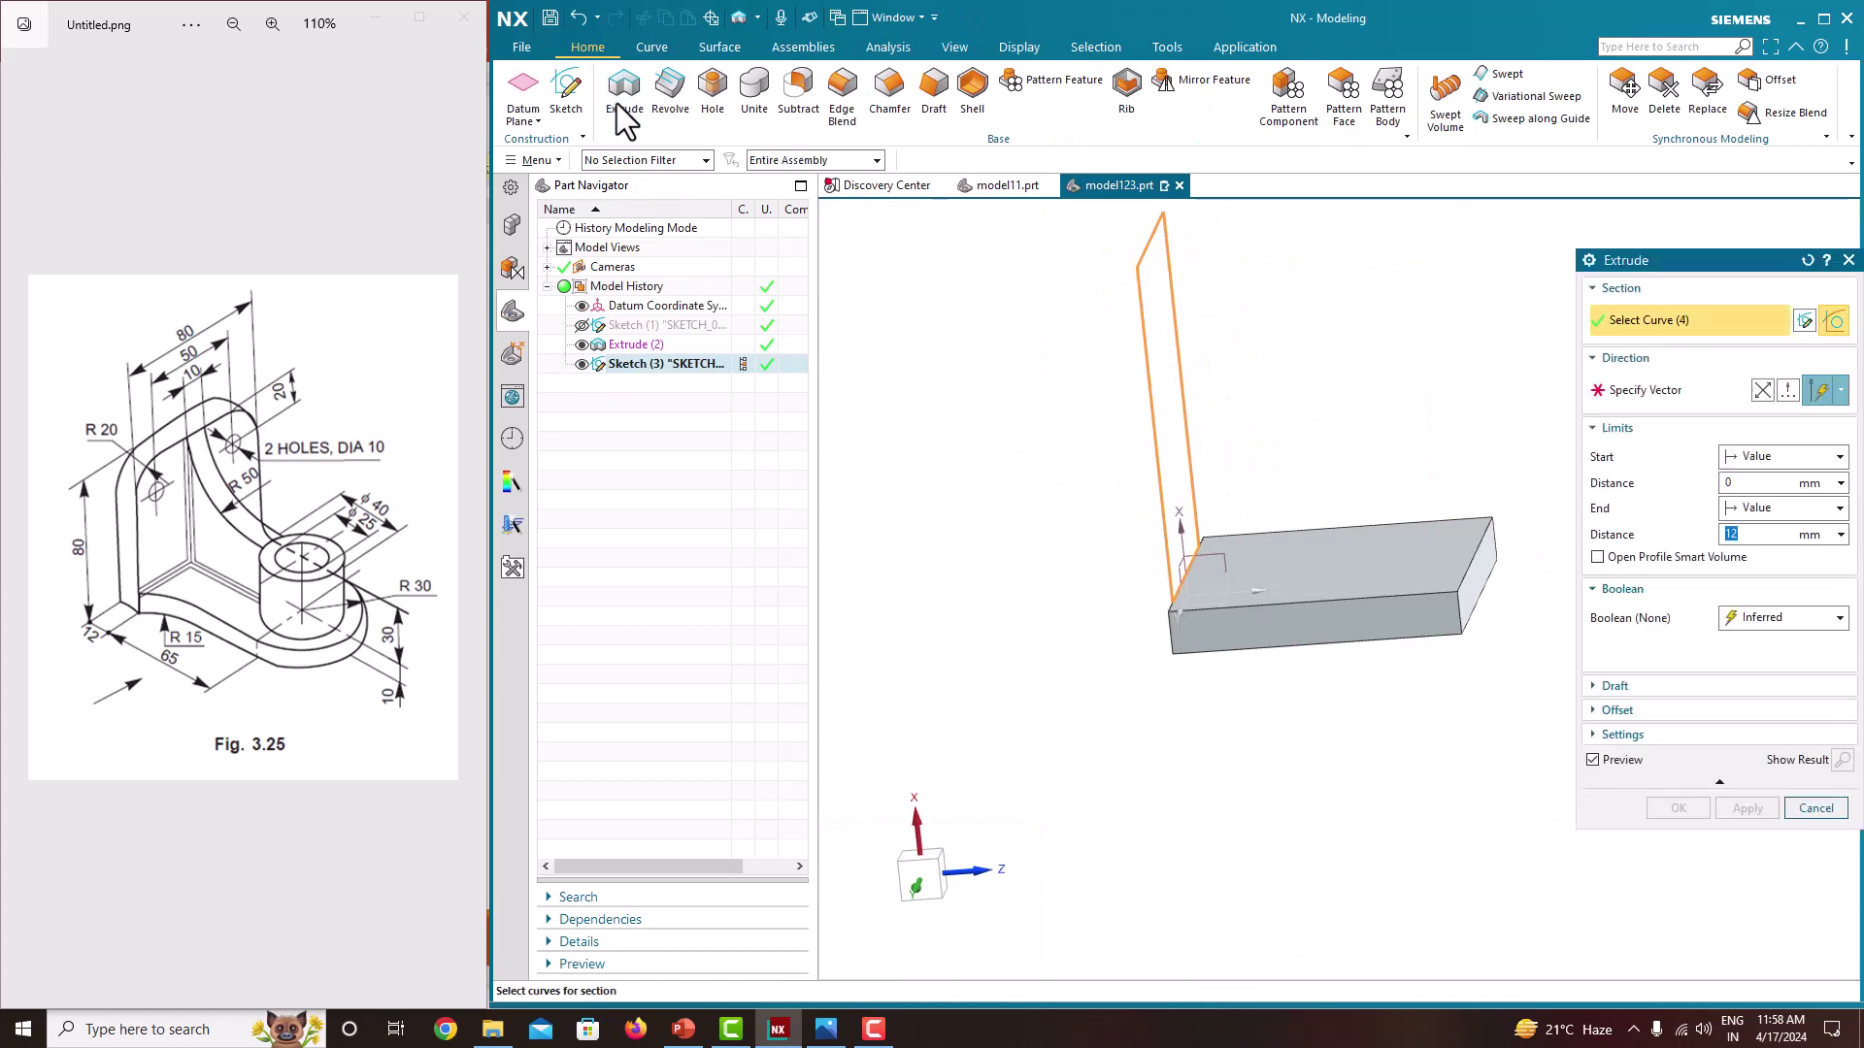
double_click(1131, 408)
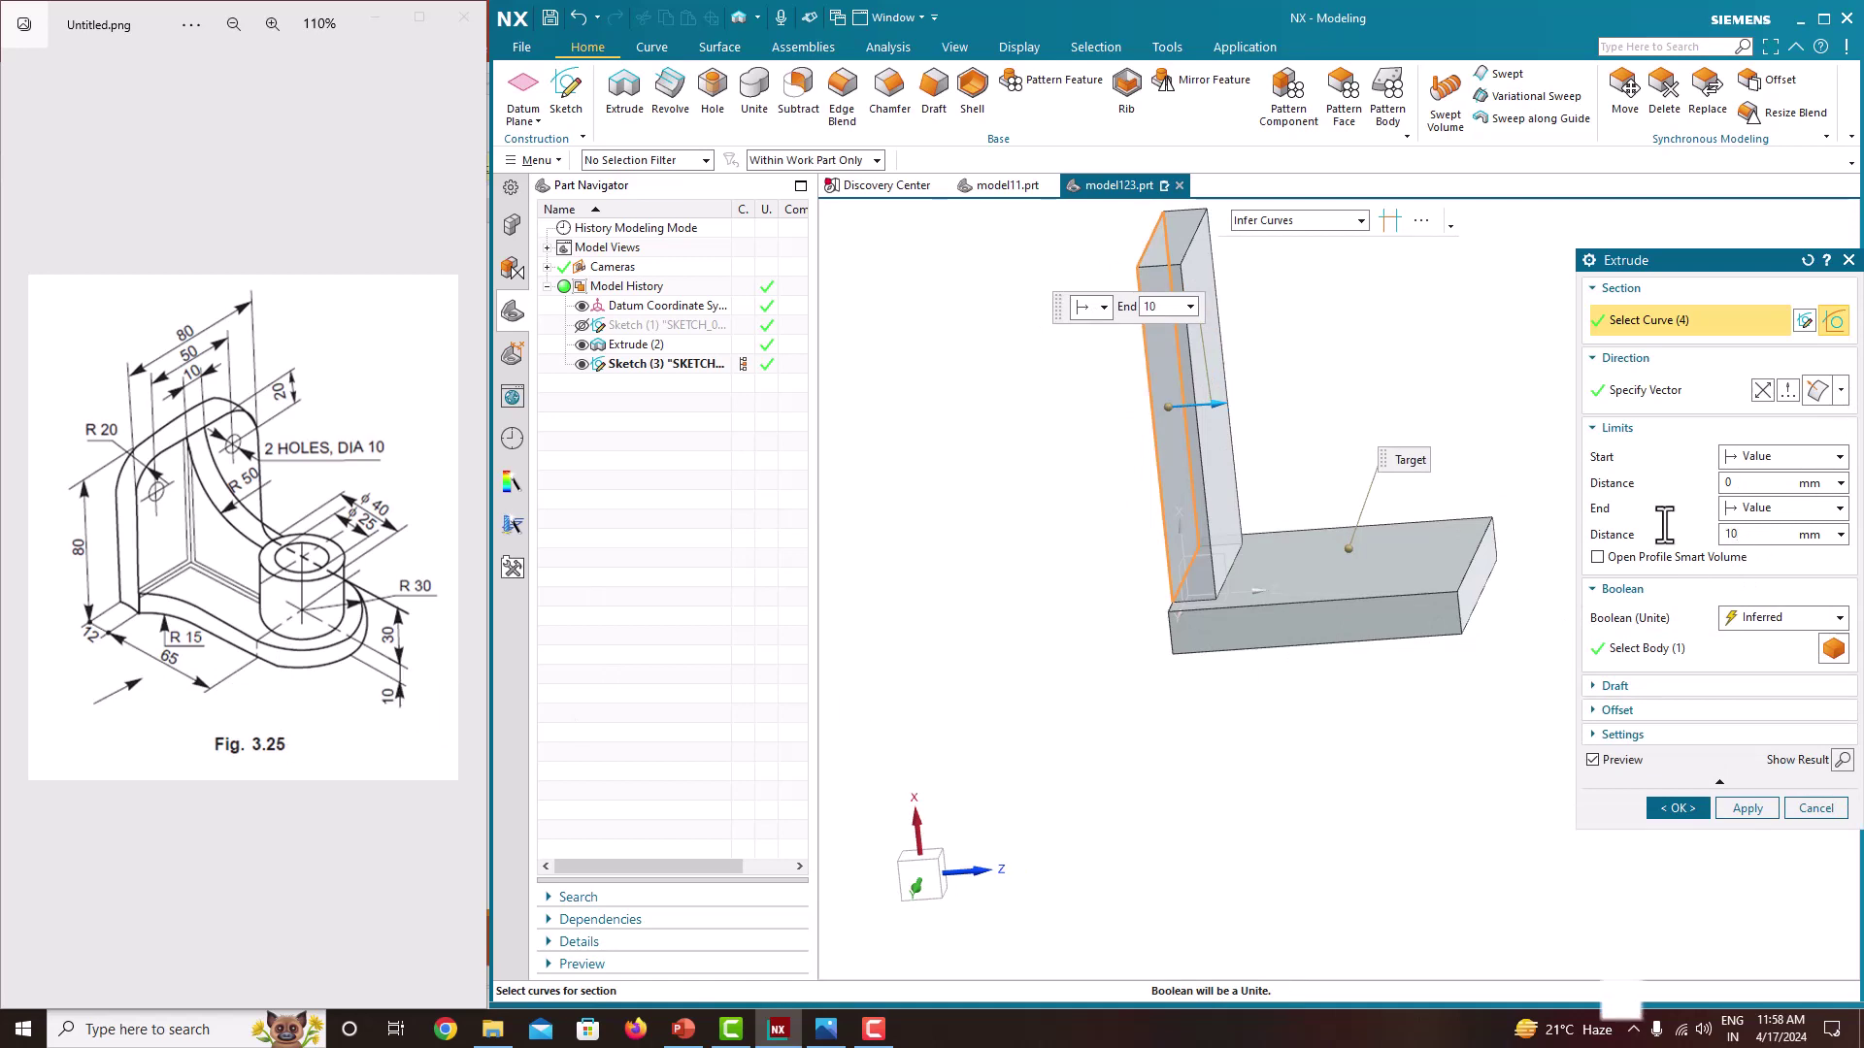
key("Return")
left_click(1677, 810)
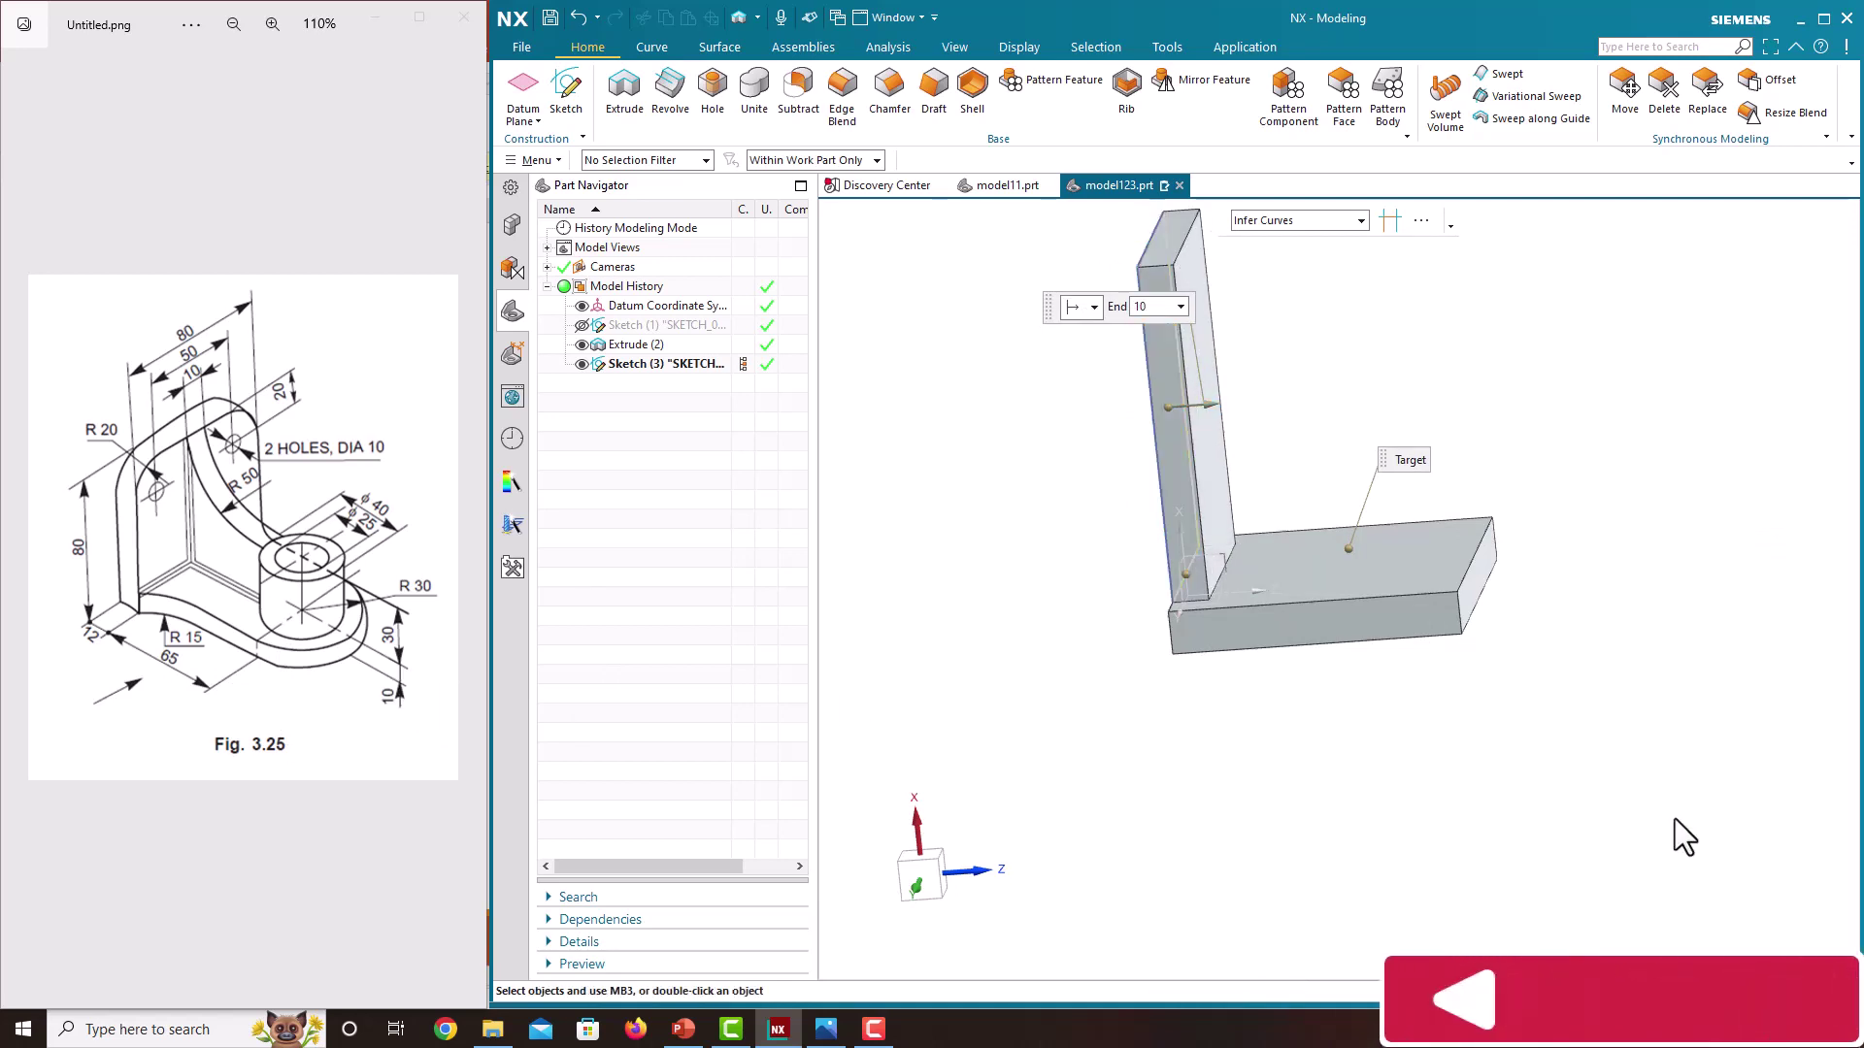
scroll(1110, 632, "up", 2)
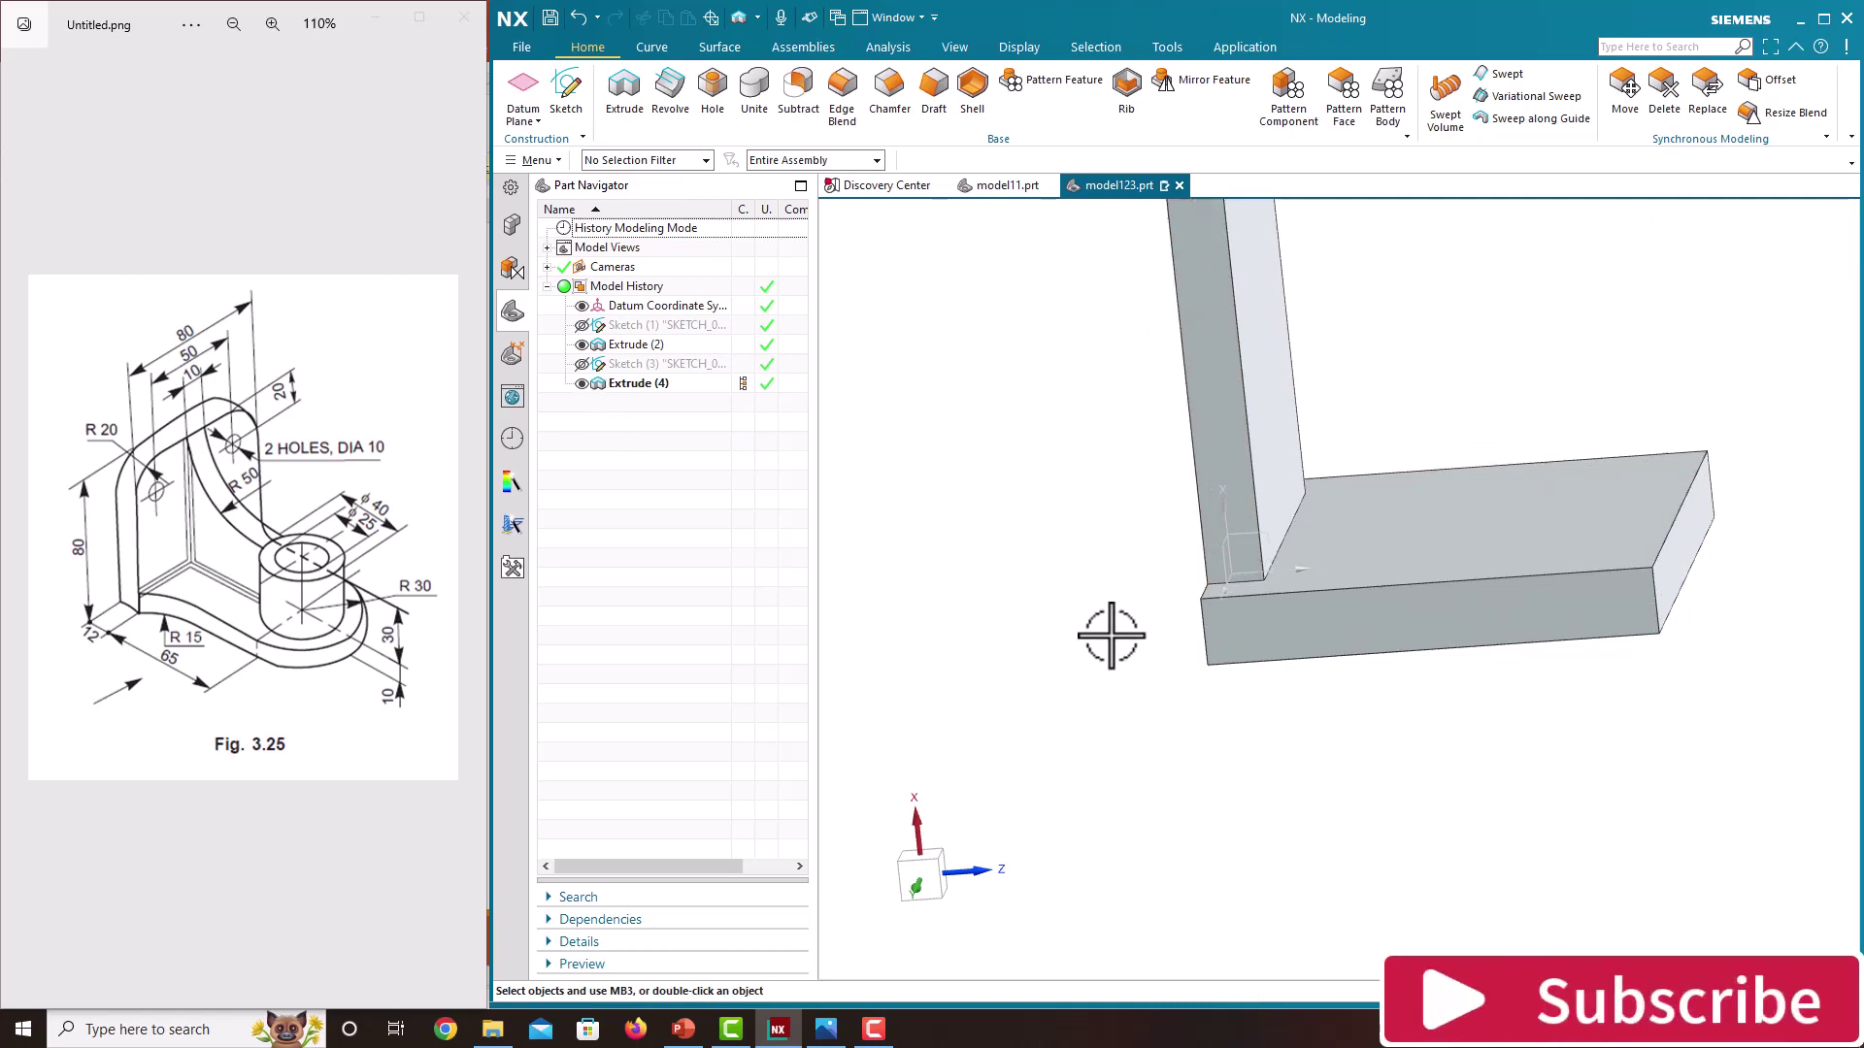
scroll(1111, 632, "down", 3)
middle_click_drag(1110, 632, 1225, 522)
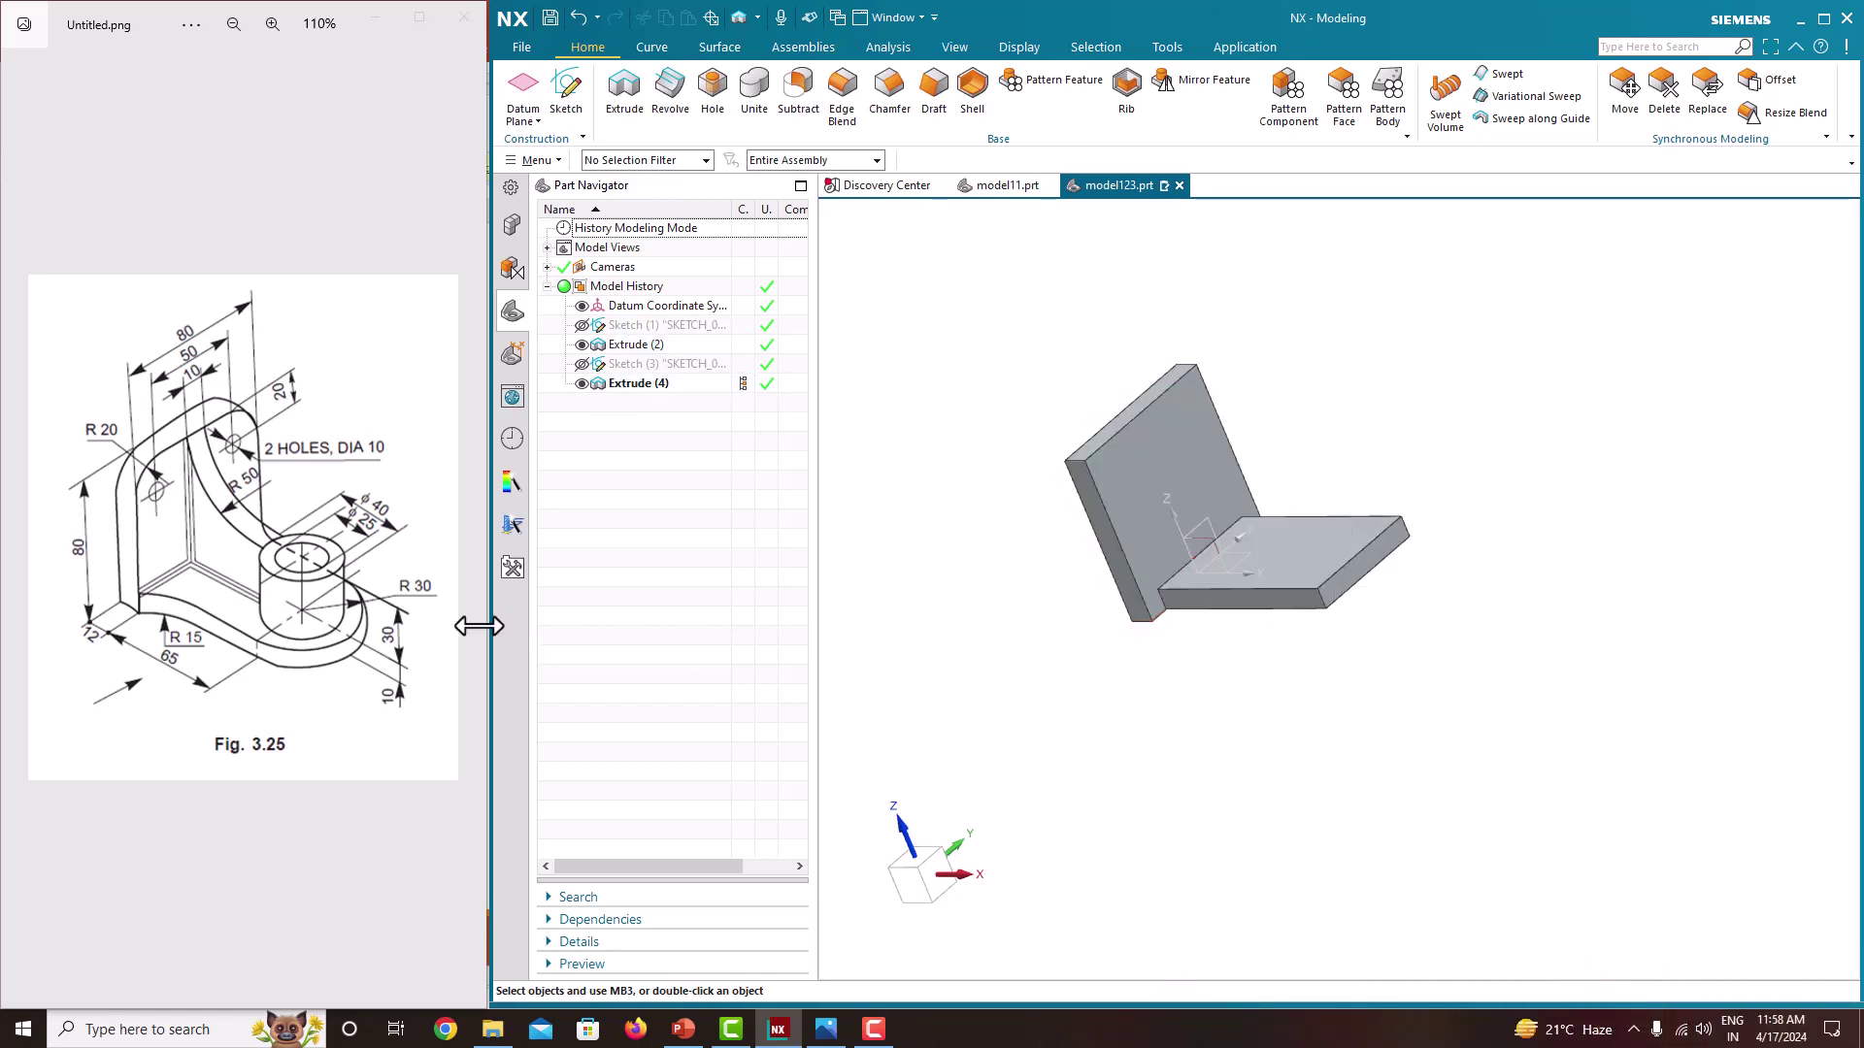
Step: Start a sketch on the base plate's upper face, placing the sketch origin at the face's rear corner beside the back plate
middle_click_drag(1308, 510, 1385, 524)
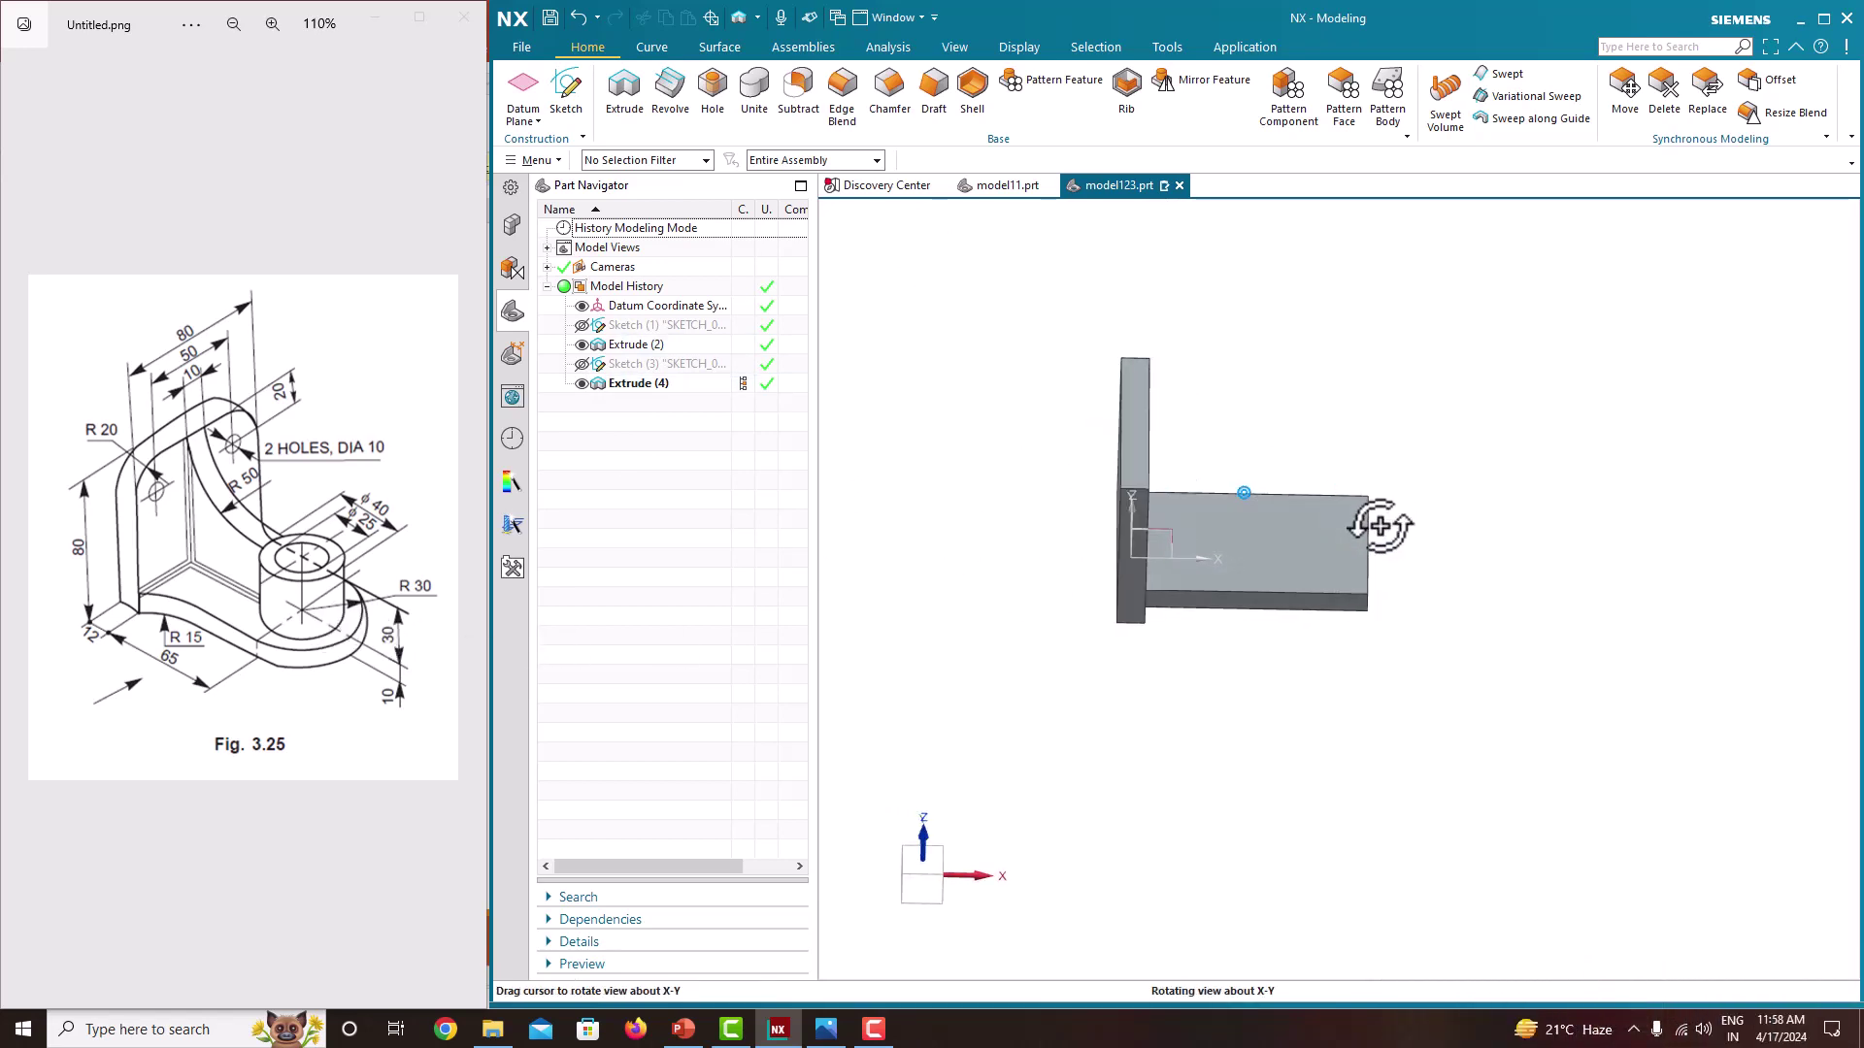
left_click(566, 89)
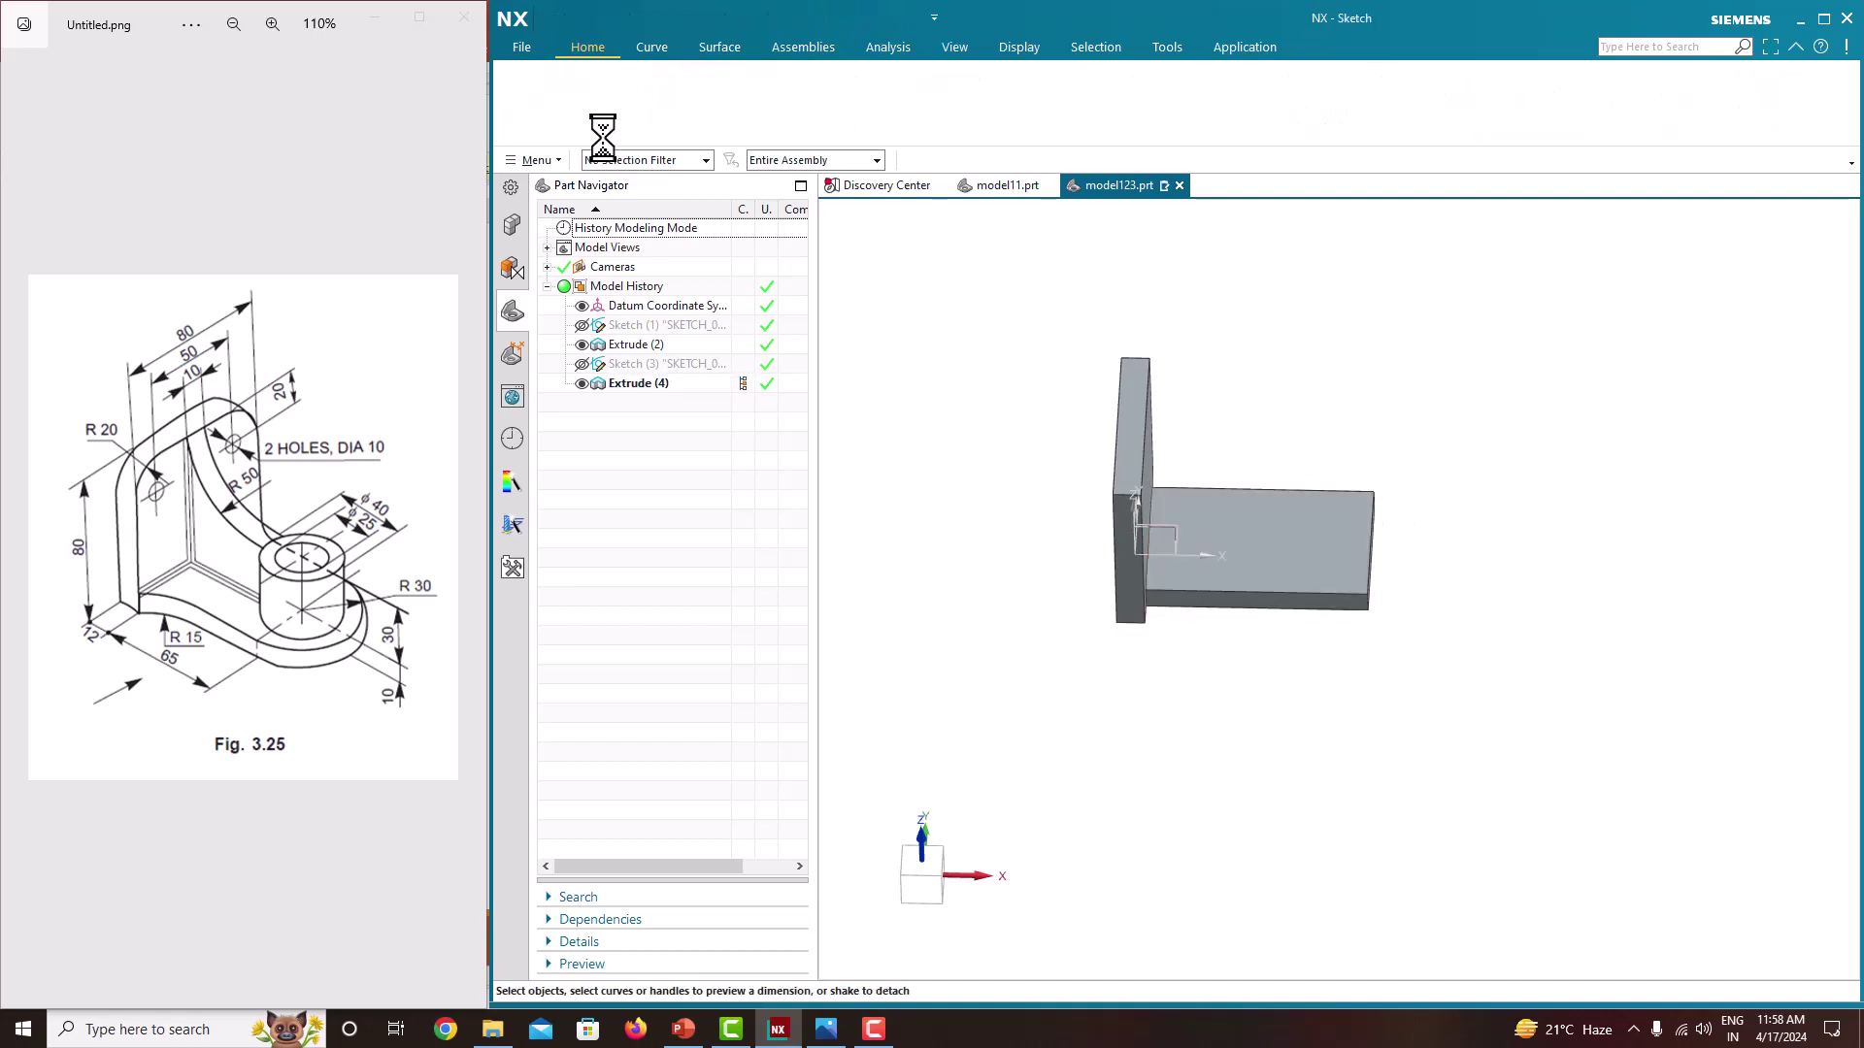
left_click(1305, 531)
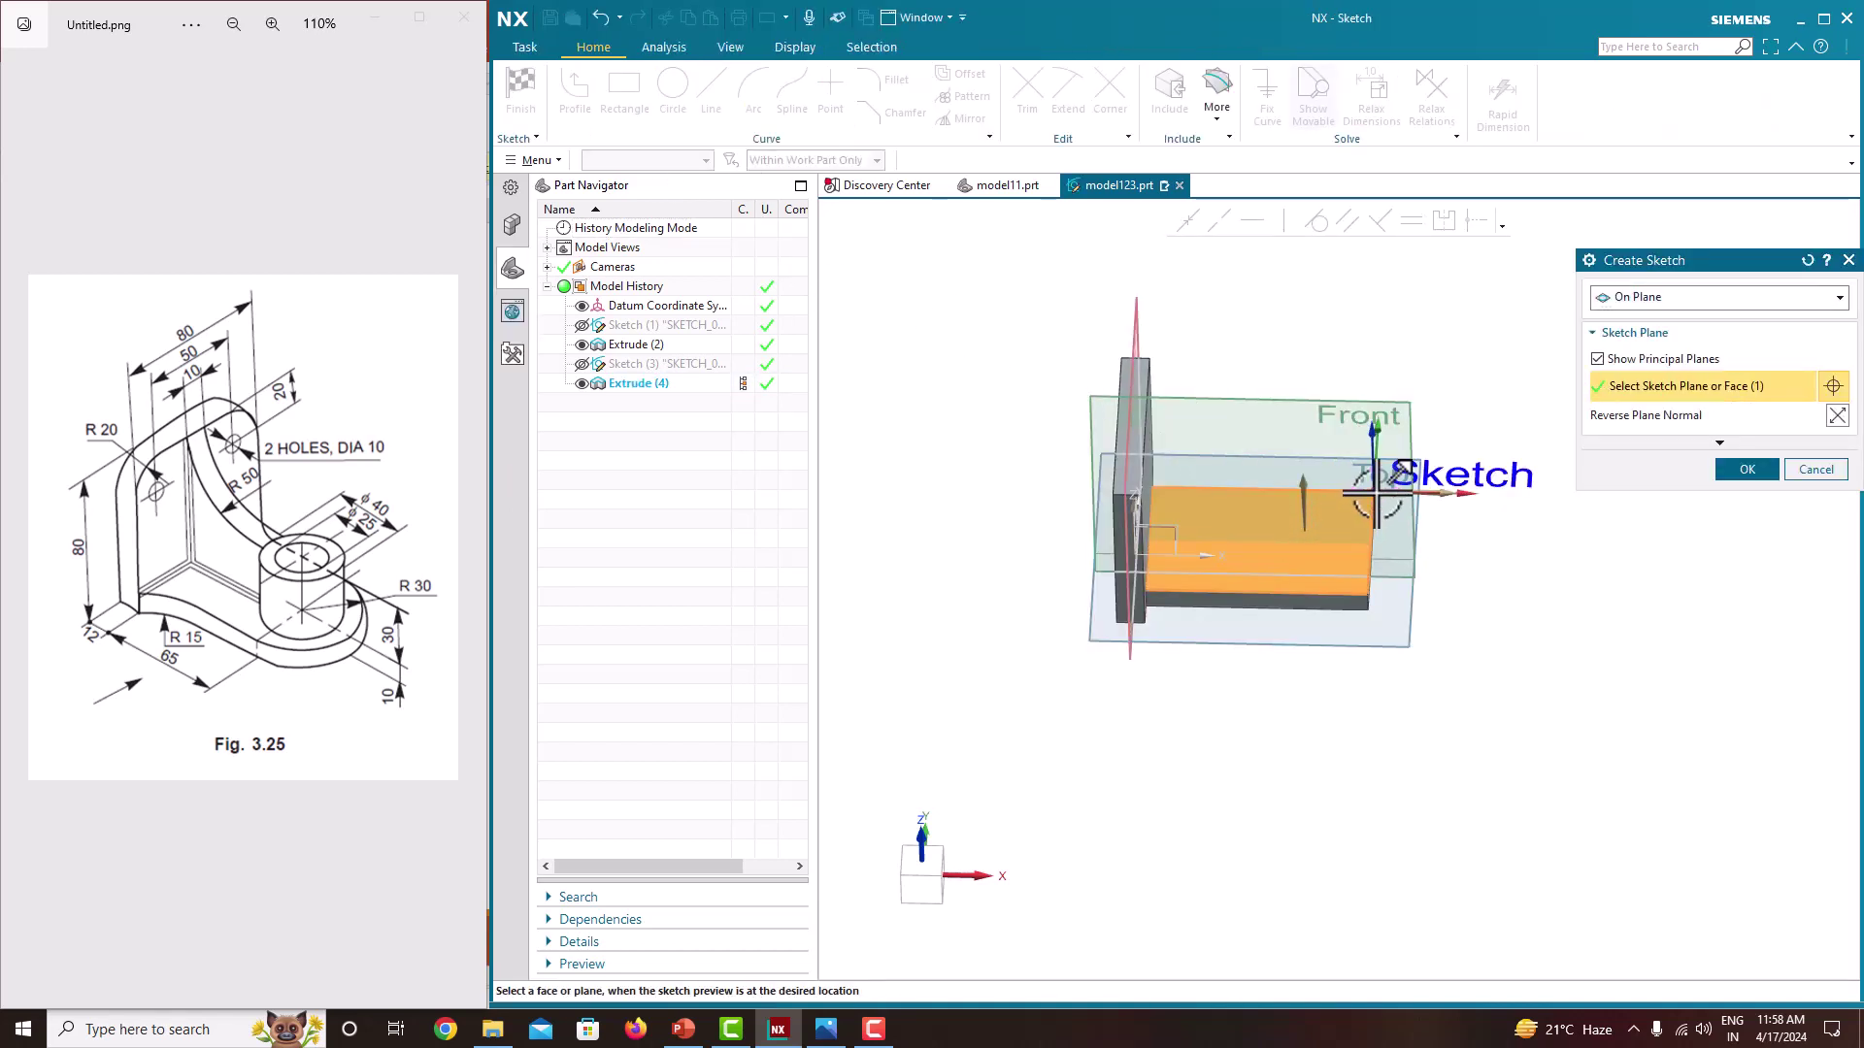
mouse_move(1303, 490)
left_mouse_down()
mouse_move(1148, 515)
mouse_move(1152, 488)
left_mouse_up()
left_click(1738, 473)
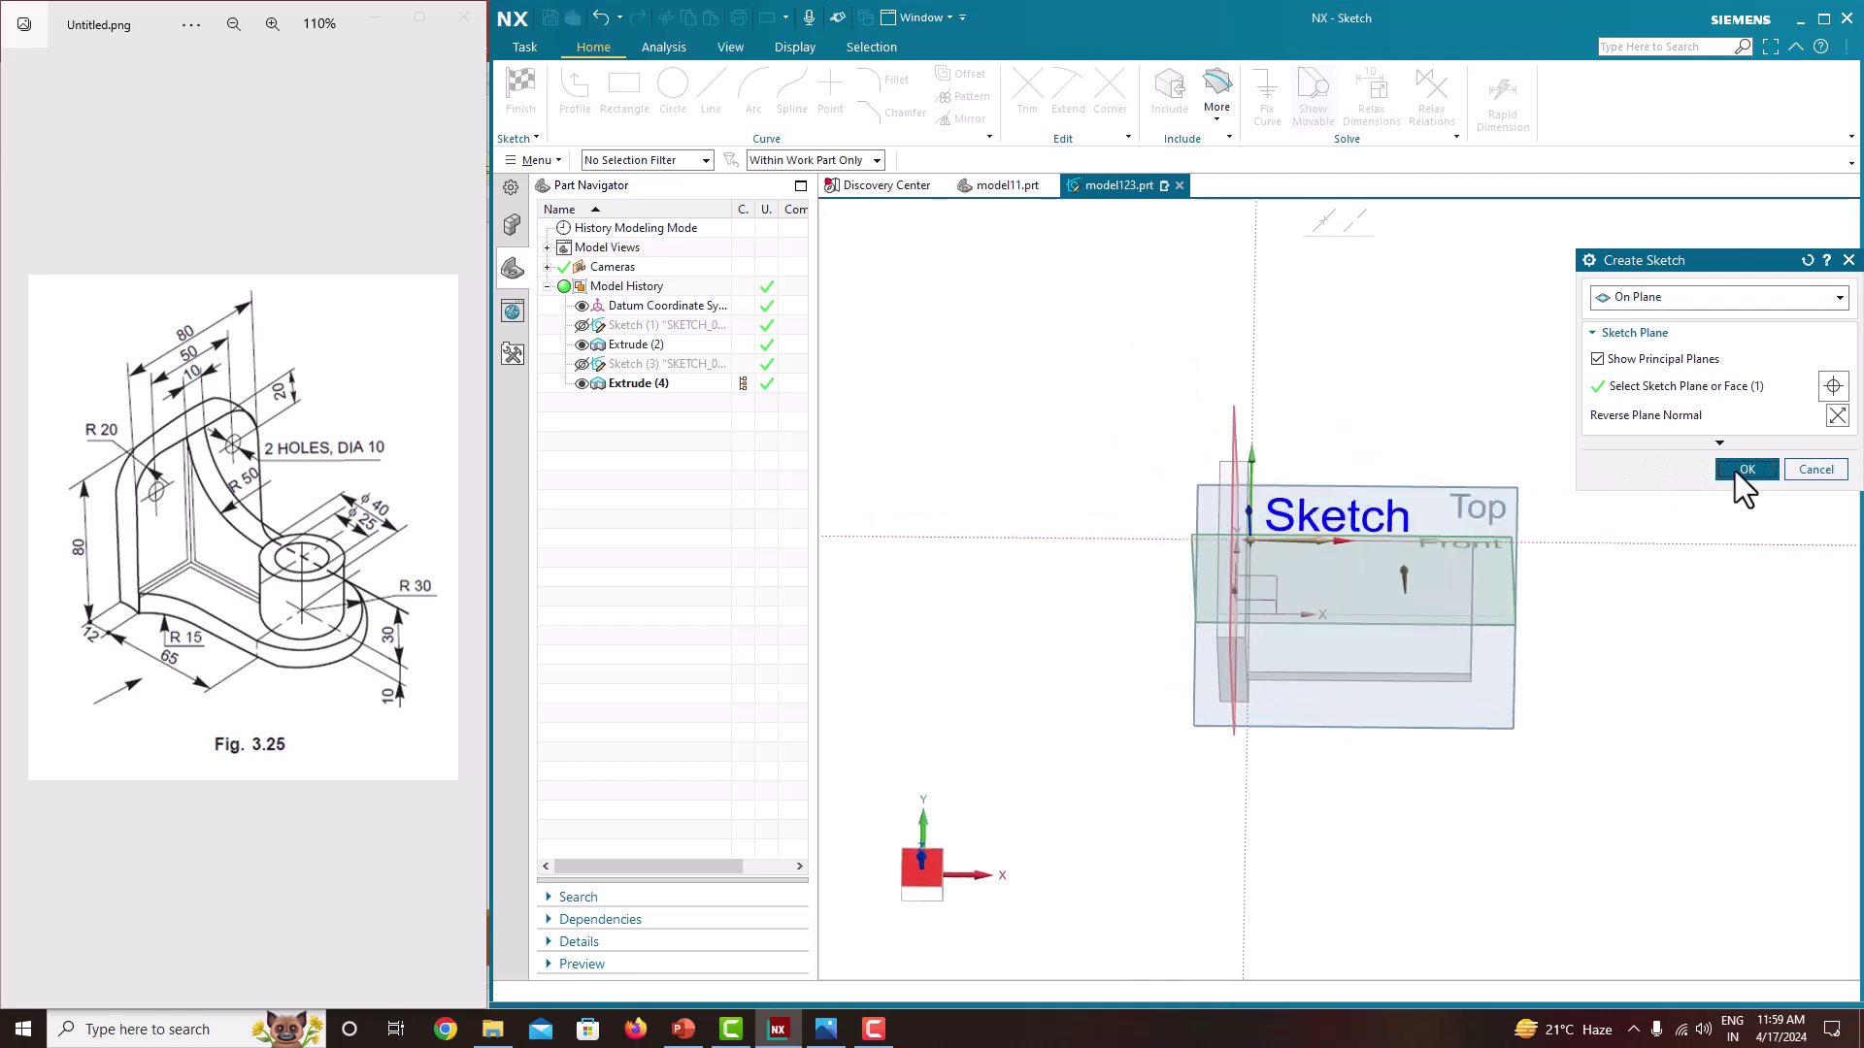
scroll(1388, 668, "up", 4)
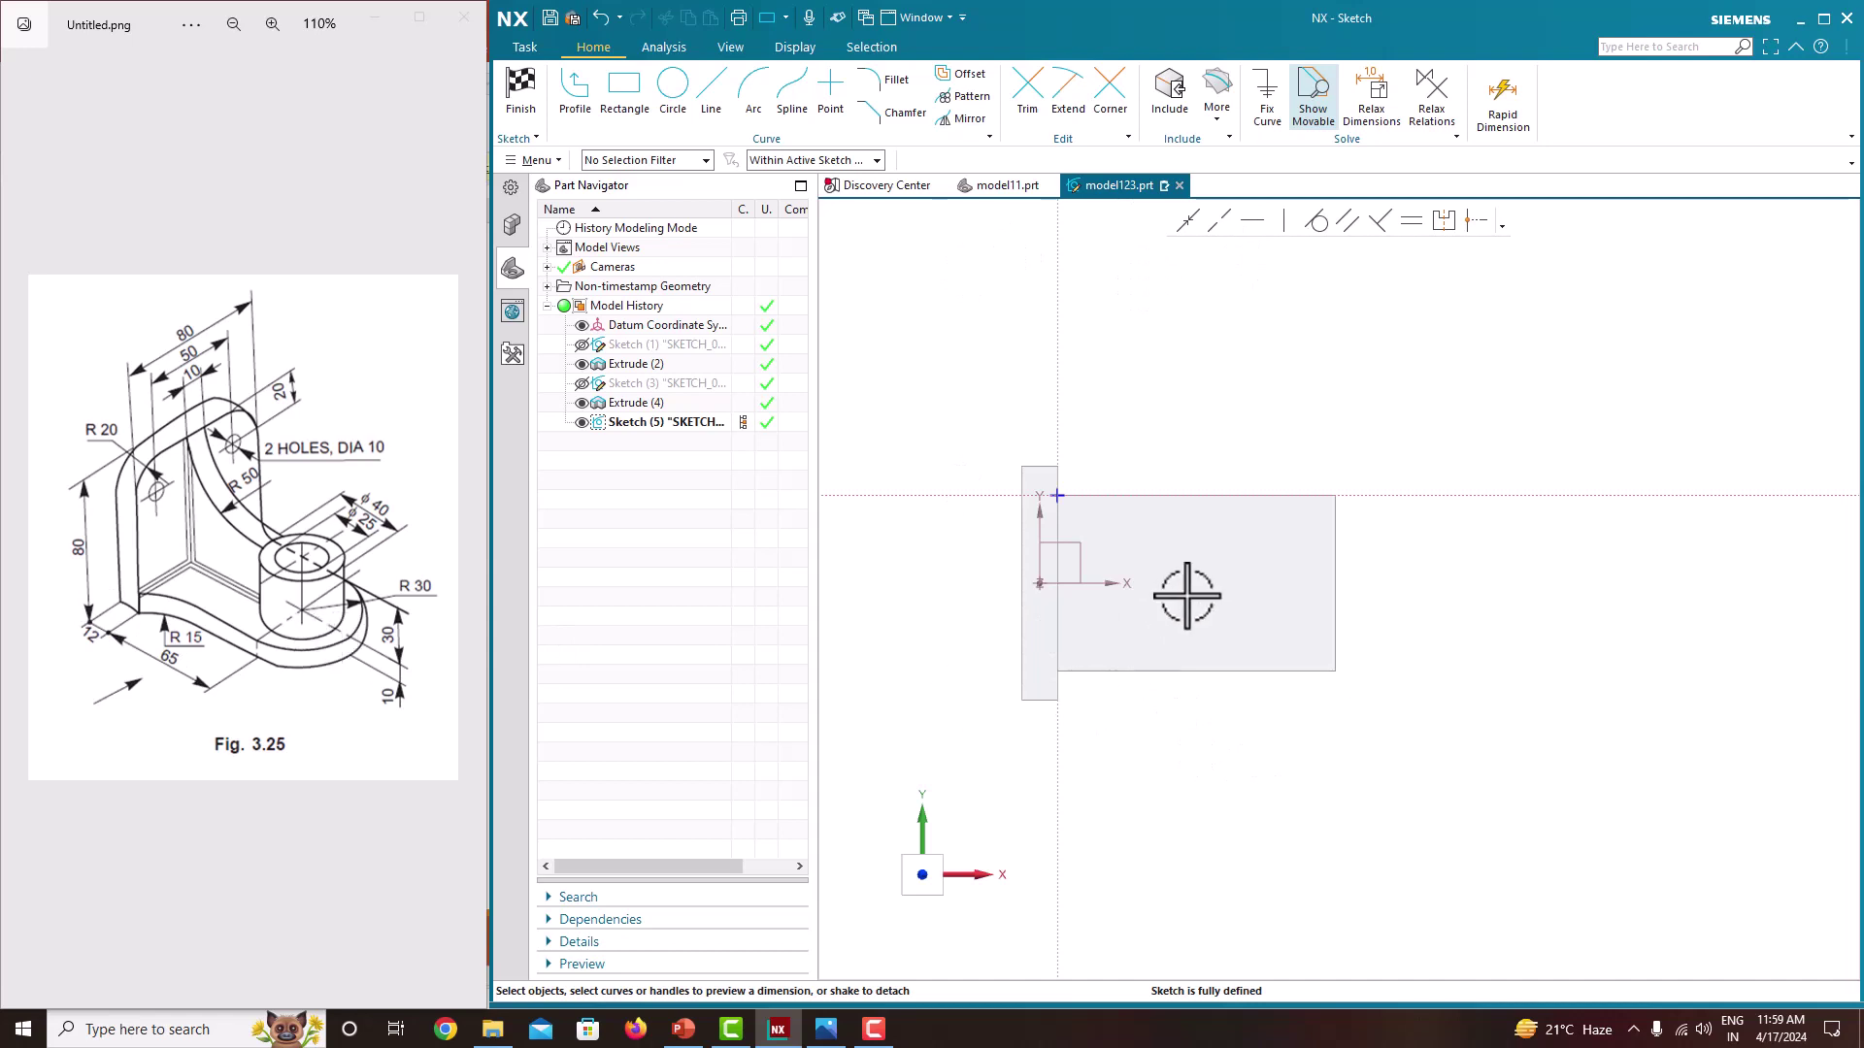
Step: With selection scope Entire Assembly, draw a horizontal line about 145 mm long from the back plate's rear-edge midpoint past the base's free end
left_click(713, 105)
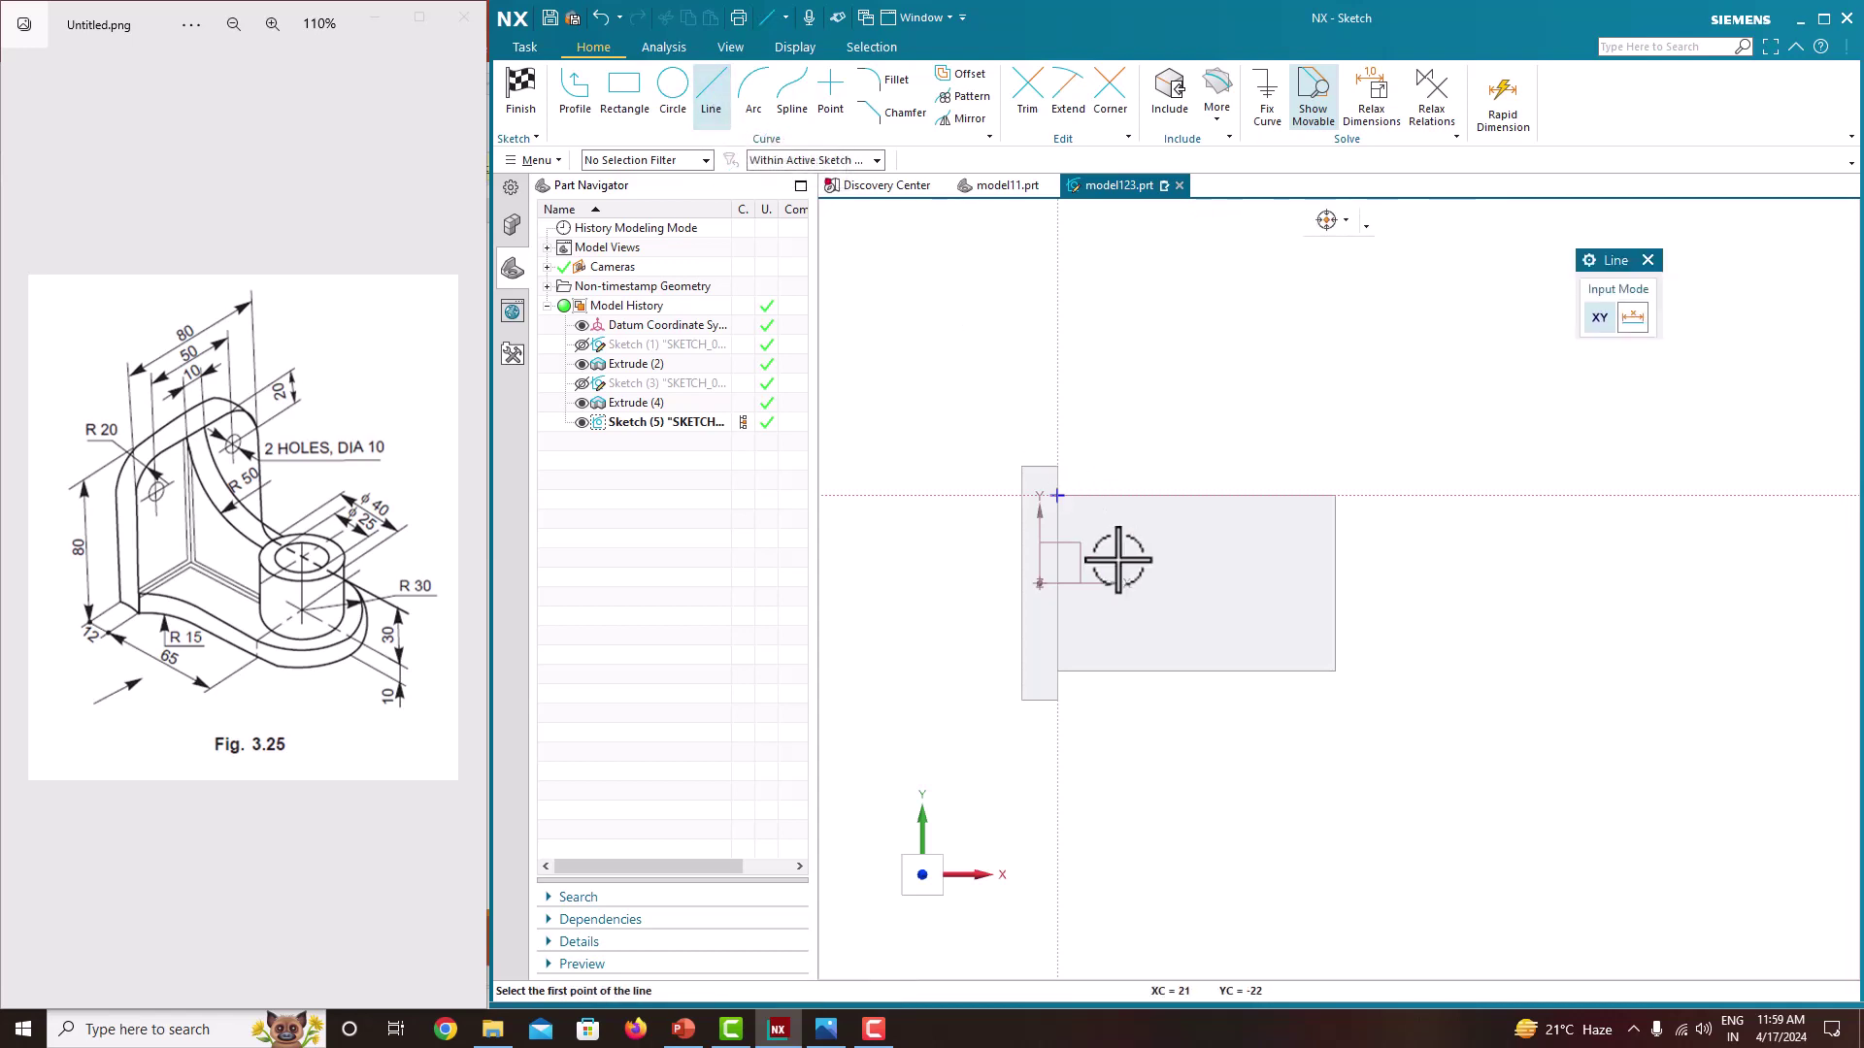
left_click(839, 159)
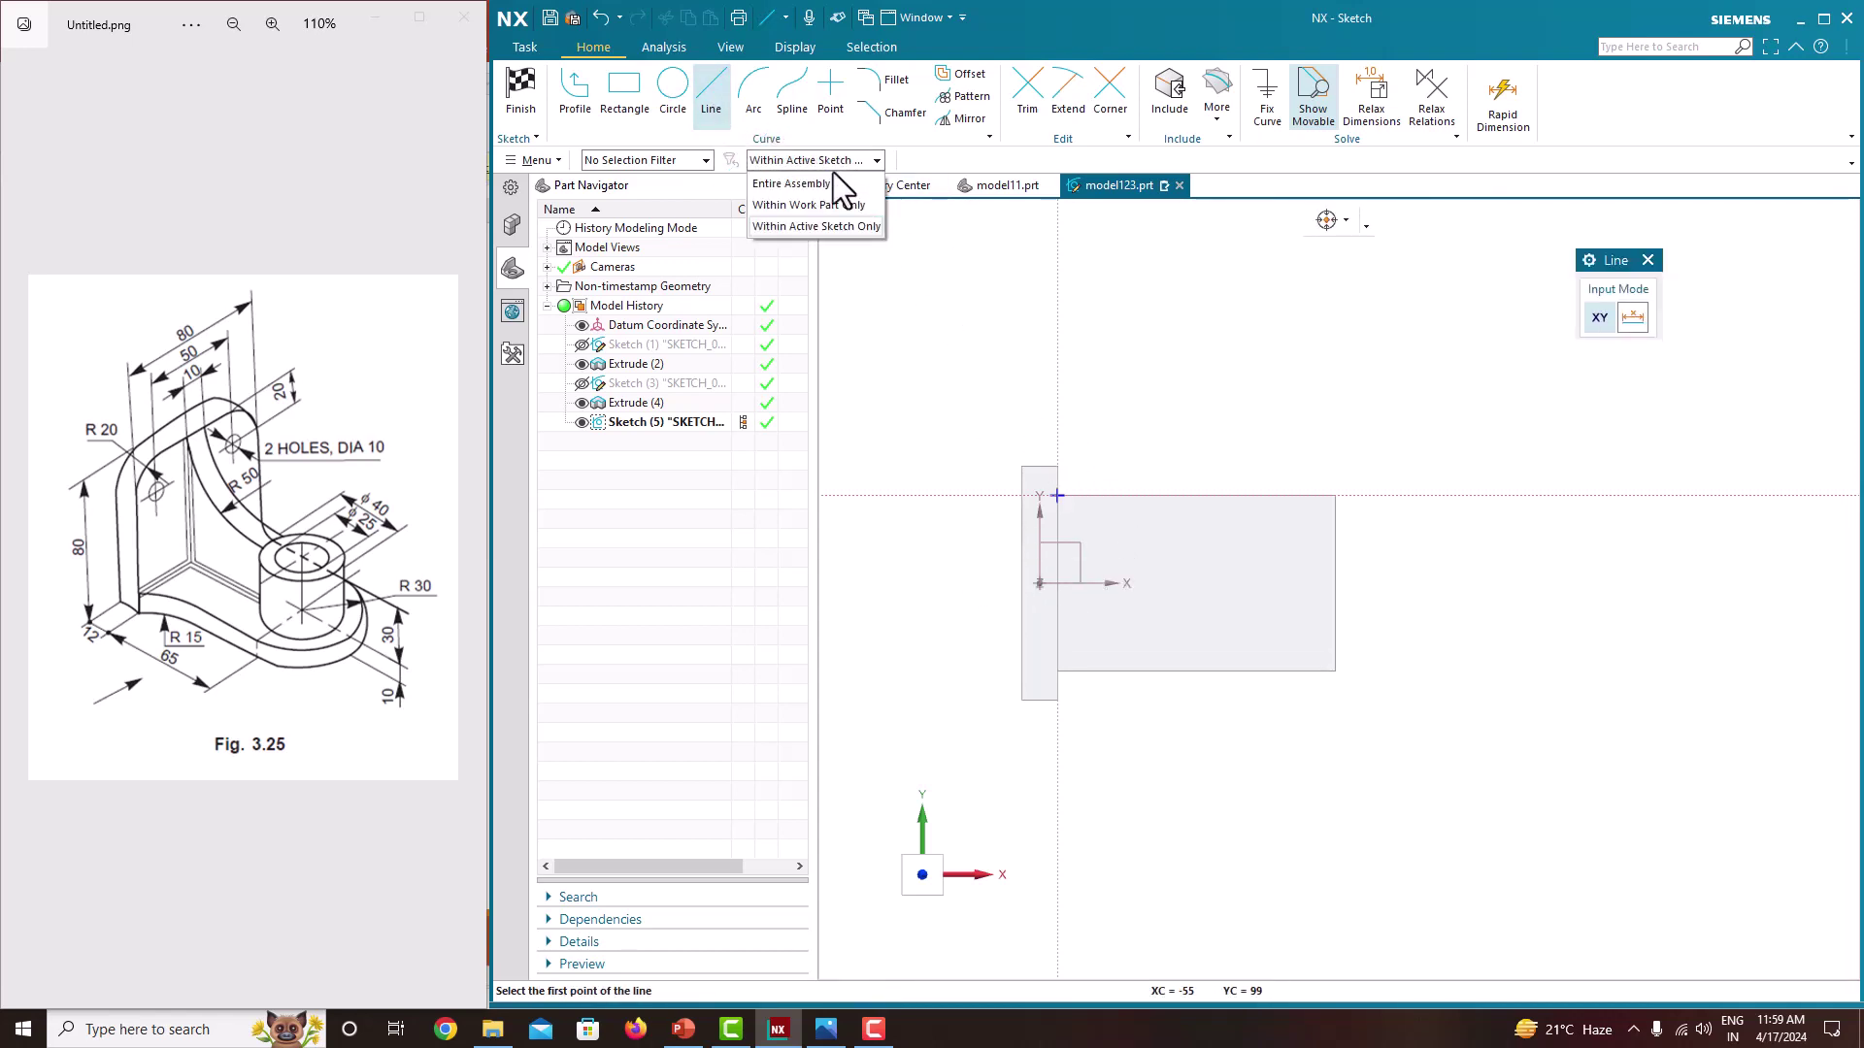
left_click(833, 180)
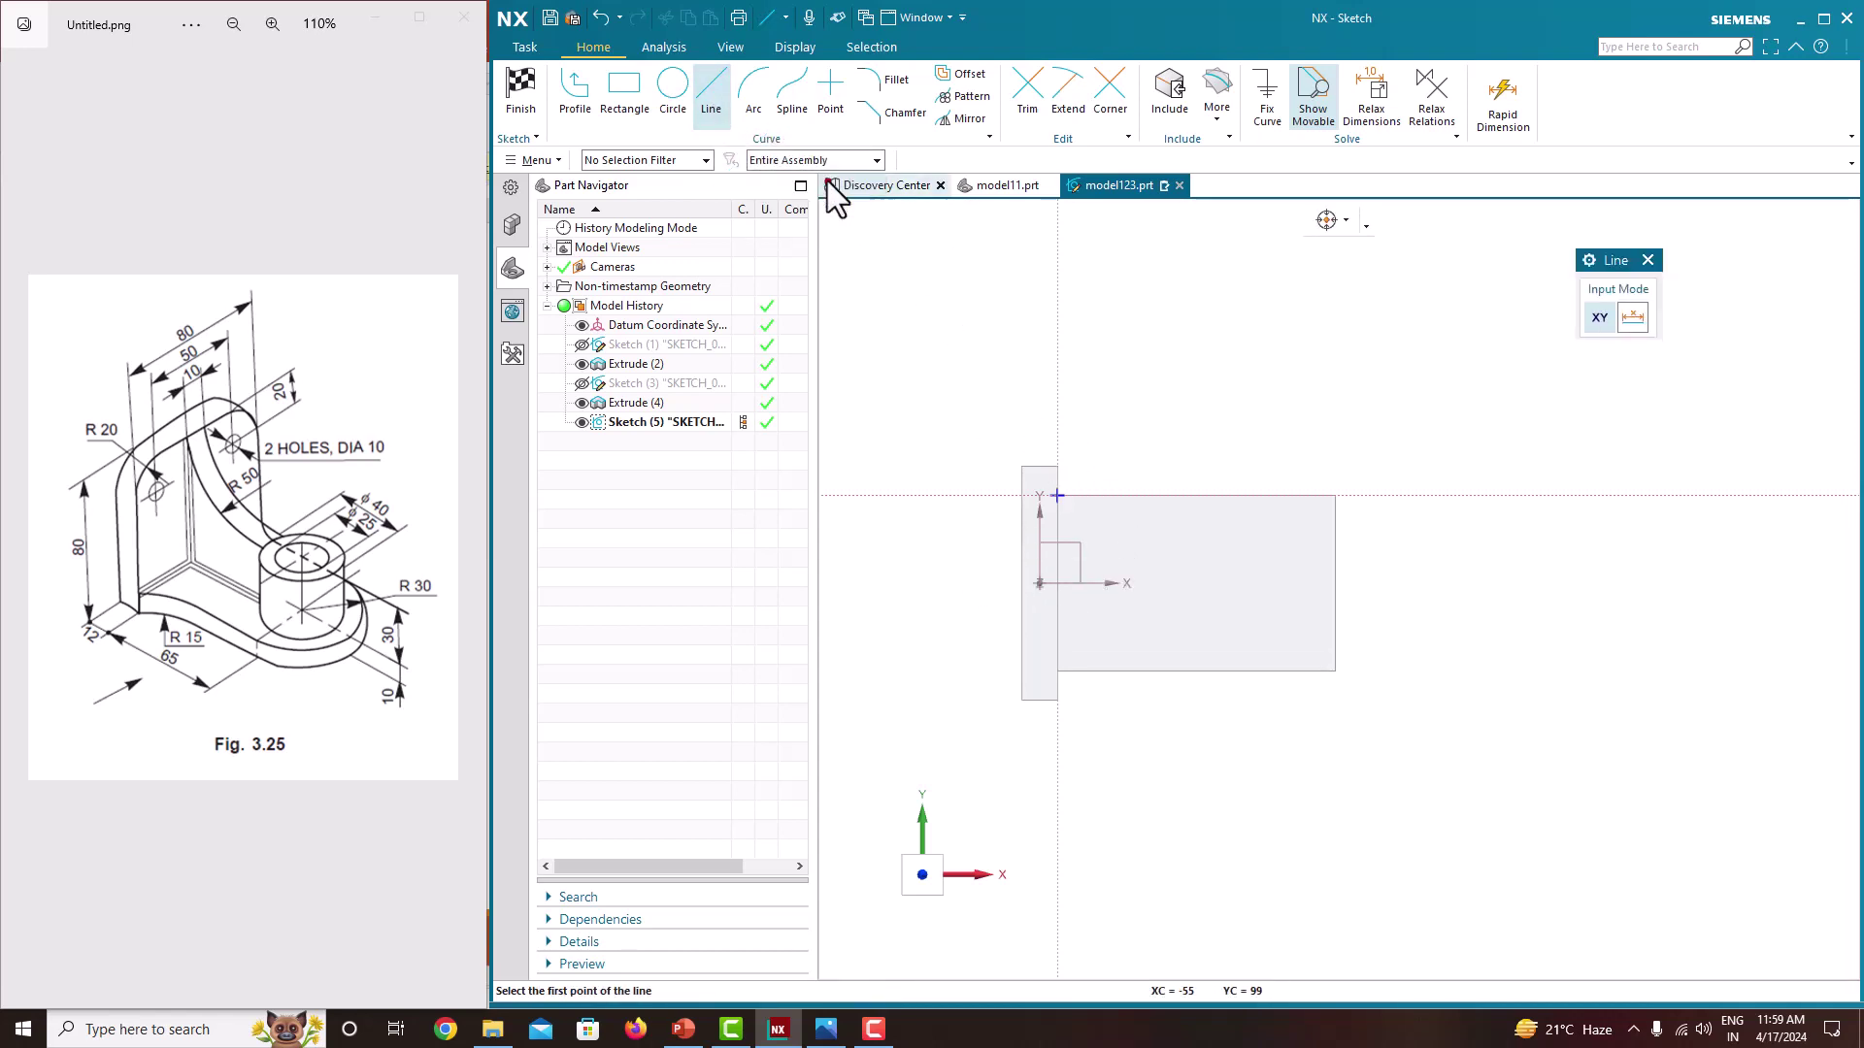
left_click(1023, 582)
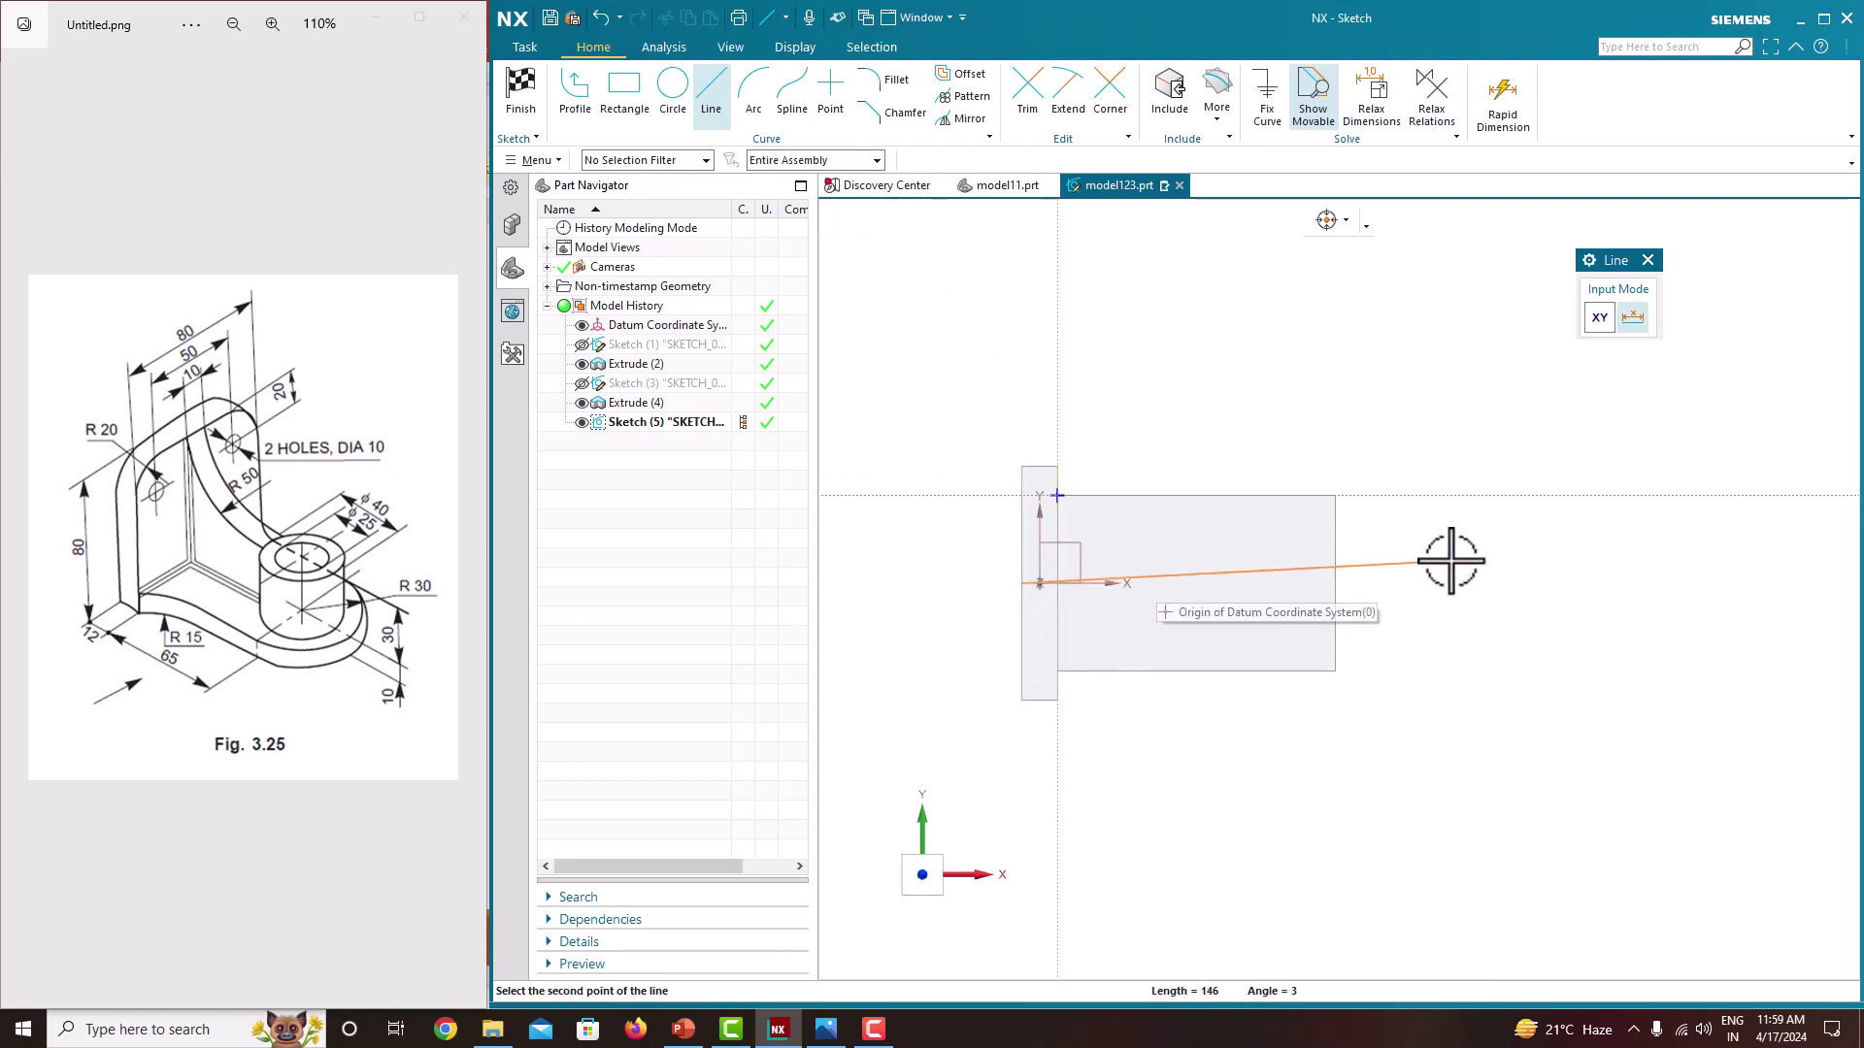
left_click(1446, 582)
key("Escape")
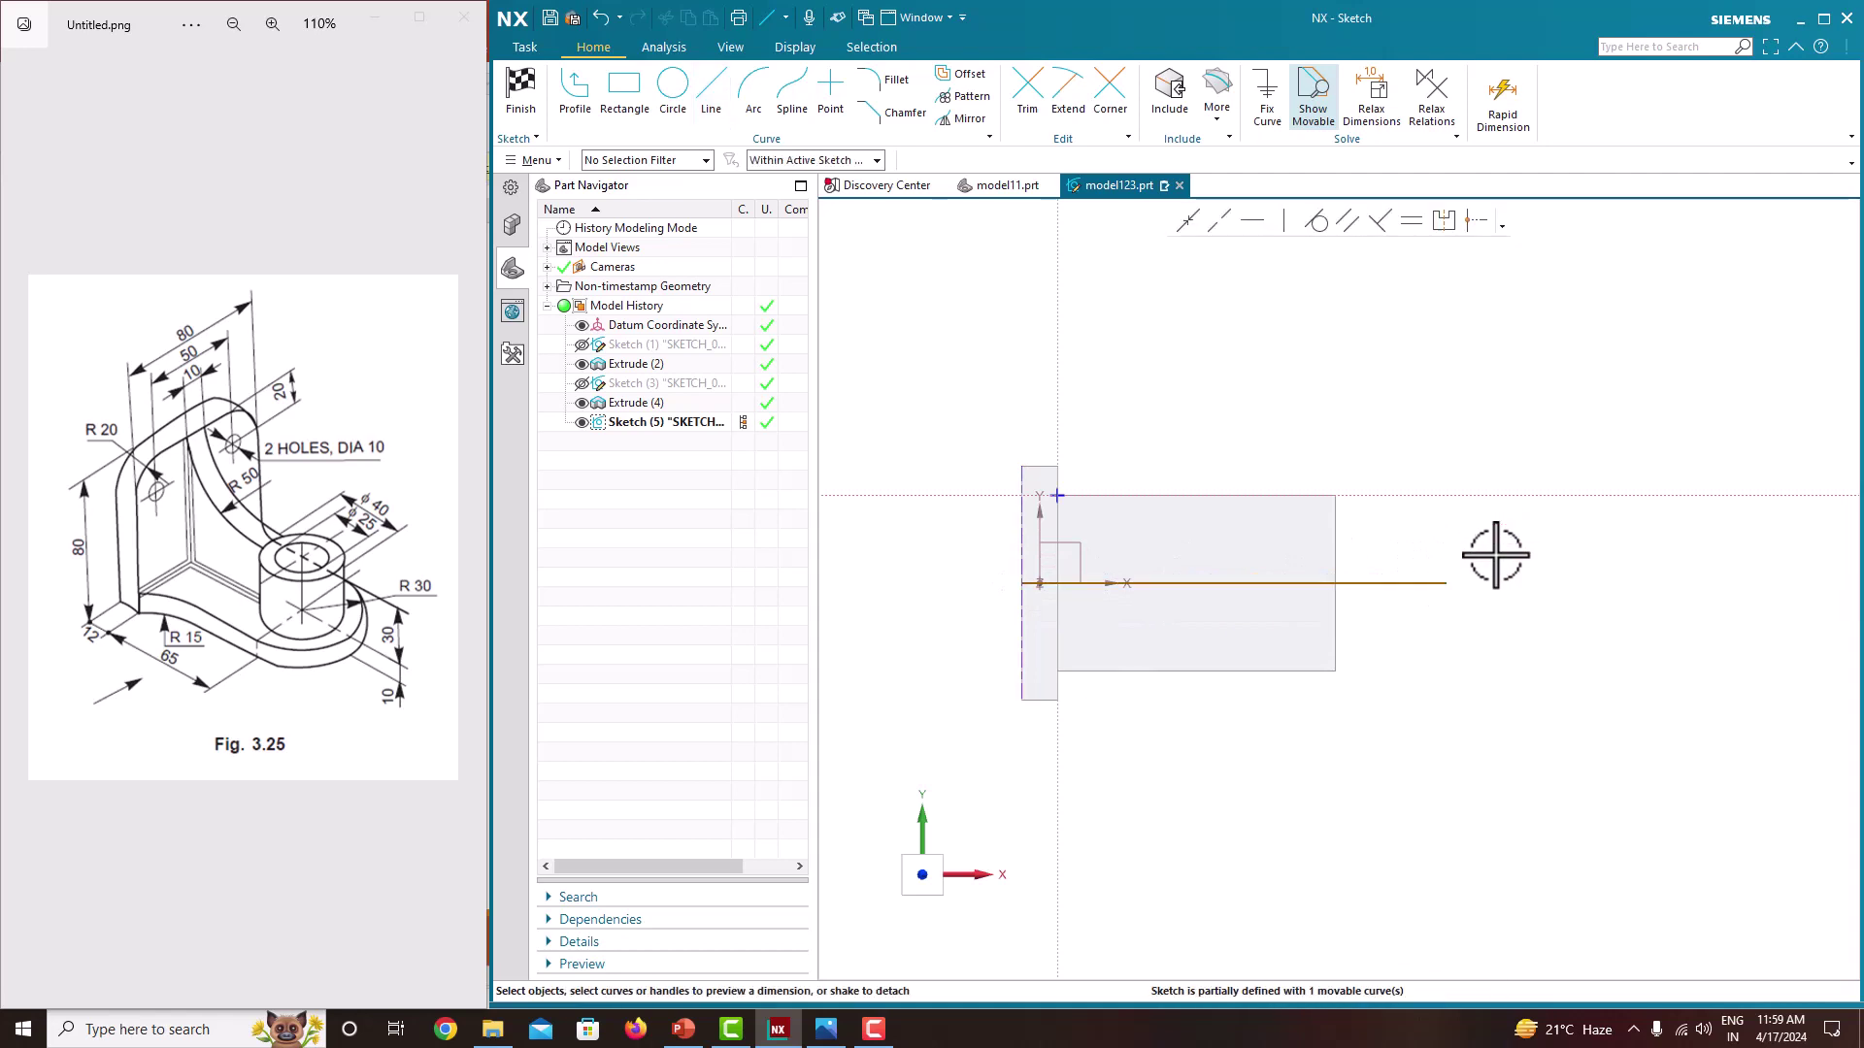
Step: Set the horizontal centre line's length to 150 mm and convert it to a reference line
left_click(1386, 582)
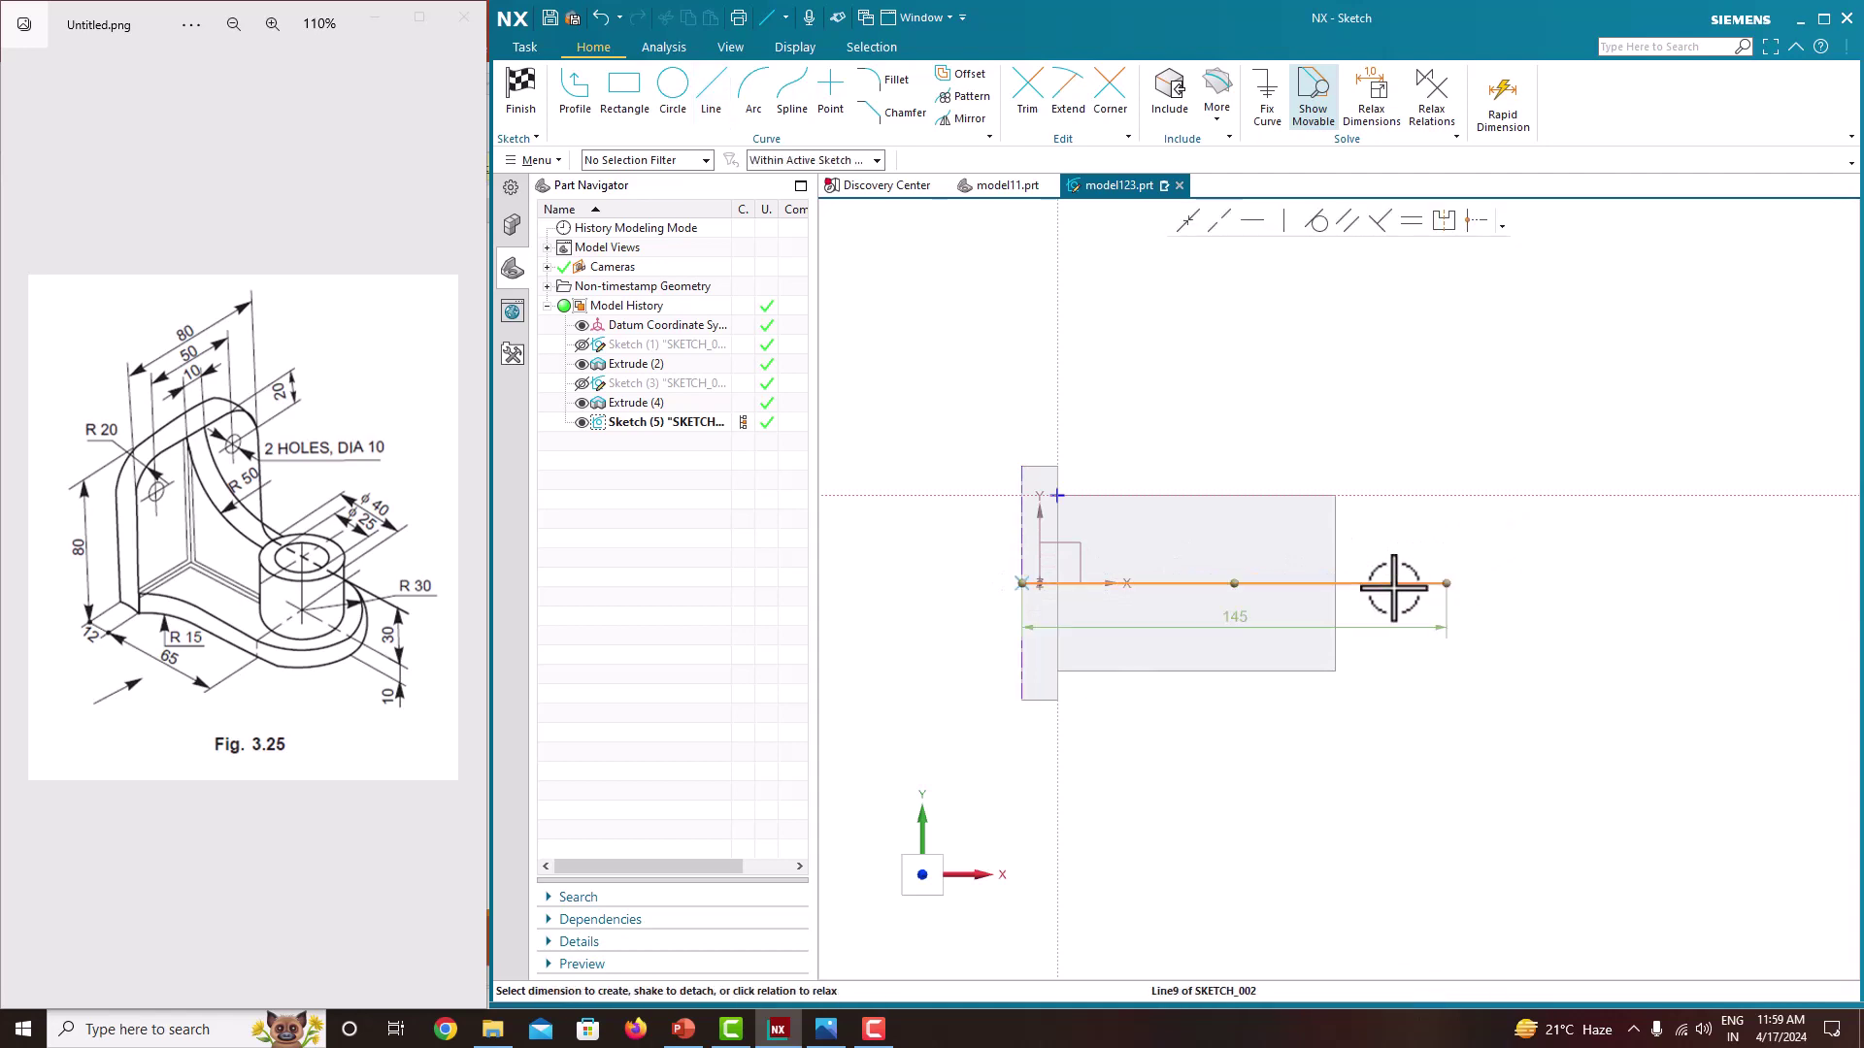
left_click(1235, 622)
type("150")
key("Return")
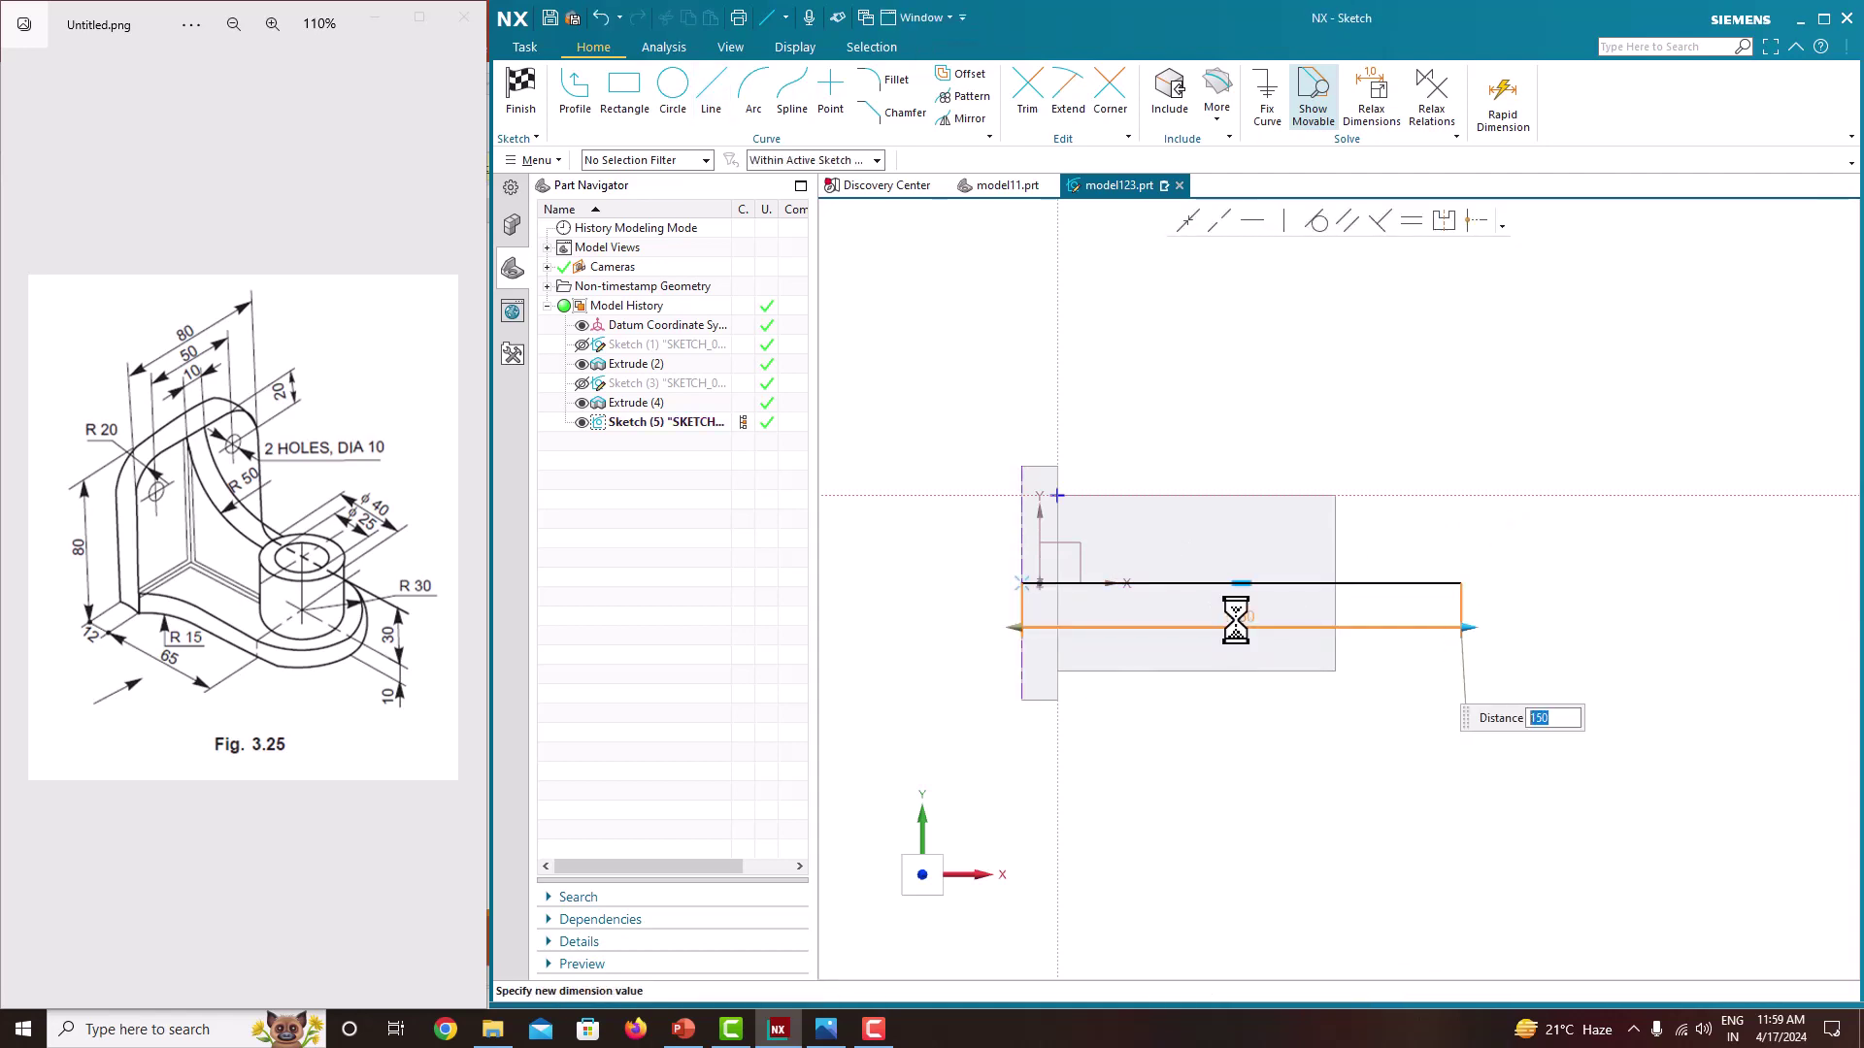
left_click(1531, 632)
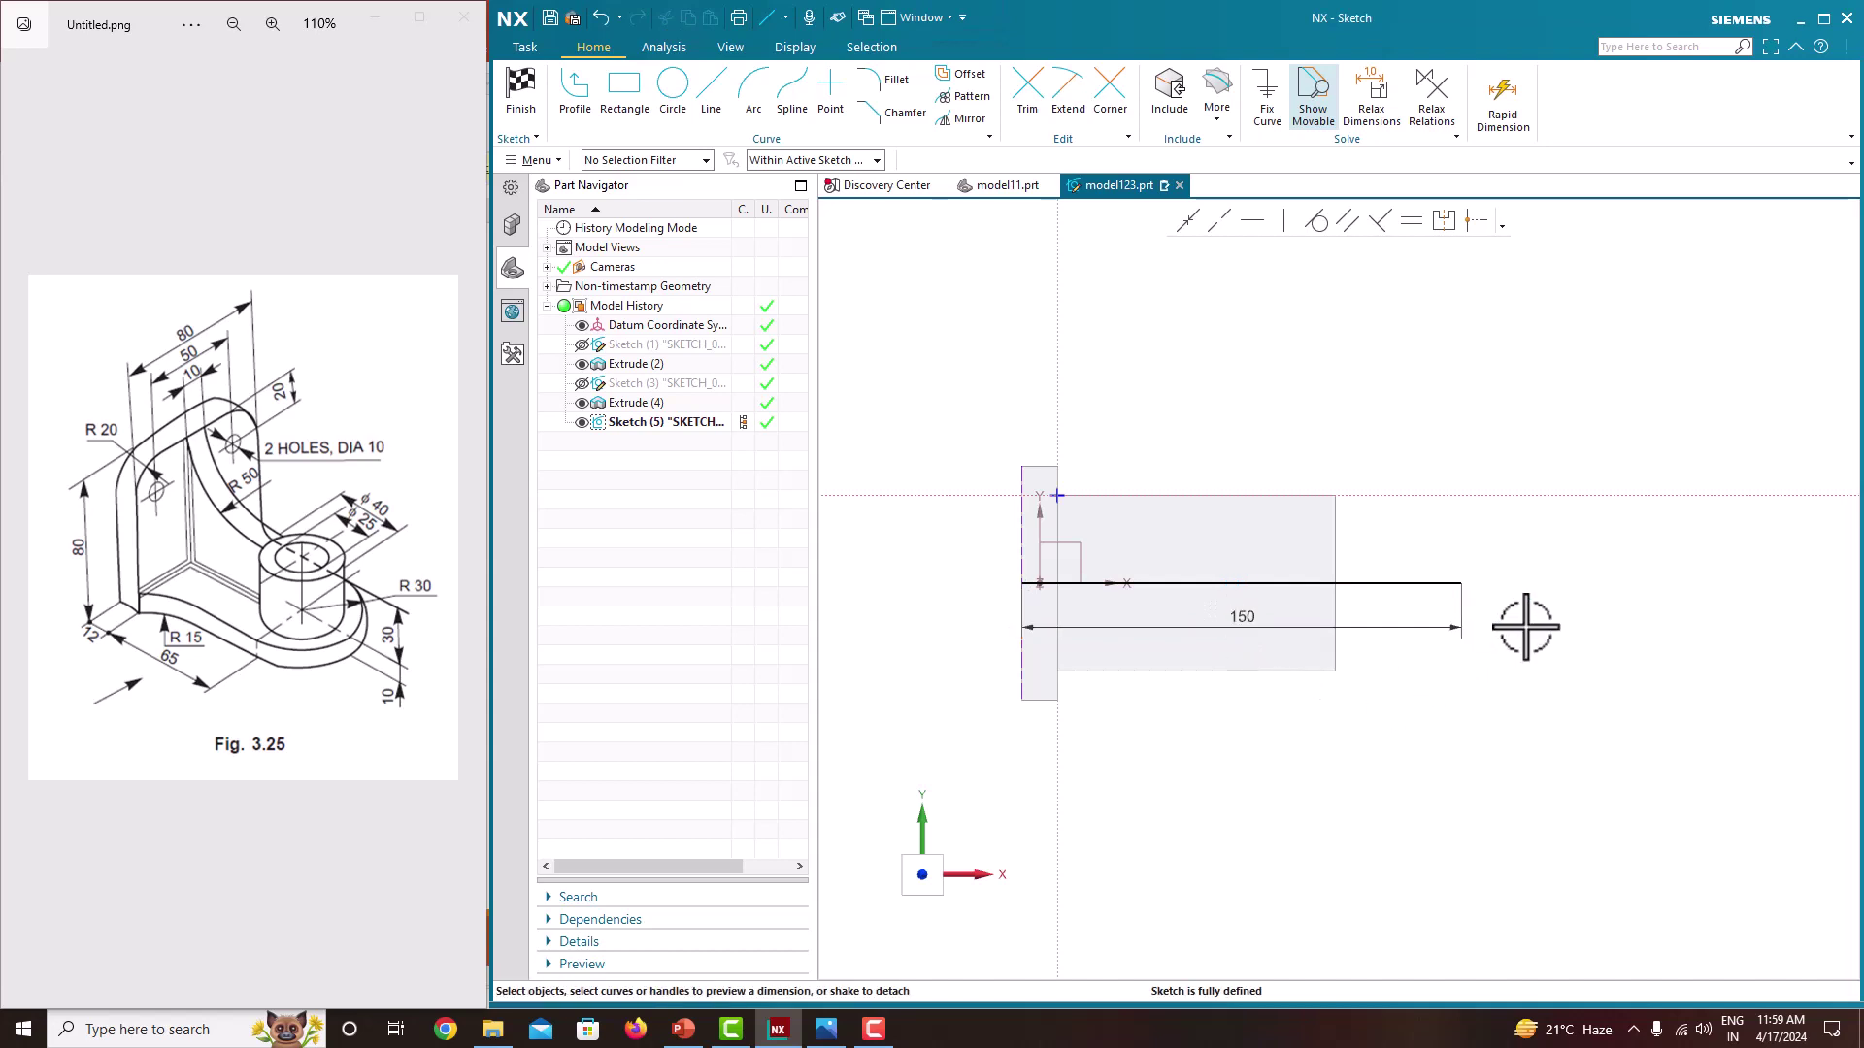
left_click(1221, 583)
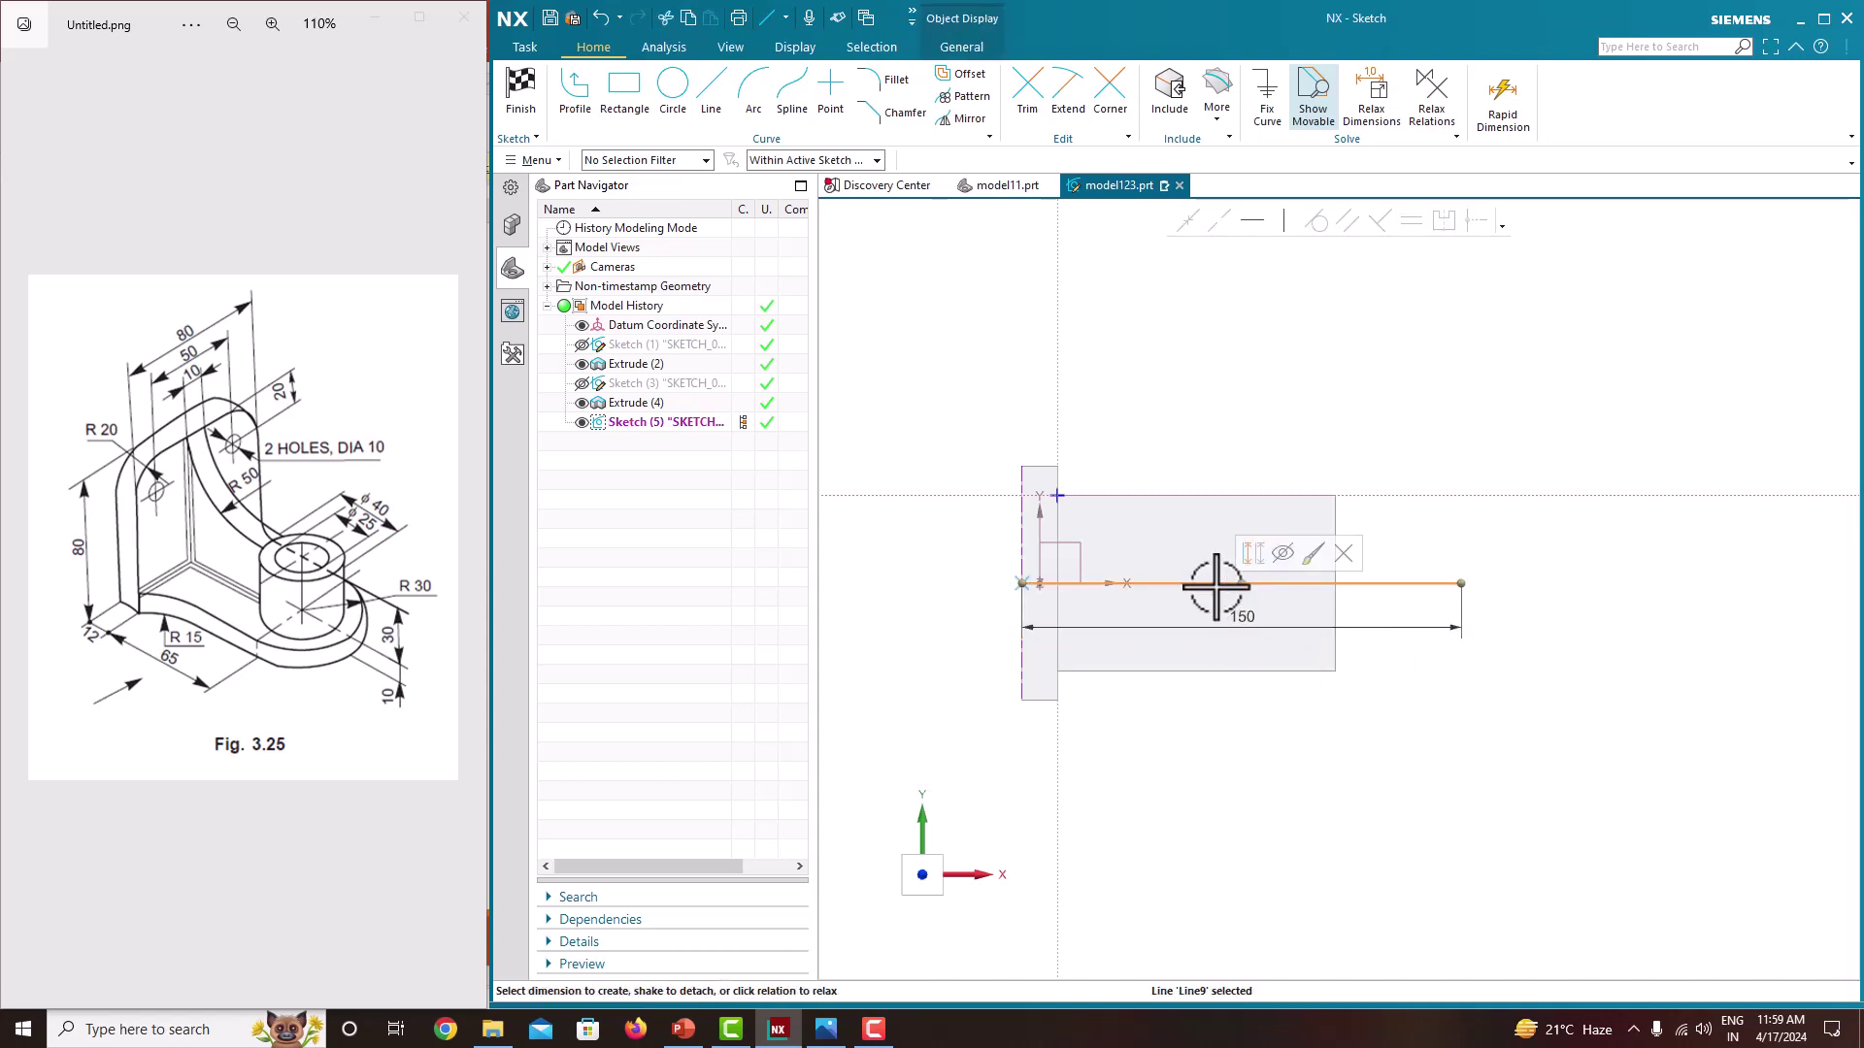
key("d")
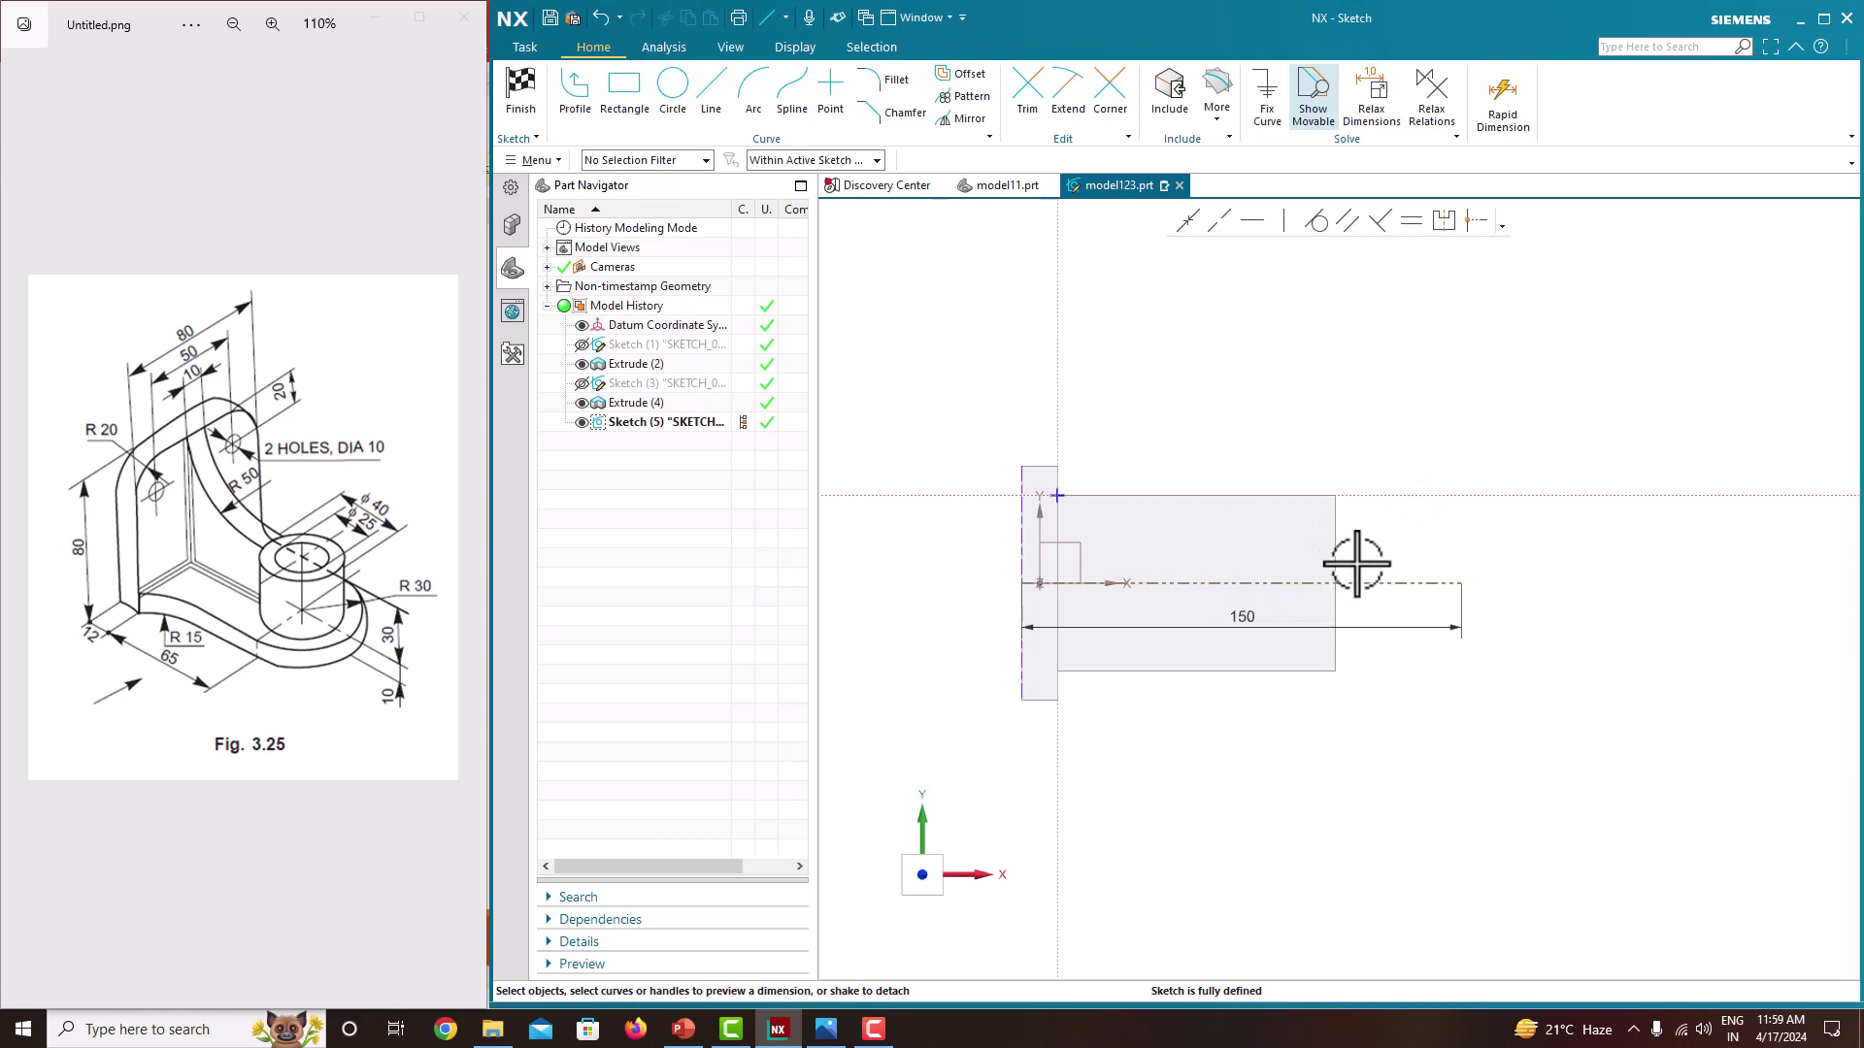
Step: Draw a circle centred on the reference line near the base's free end and set its diameter to 40 mm
left_click(673, 94)
left_click(1276, 582)
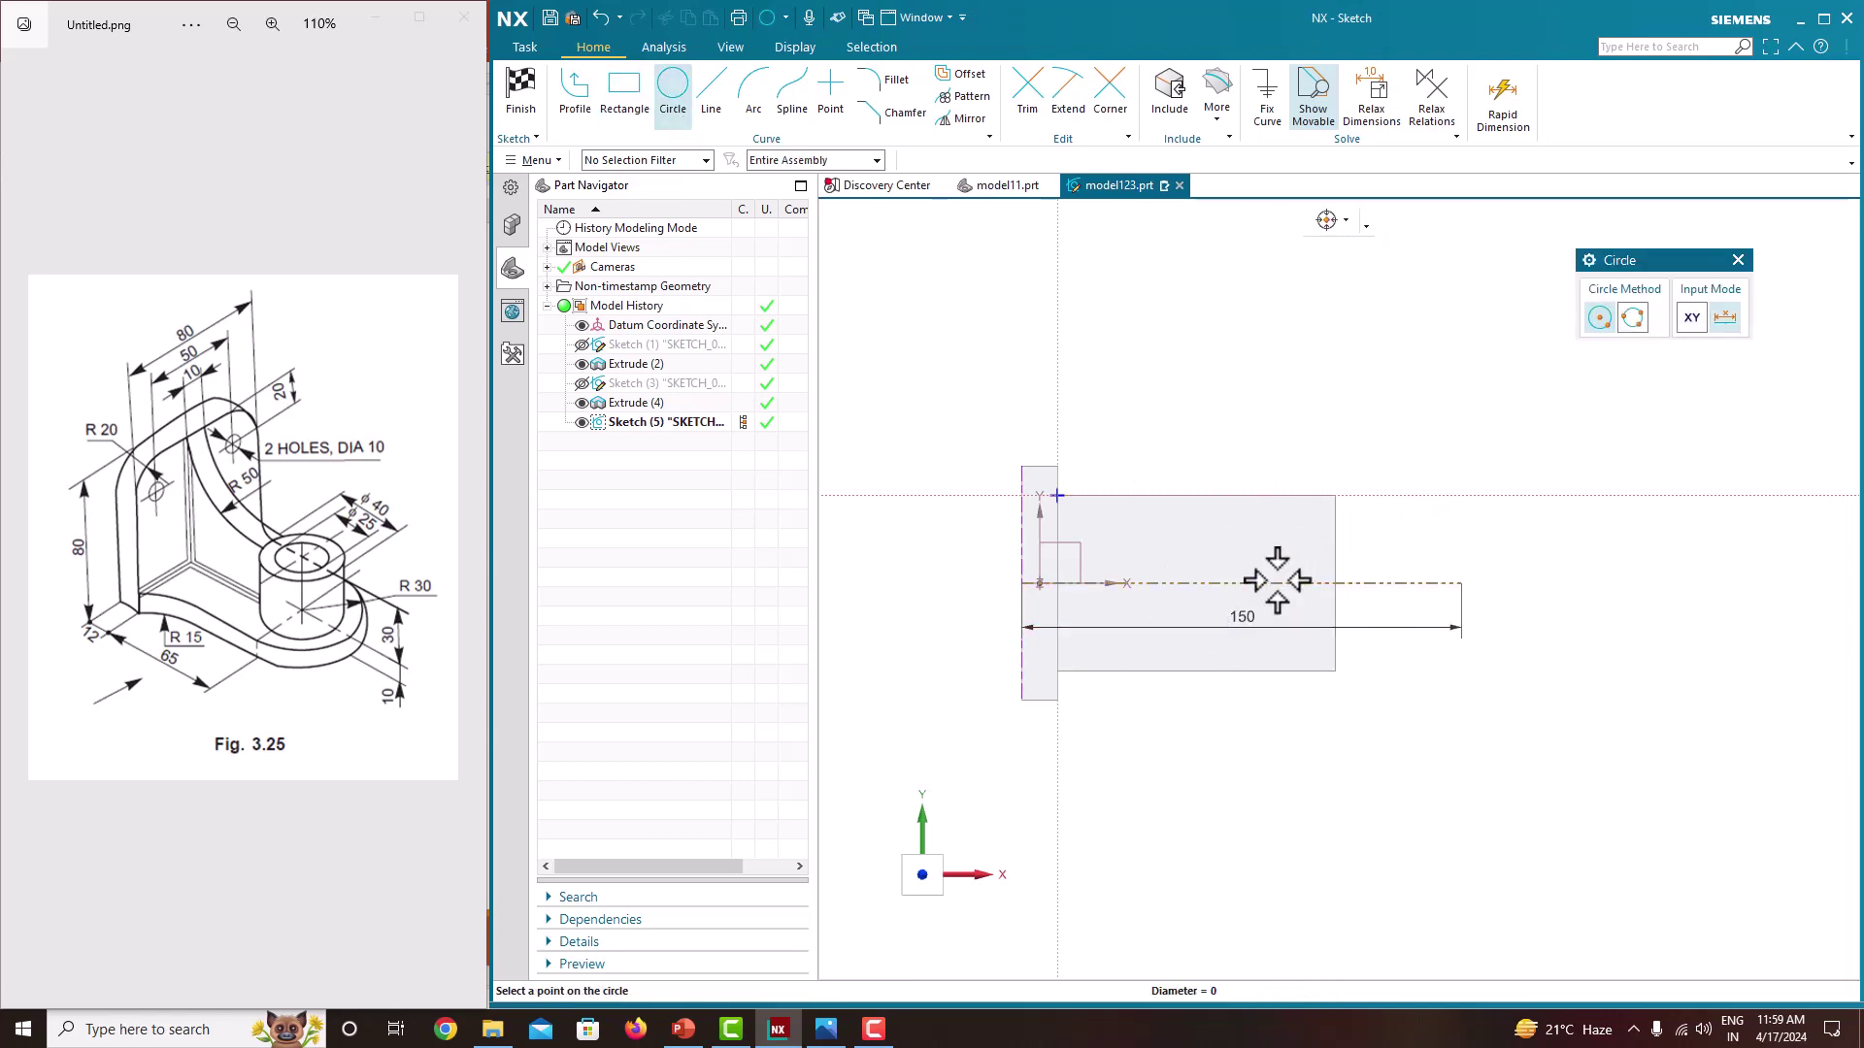
left_click(1251, 533)
key("Escape")
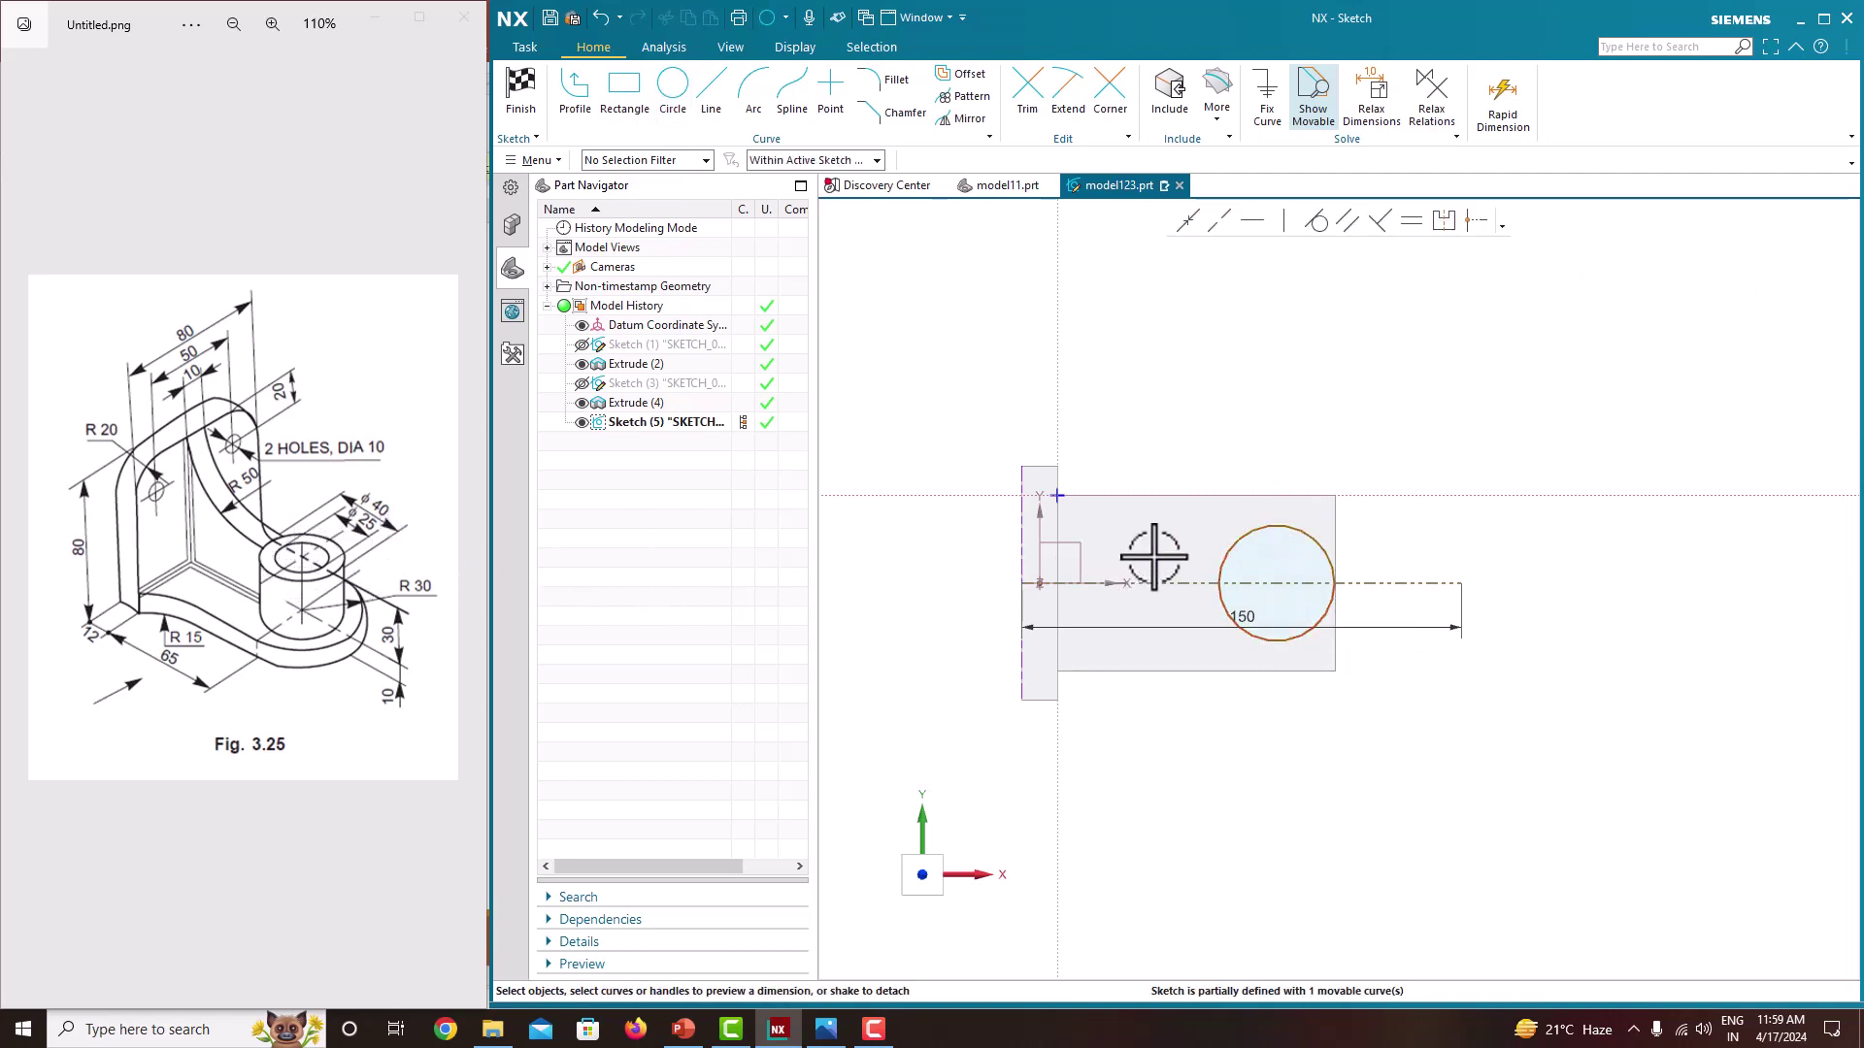
left_click(1334, 548)
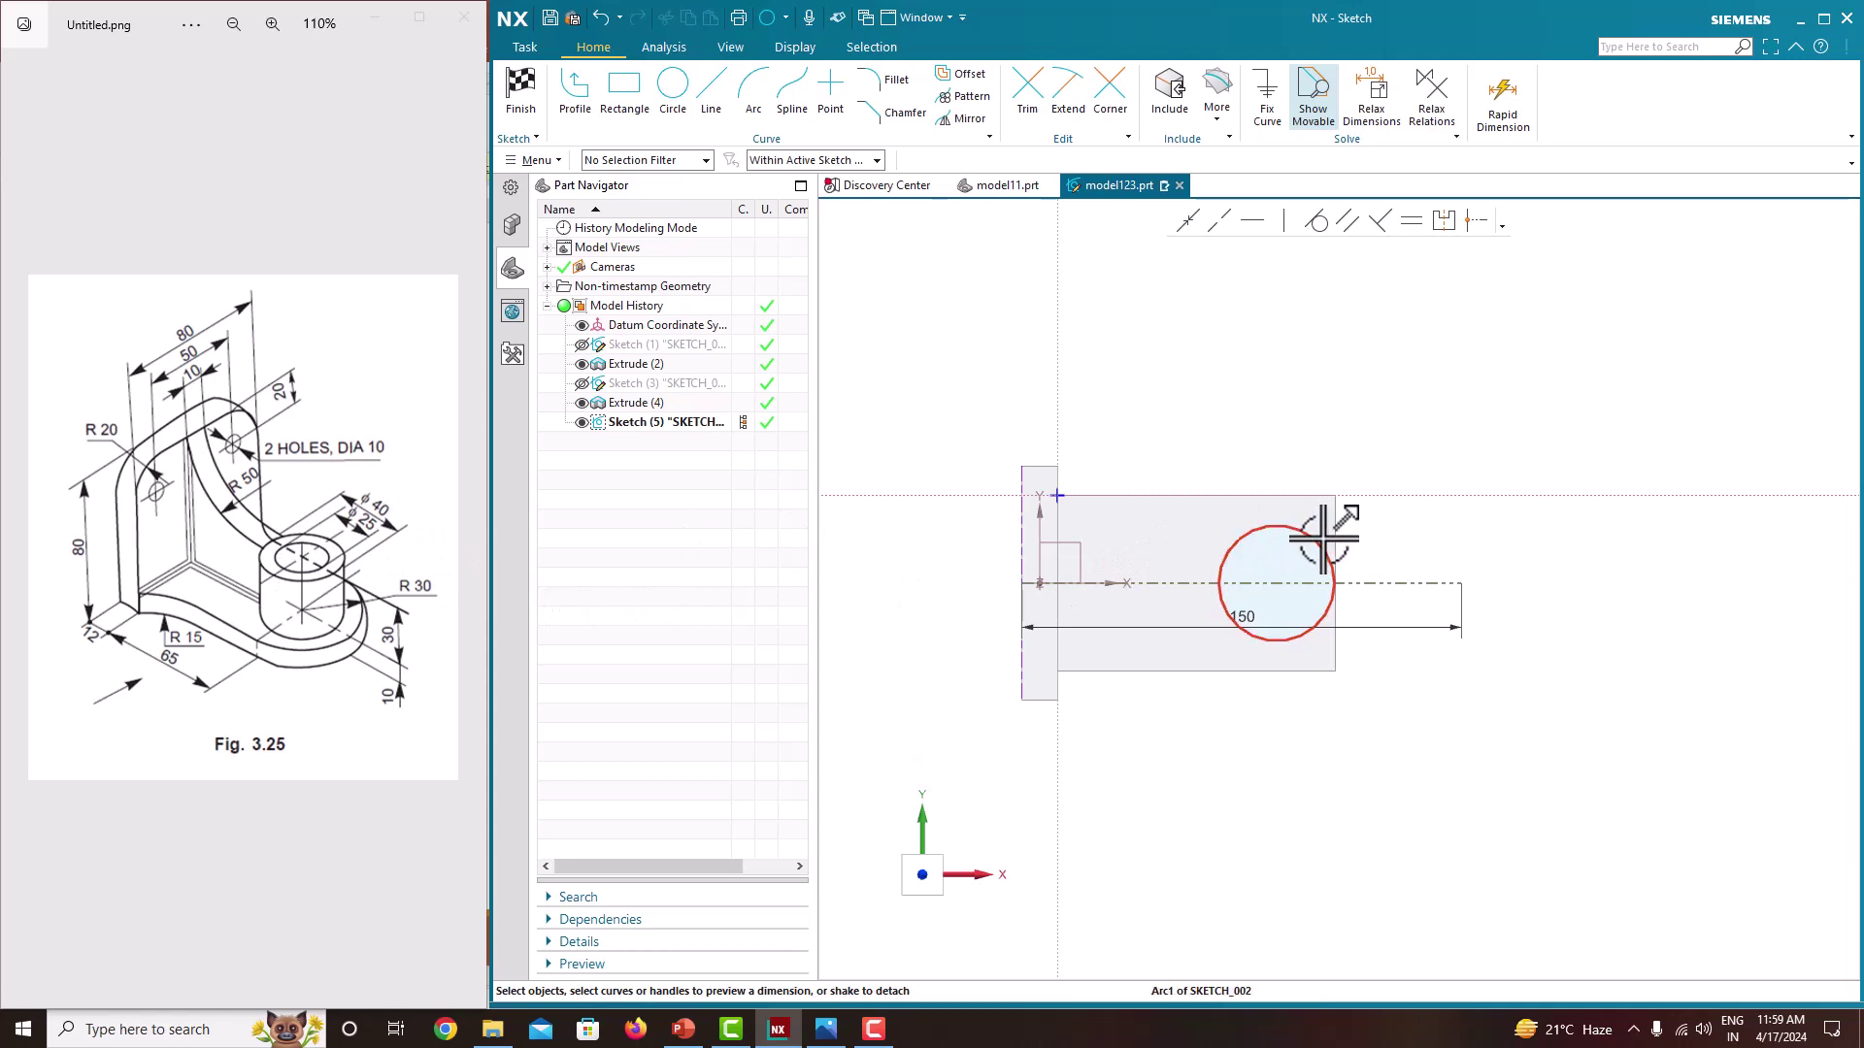
left_click(1372, 532)
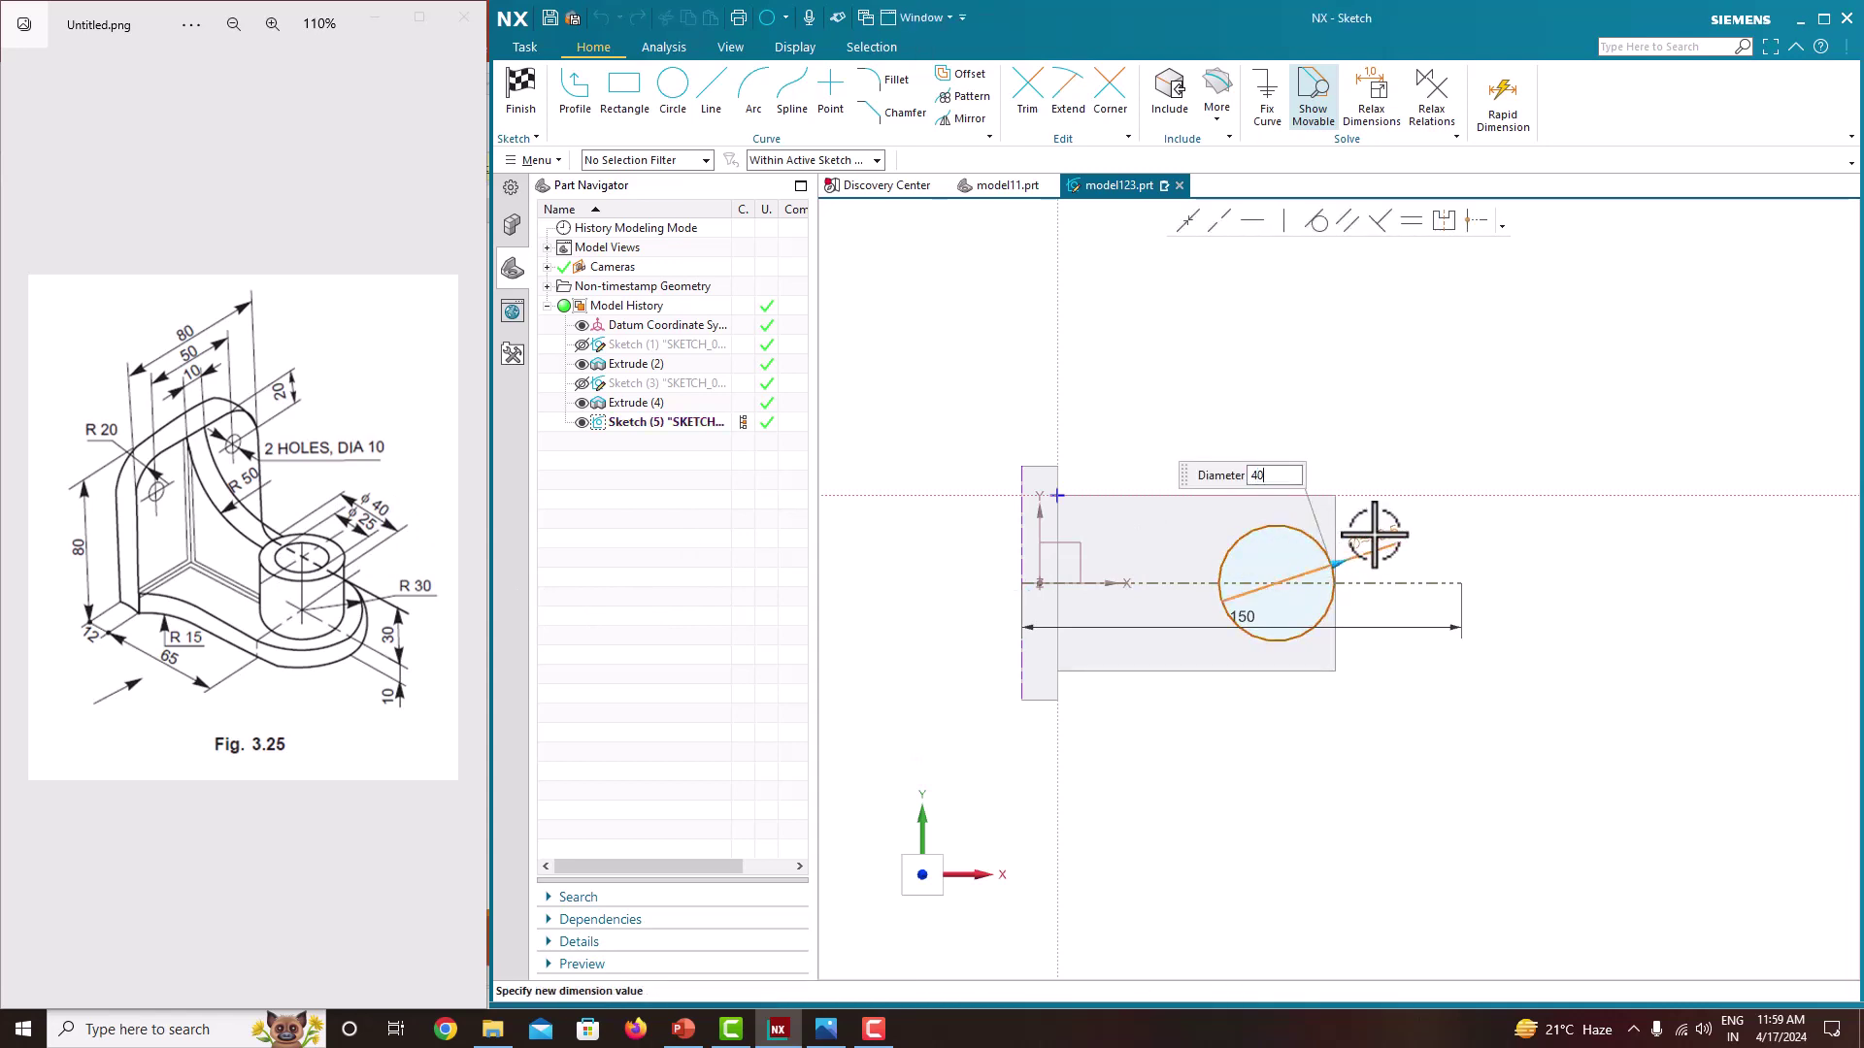
key("Return")
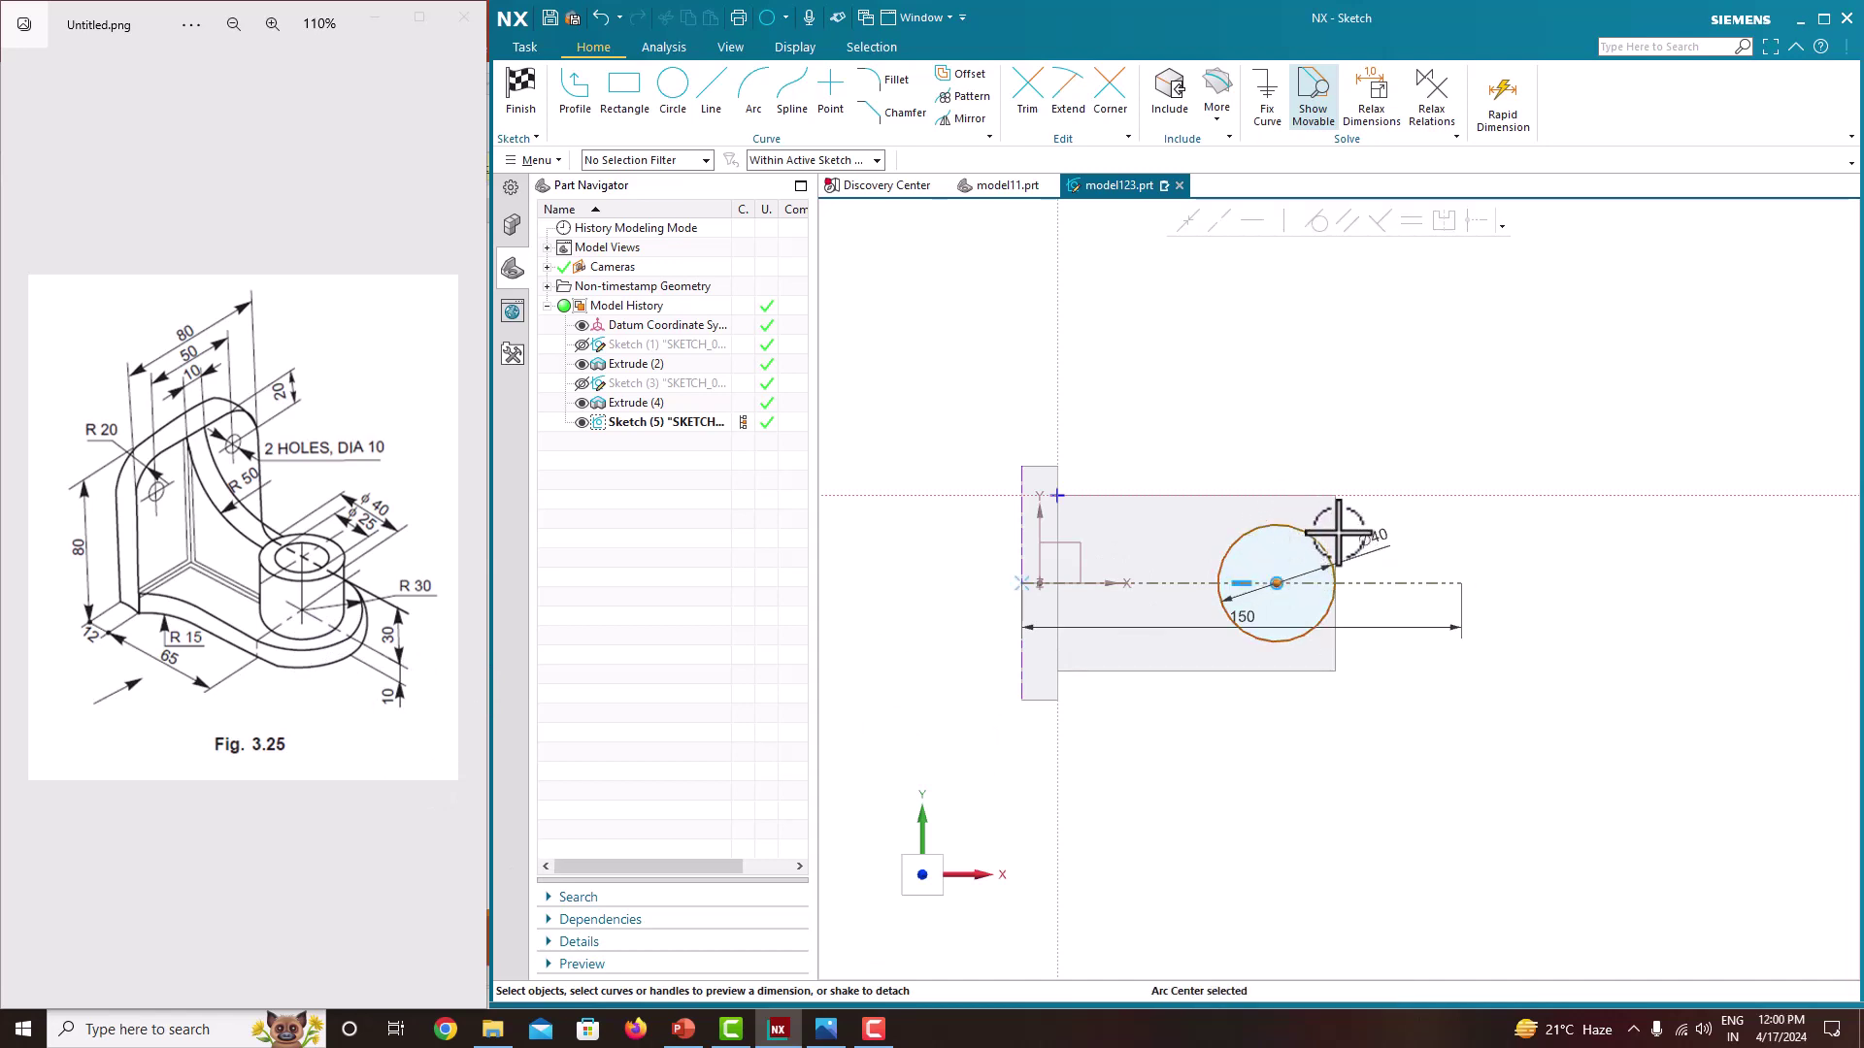
Step: Dimension the circle's centre 30 mm from the base's free end, using selection scope Entire Assembly, and finish the sketch
left_click(812, 159)
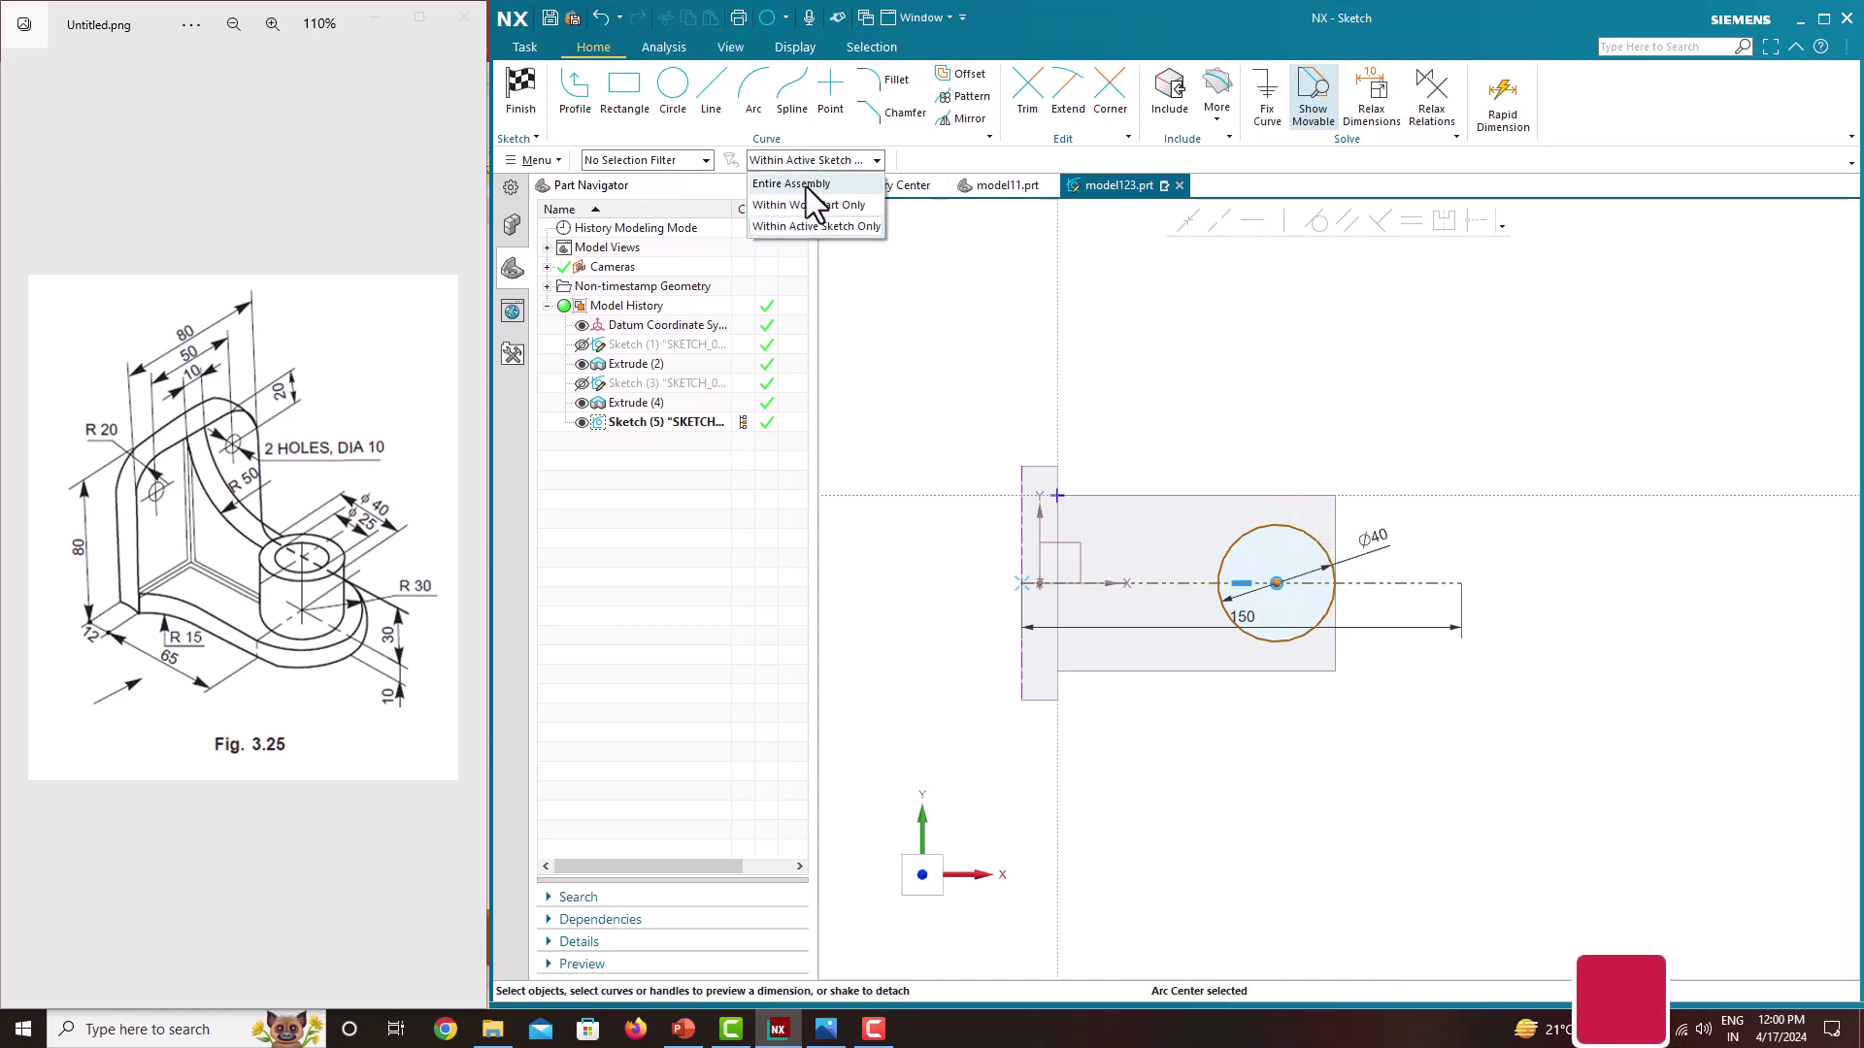
left_click(806, 186)
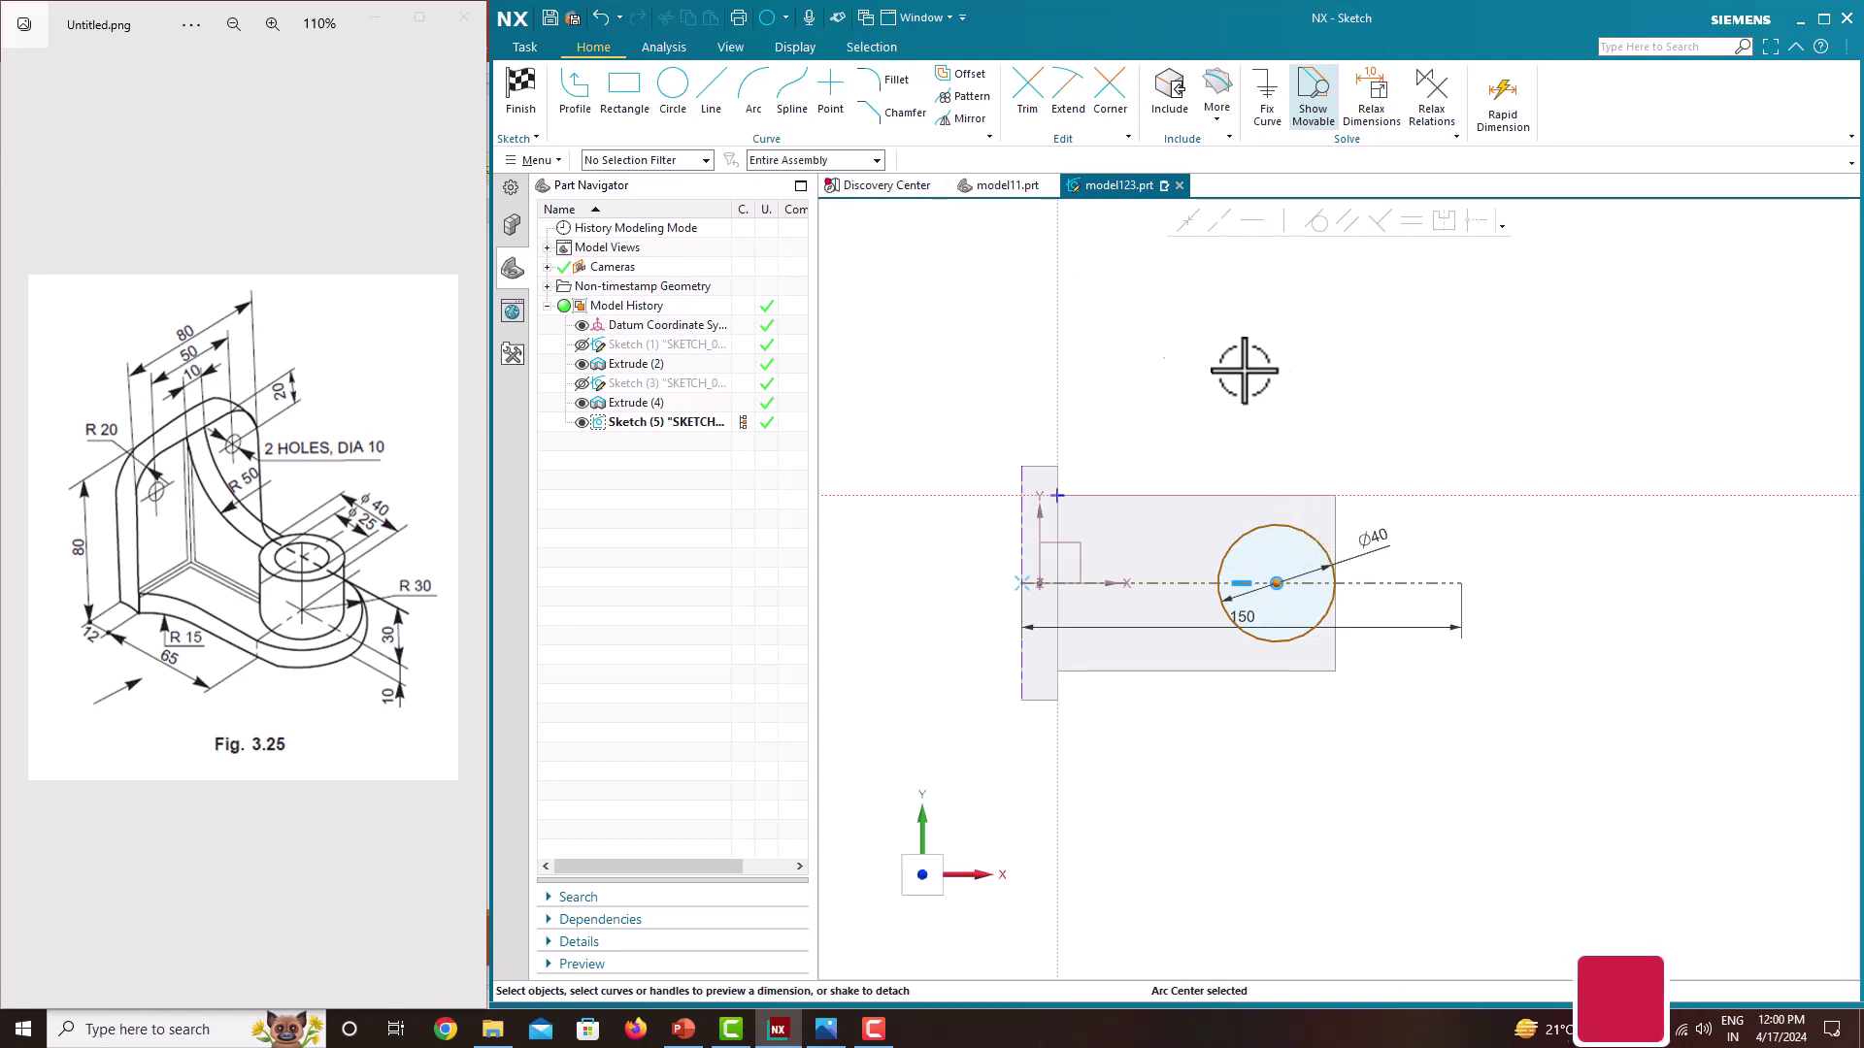
left_click(1338, 527)
left_click(1306, 594)
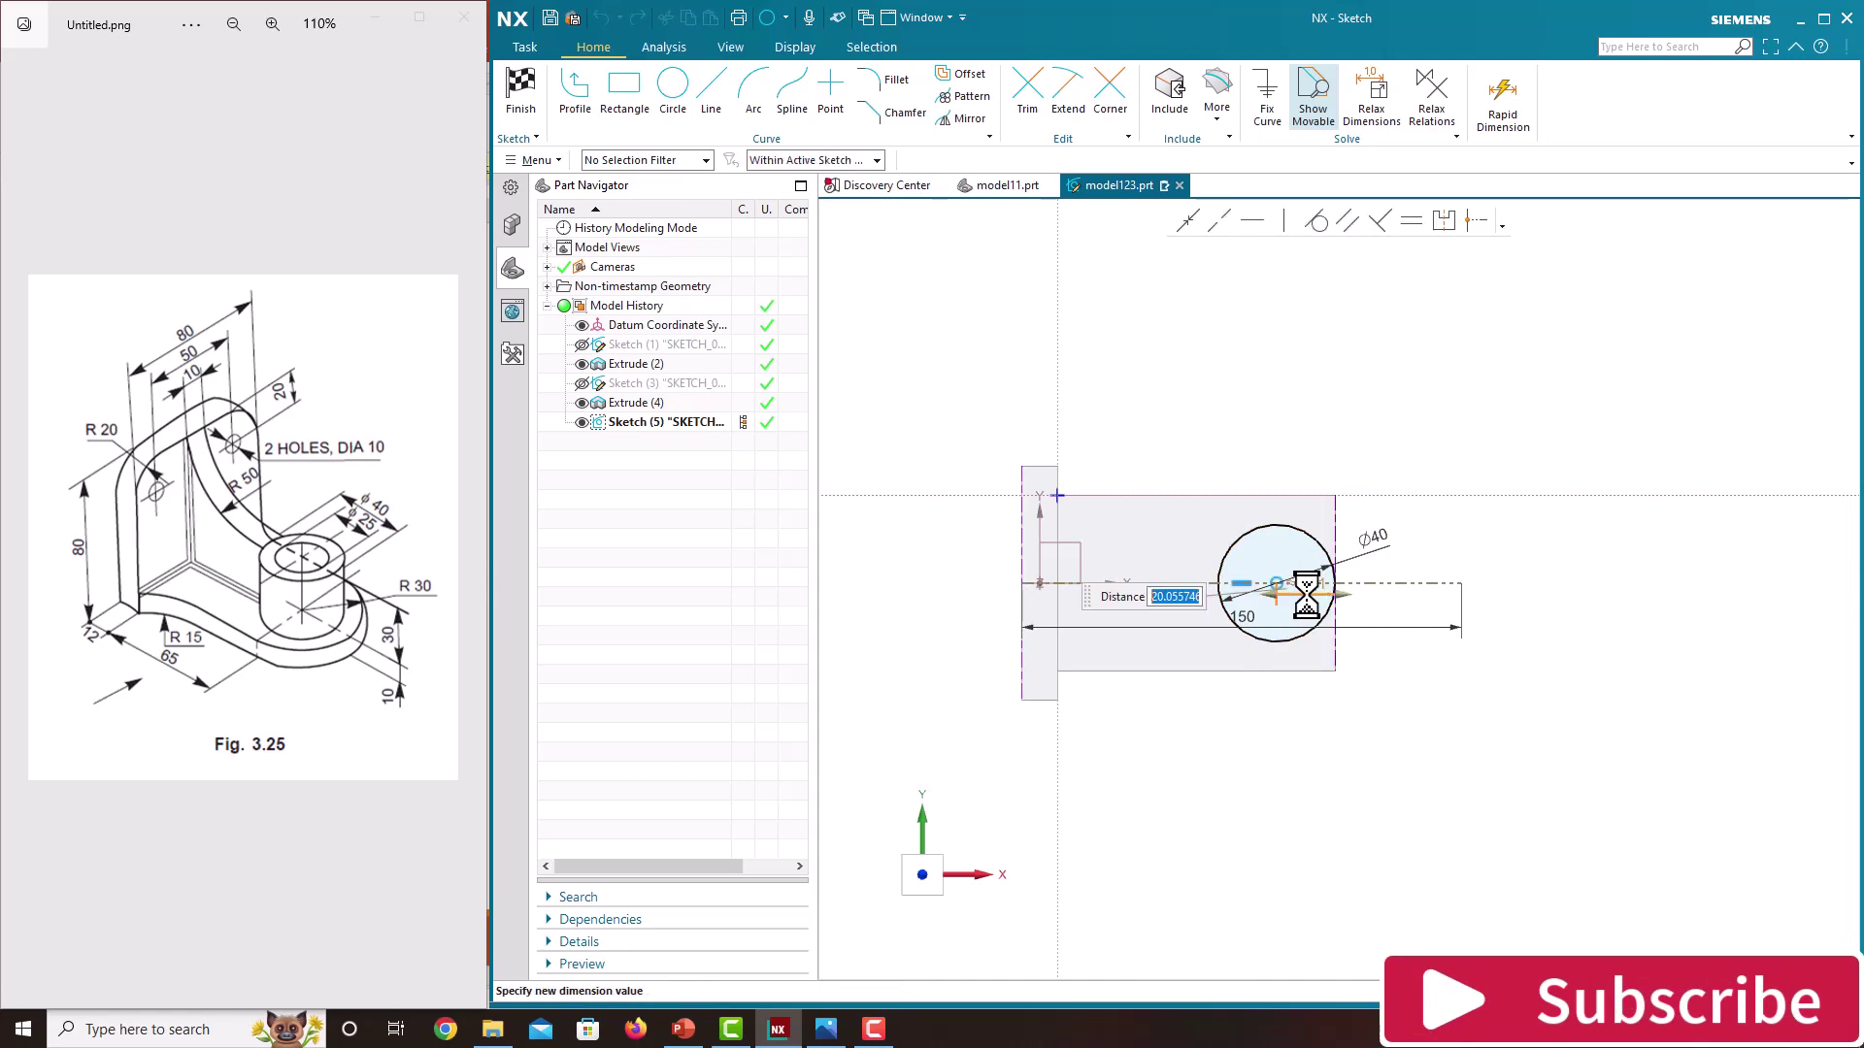
type("30")
key("Return")
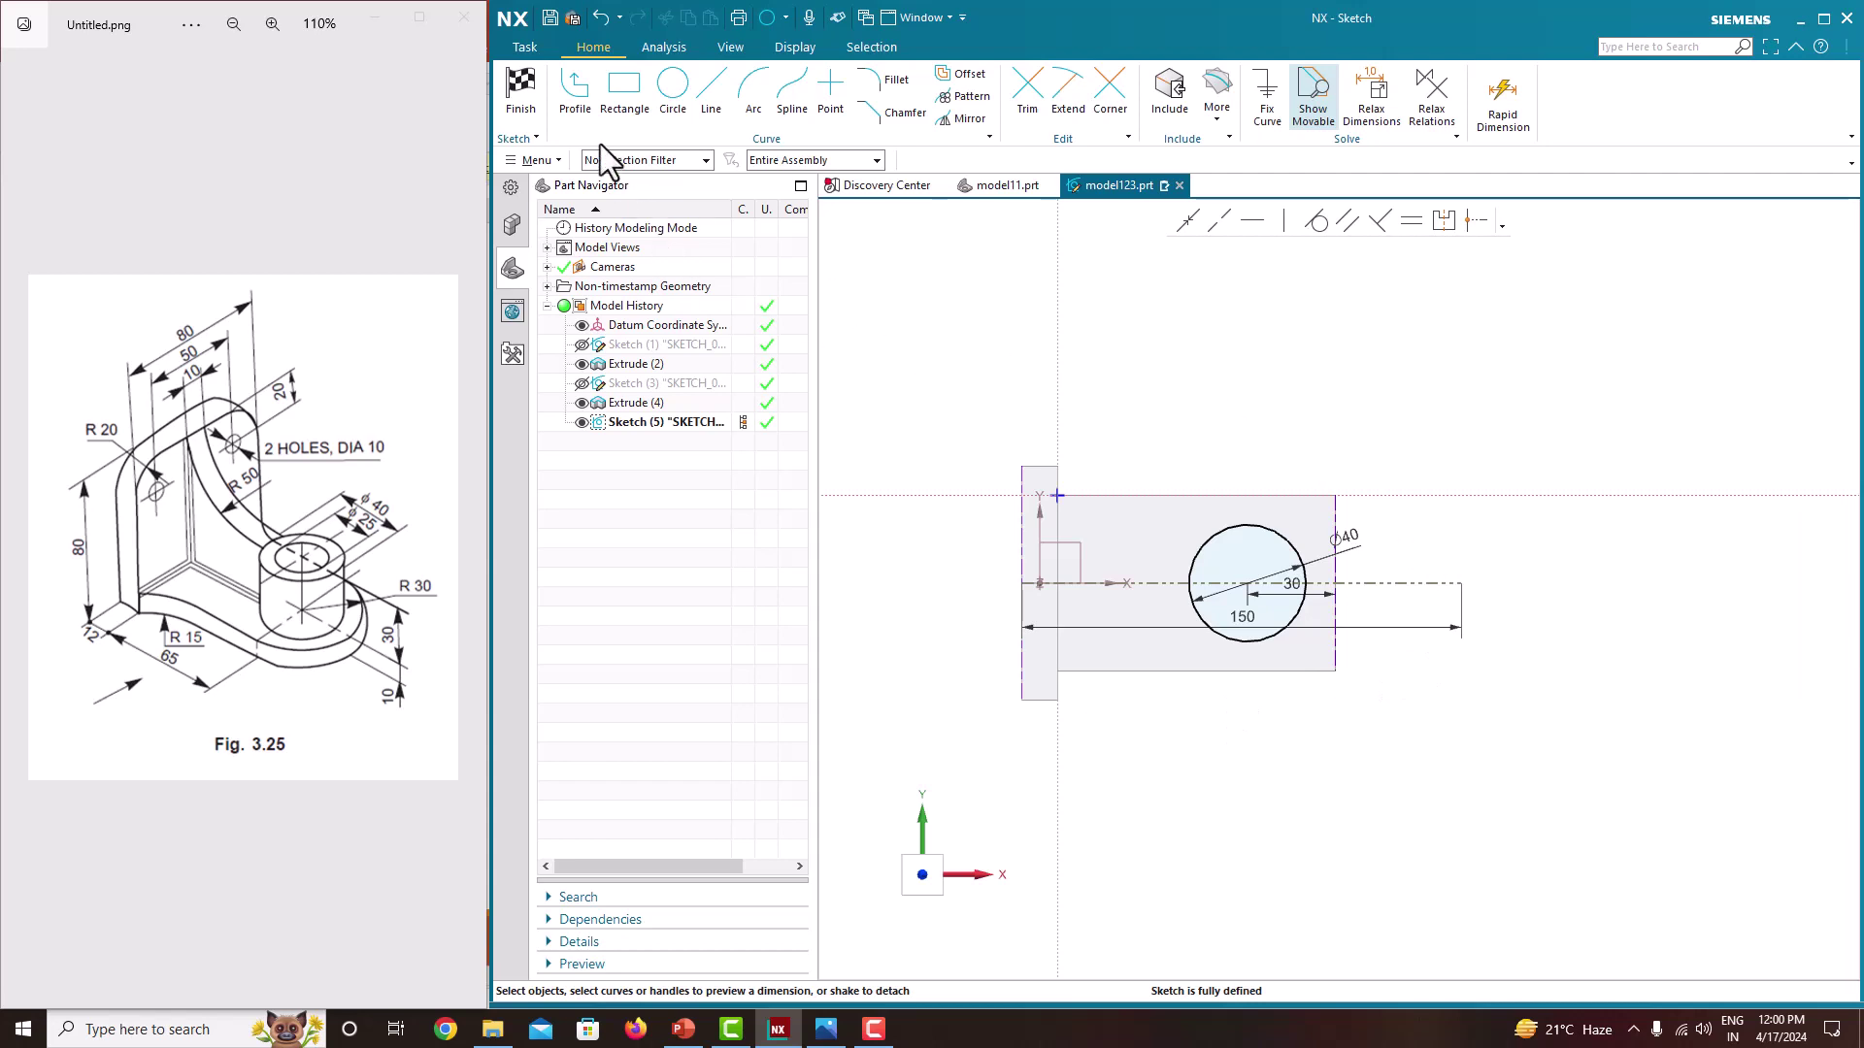
left_click(534, 101)
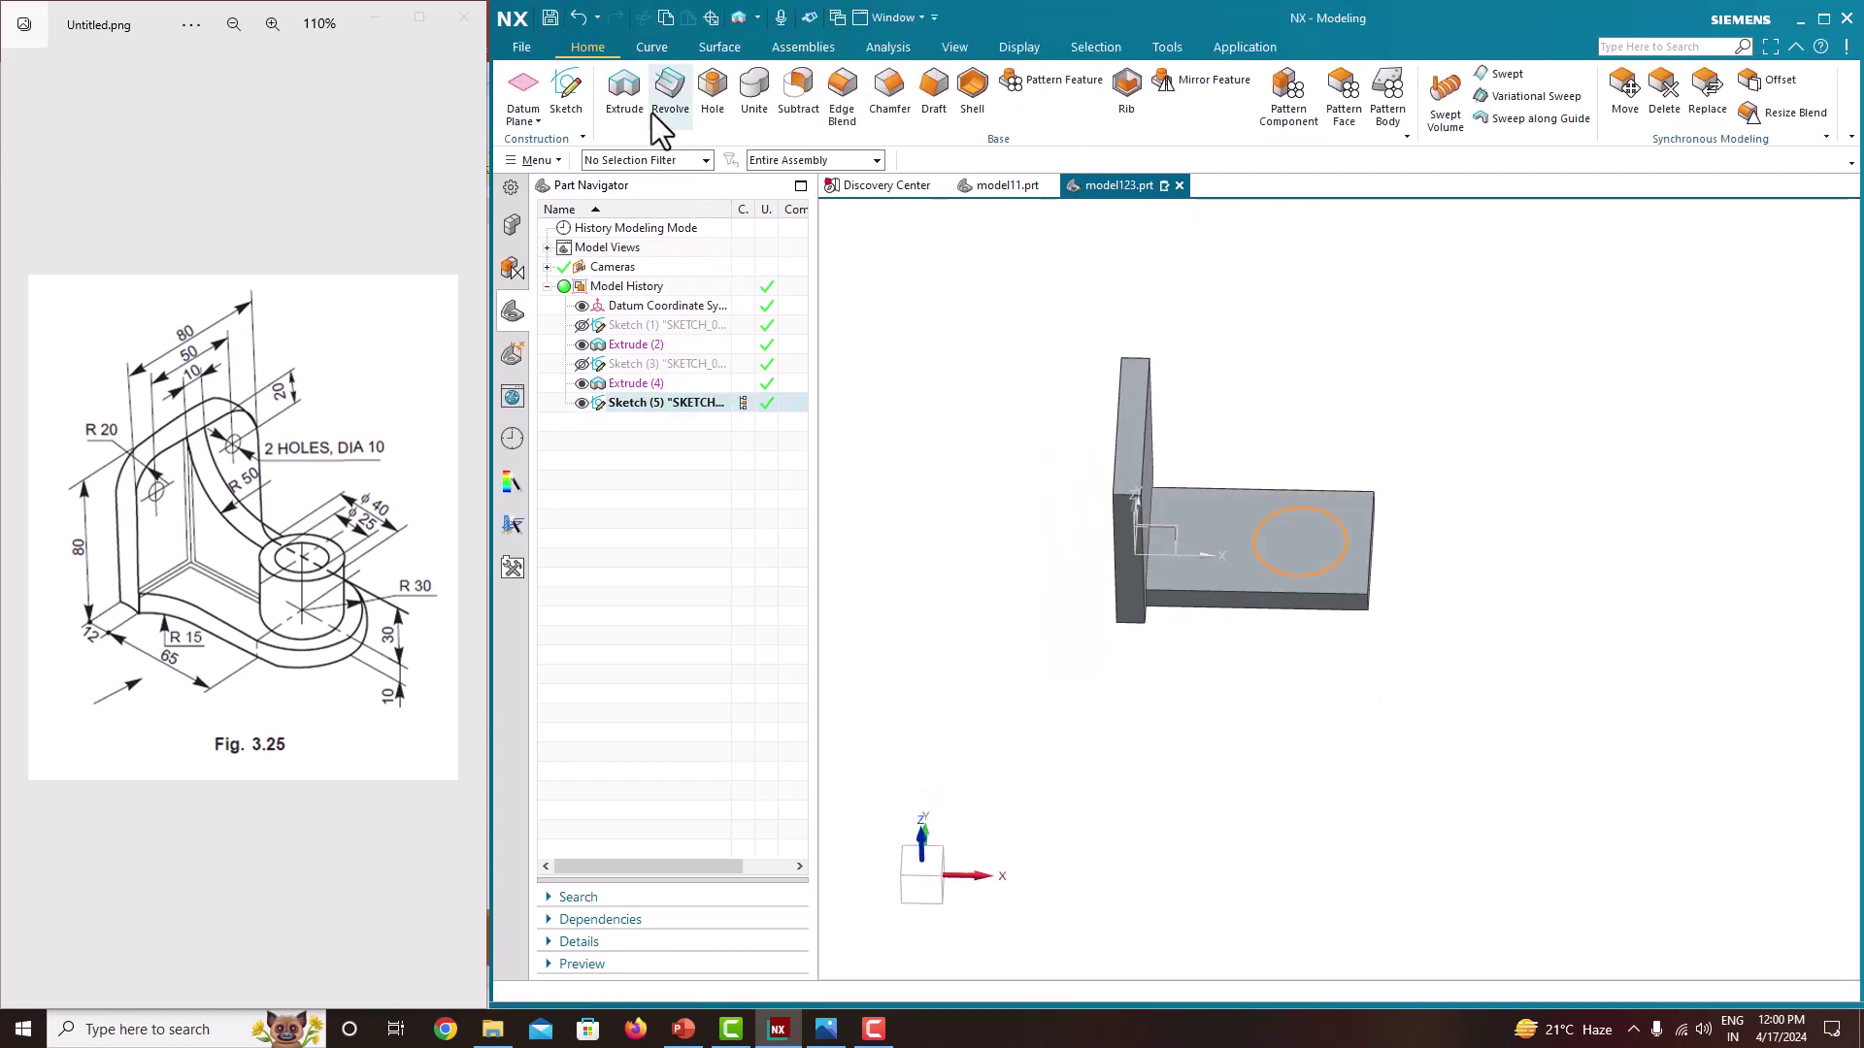
Step: Extrude the 40 mm circle 30 mm upward from the base, uniting the boss with the existing body
left_click(629, 98)
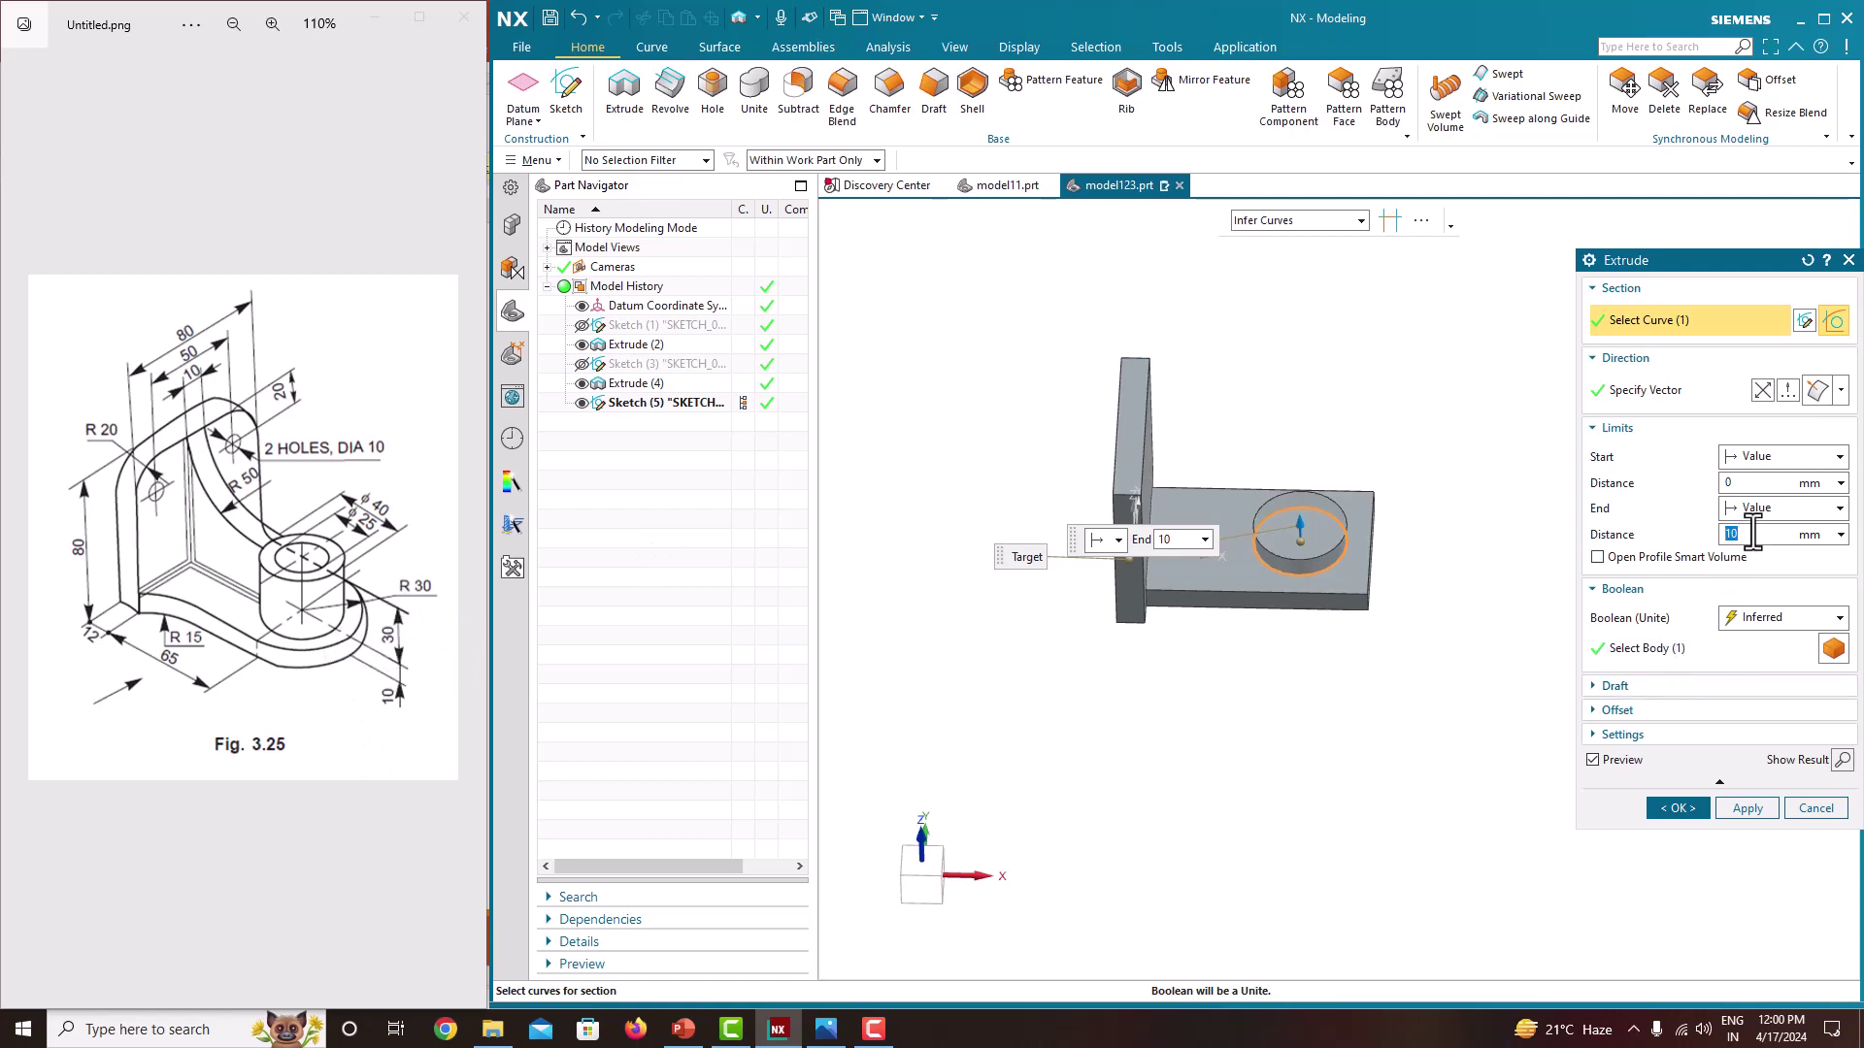
key("Return")
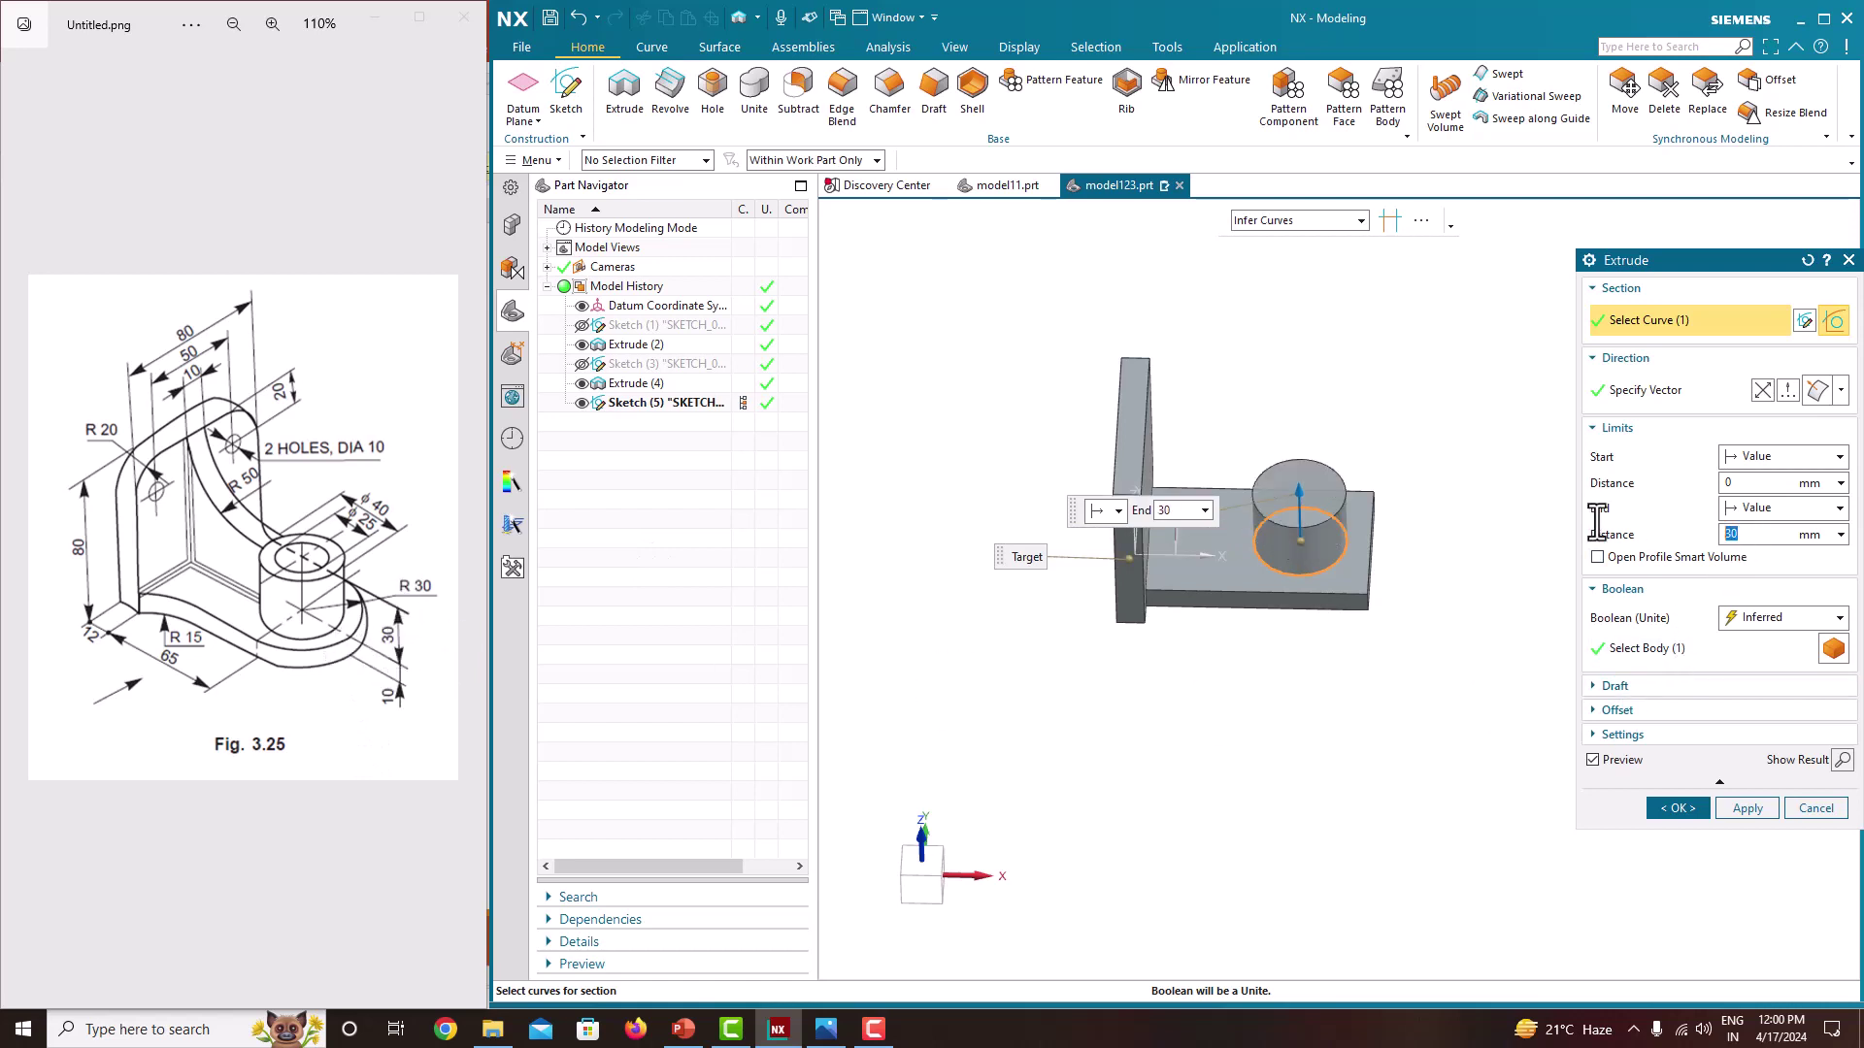
left_click(1681, 807)
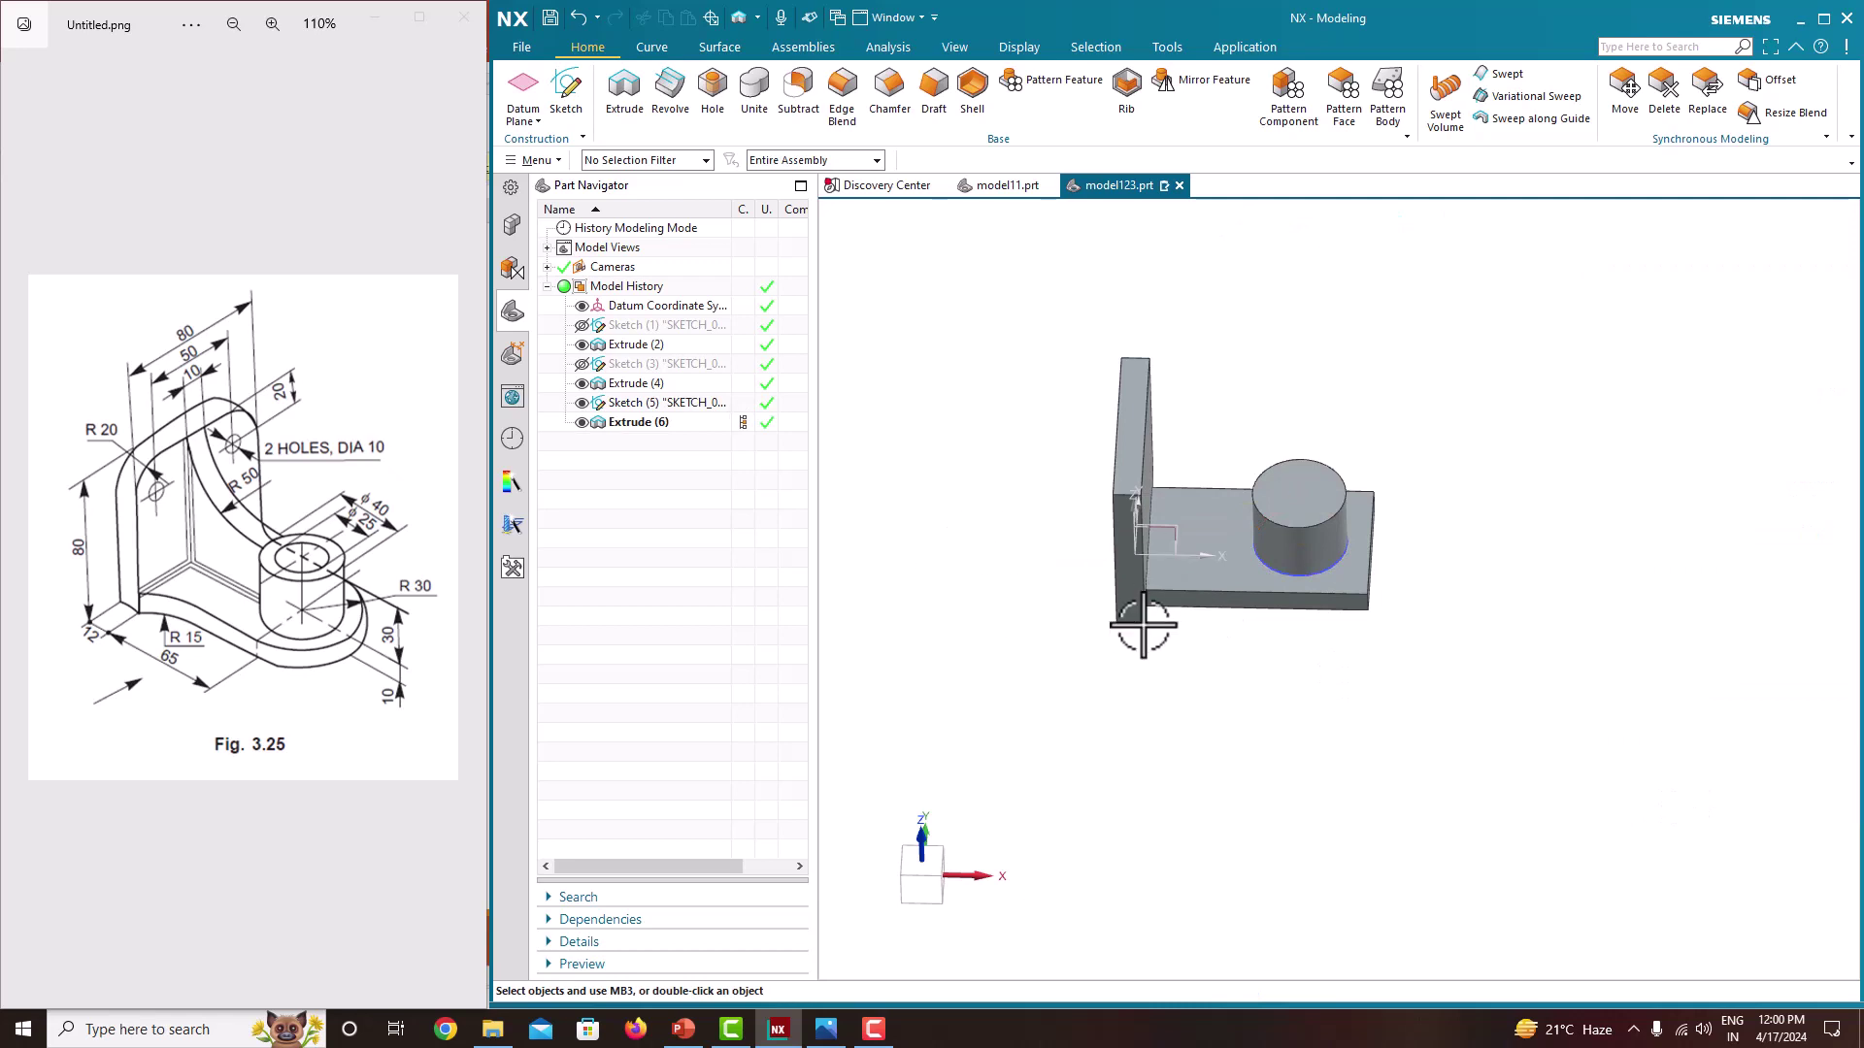
mouse_move(1225, 669)
middle_mouse_down()
mouse_move(1145, 632)
mouse_move(1209, 647)
middle_mouse_up()
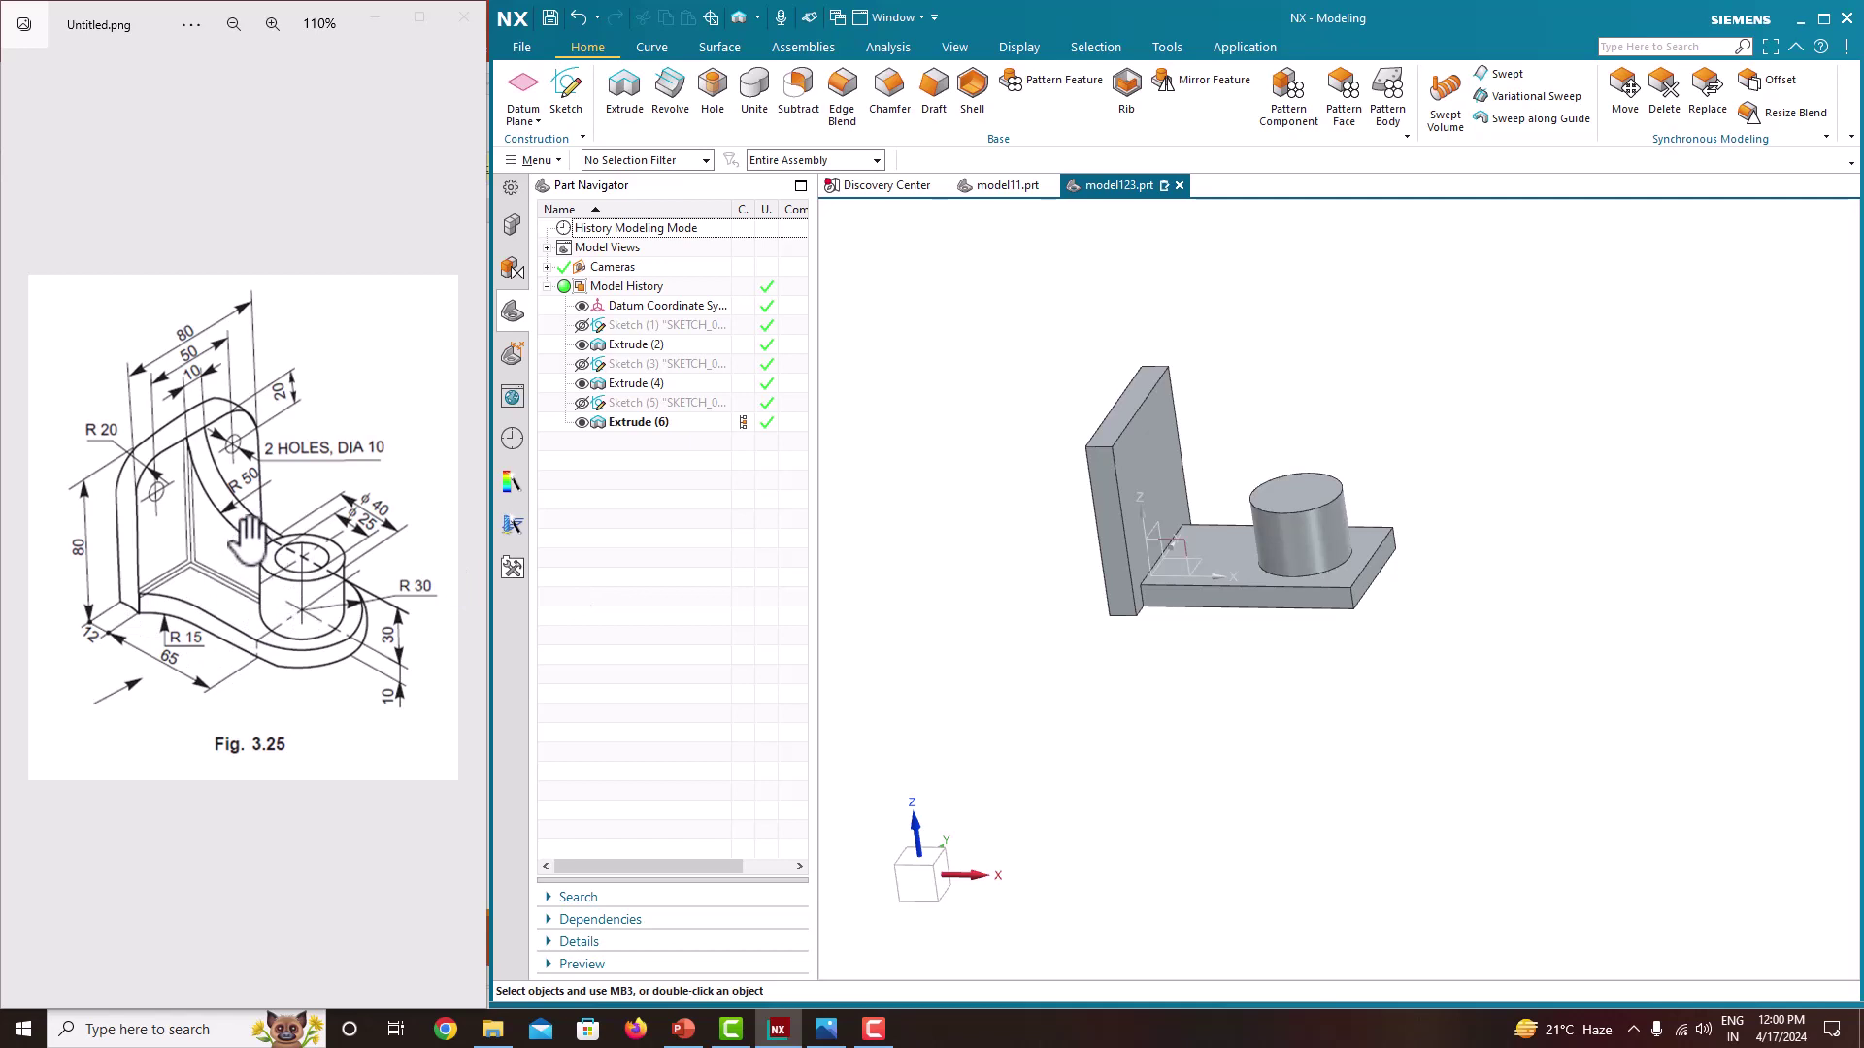
Step: Start a sketch on the Front principal plane through the middle of the bracket
middle_click_drag(1436, 631, 1452, 669)
left_click(569, 119)
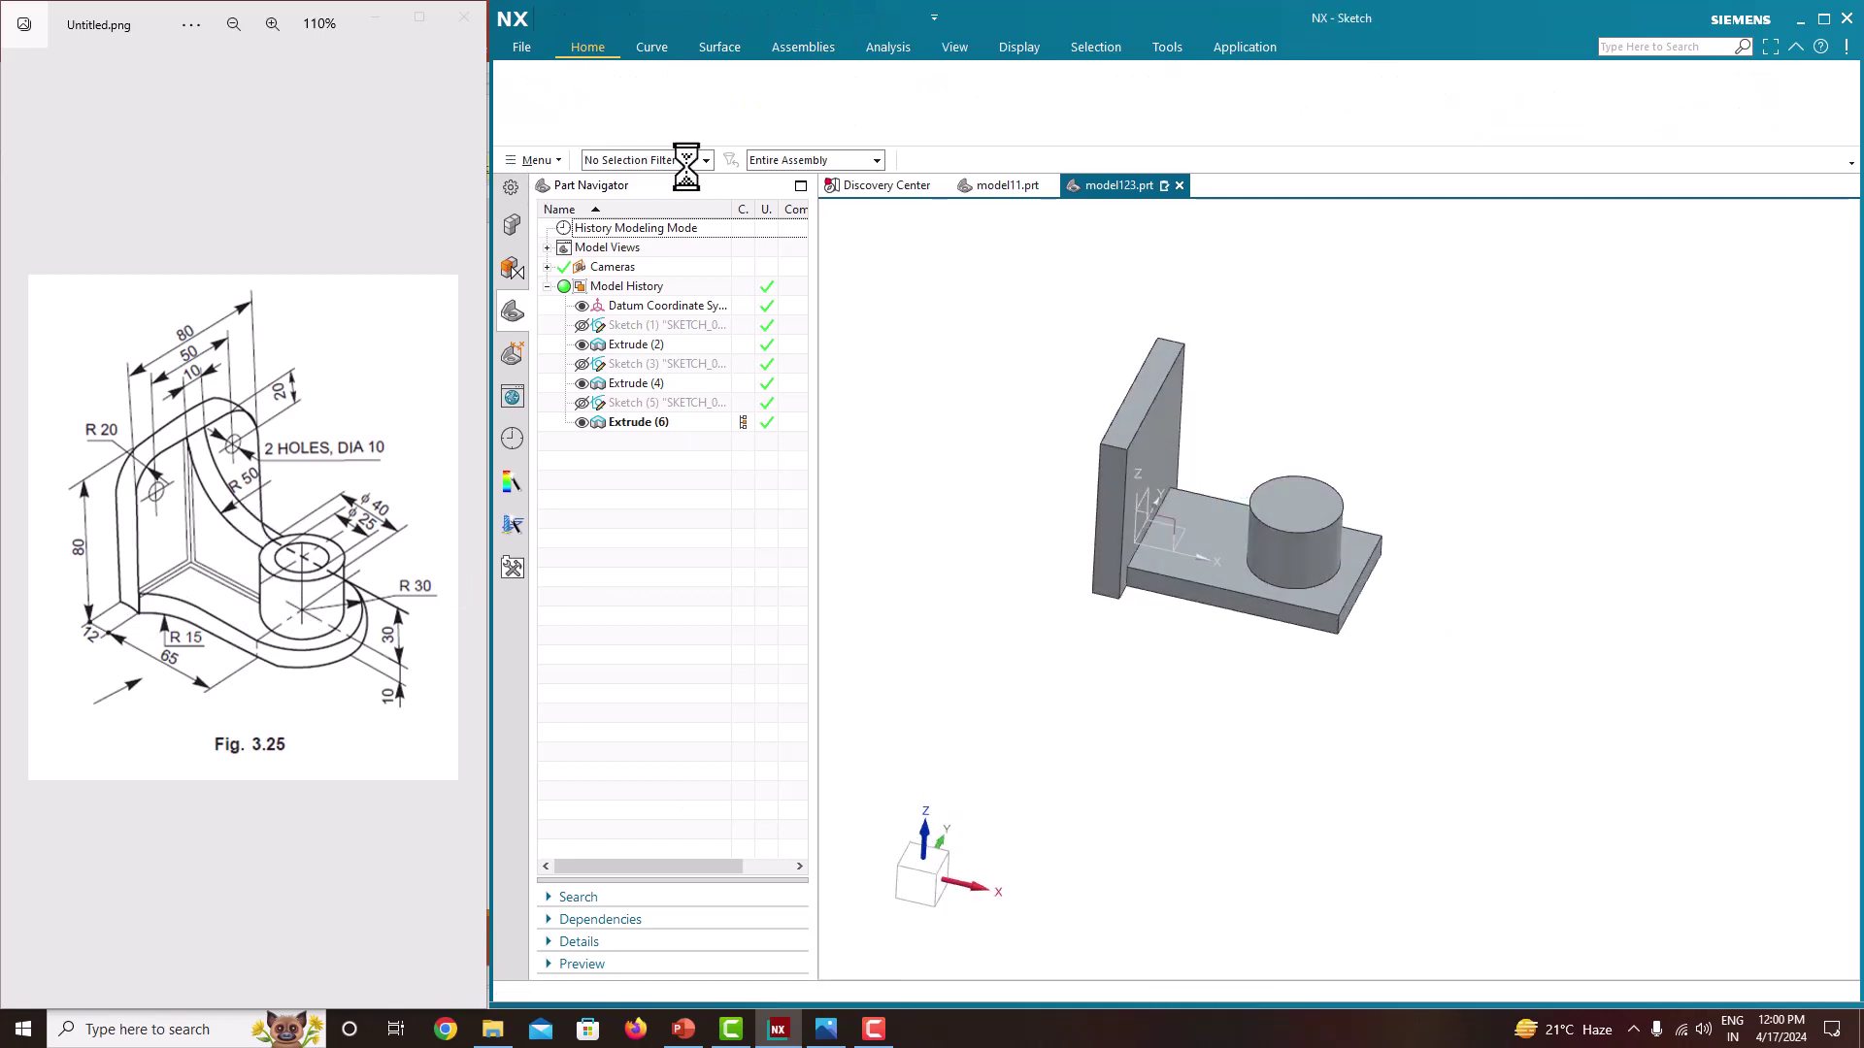
middle_click_drag(1492, 555, 1427, 572)
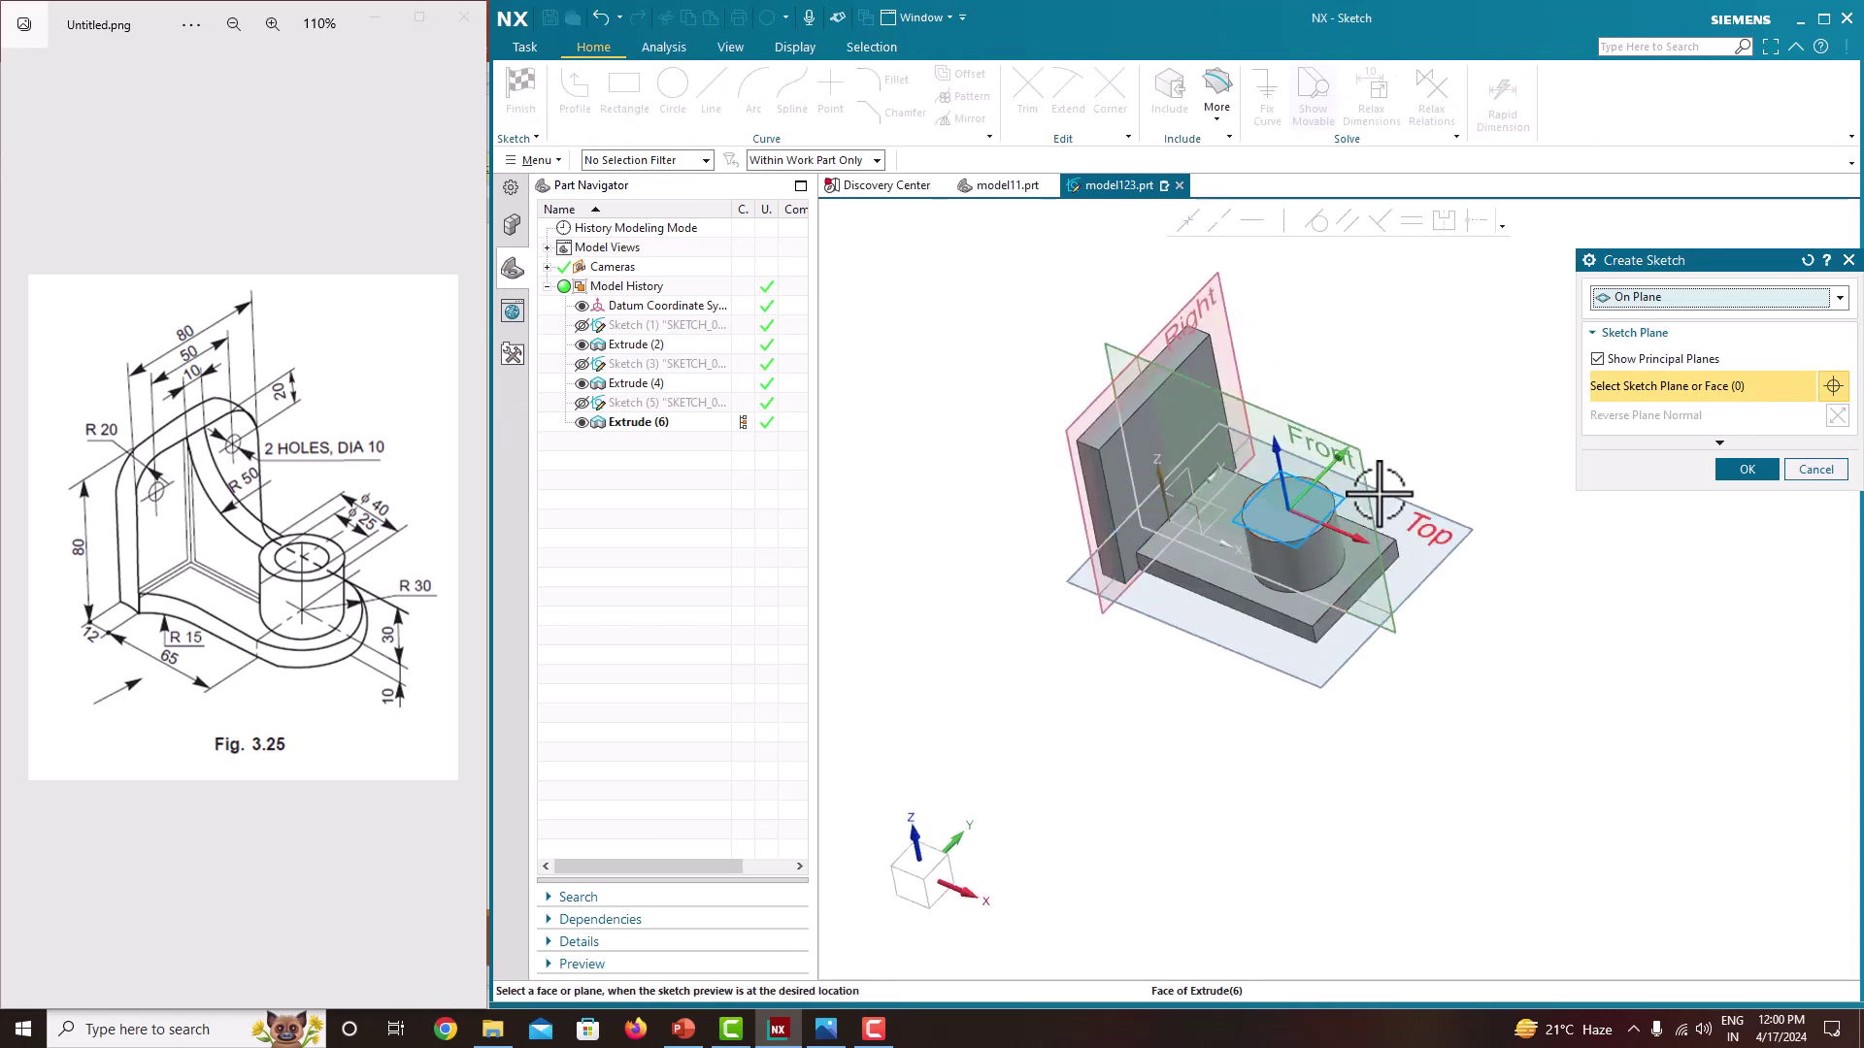
left_click(1363, 462)
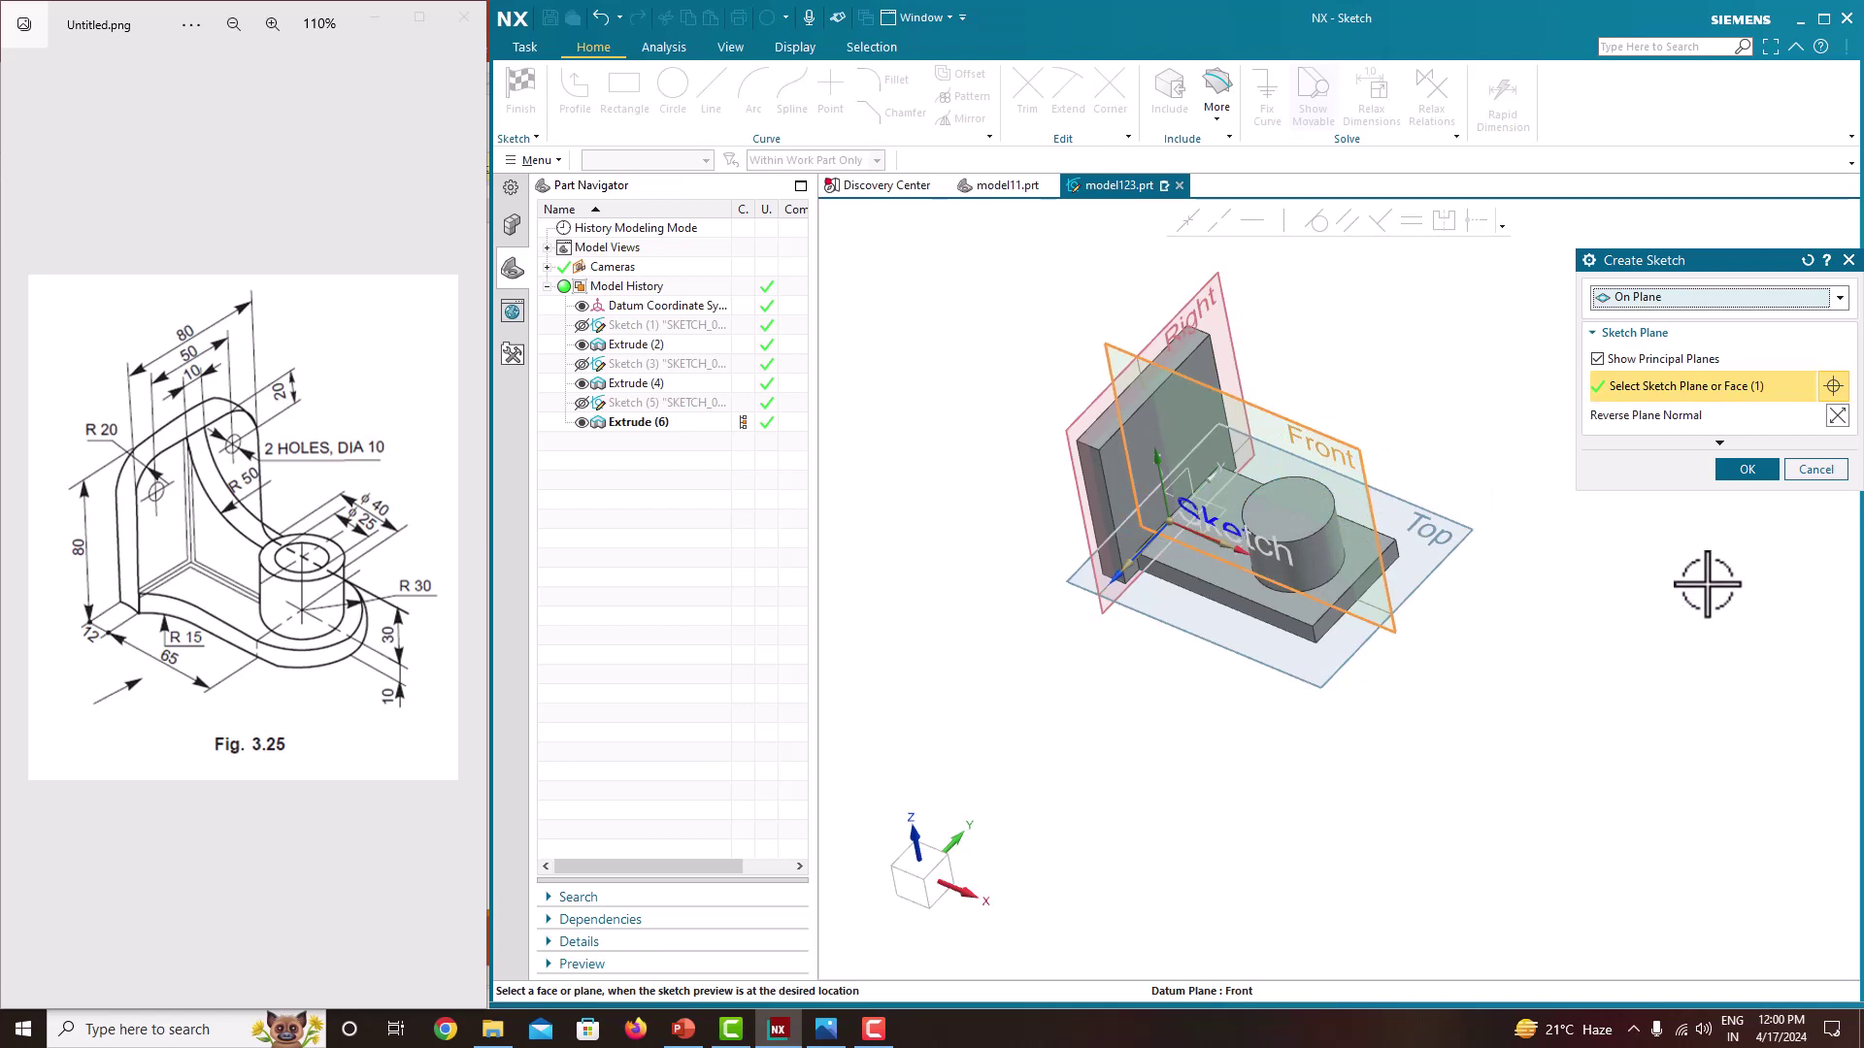
left_click(1729, 470)
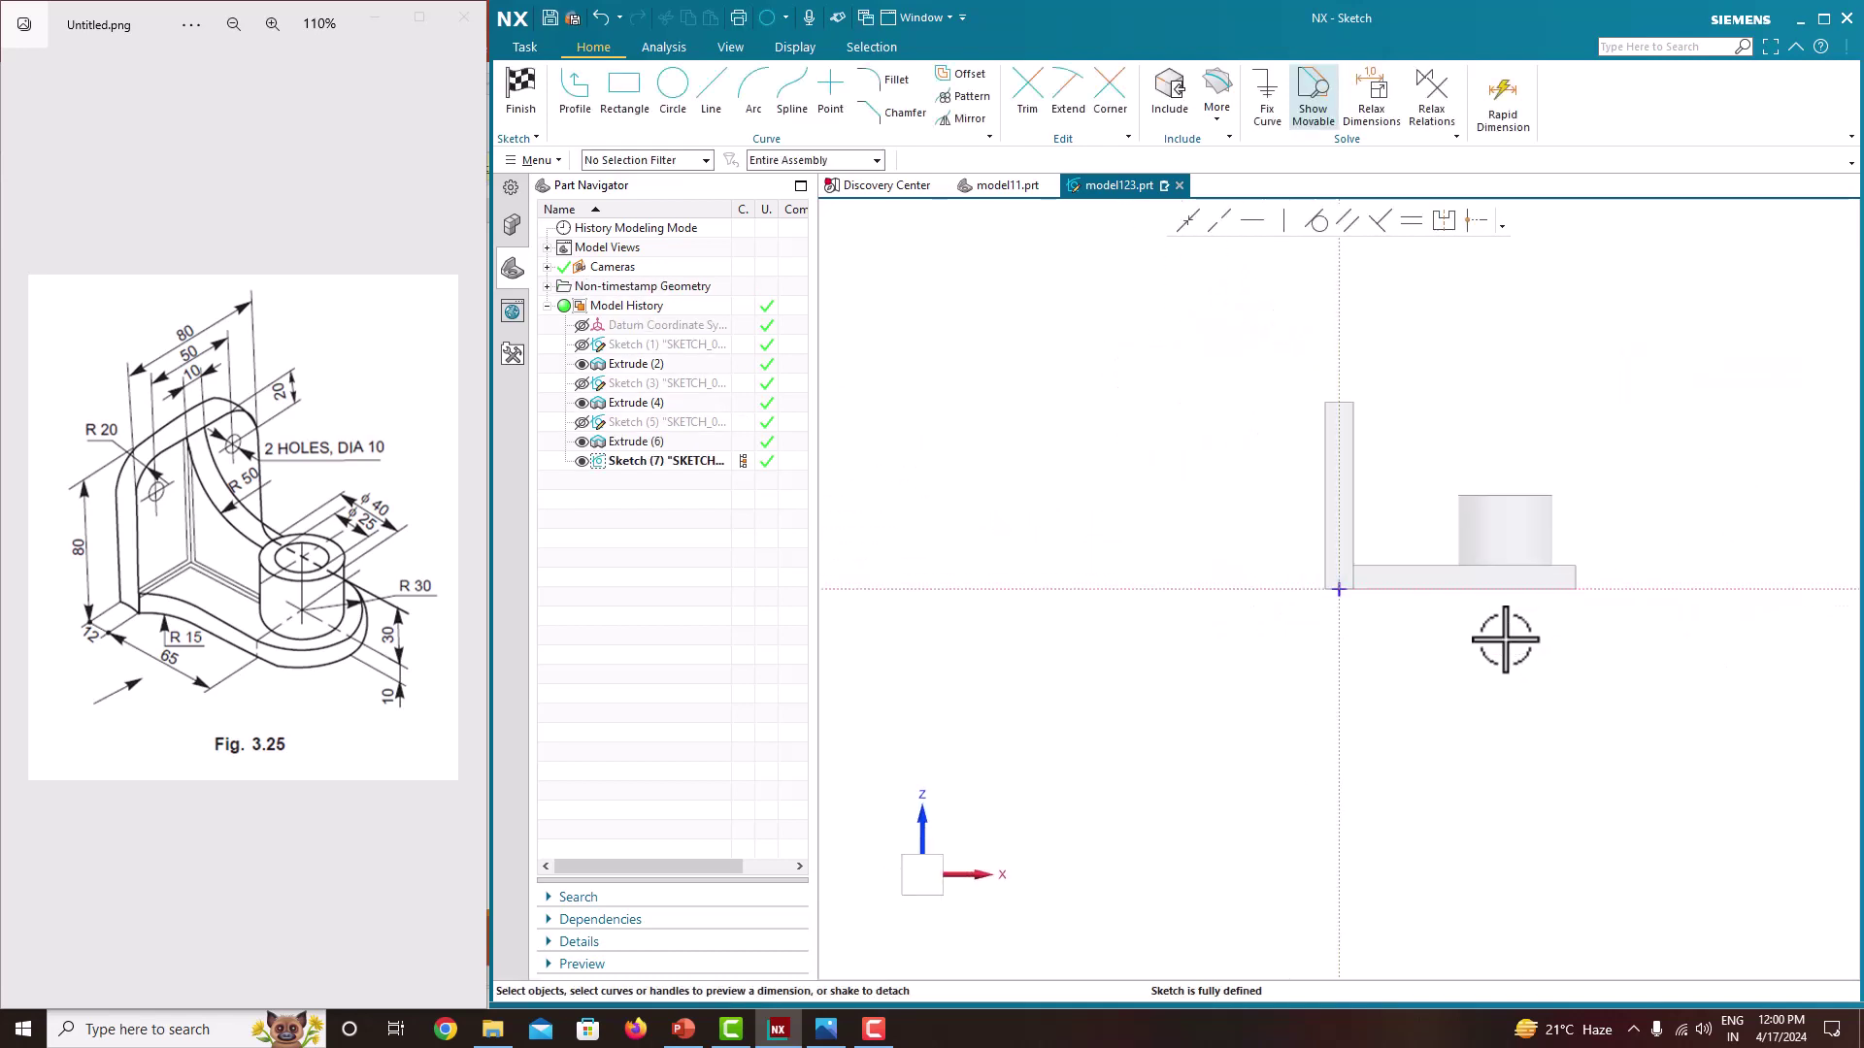
scroll(1477, 341, "up", 4)
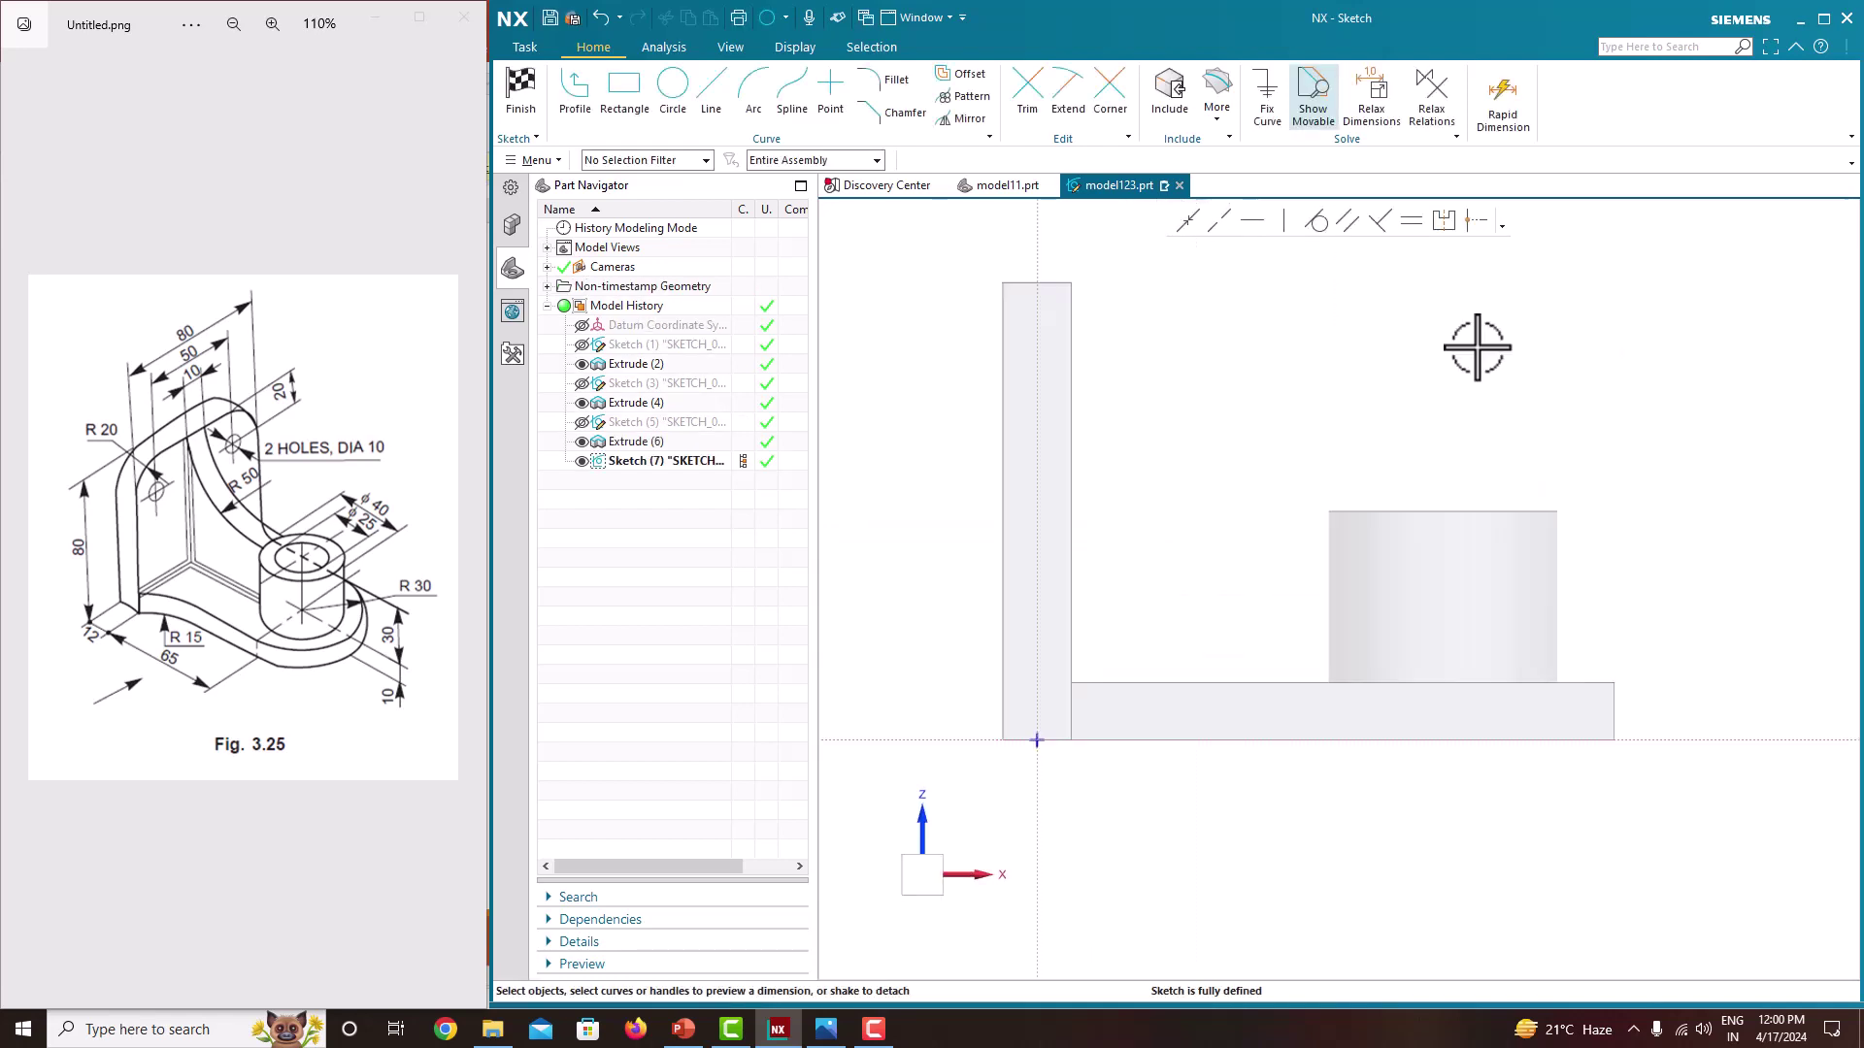
scroll(1321, 503, "down", 1)
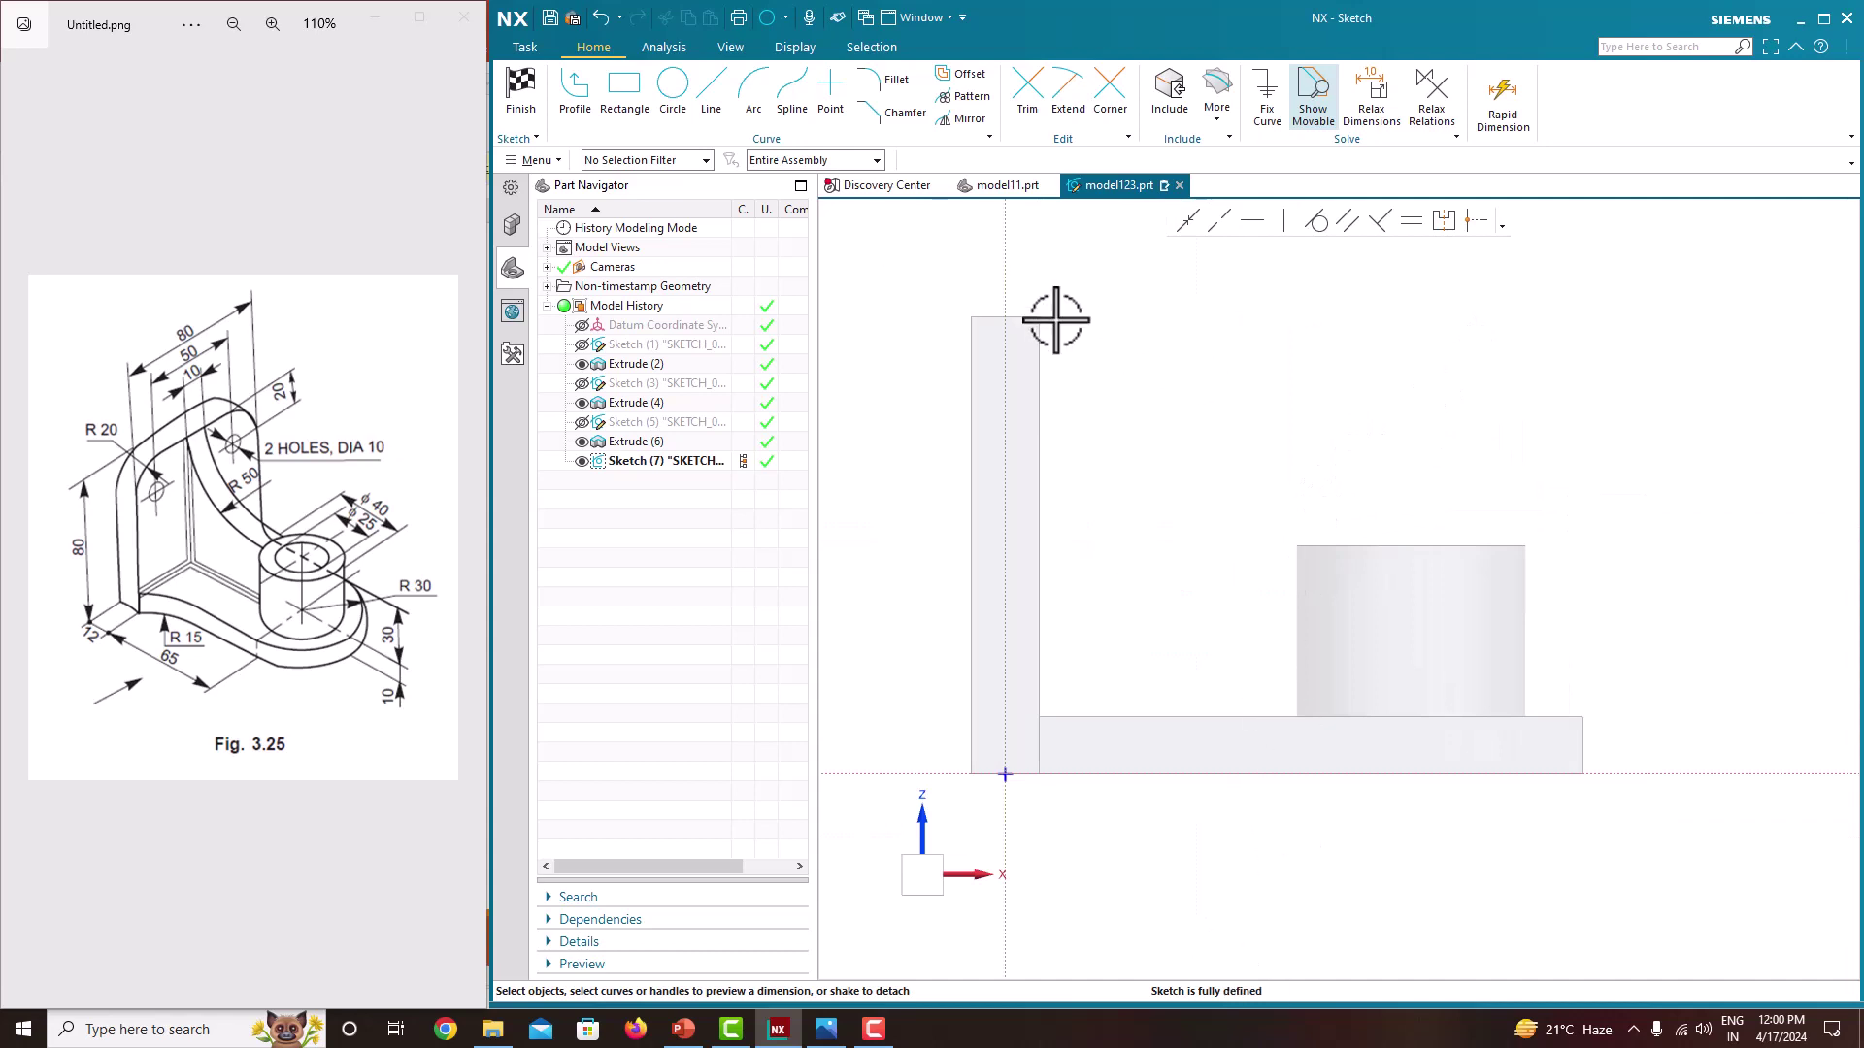
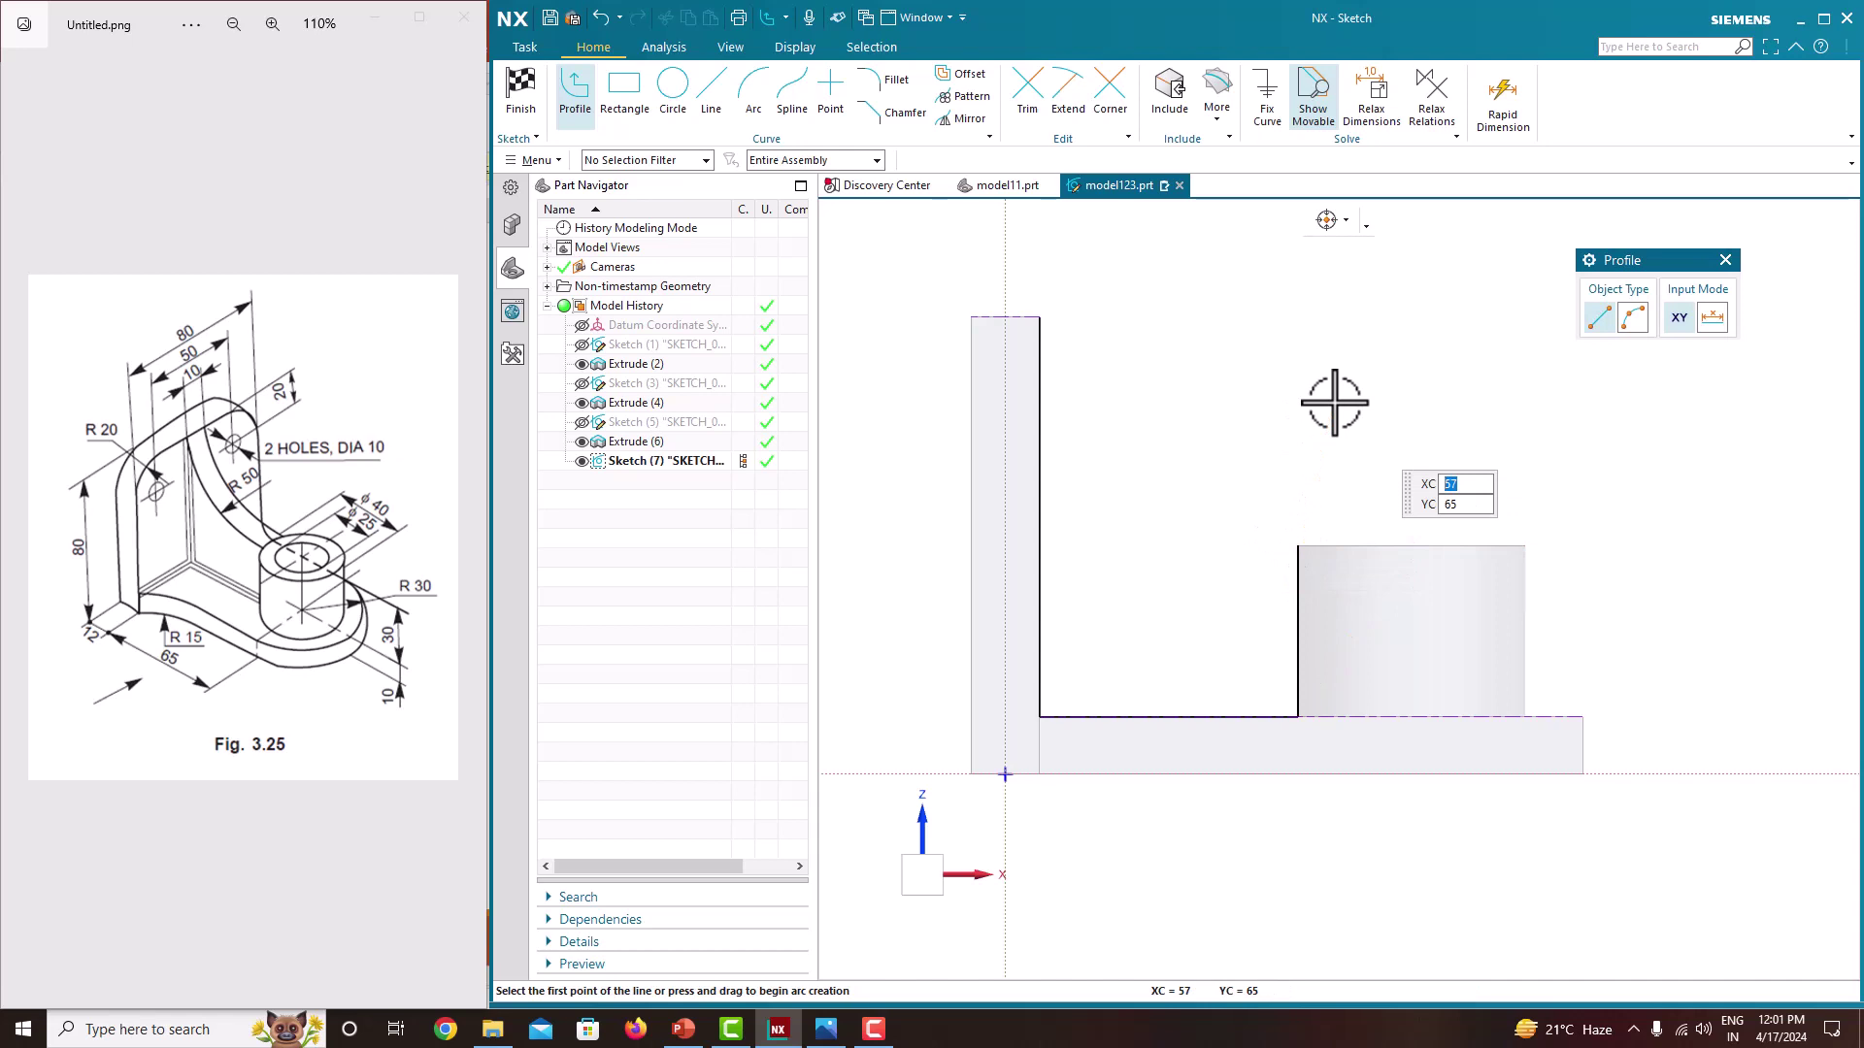
Step: End the open rib profile and dimension its vertical line along the back plate's inner face
key("Escape")
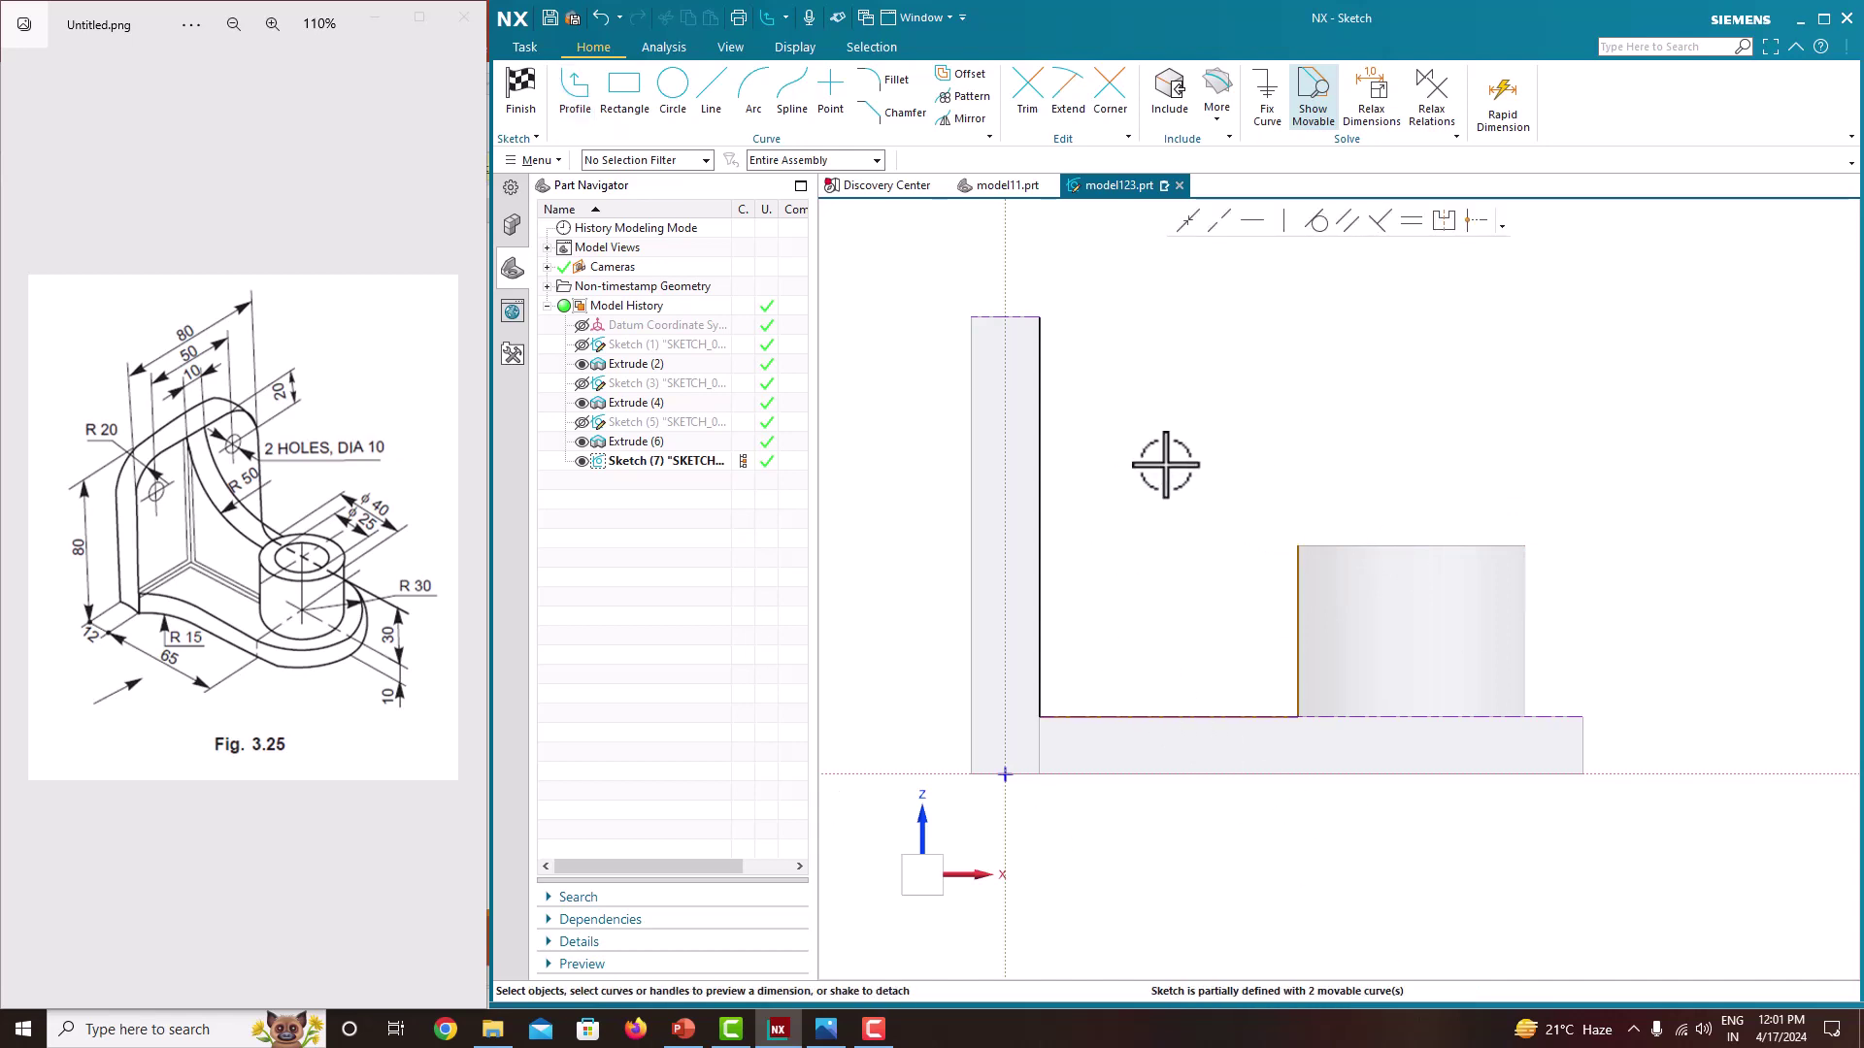
left_click(1032, 433)
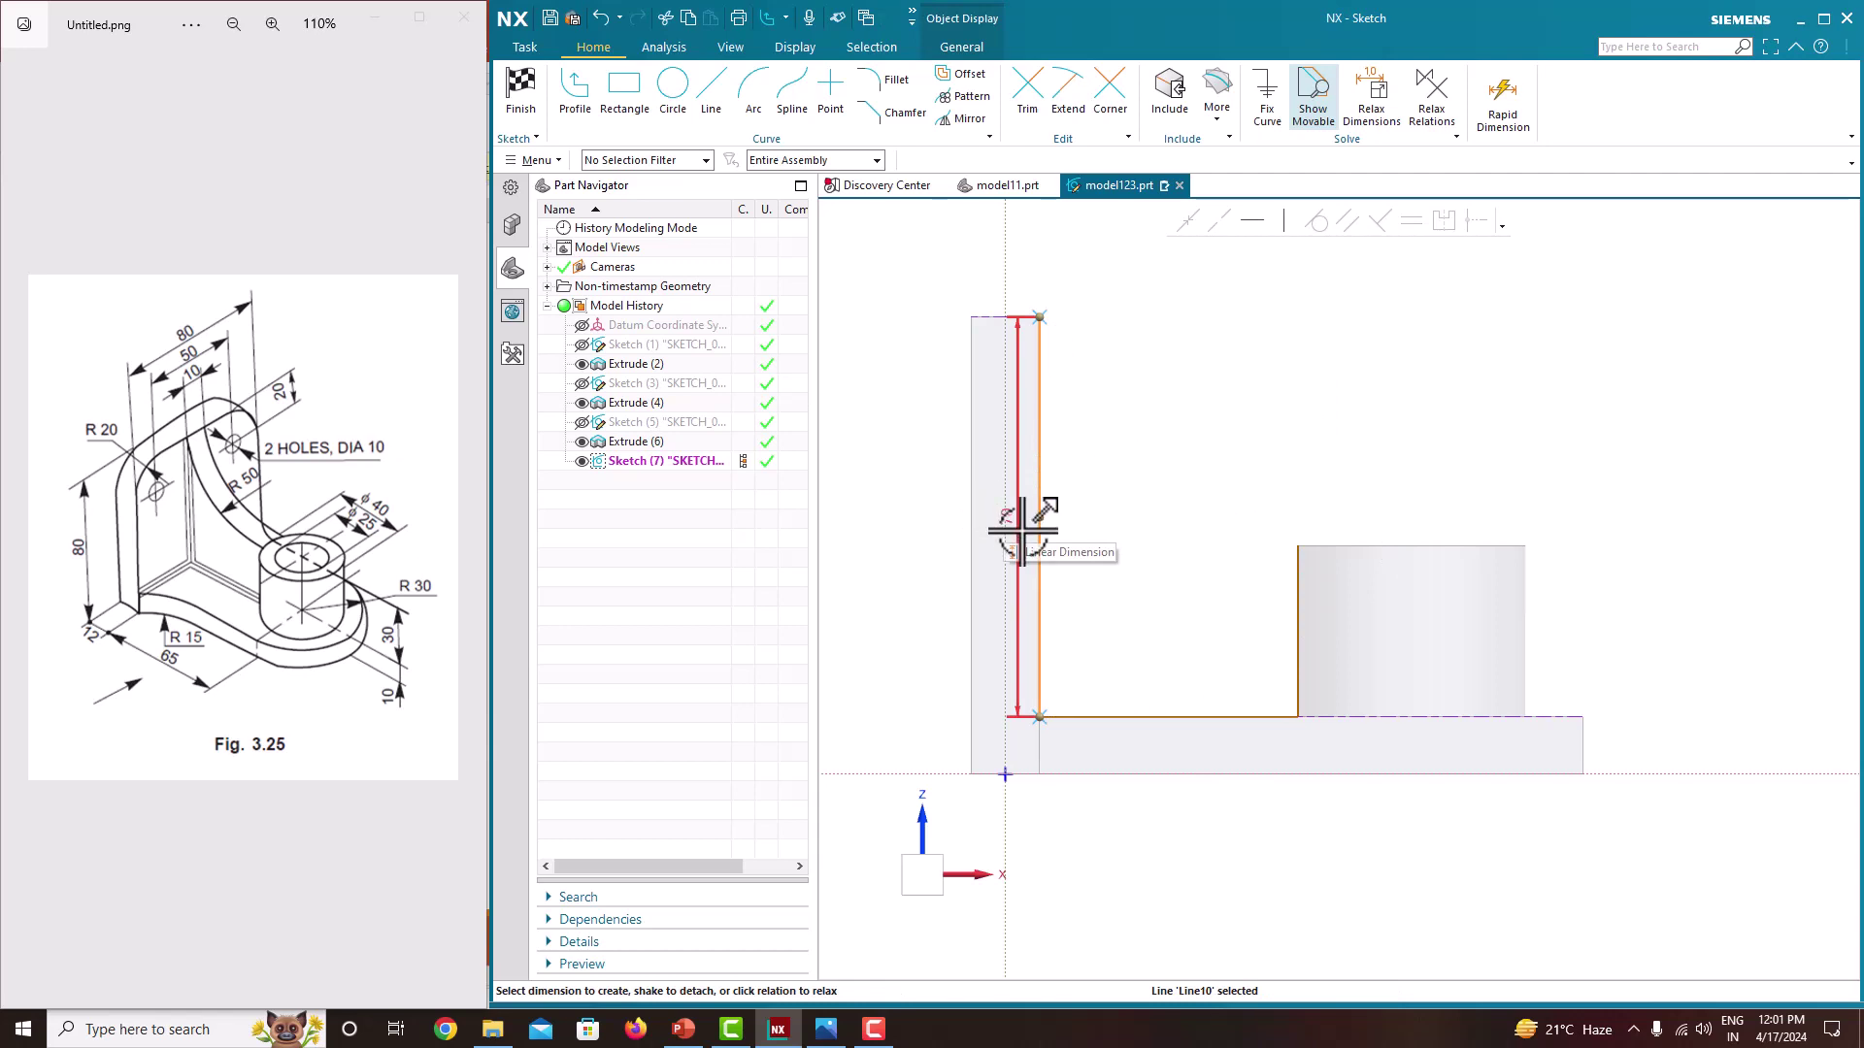
scroll(1049, 716, "up", 3)
scroll(1042, 719, "down", 5)
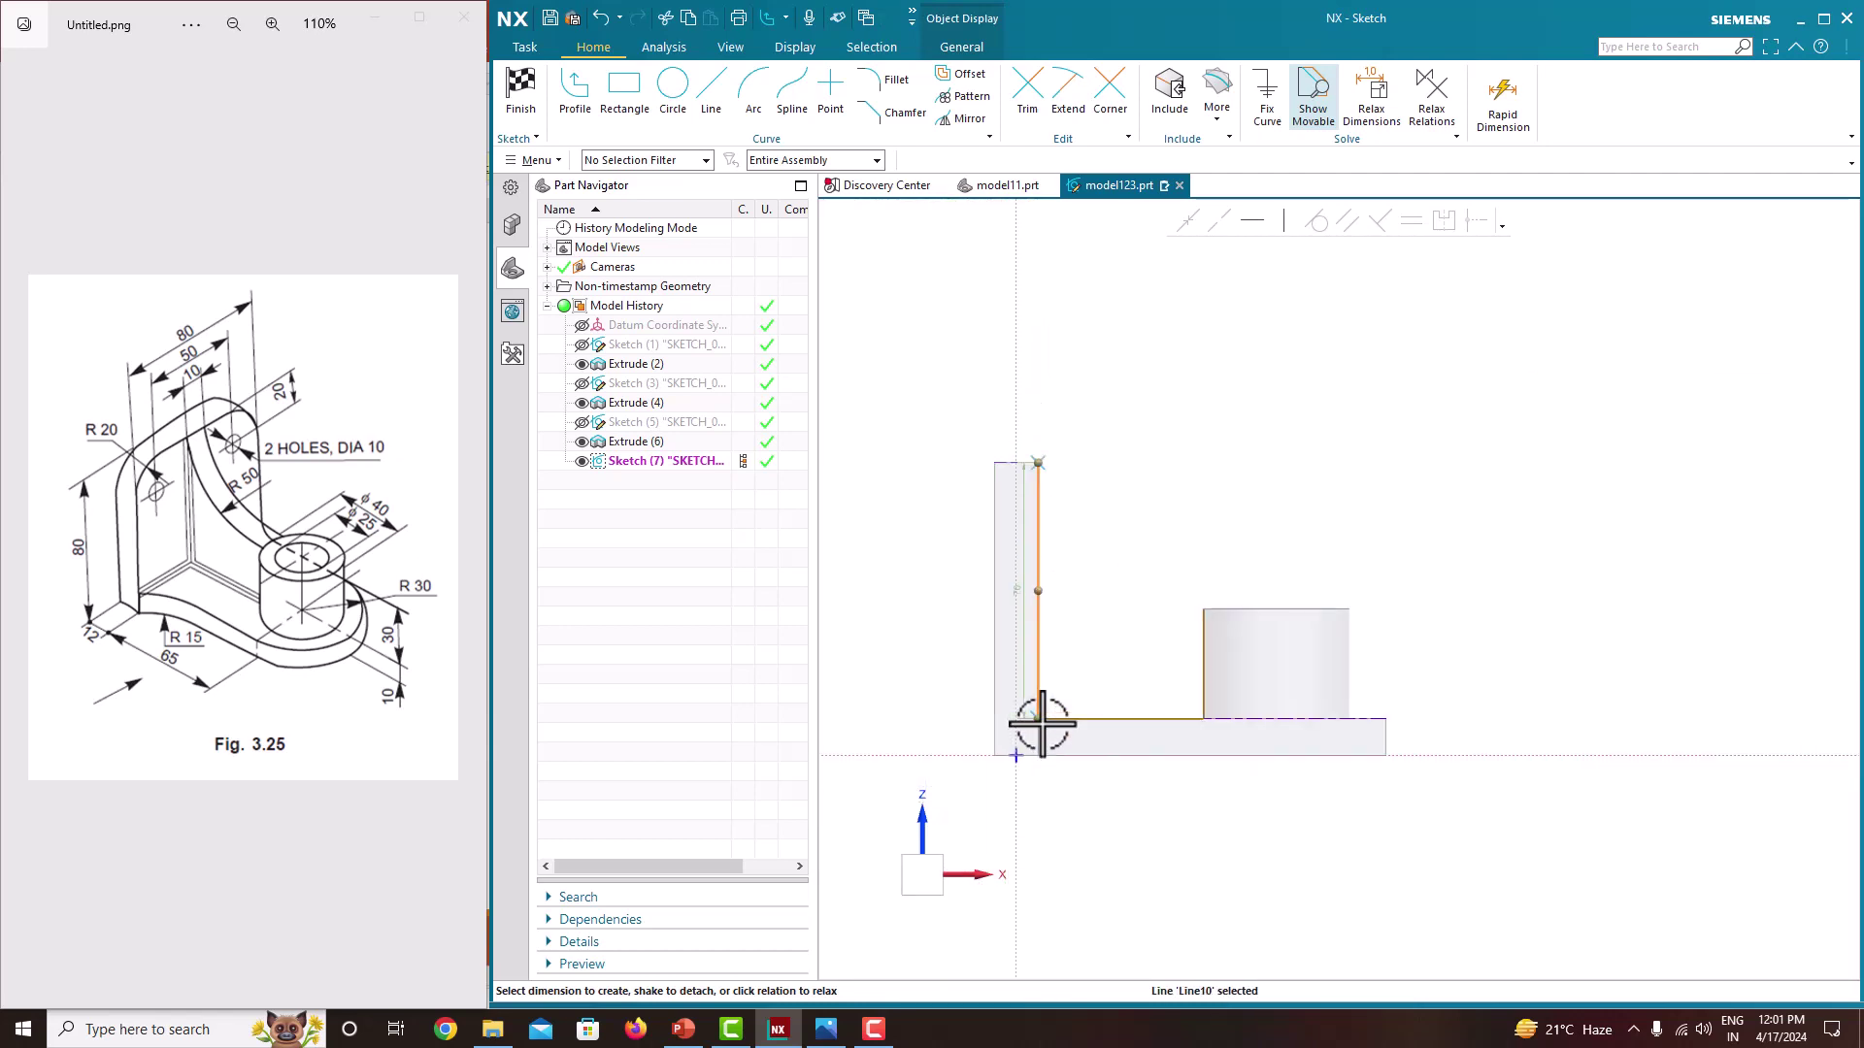
scroll(1029, 639, "up", 2)
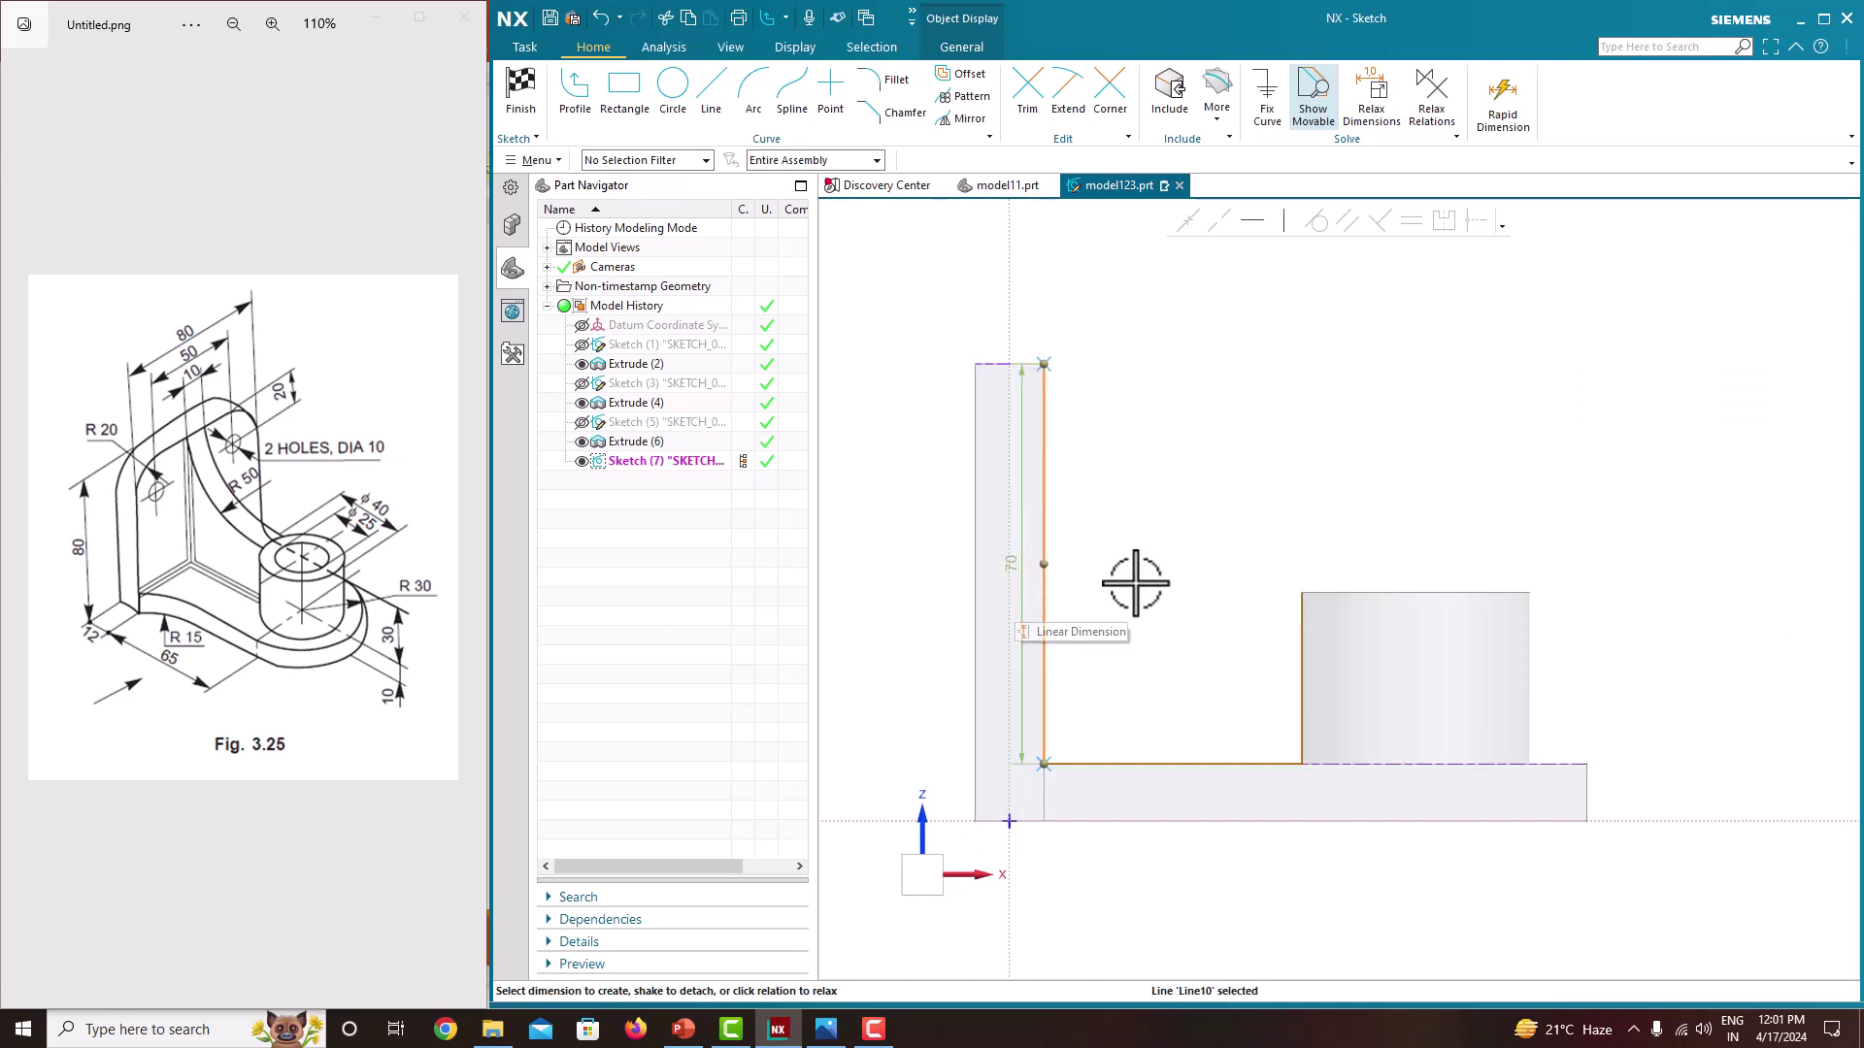
double_click(1010, 565)
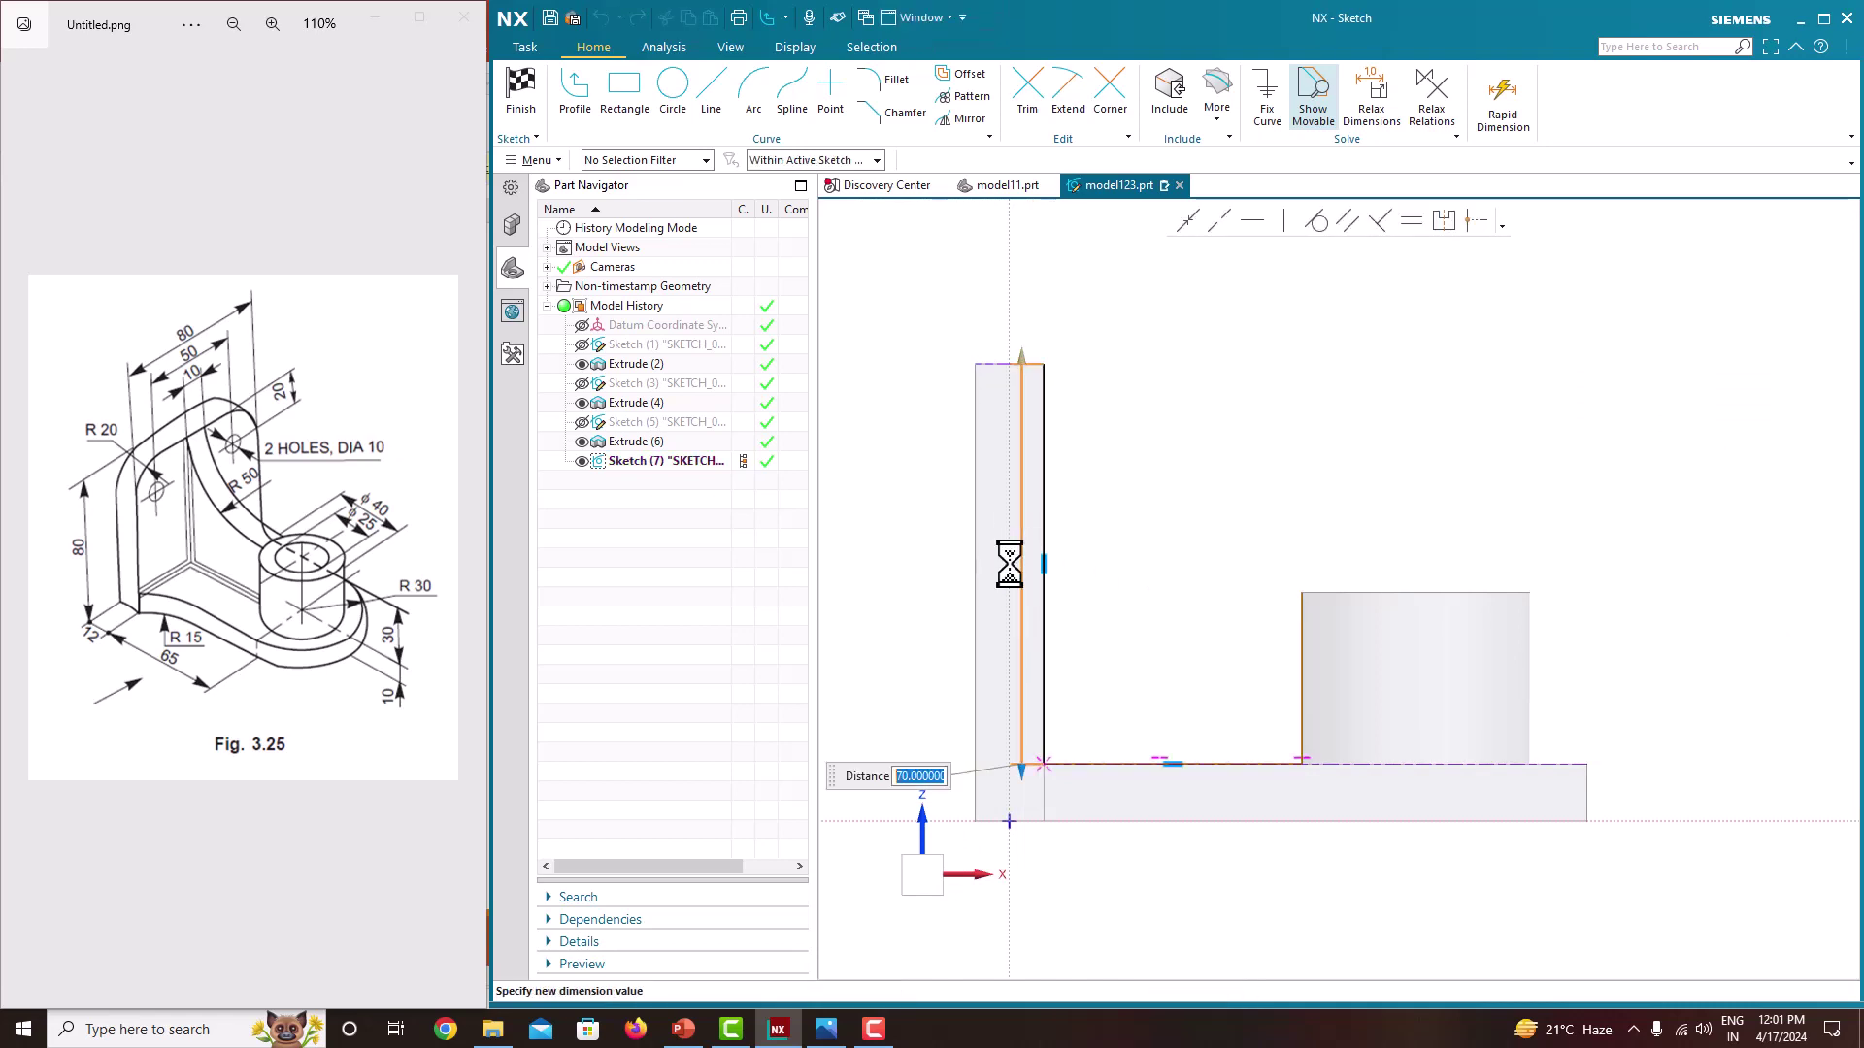
key("Return")
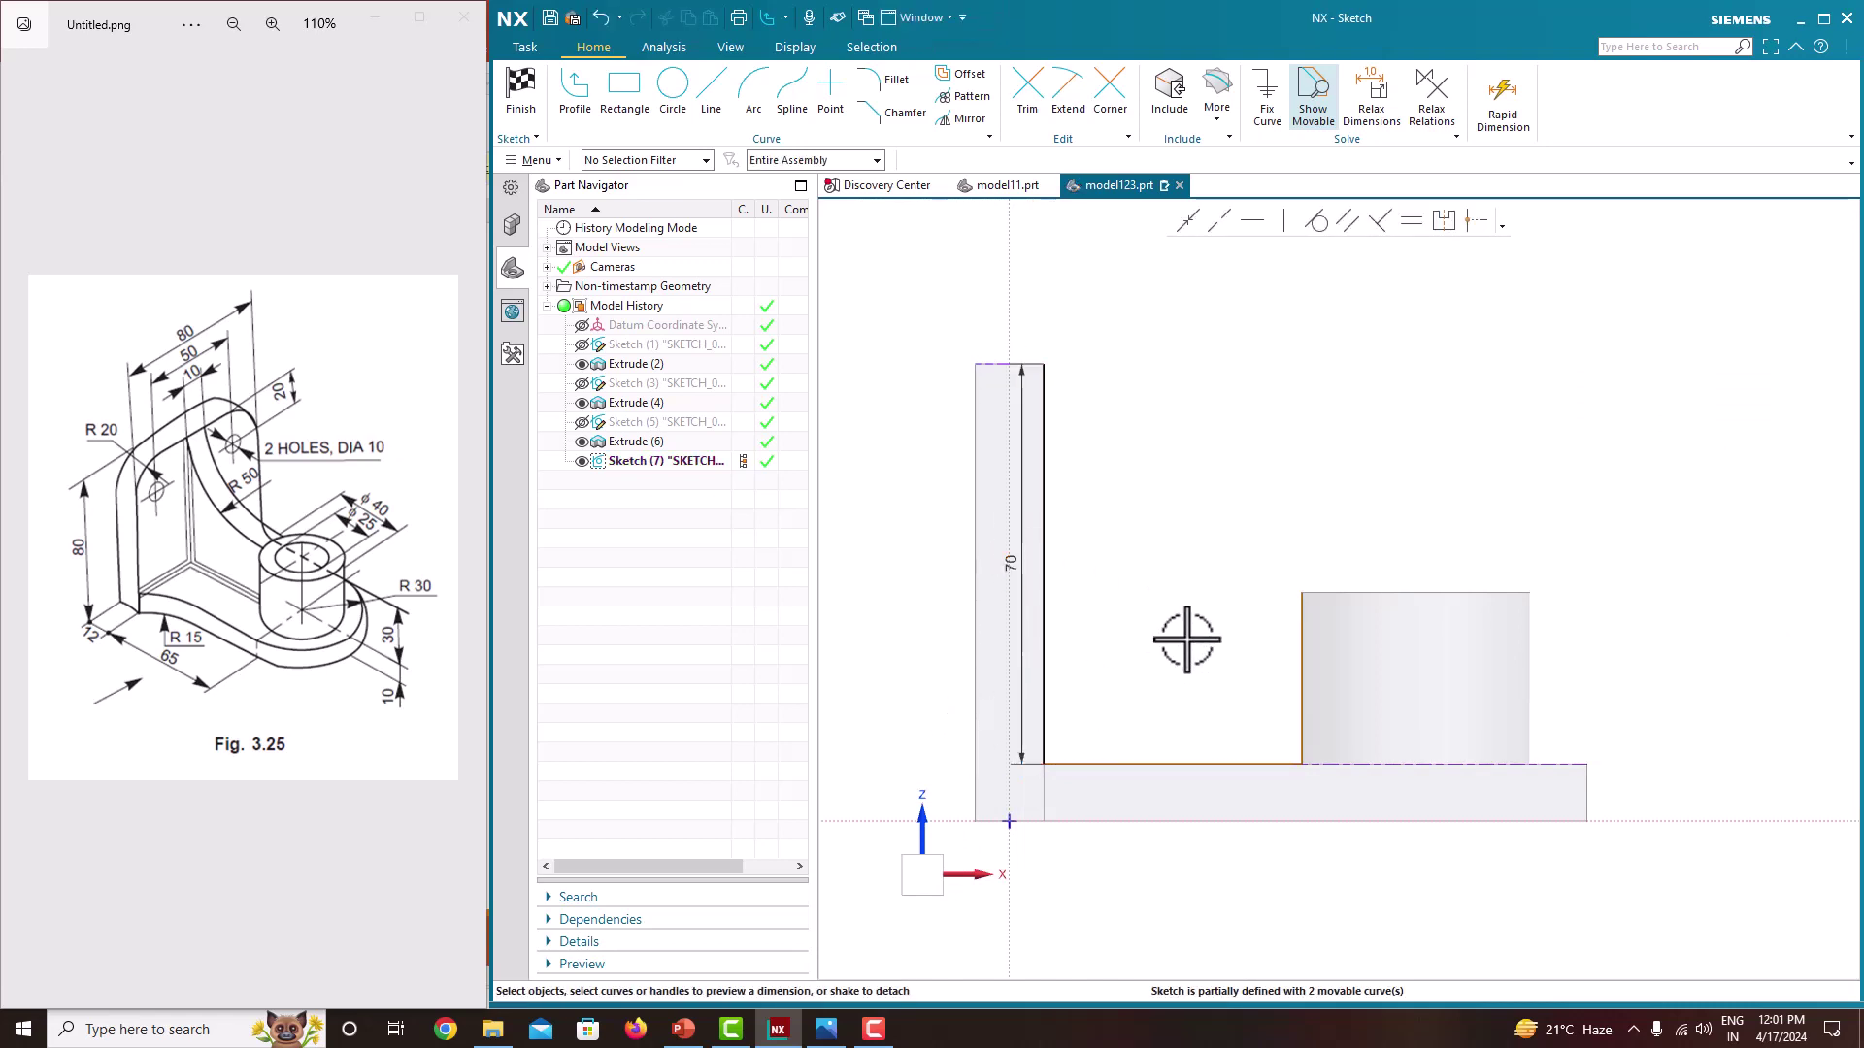
Step: Dimension the profile's horizontal line along the base and its vertical line along the boss
left_click(1138, 766)
left_click(1178, 798)
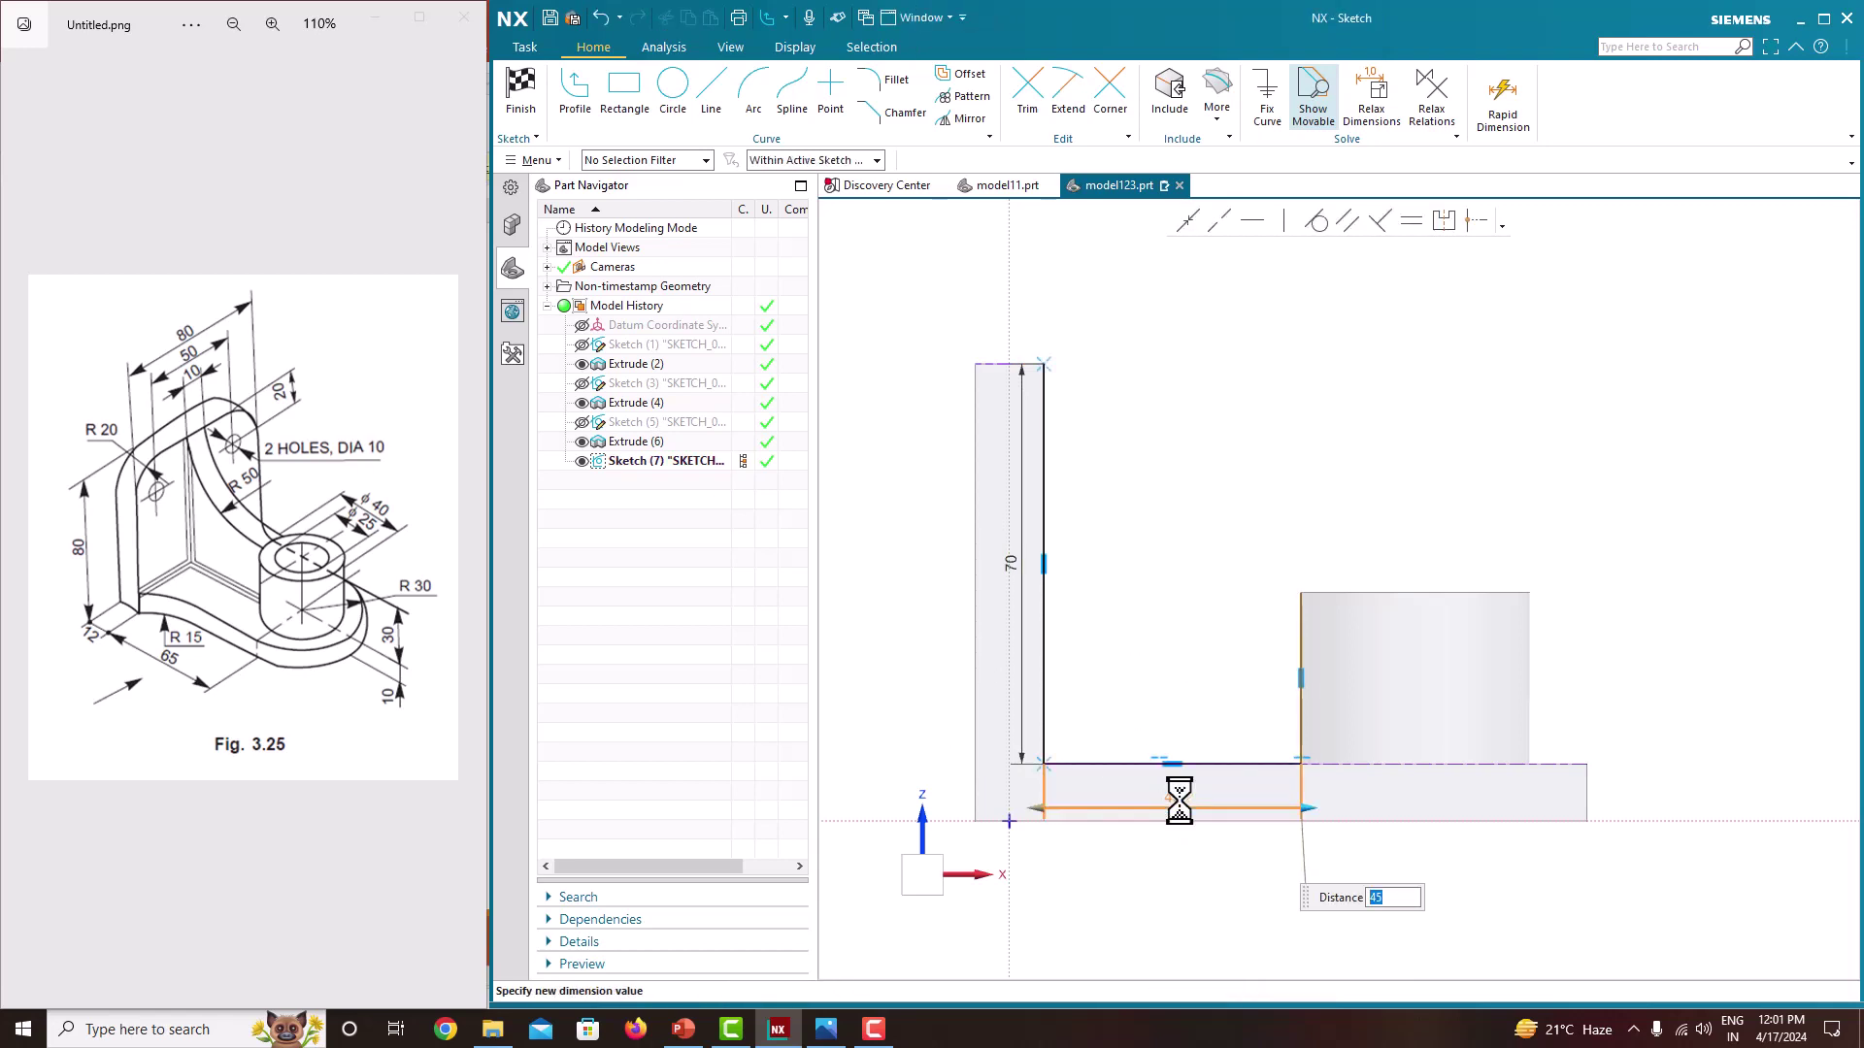
key("Return")
left_click(1300, 655)
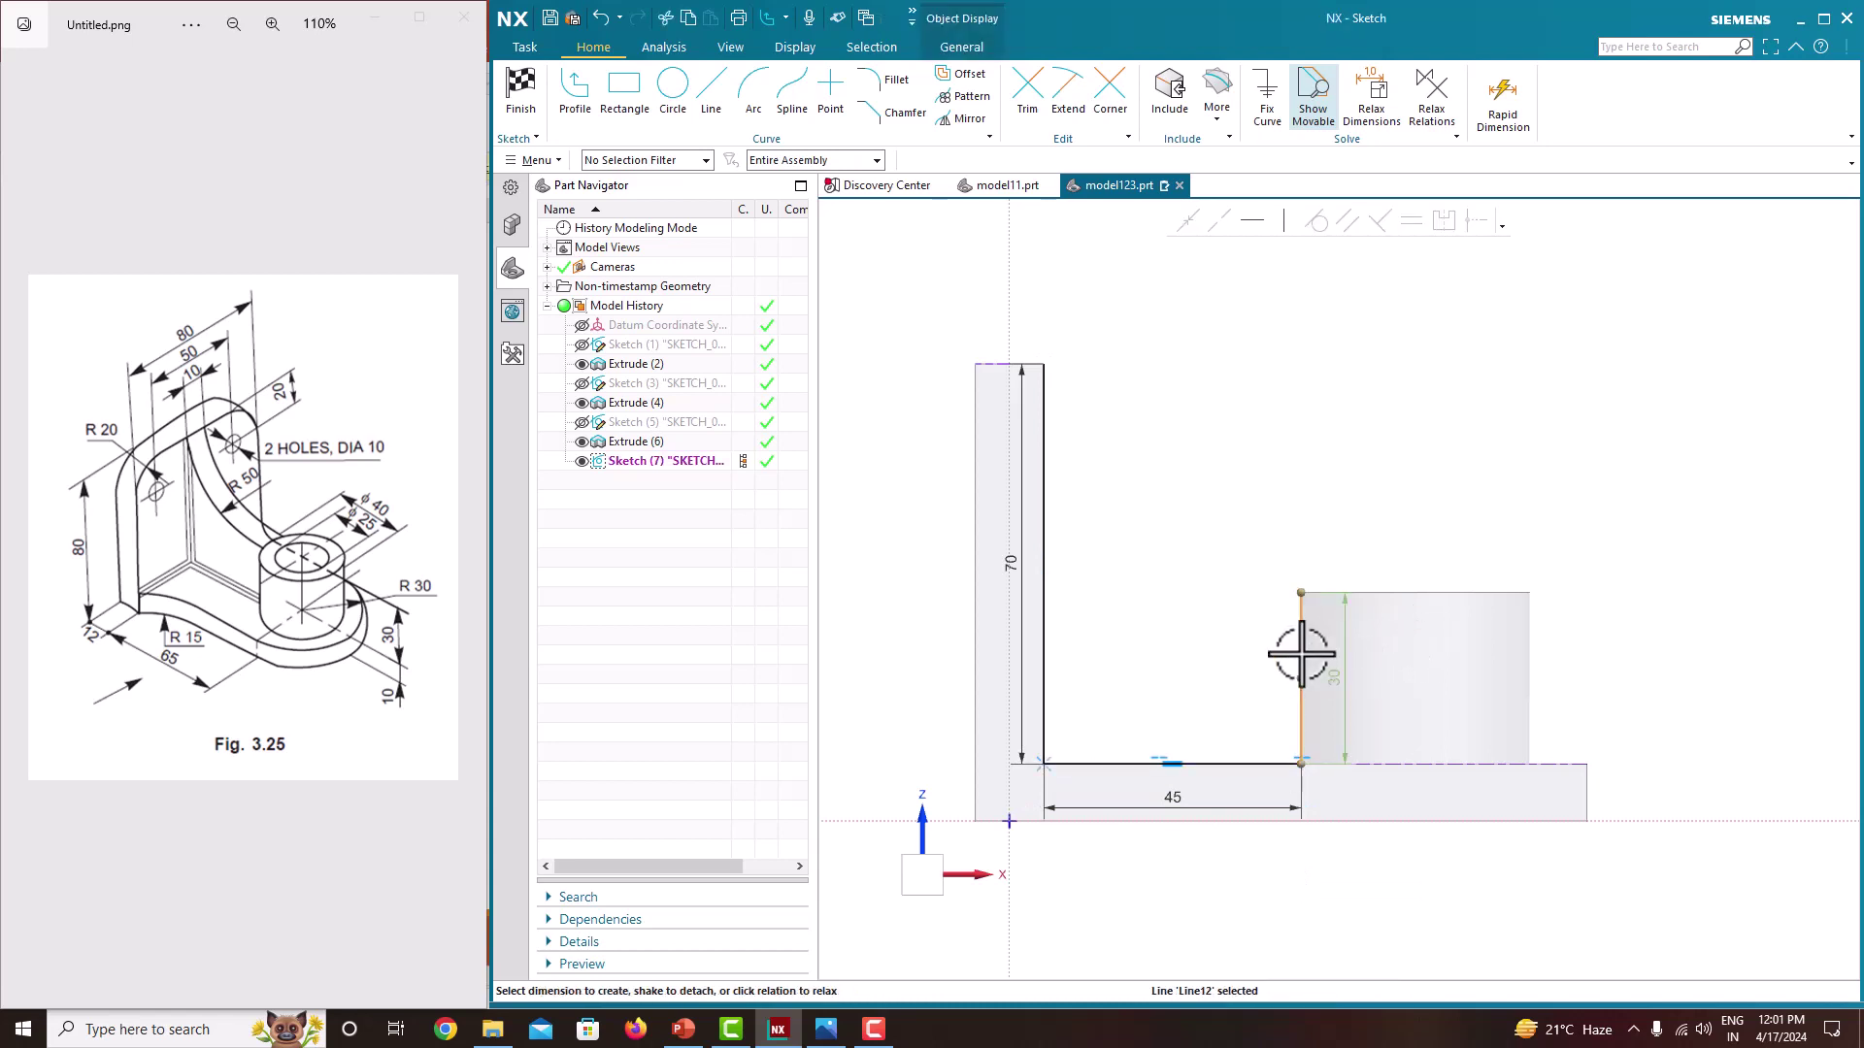
left_click(1325, 670)
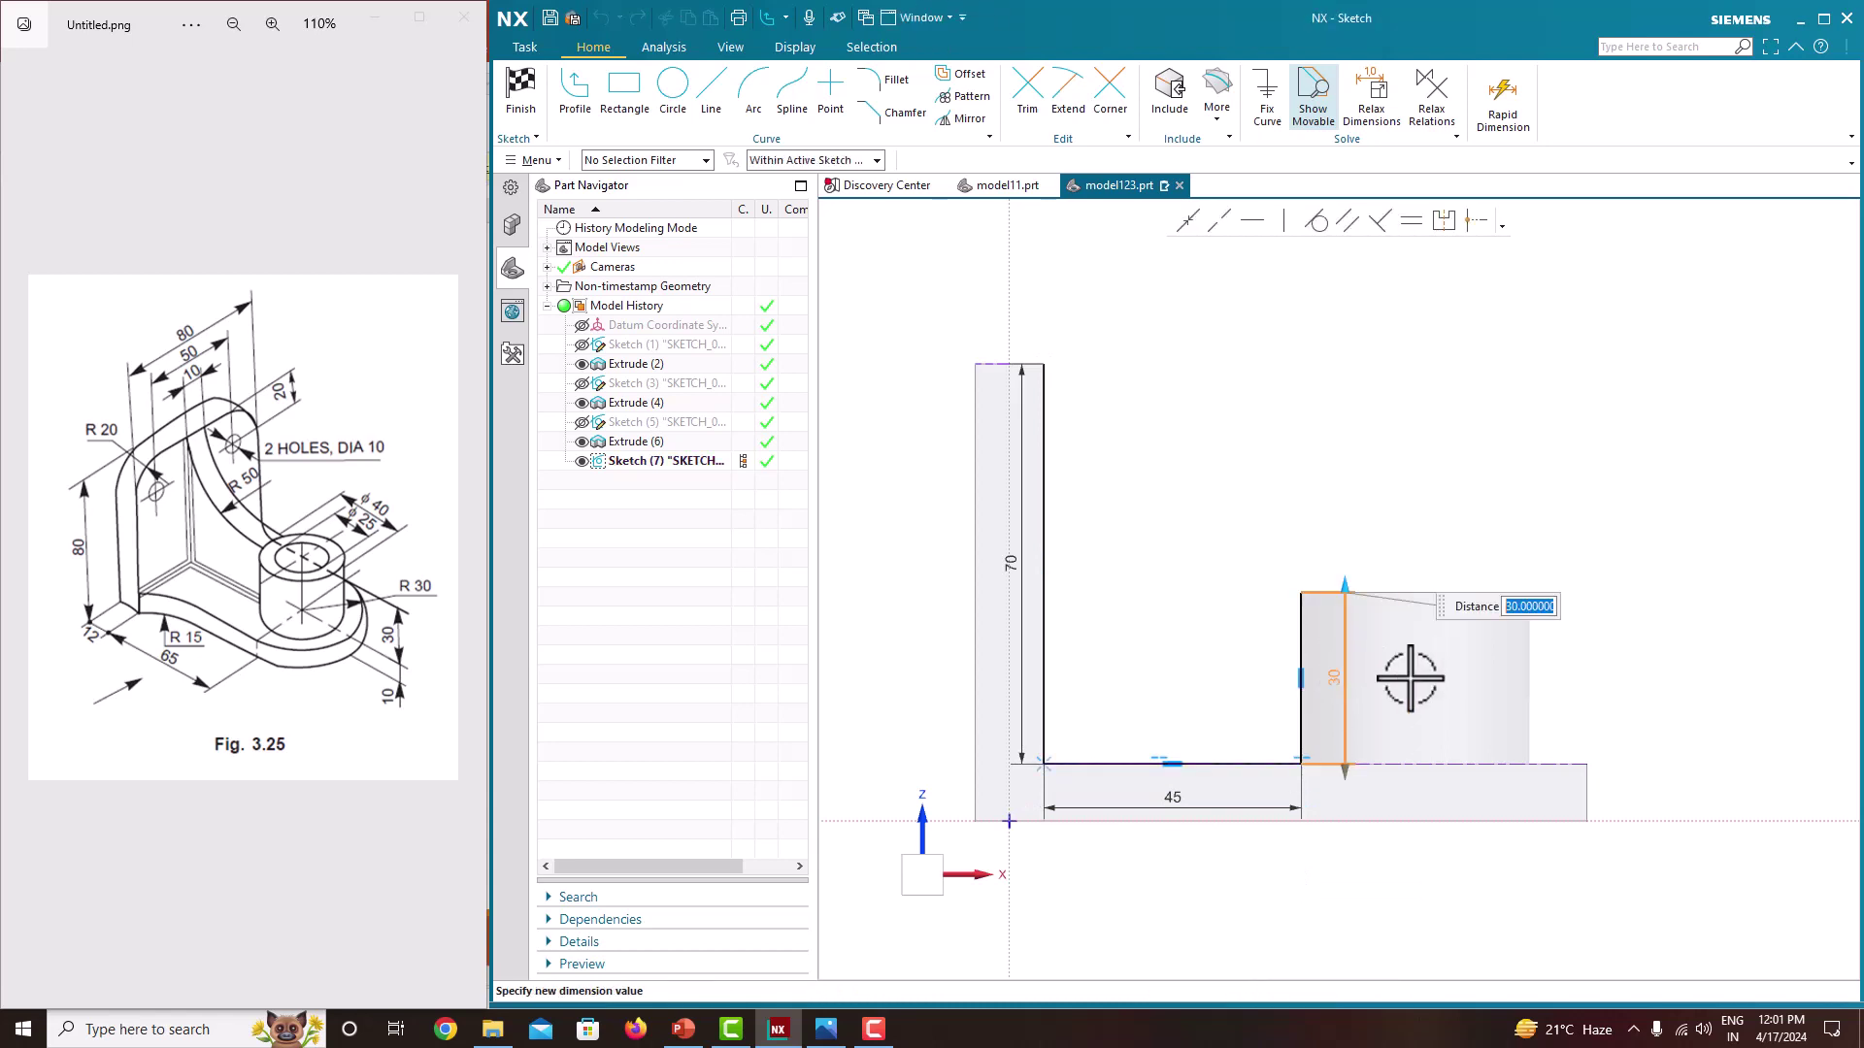
key("Return")
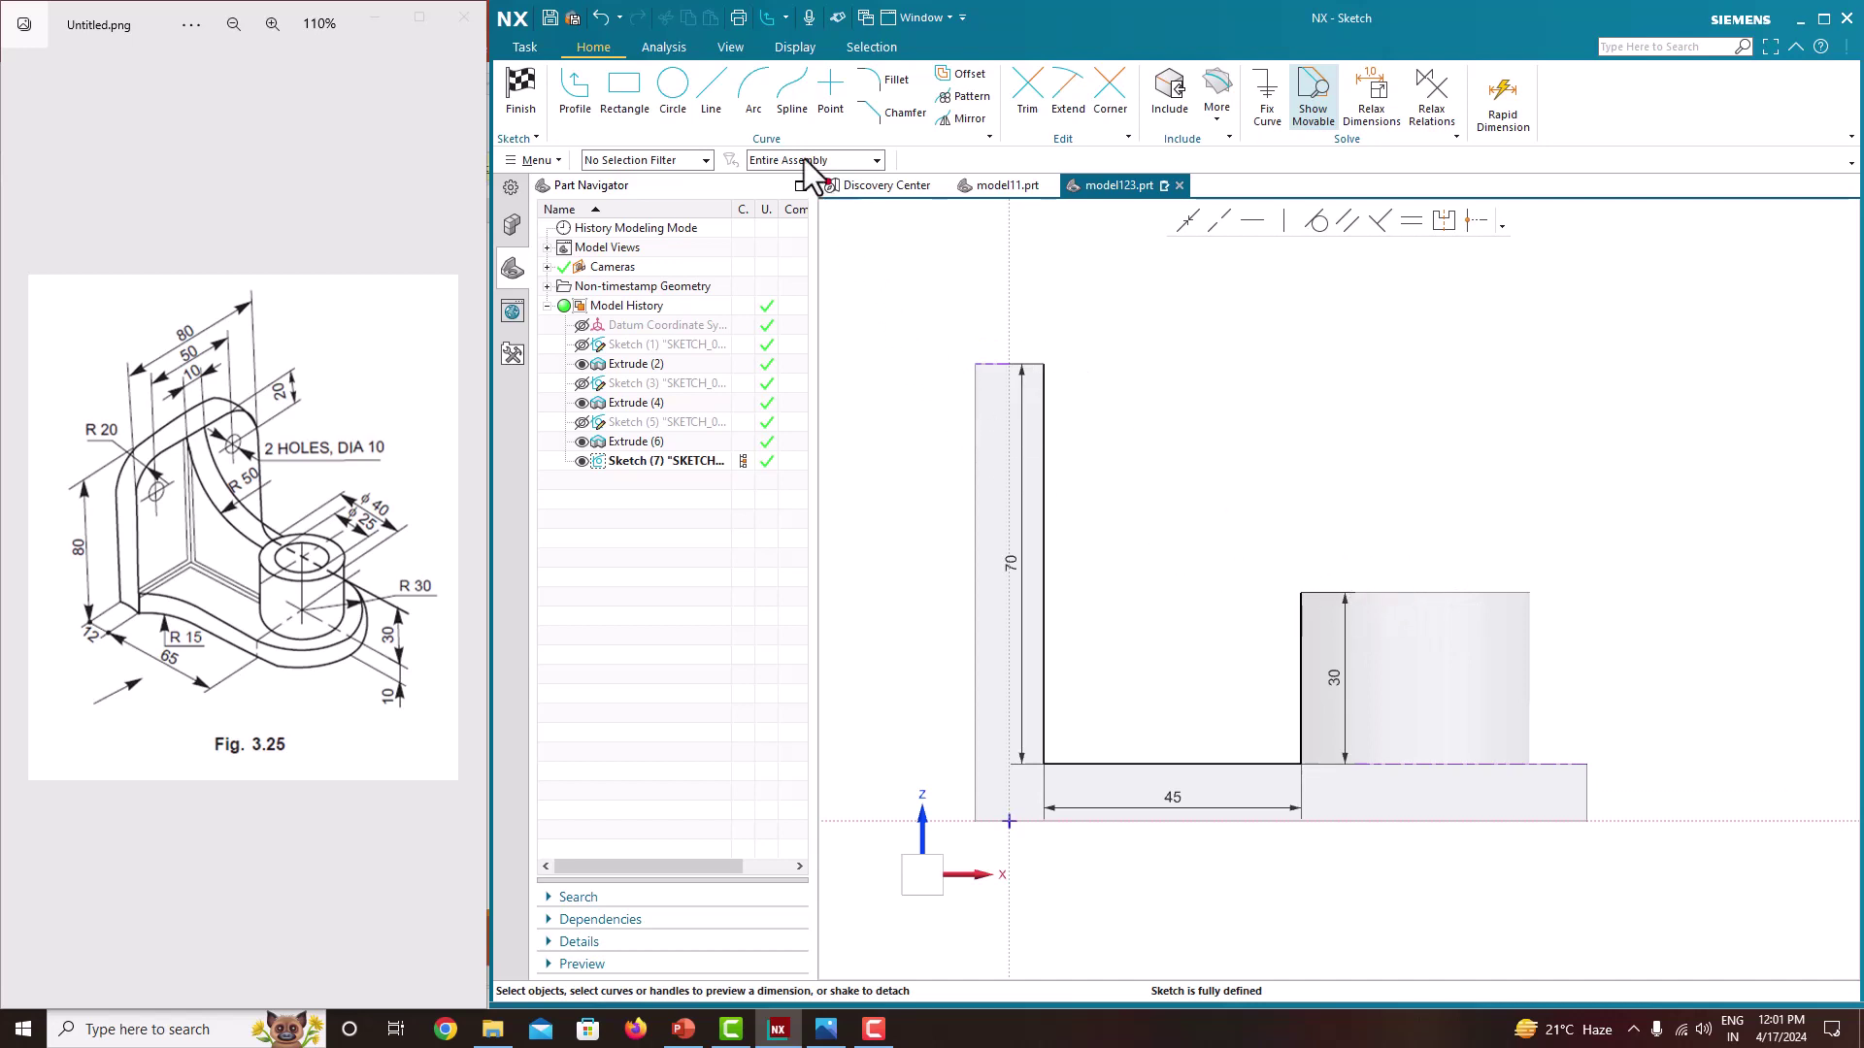
Step: Draw a concave arc of about 43 mm radius from the back plate's top inner corner to the boss's top edge
left_click(752, 97)
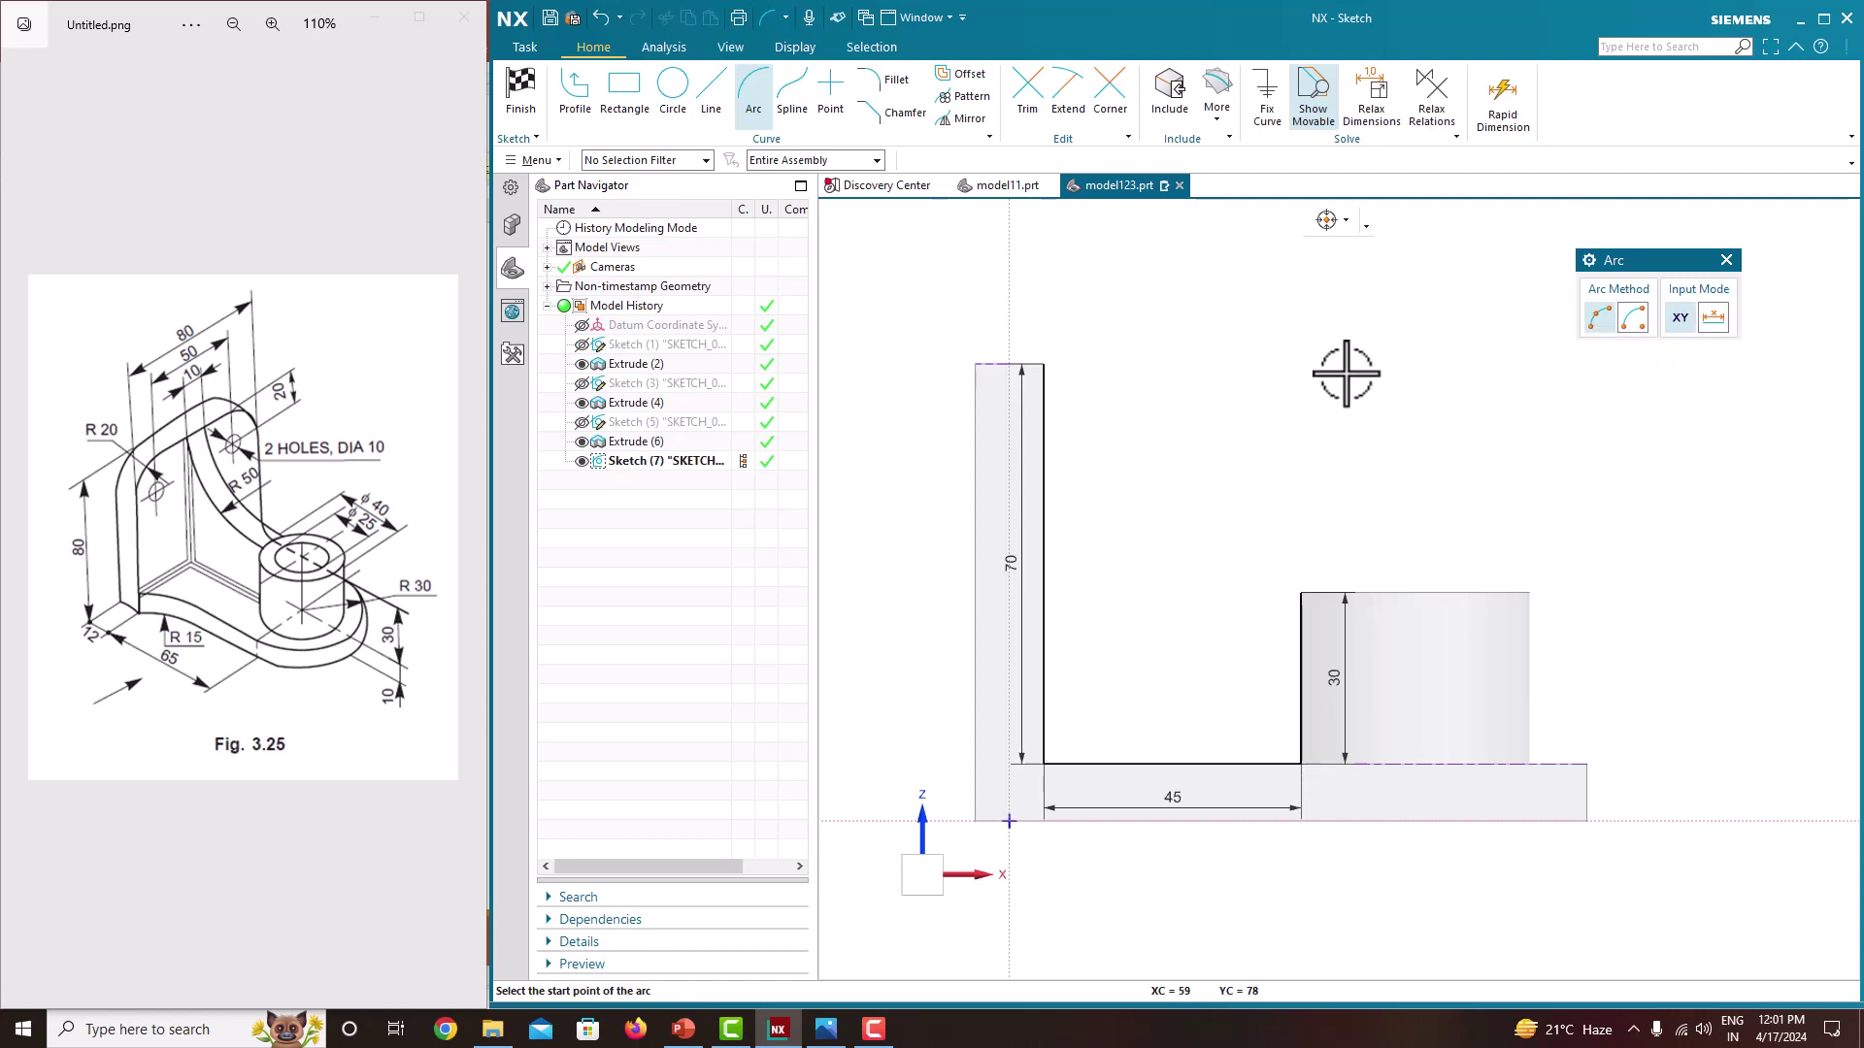
left_click(1044, 365)
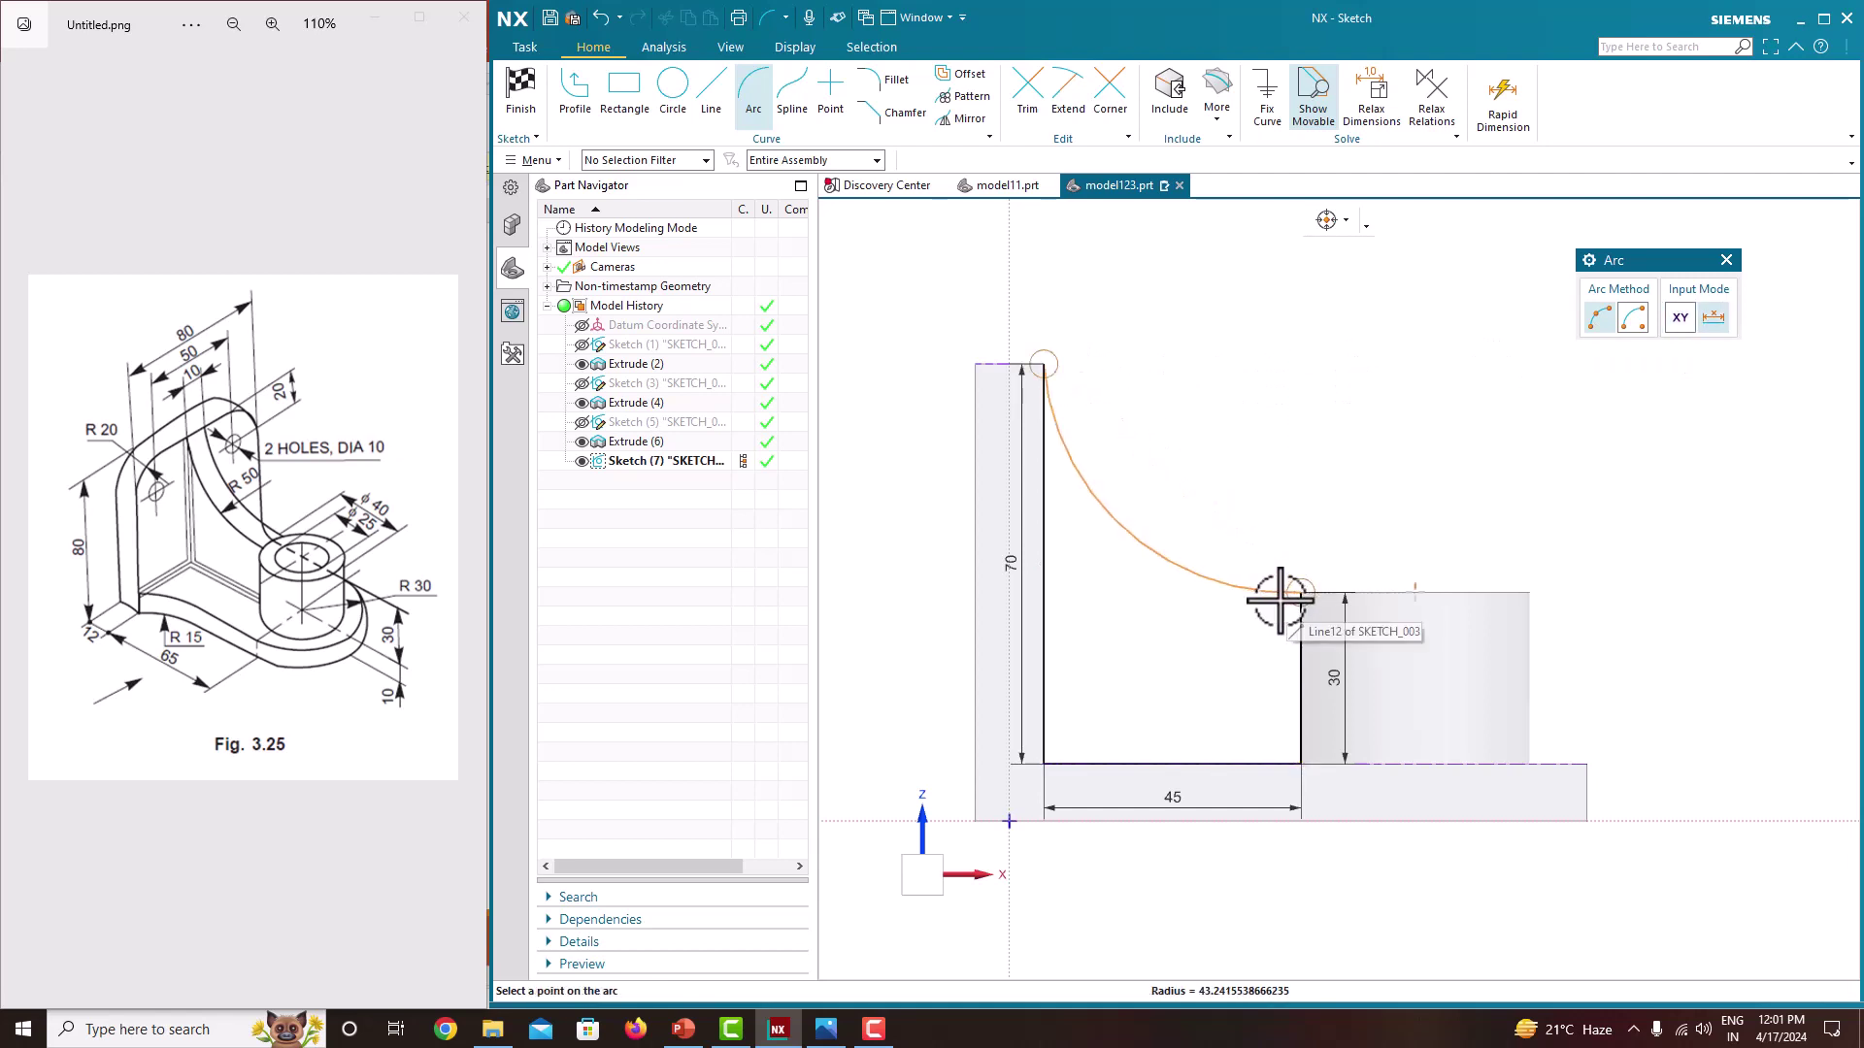
left_click(1219, 570)
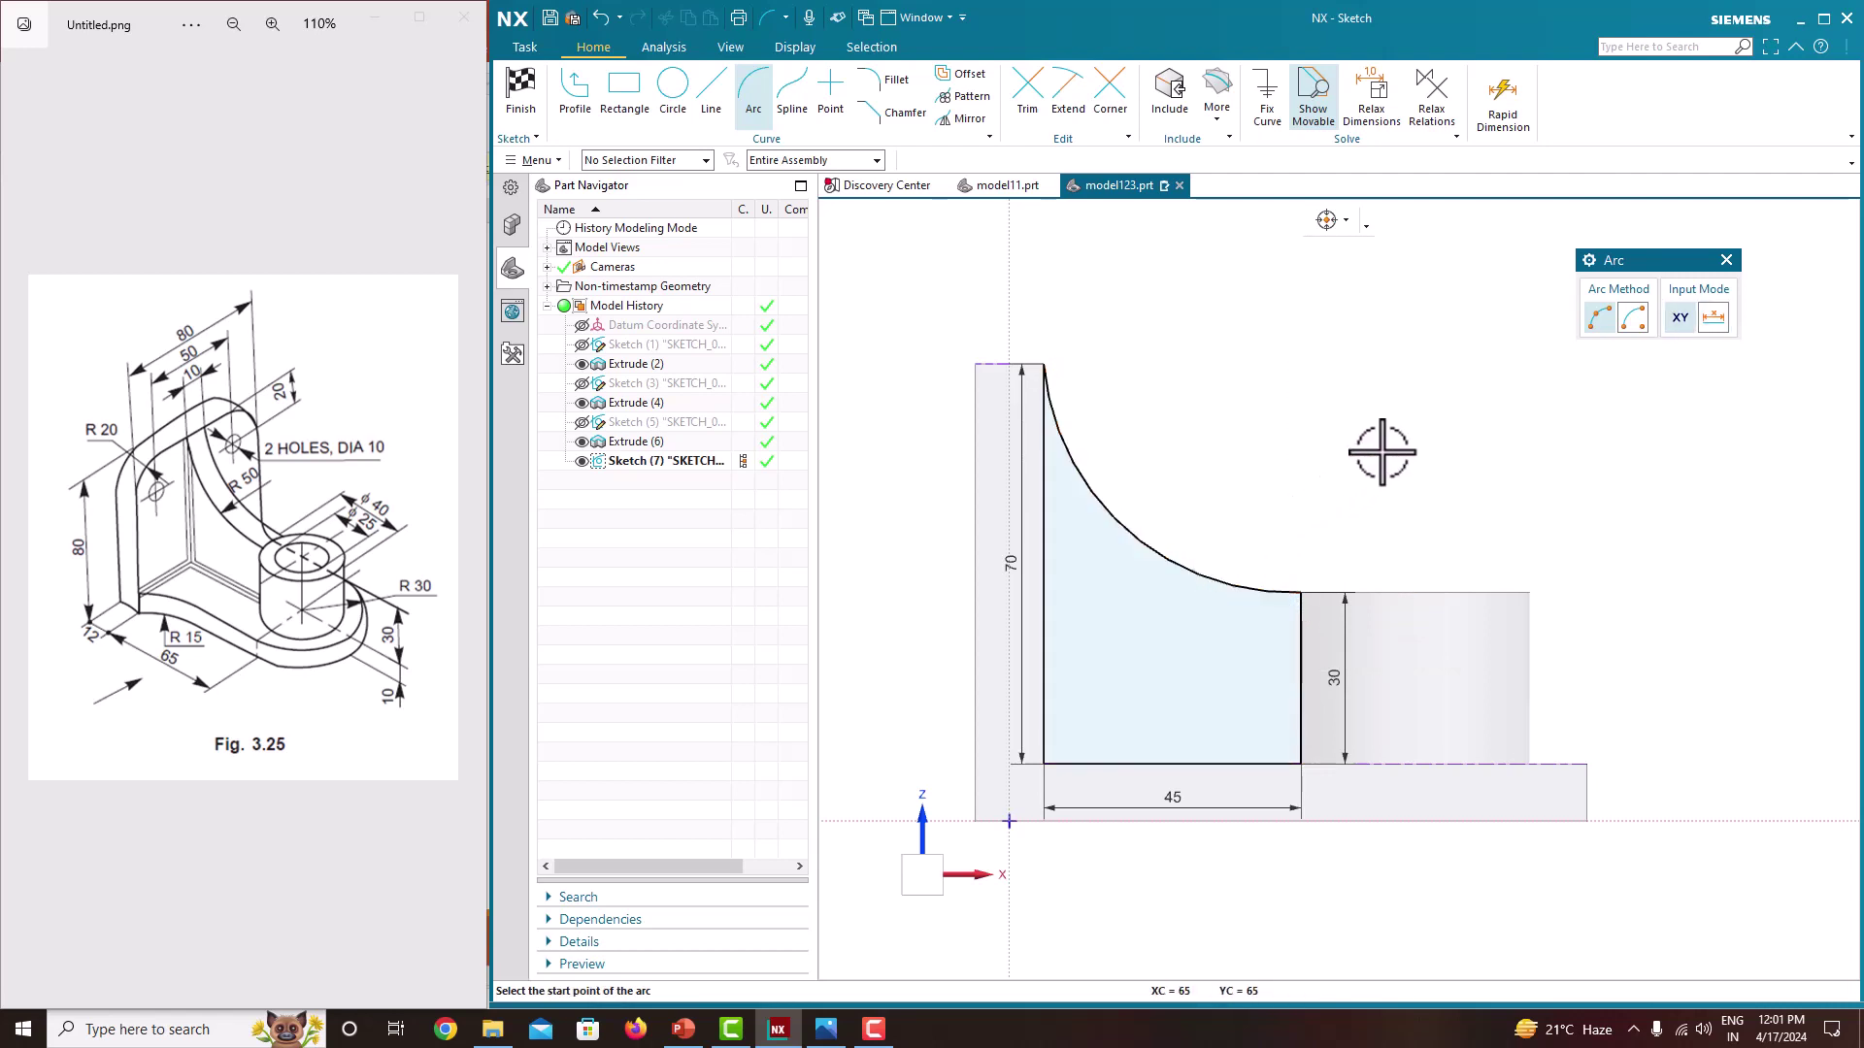
key("Escape")
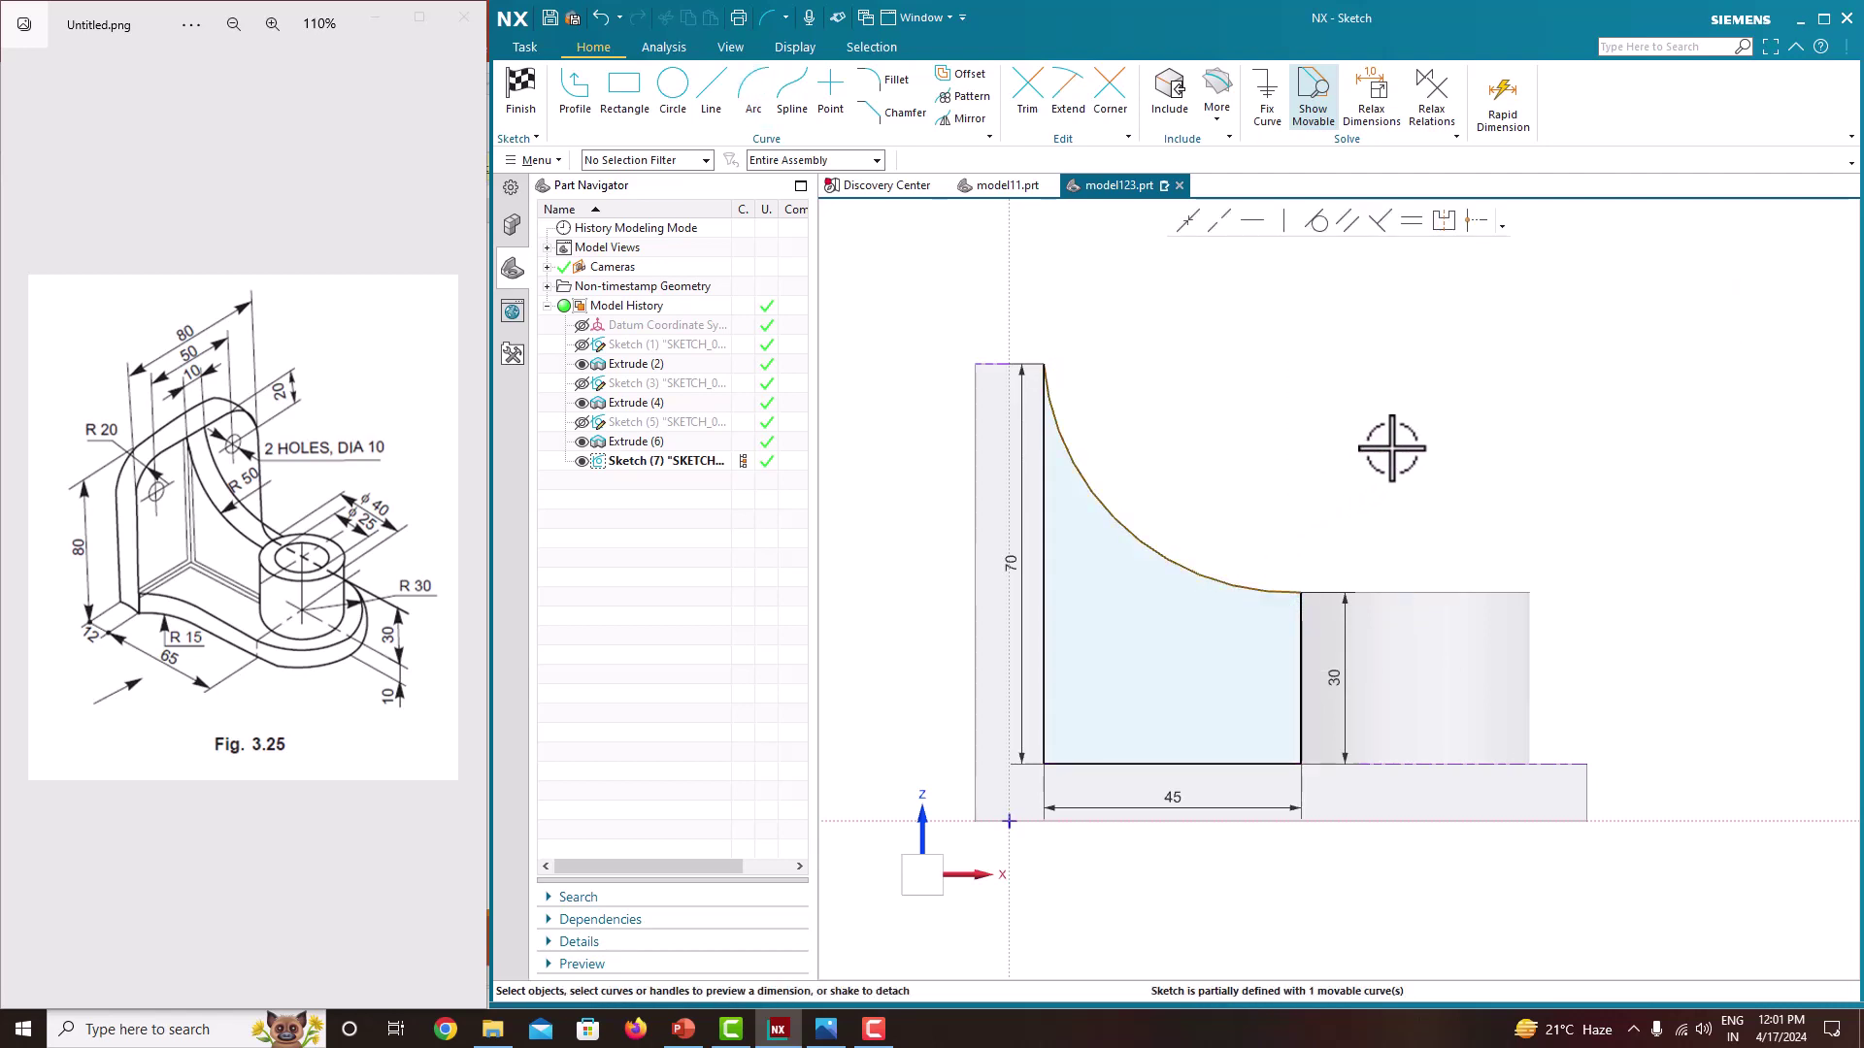
Step: Dimension the rib arc's radius and set it to 50 mm
left_click(1129, 532)
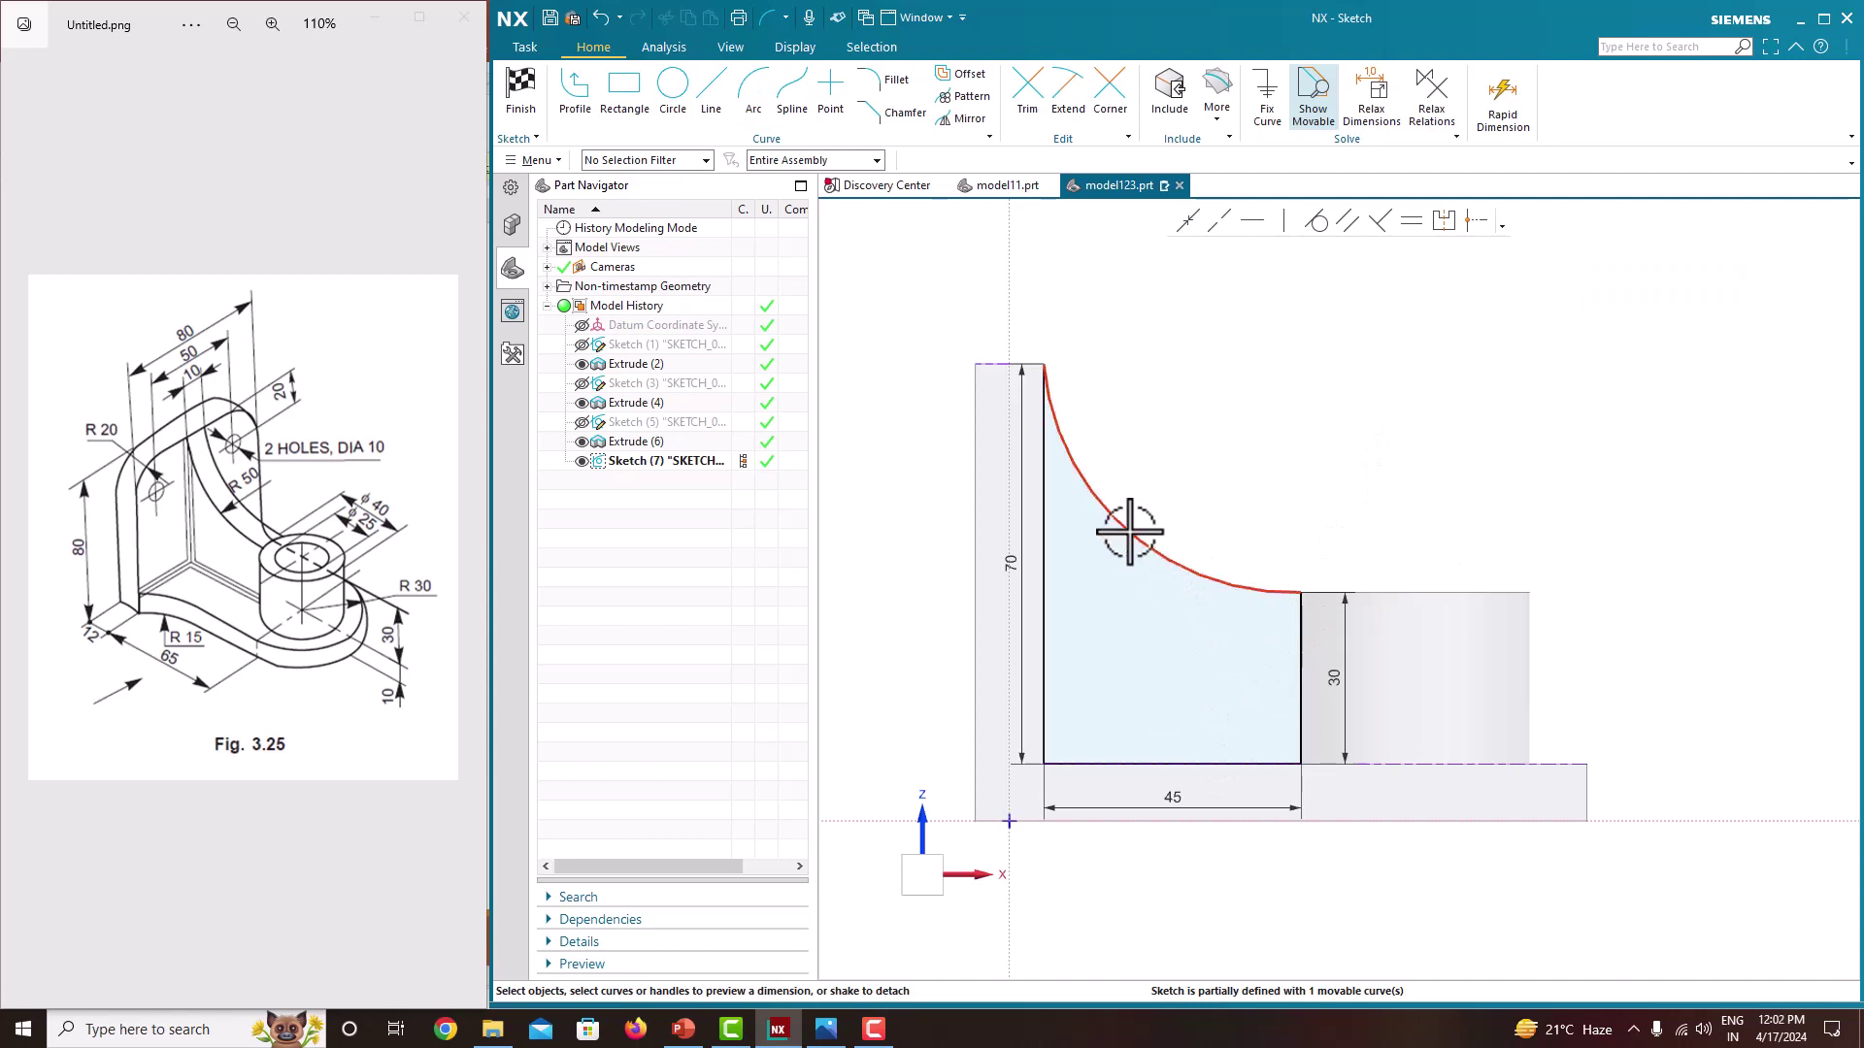
left_click(1234, 434)
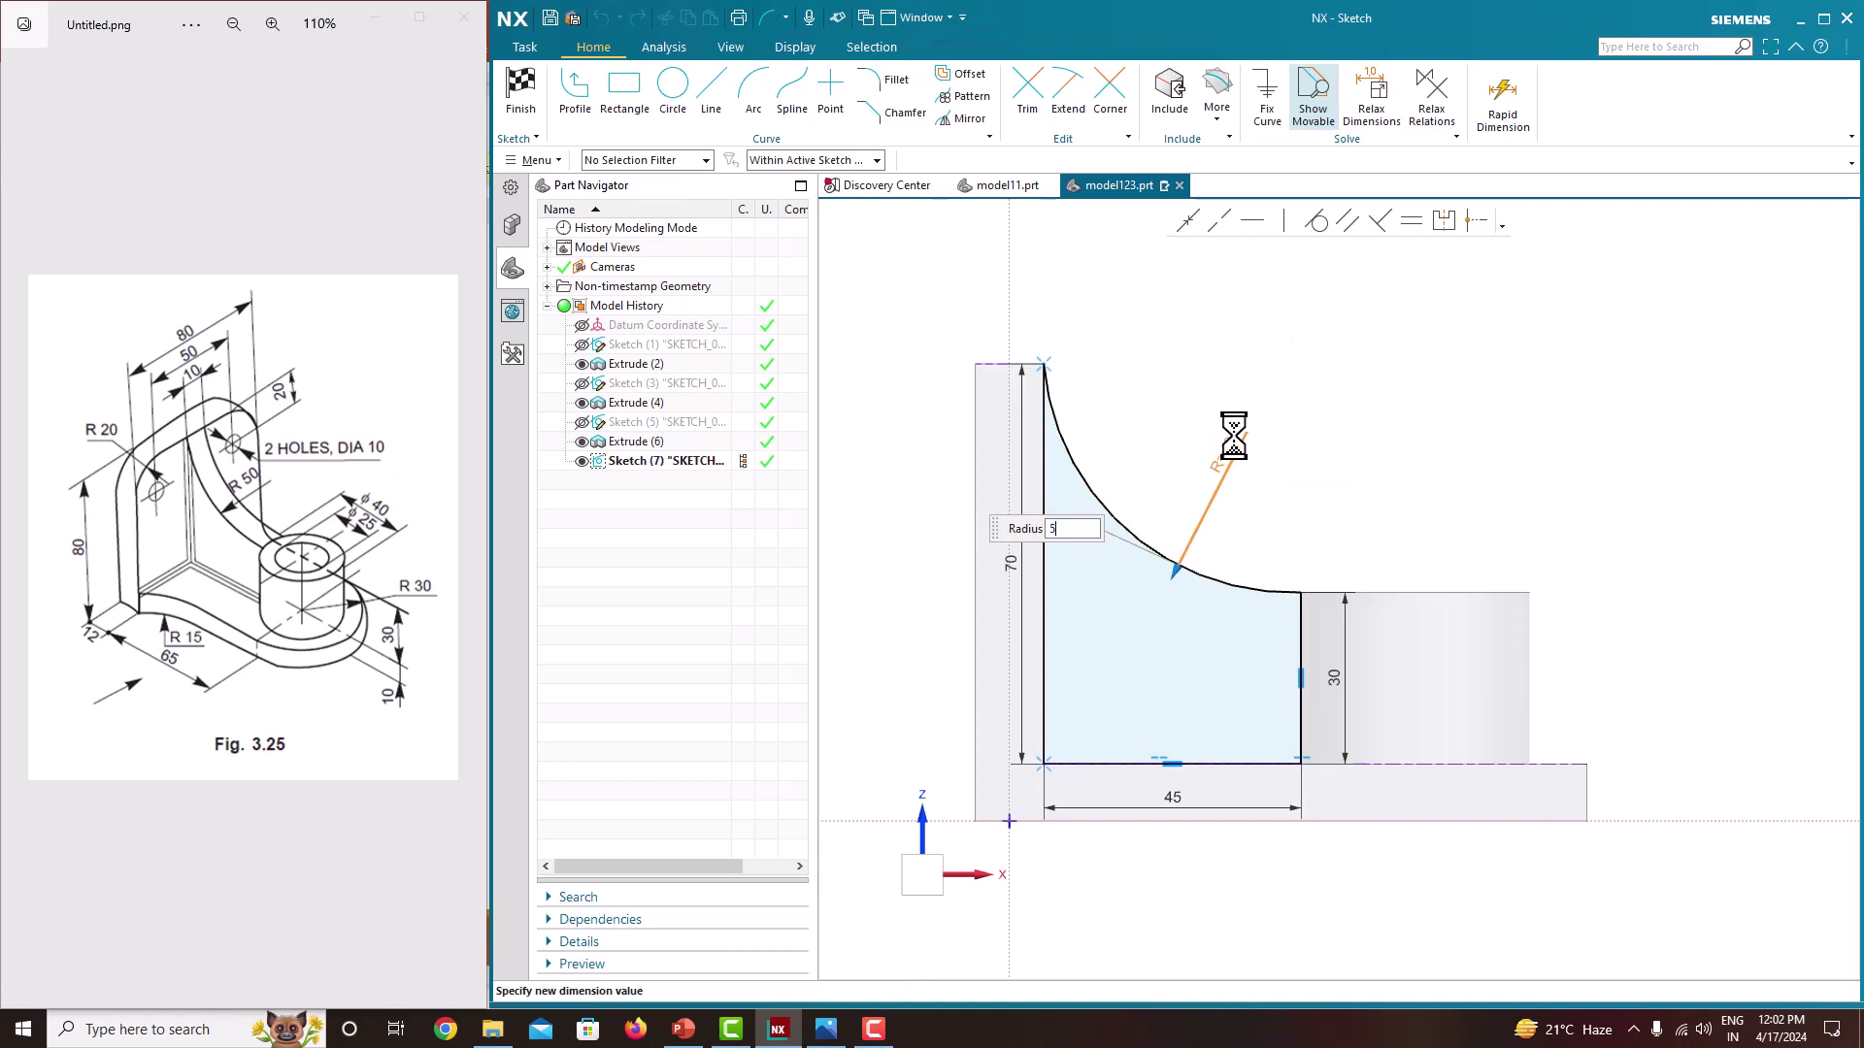
type("50")
key("Return")
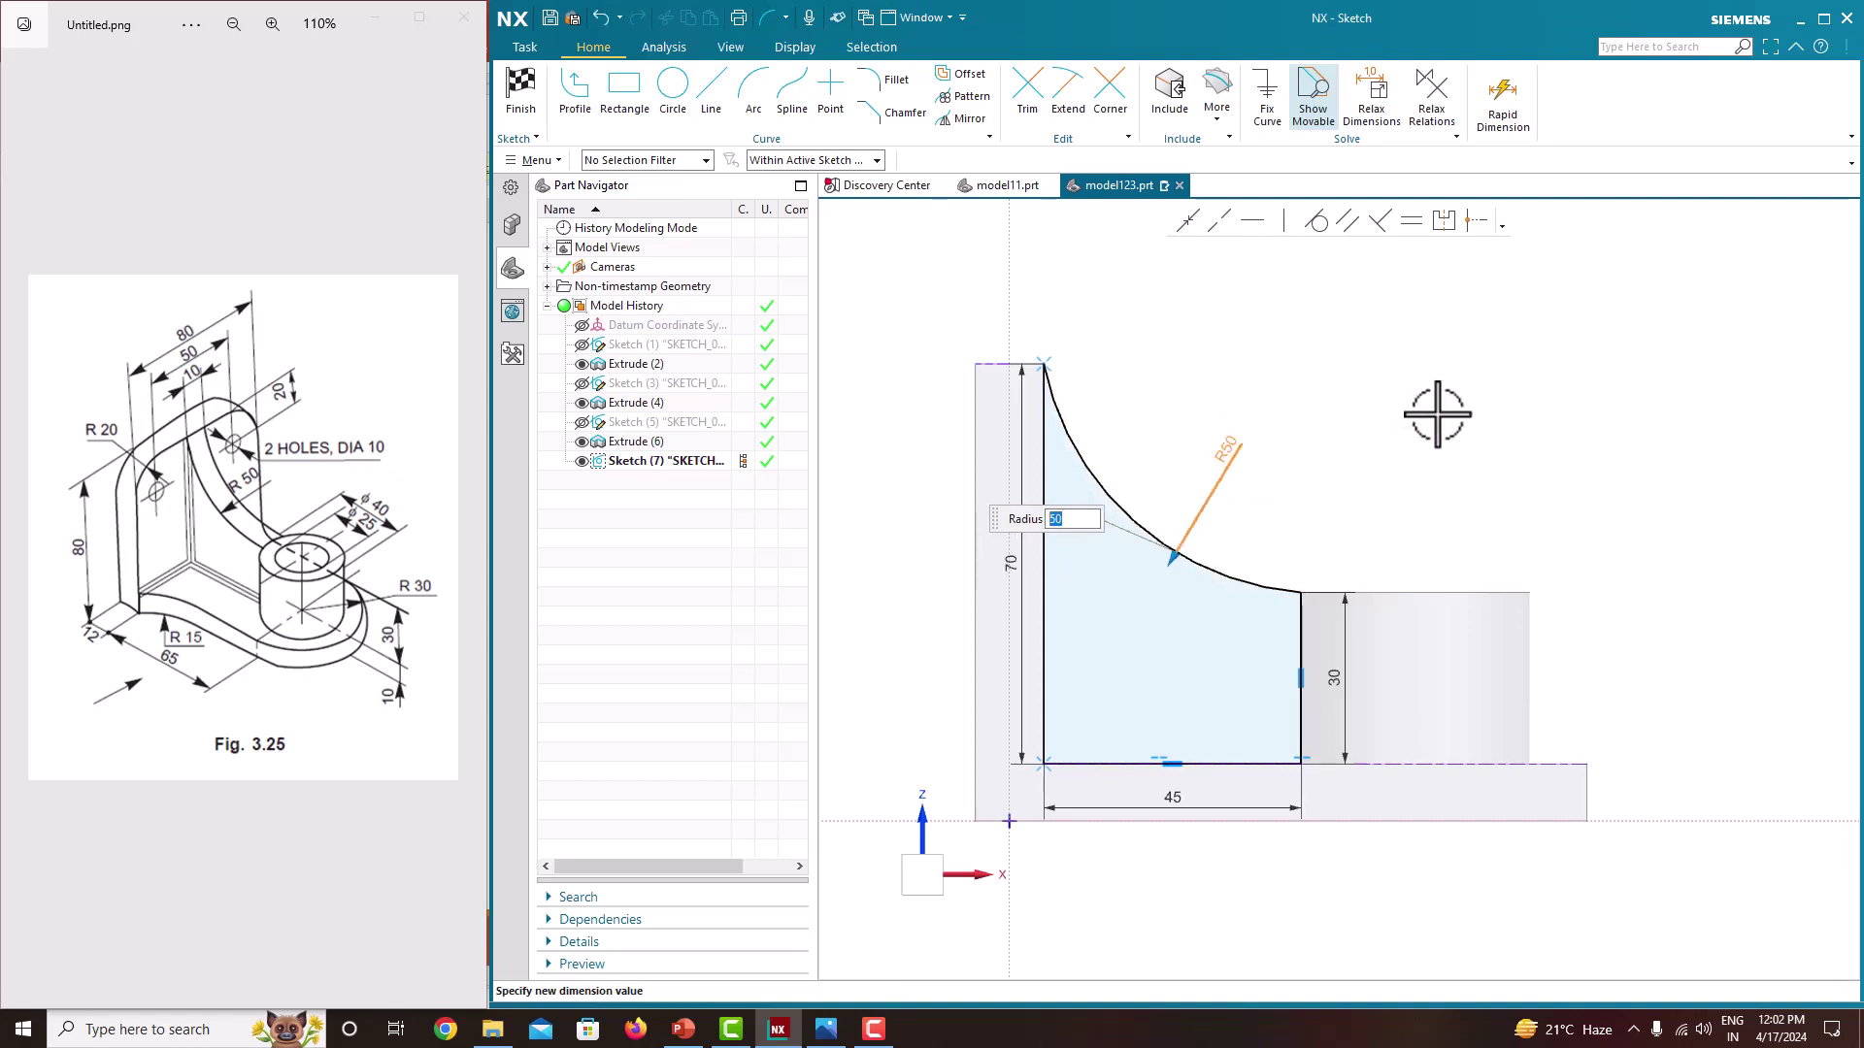
key("Escape")
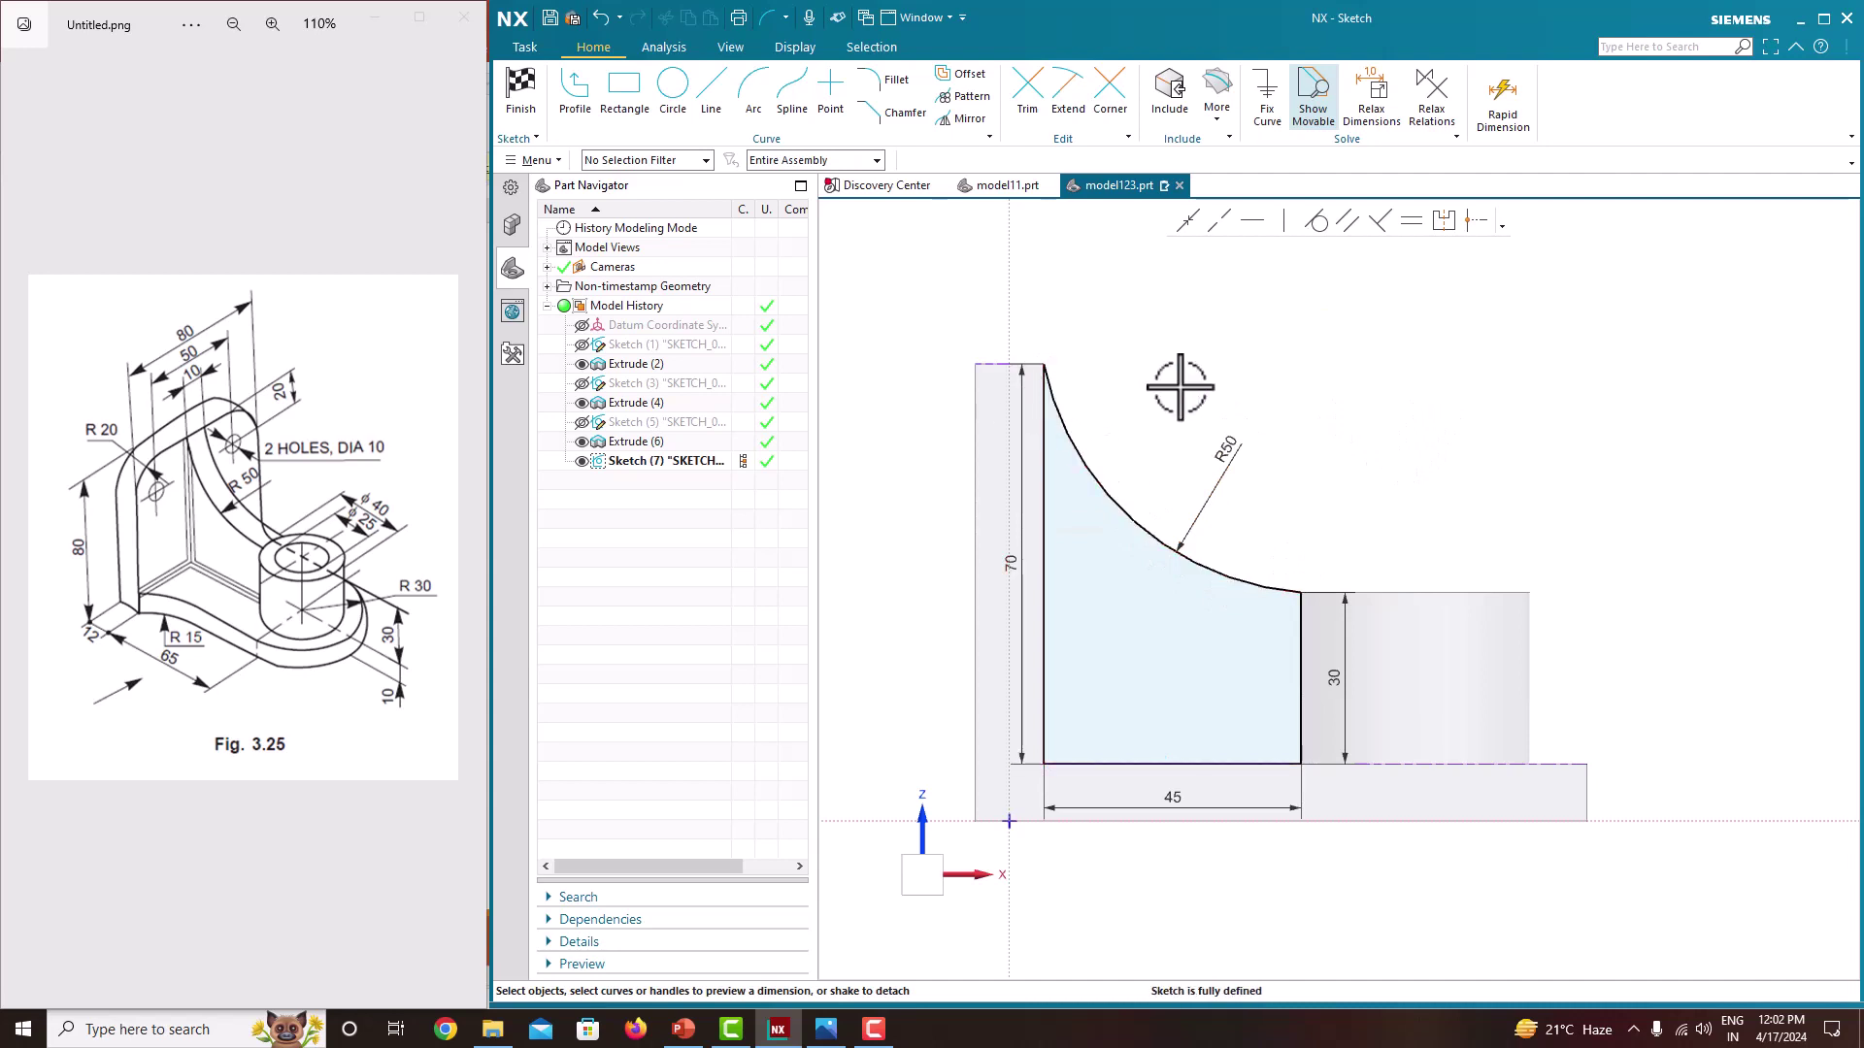
Step: Try making the rib arc tangent to the vertical line along the back plate, and undo the relation
left_click(1318, 223)
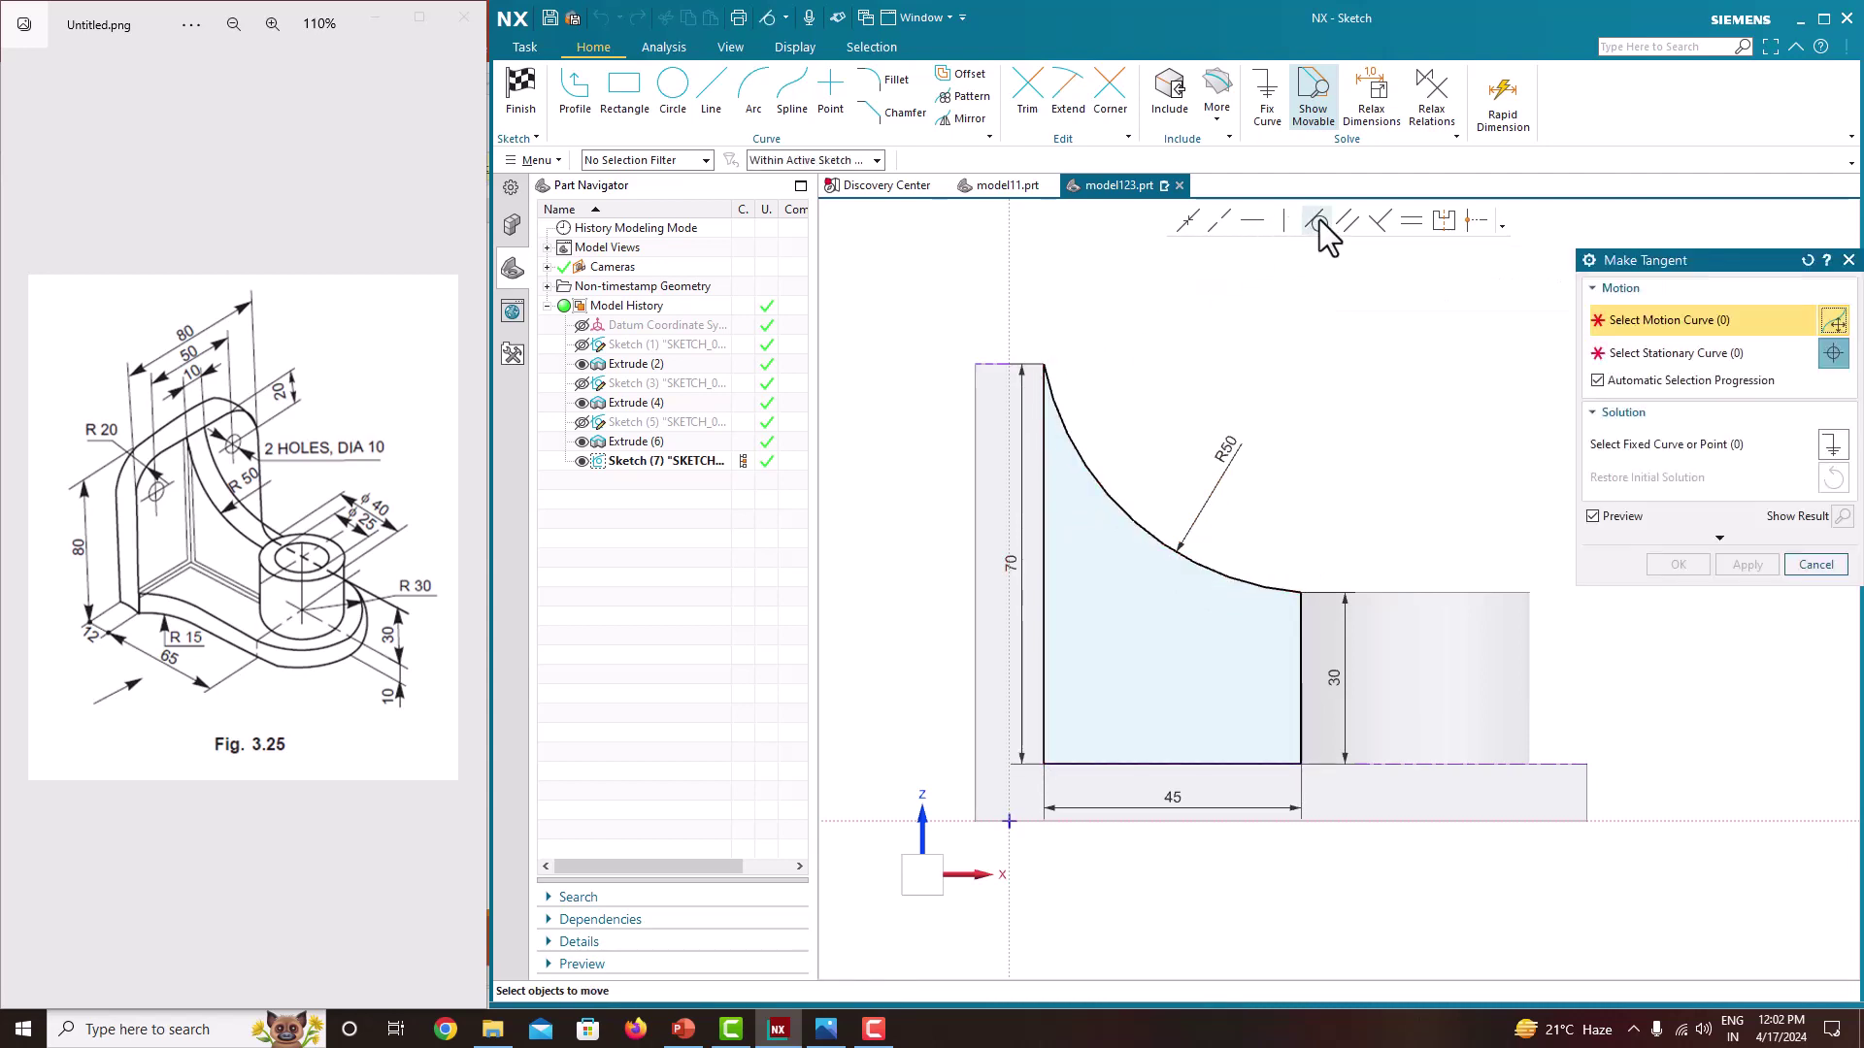
left_click(1064, 401)
left_click(1046, 403)
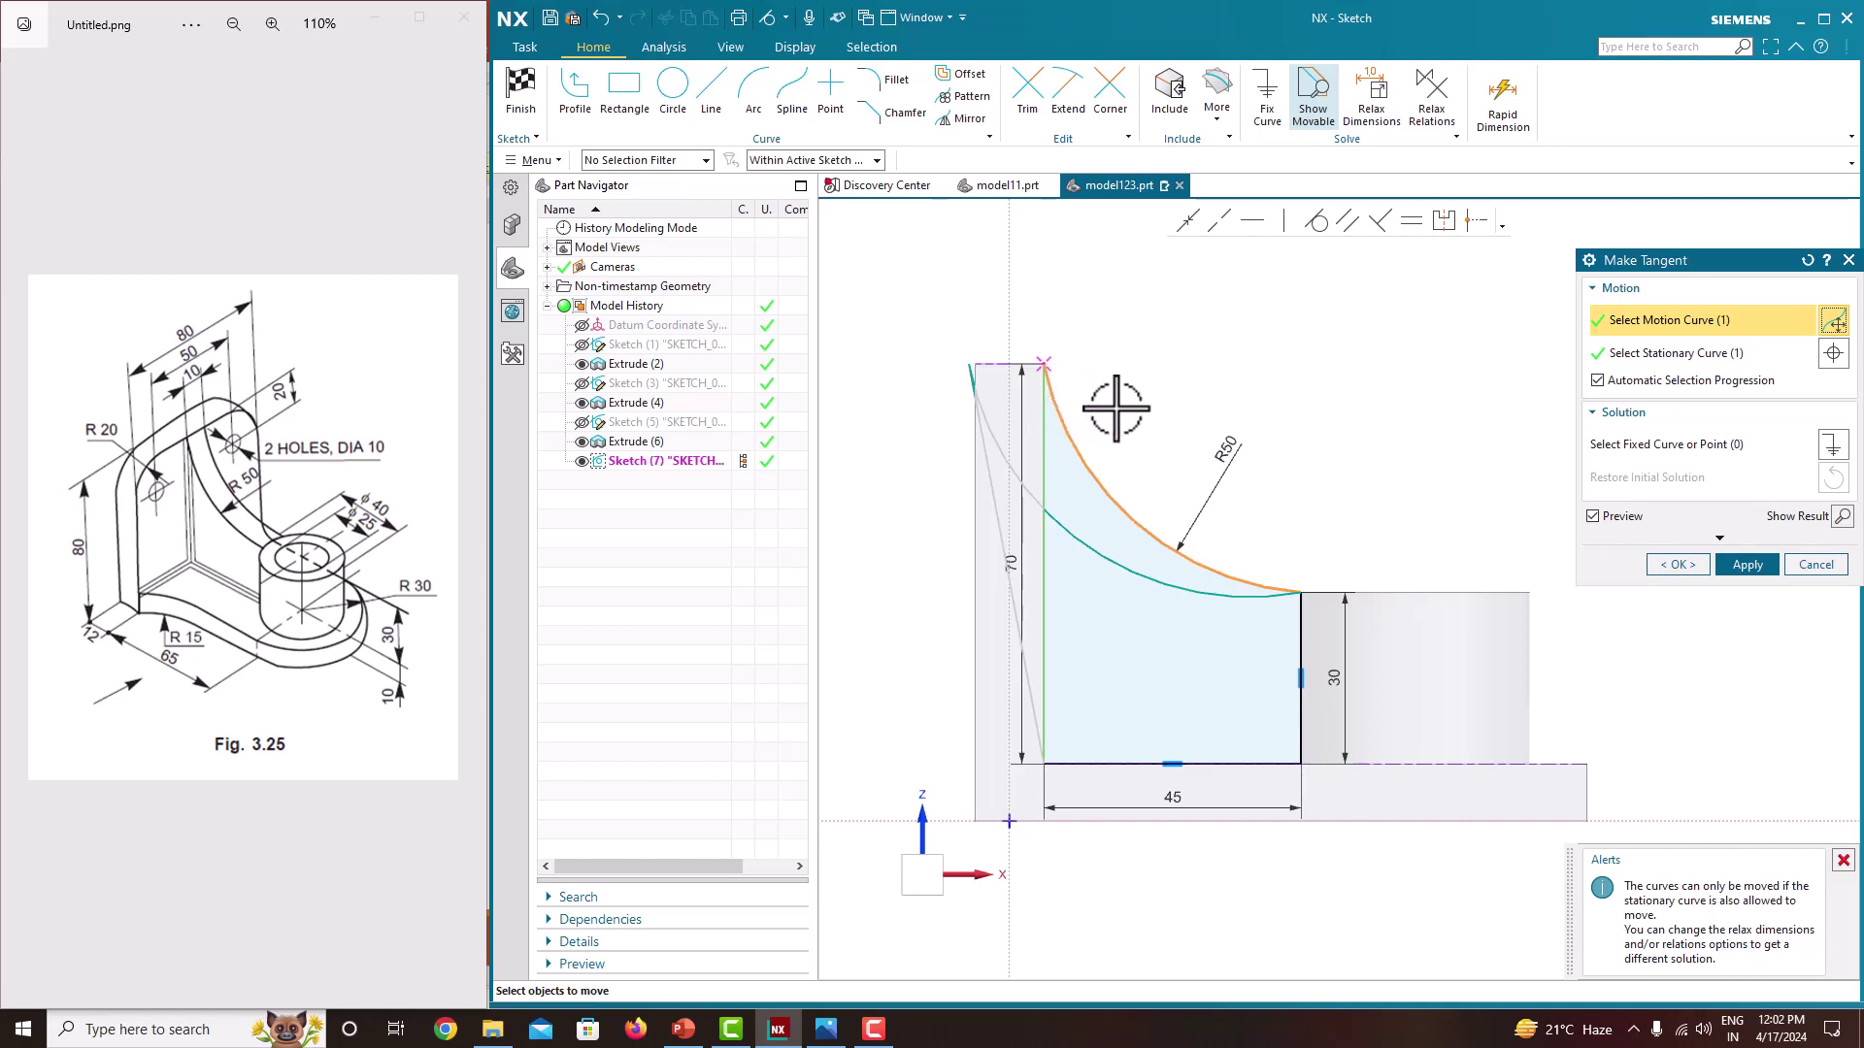
left_click(1745, 563)
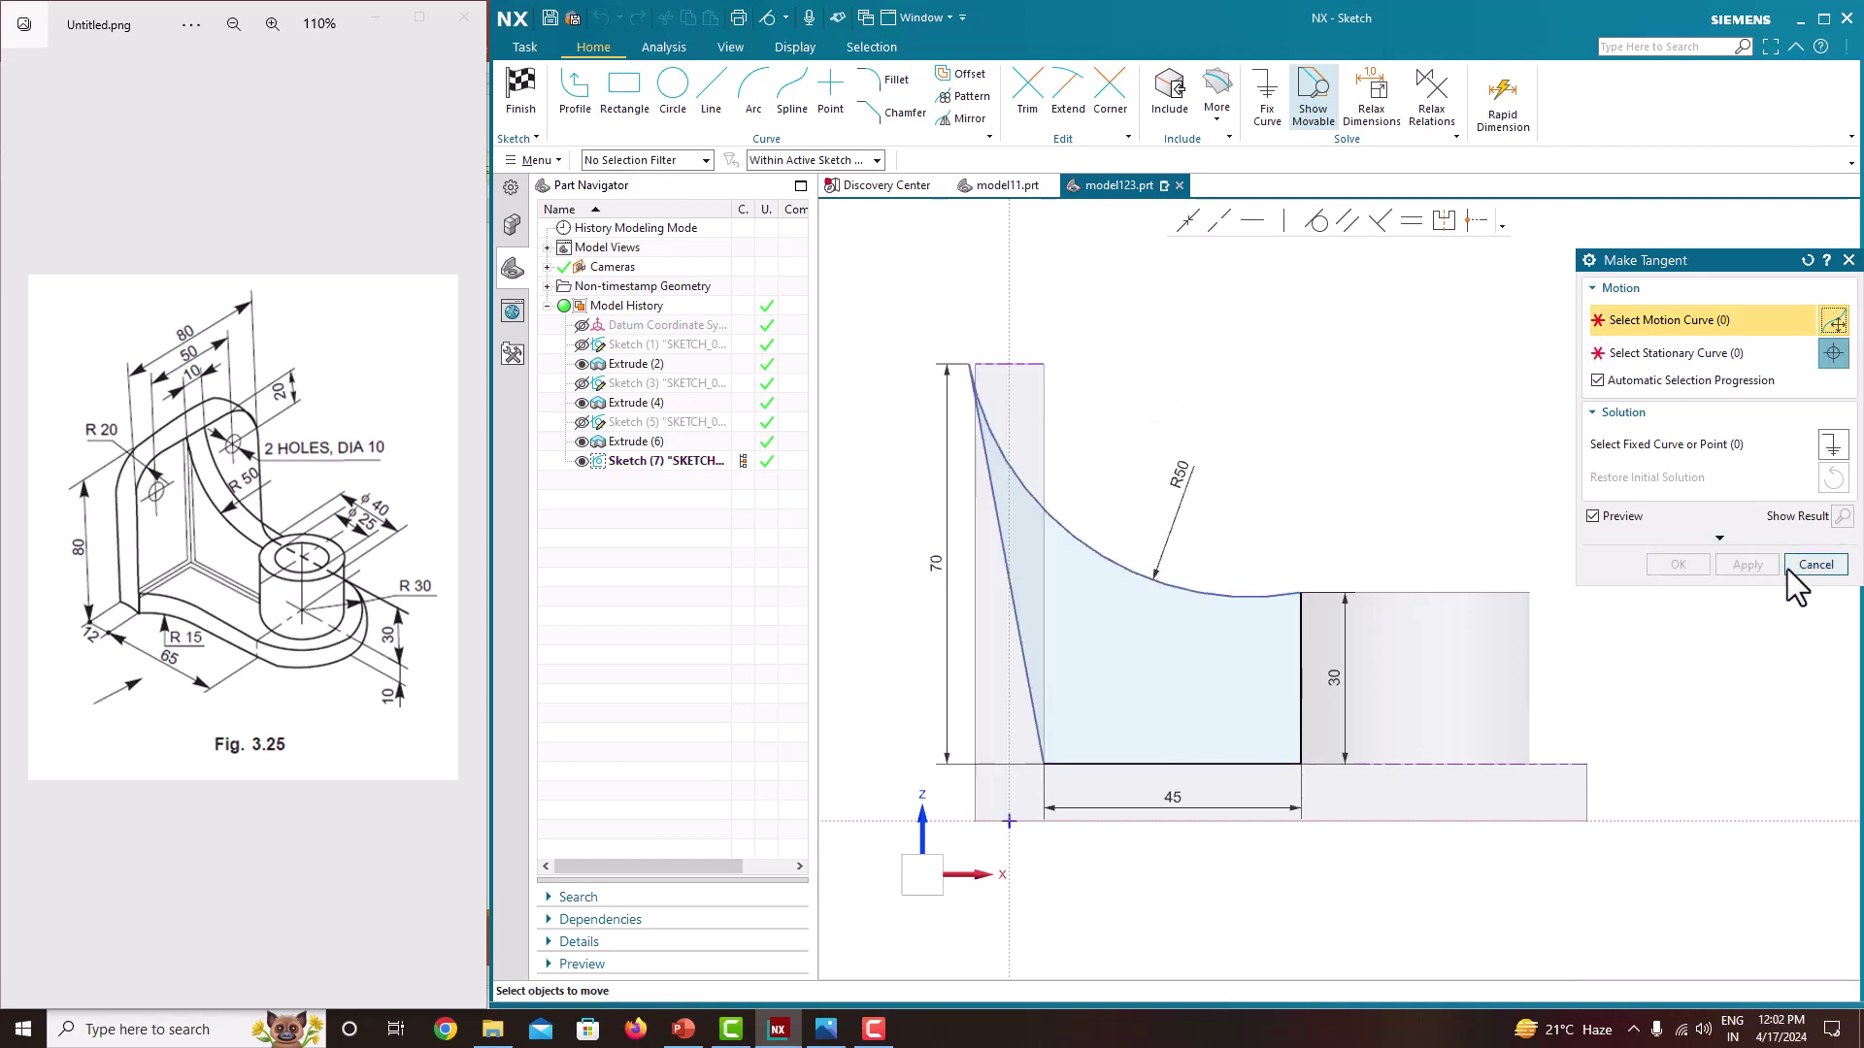
left_click(1815, 565)
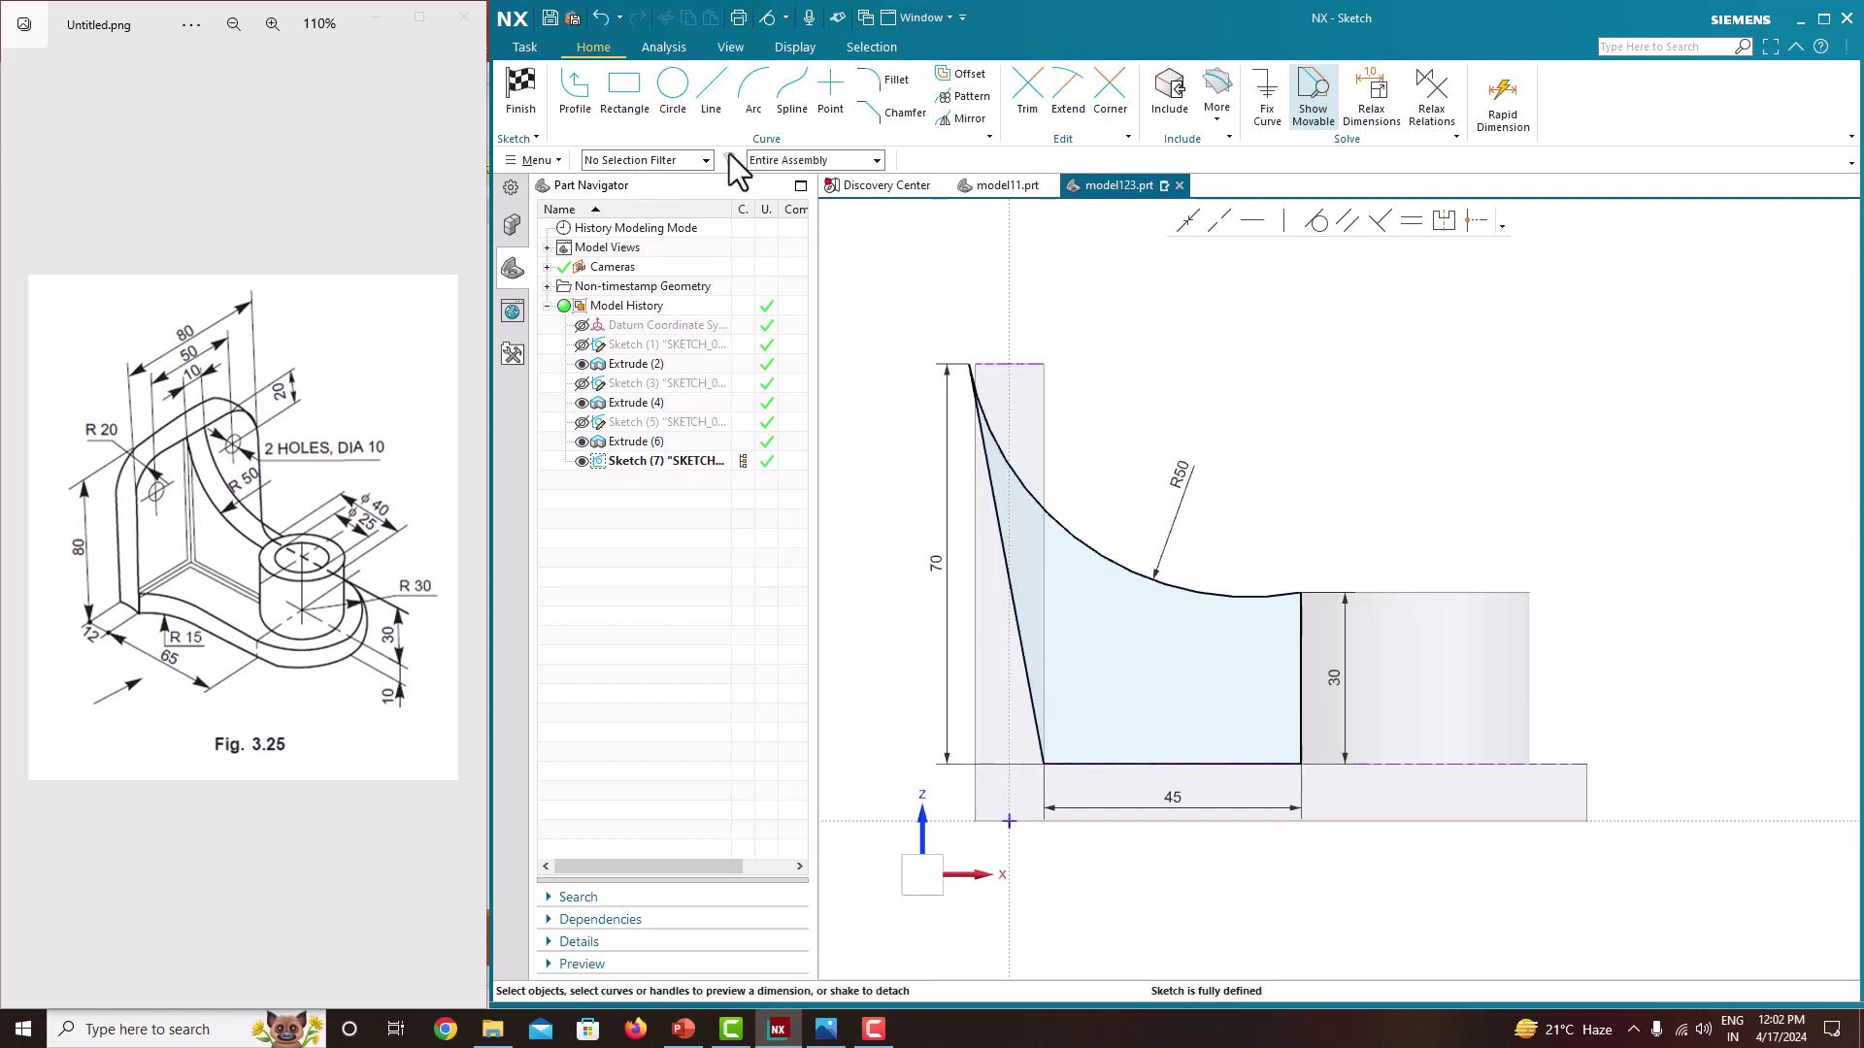
left_click(602, 14)
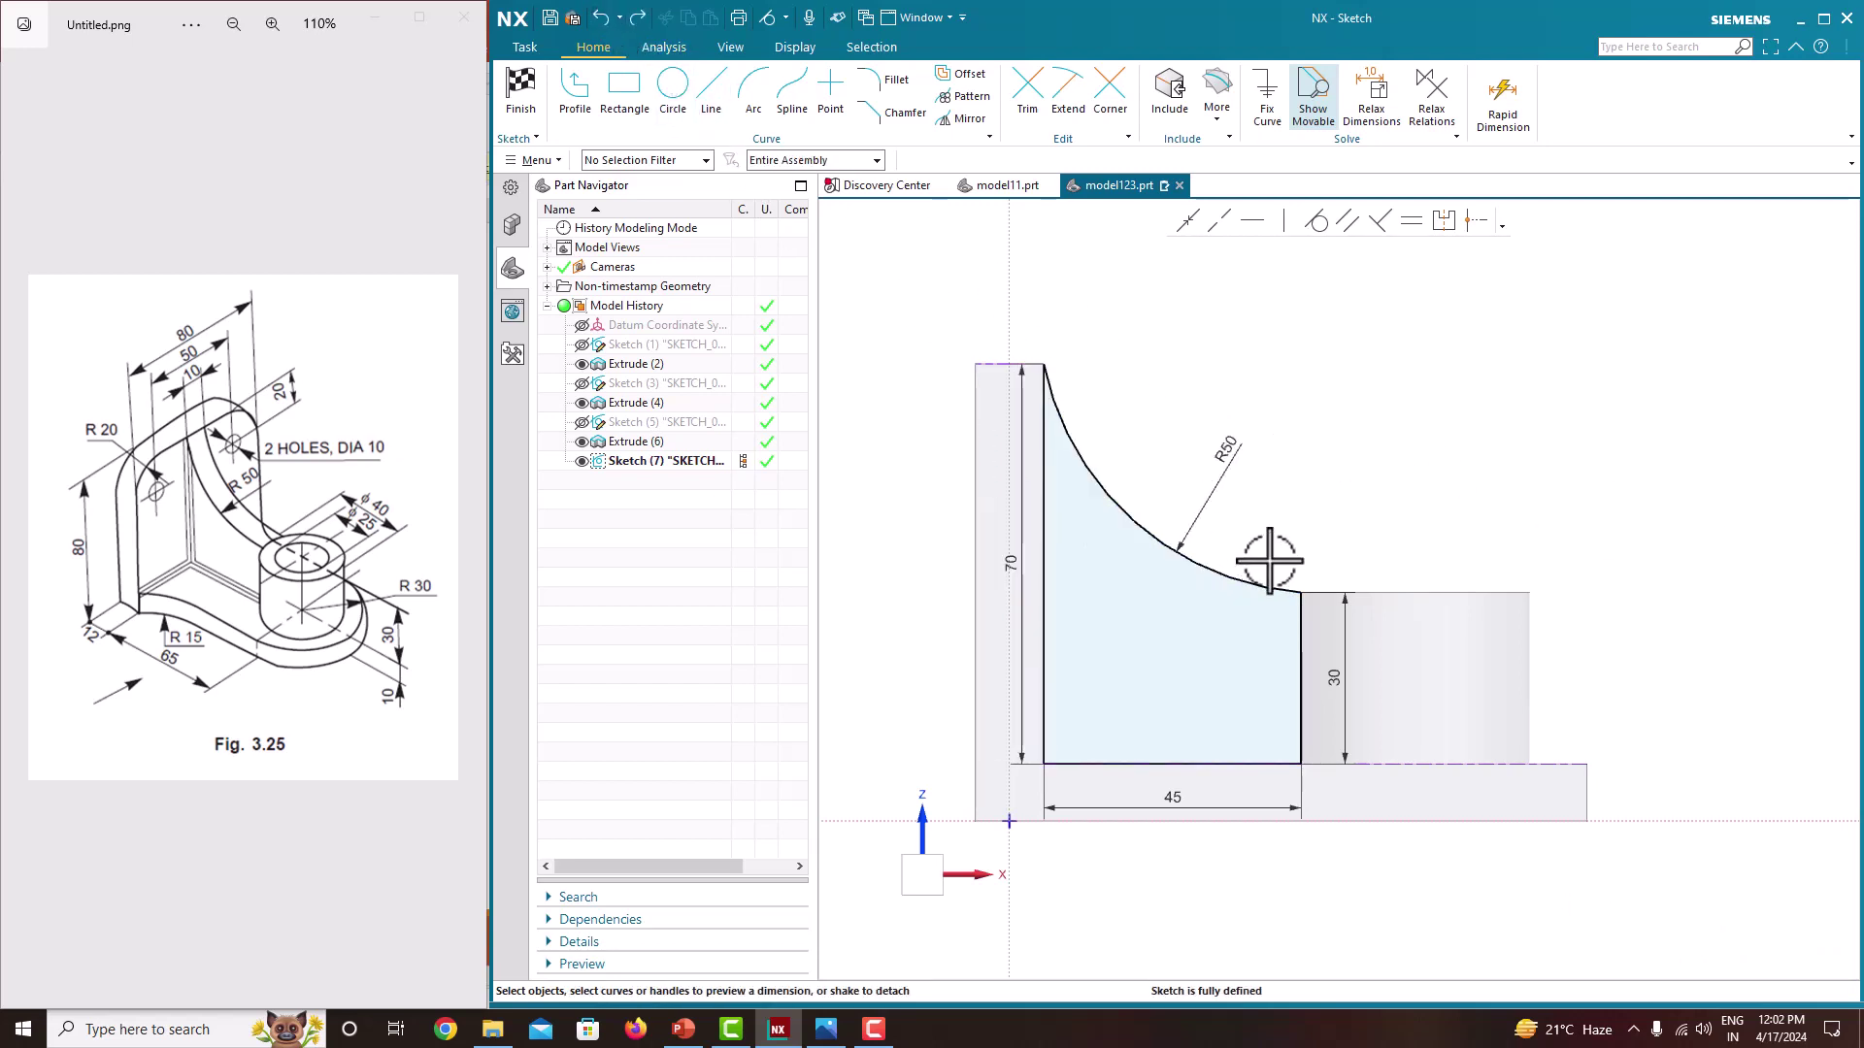
Step: Finish the rib sketch and reopen it for editing
scroll(1280, 601, "up", 5)
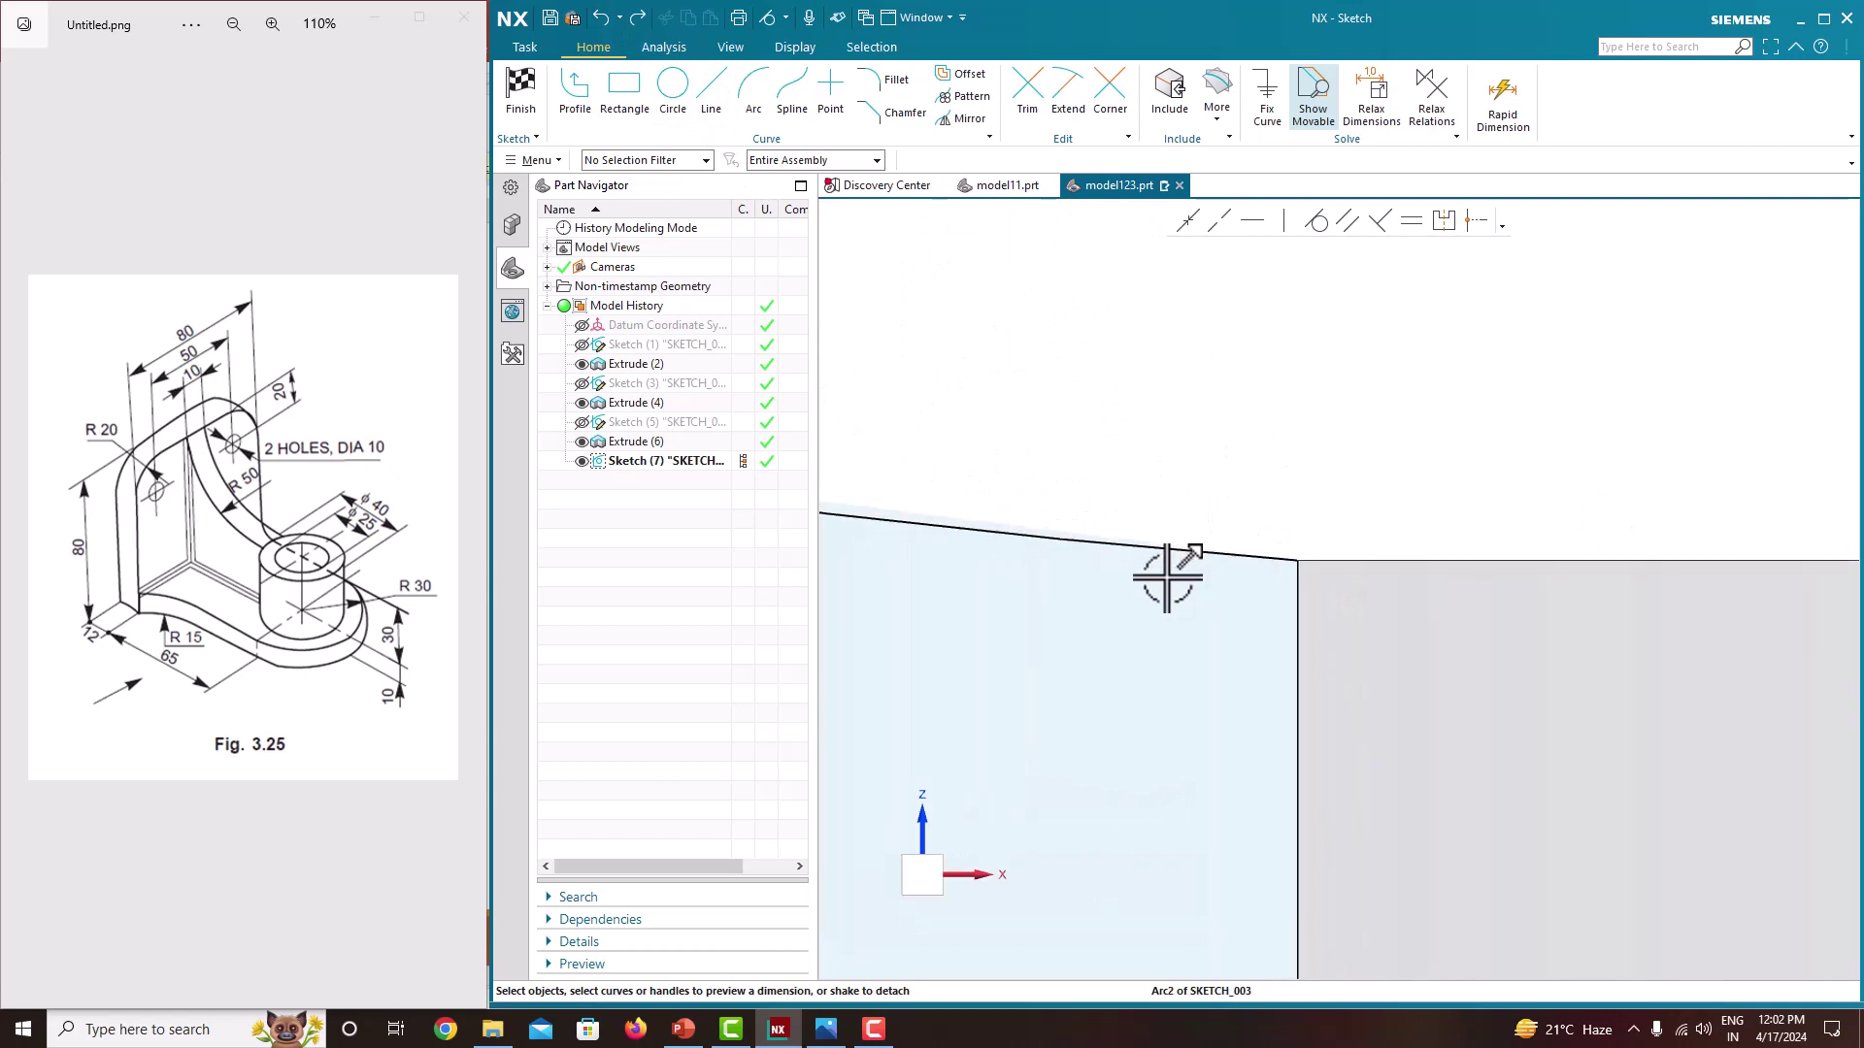
scroll(1168, 578, "down", 5)
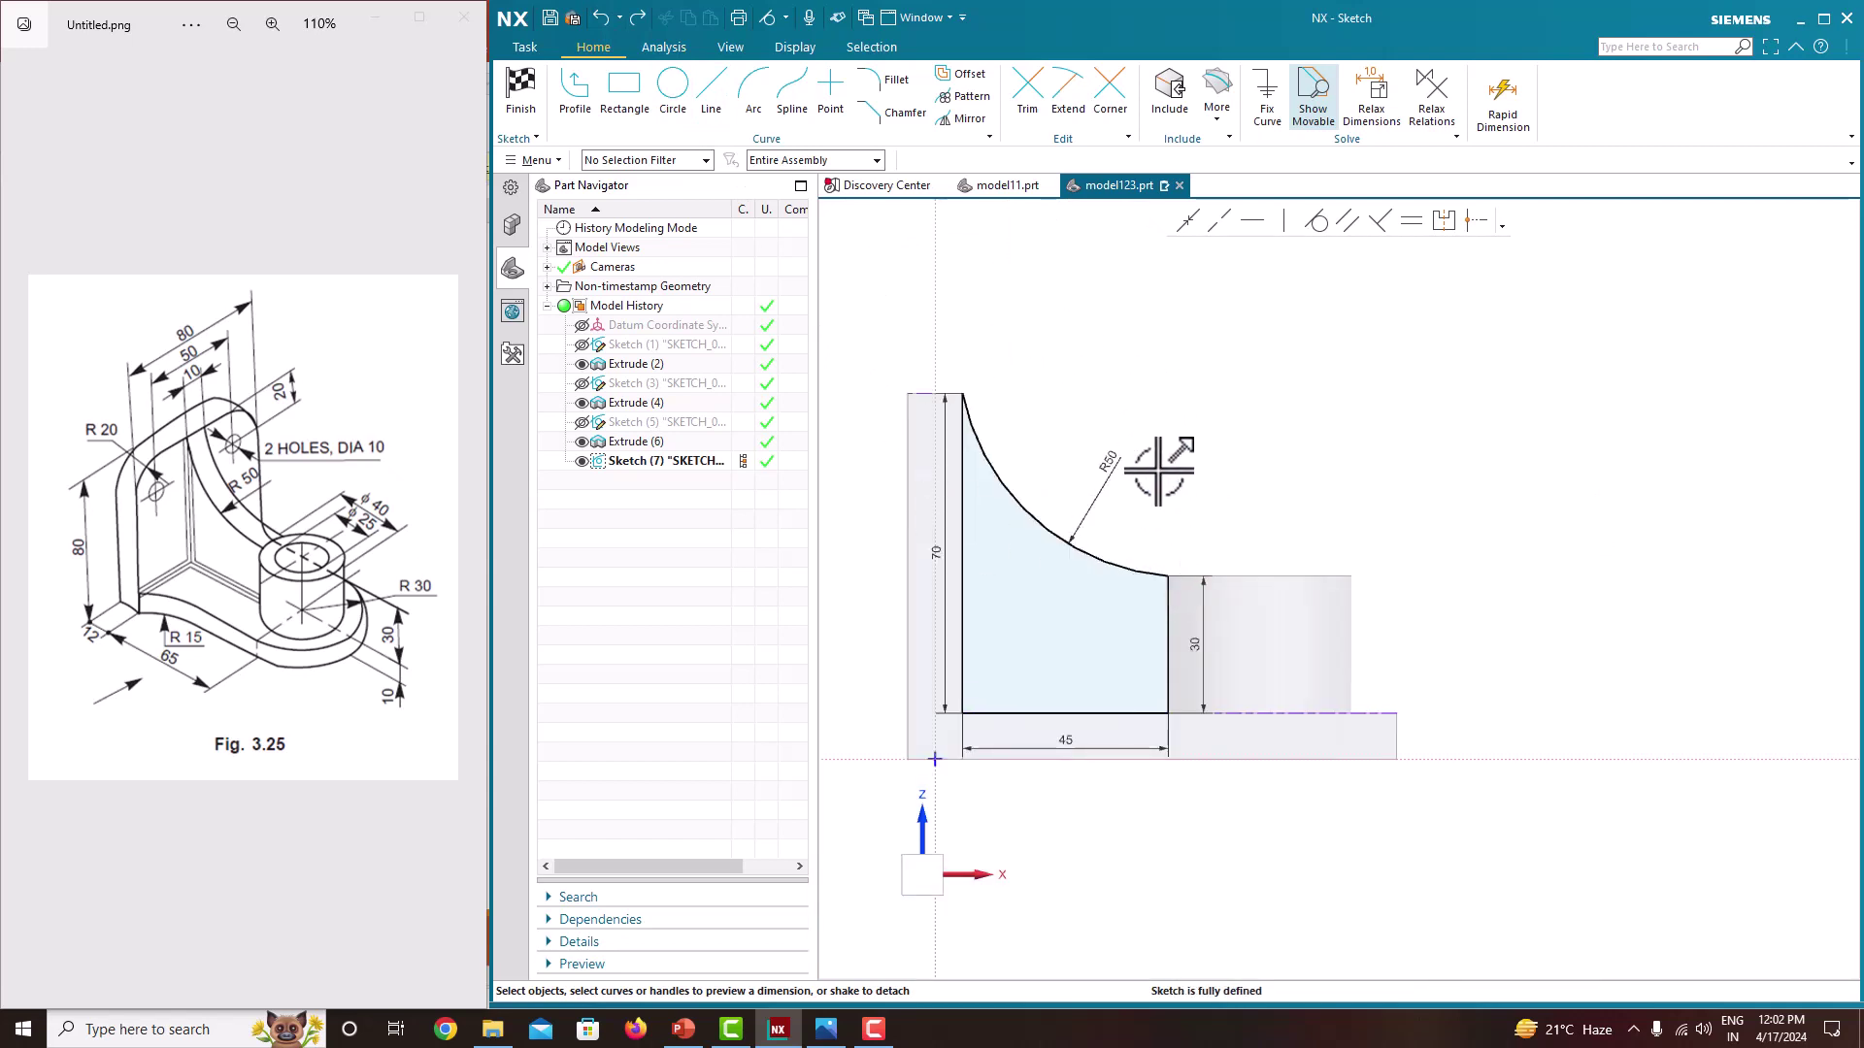
right_click(1187, 374)
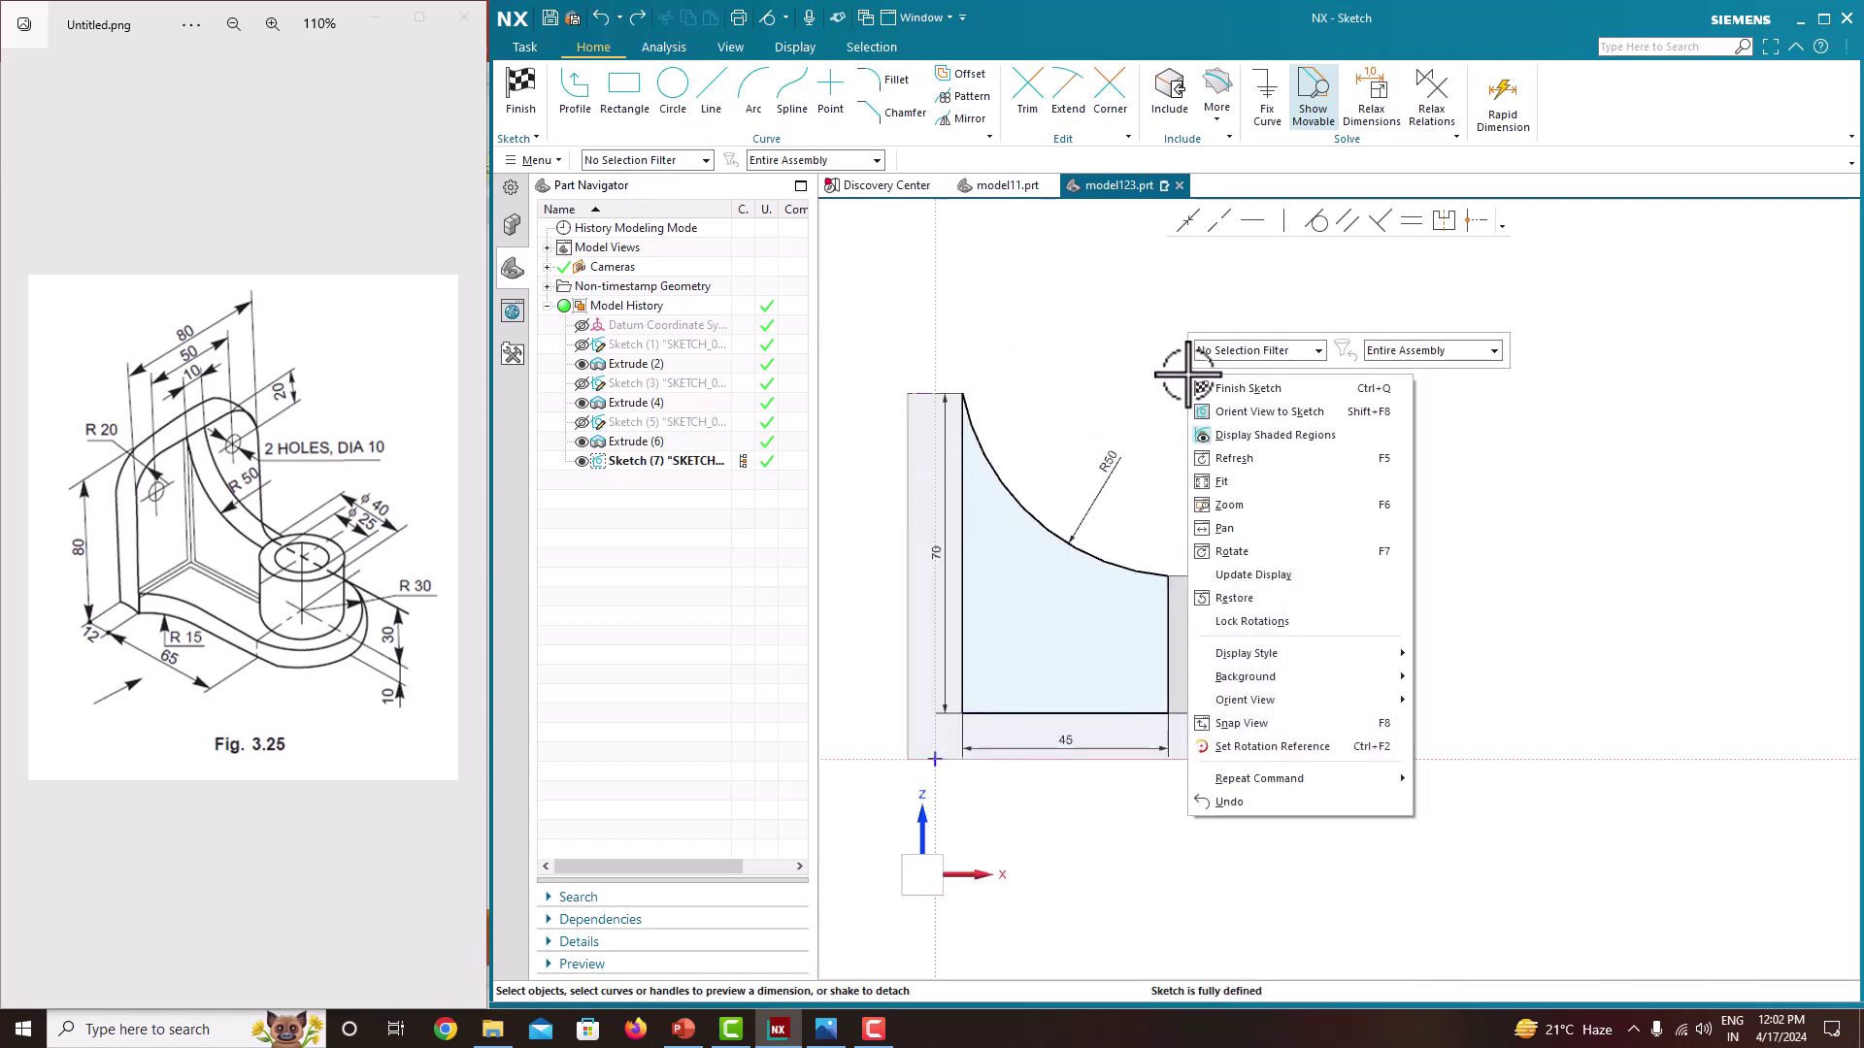
left_click(1219, 388)
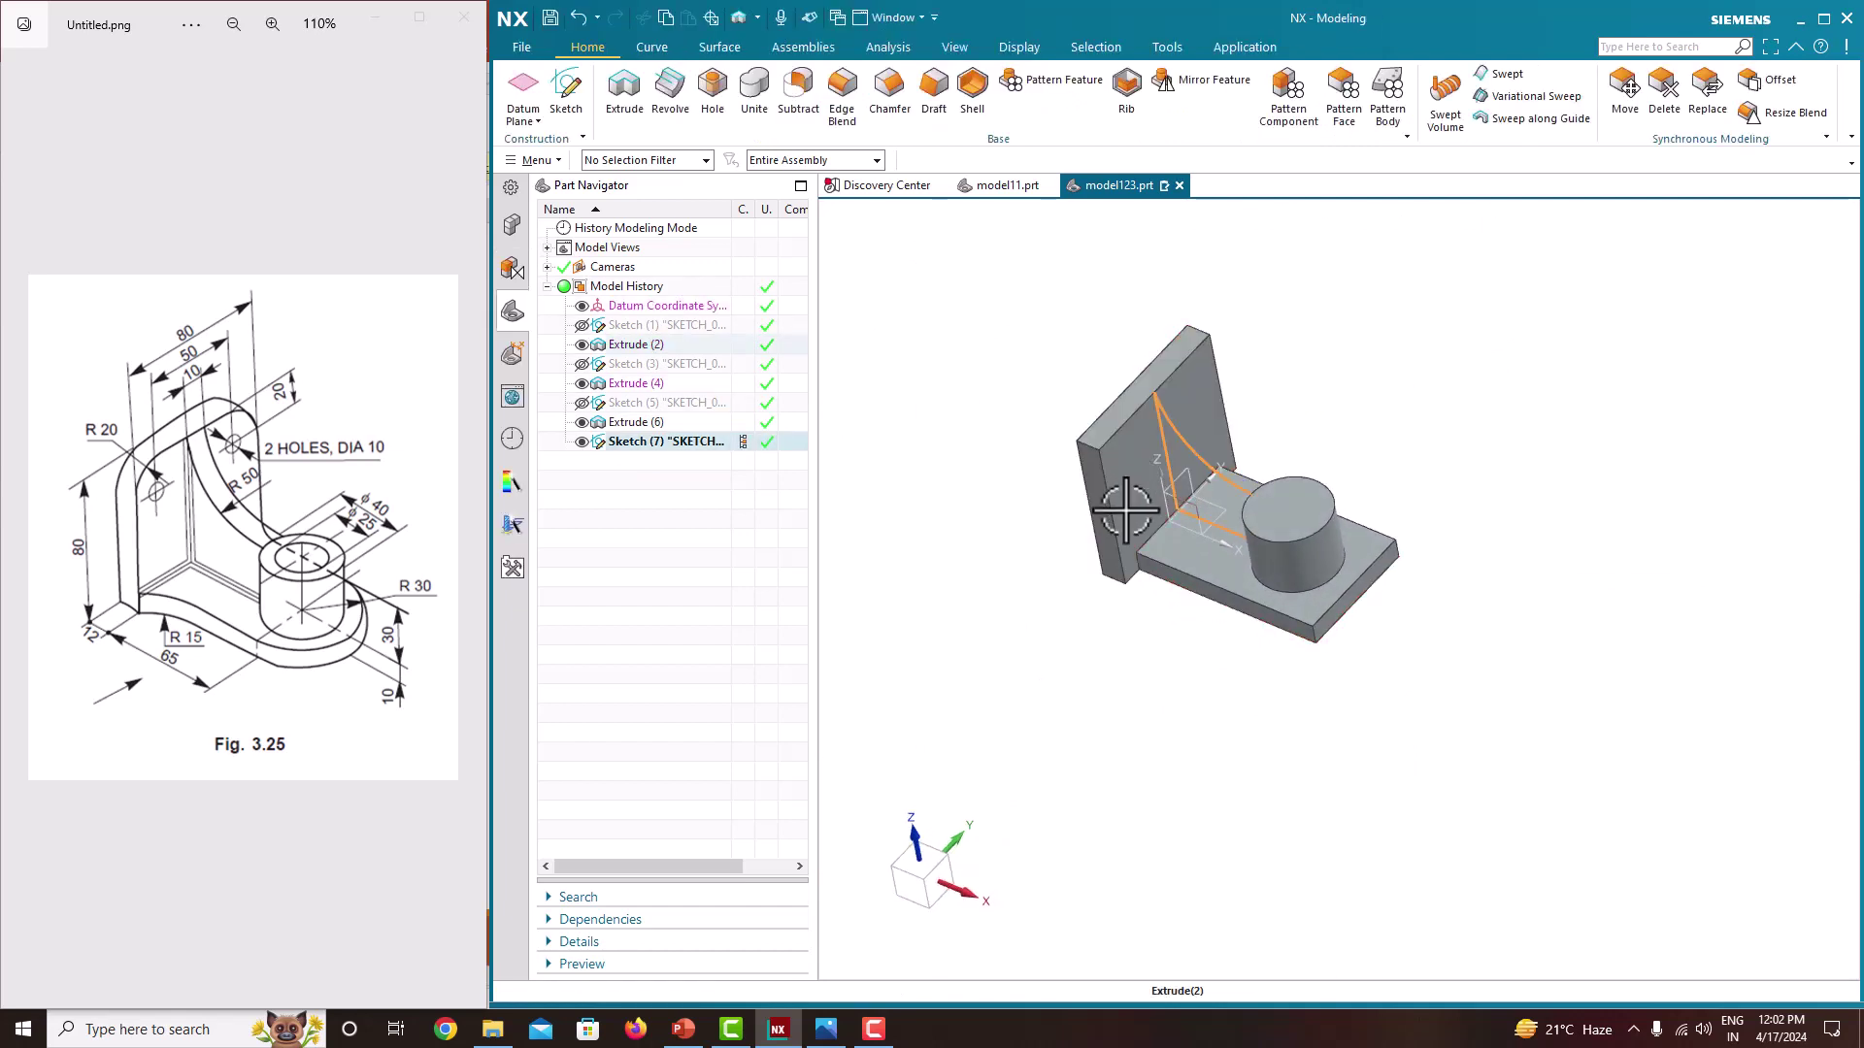
right_click(703, 437)
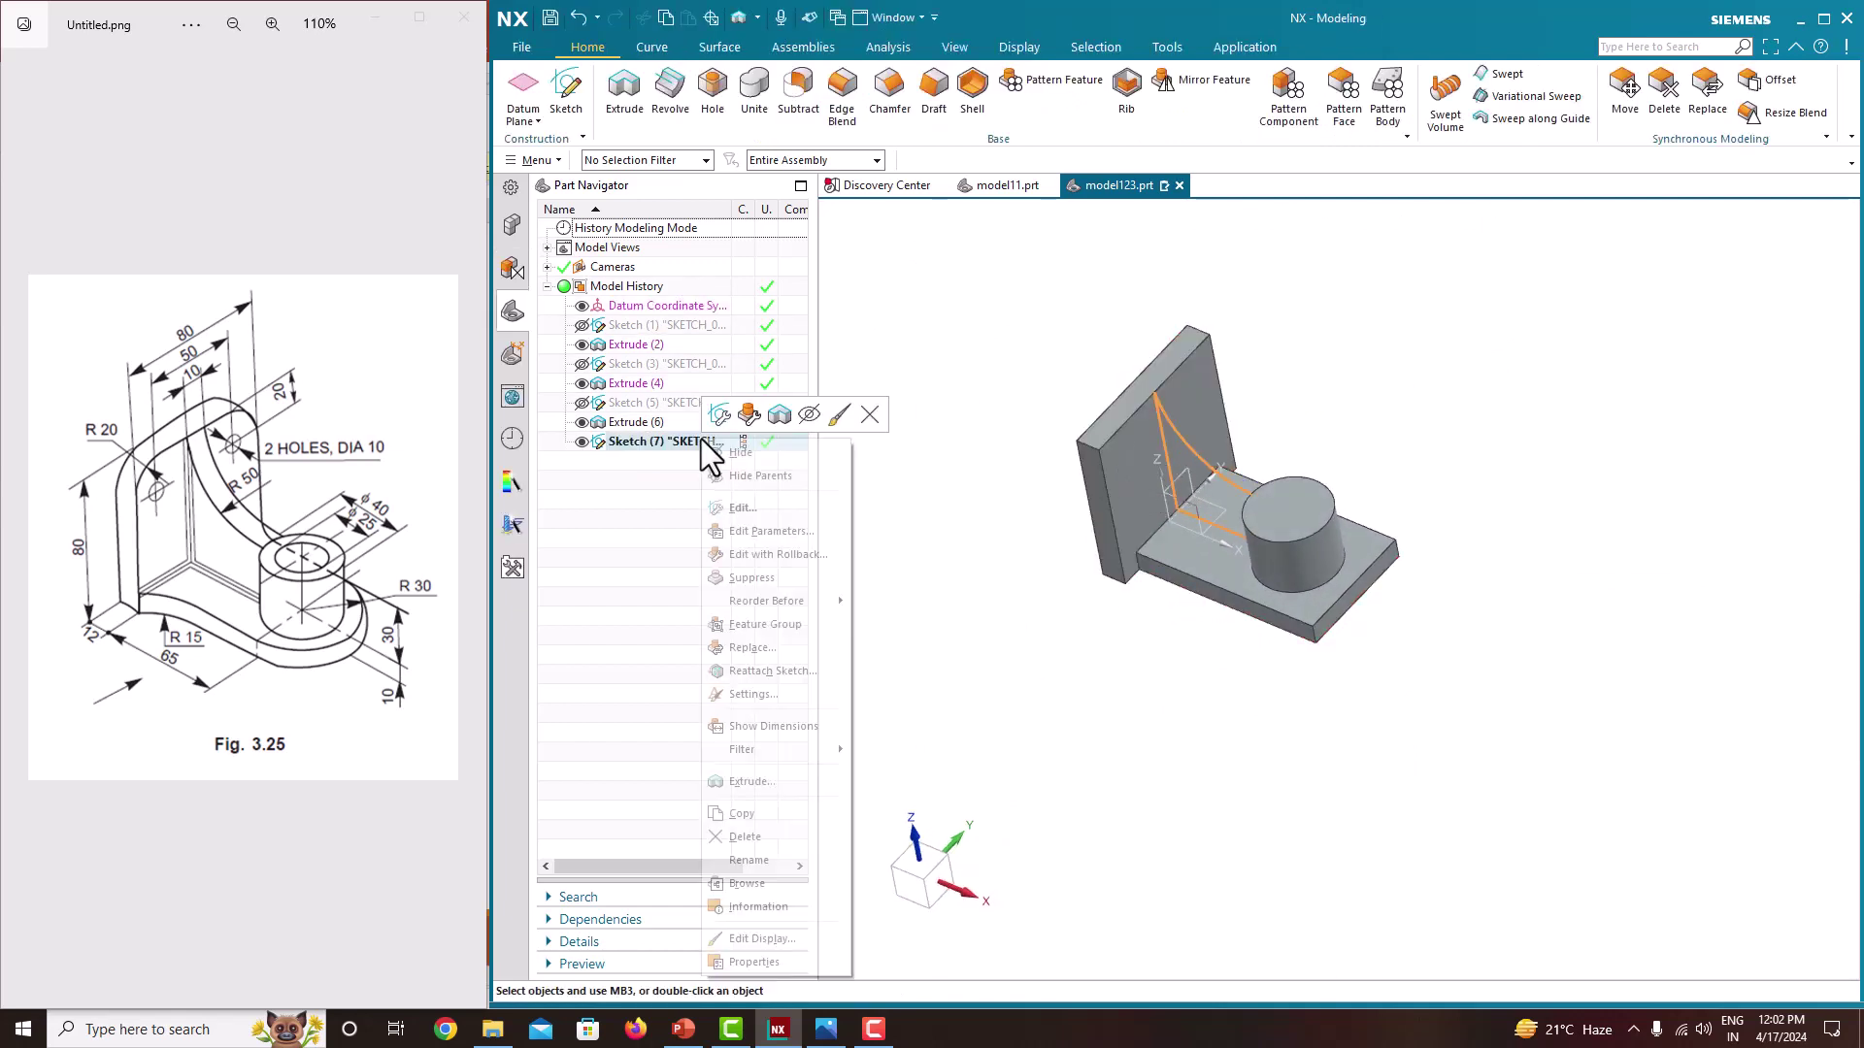
left_click(762, 507)
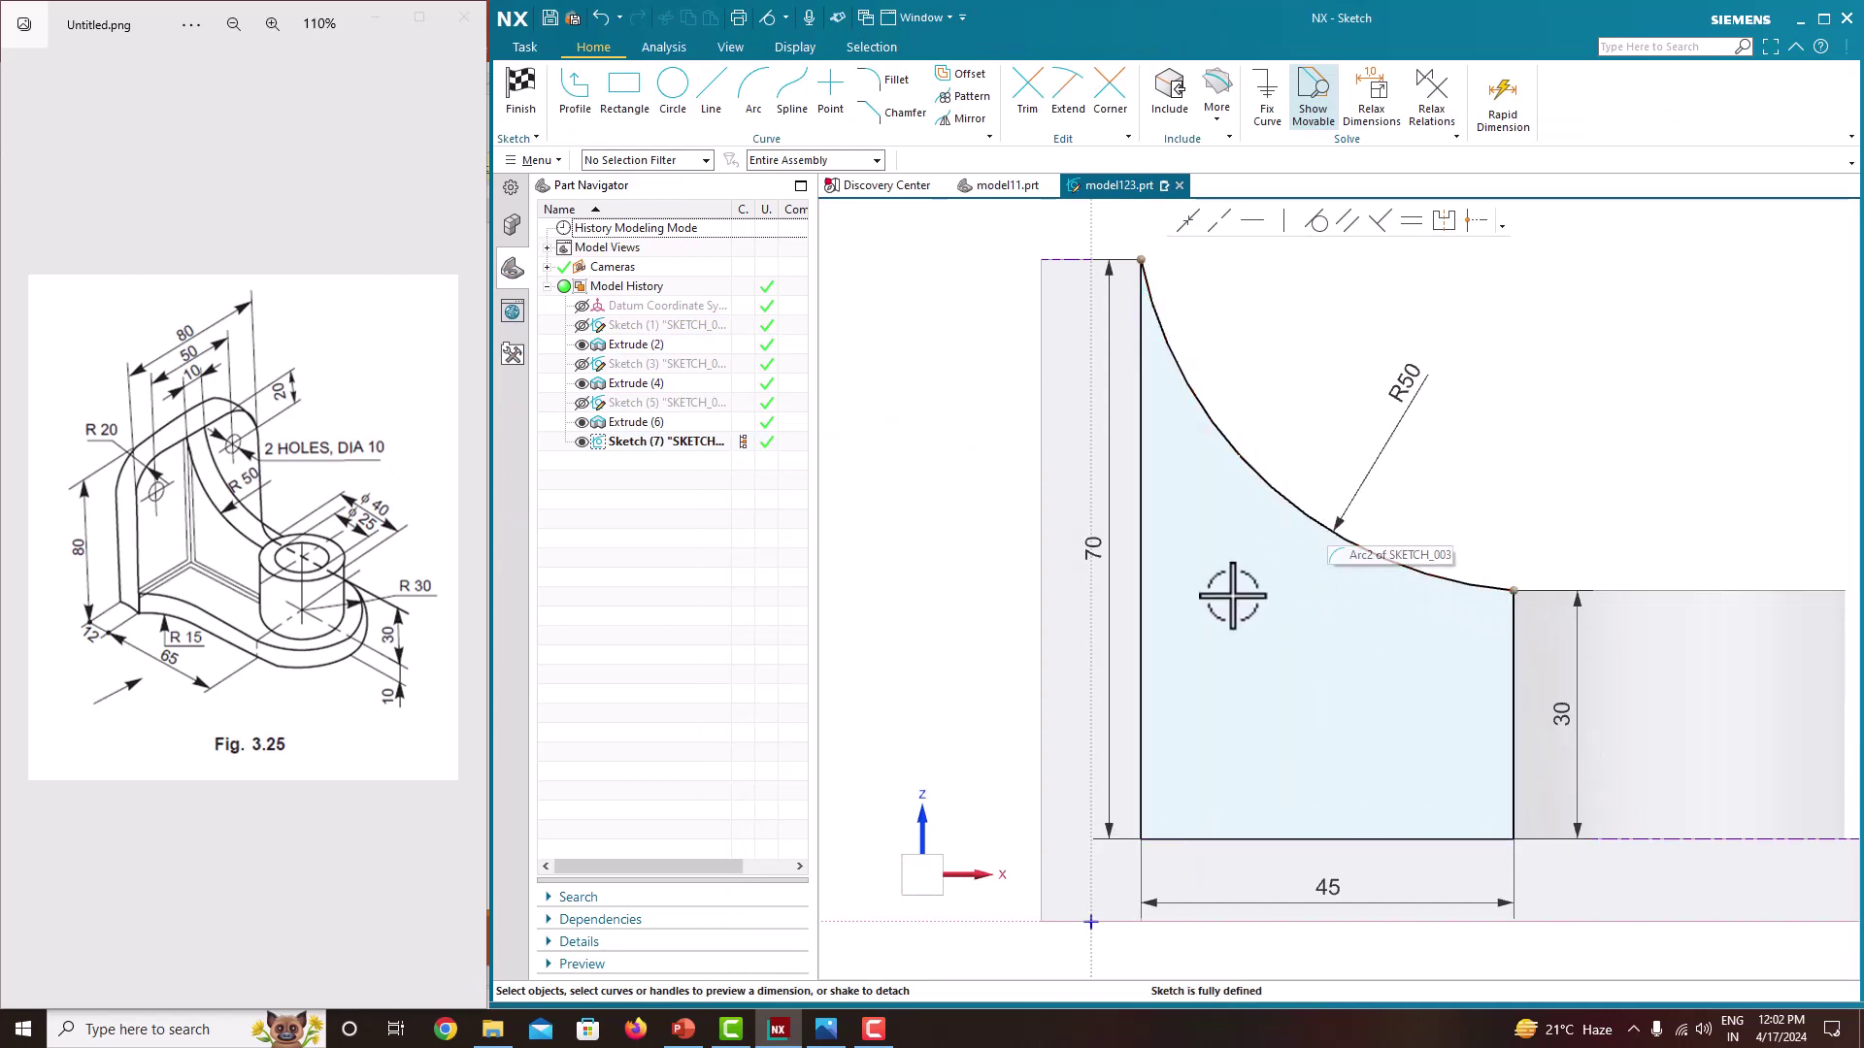
Step: Convert the three straight lines along the back plate, base and boss to reference lines, leaving the R50 arc as the only active curve
left_click(1141, 524)
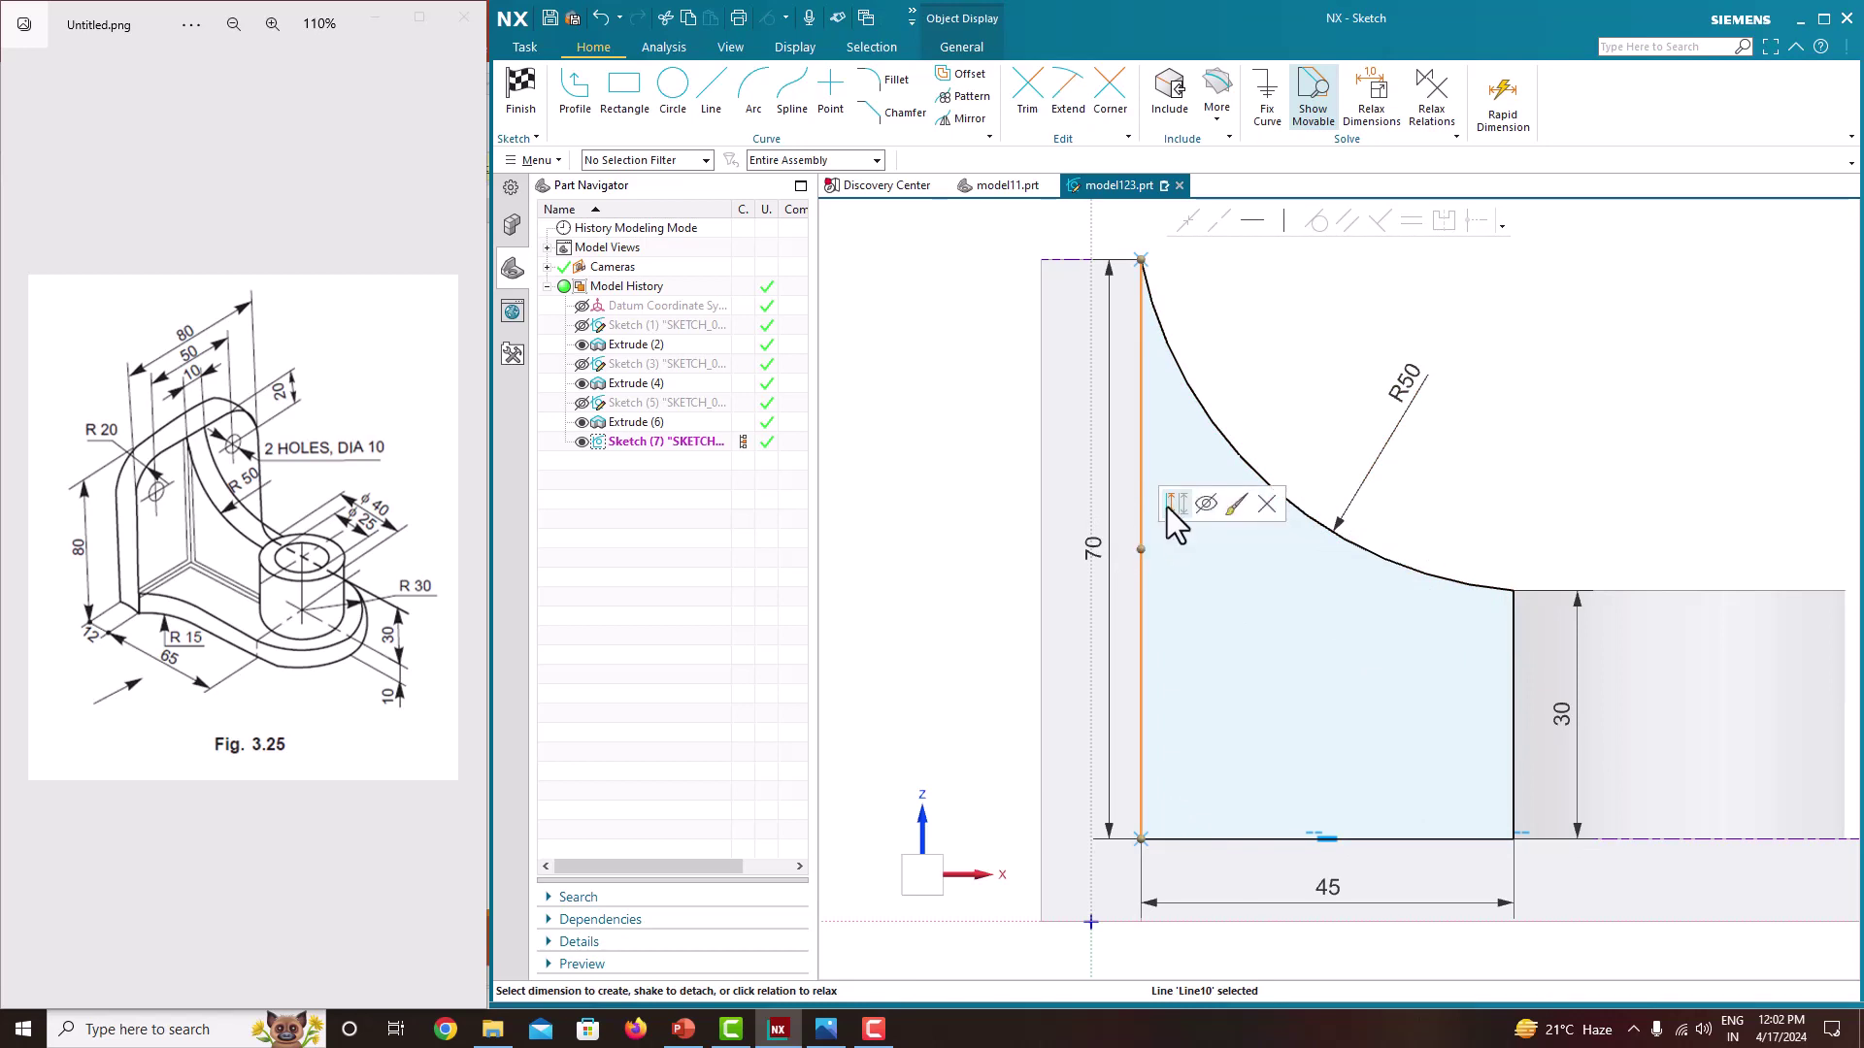
left_click(1169, 508)
left_click(1186, 836)
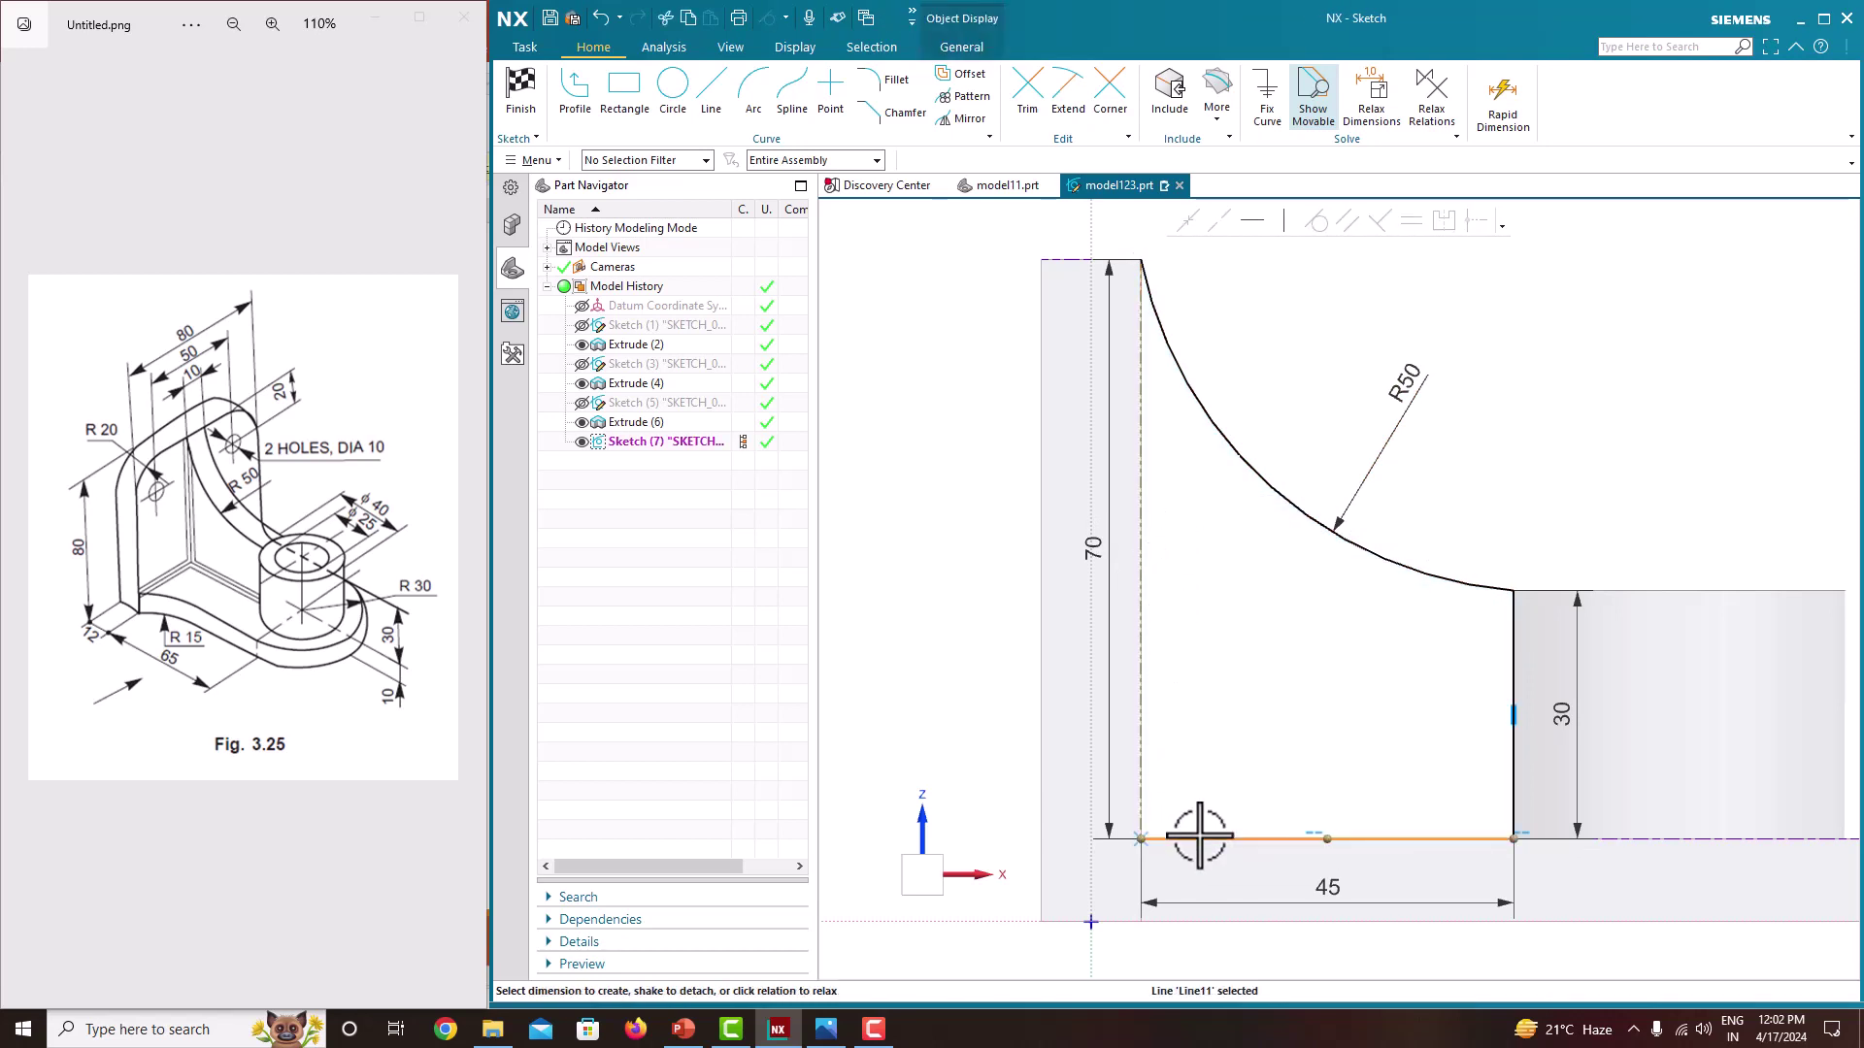
left_click(1234, 804)
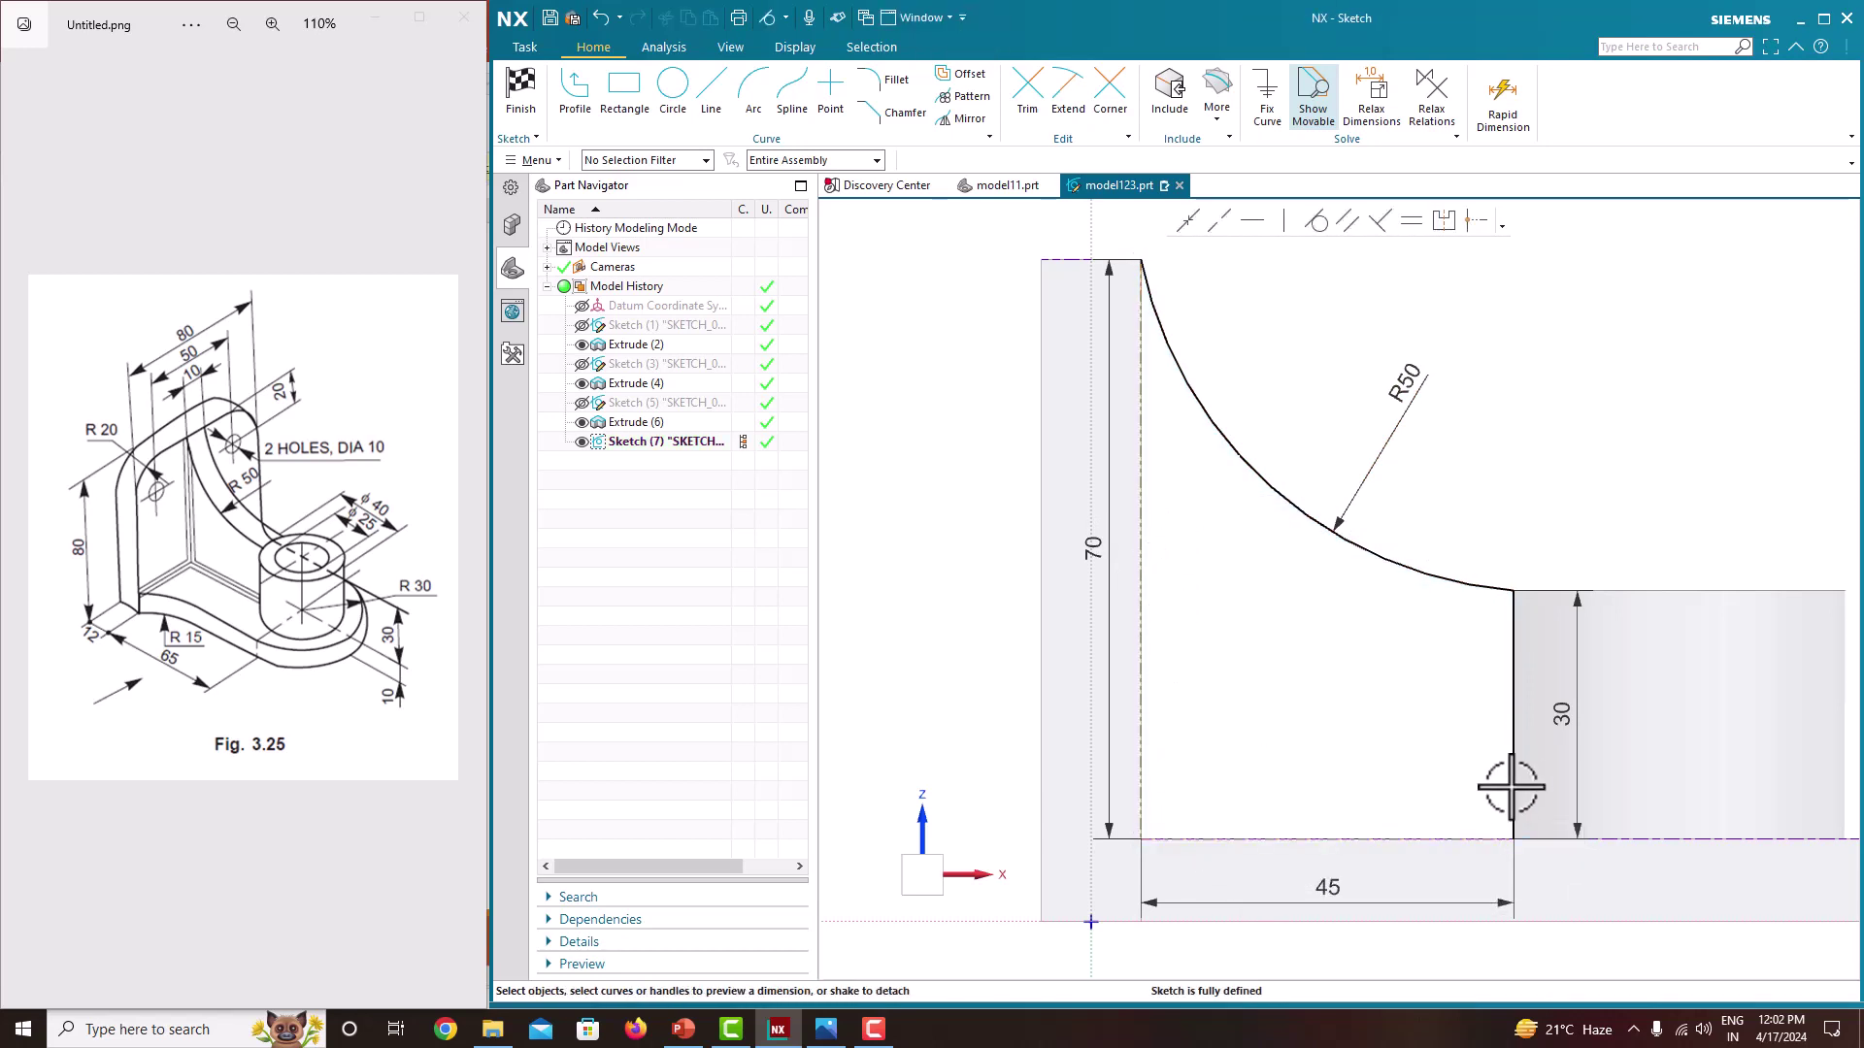
left_click(1515, 745)
left_click(1574, 711)
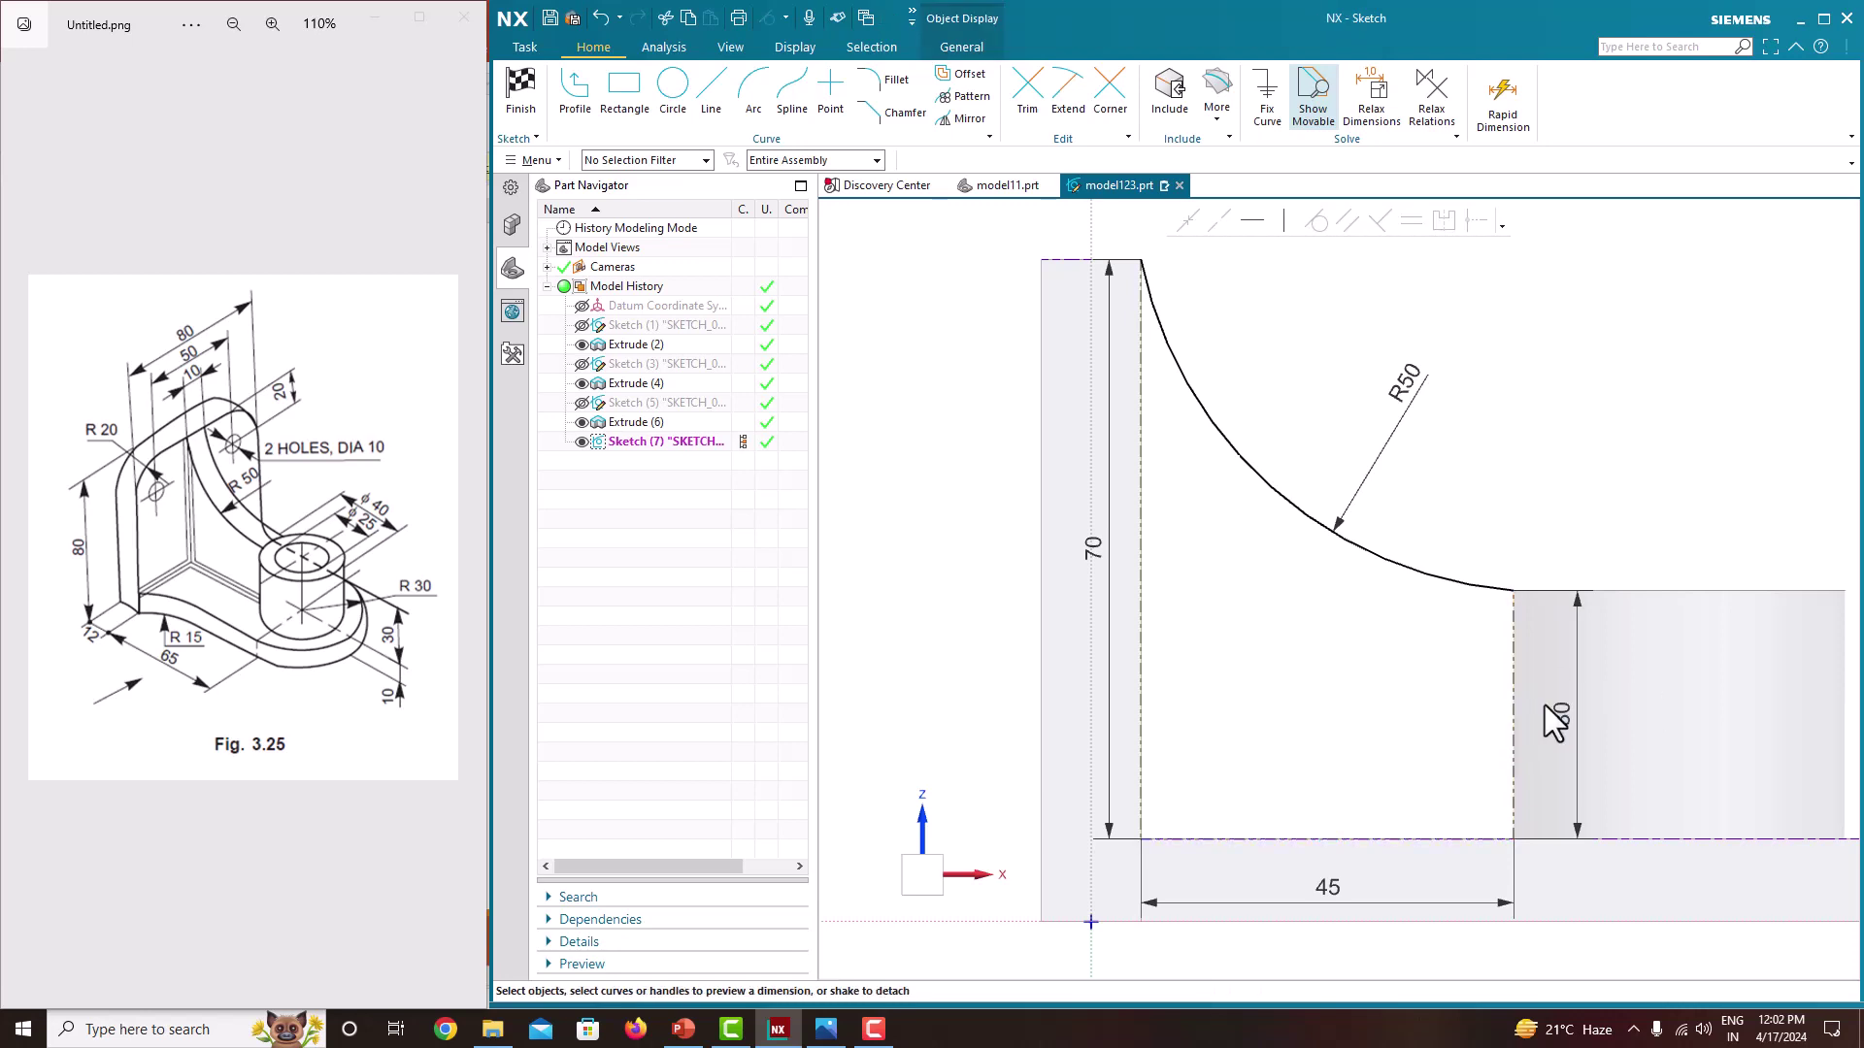
scroll(1338, 456, "up", 3)
scroll(1337, 456, "down", 5)
mouse_move(1352, 407)
middle_mouse_down()
mouse_move(1316, 417)
mouse_move(1336, 424)
mouse_move(1324, 449)
middle_mouse_up()
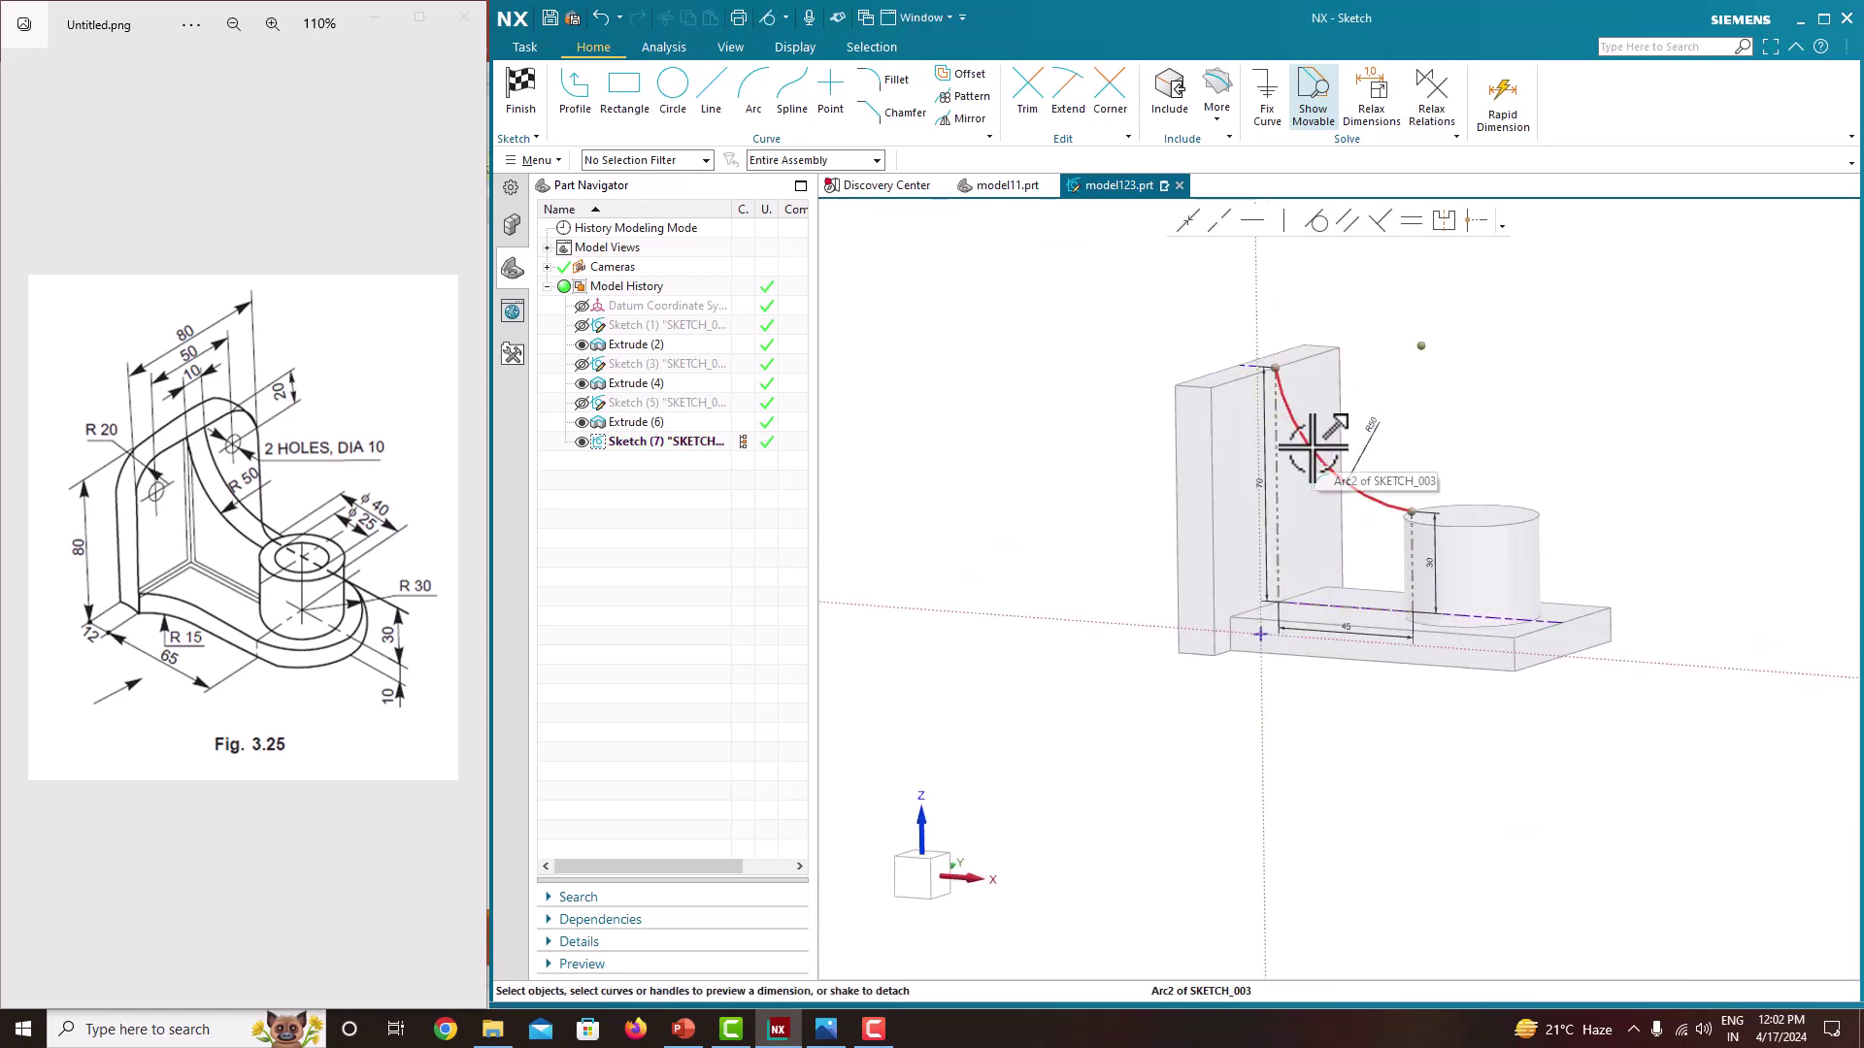
Step: Finish the sketch and create a 10 mm thick symmetric rib from the R50 arc, parallel to the section plane and combined with the body
right_click(1551, 335)
left_click(1559, 345)
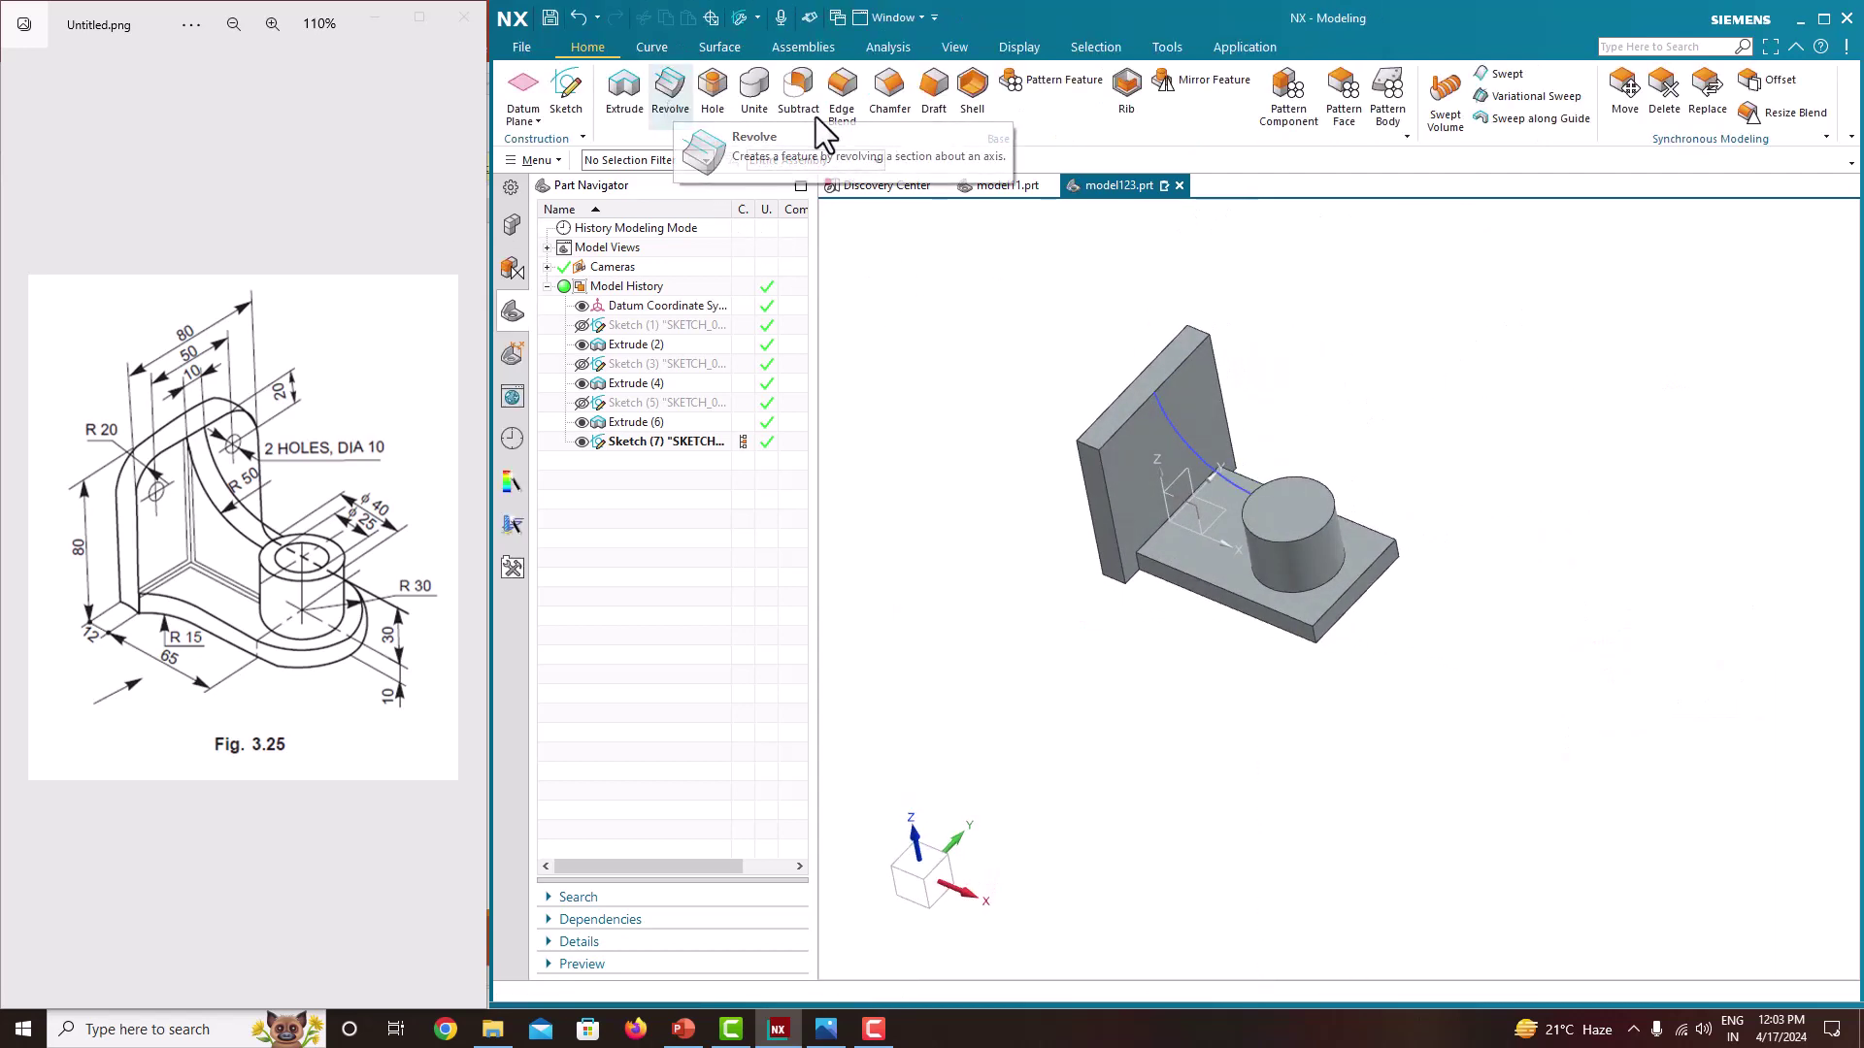
left_click(1135, 103)
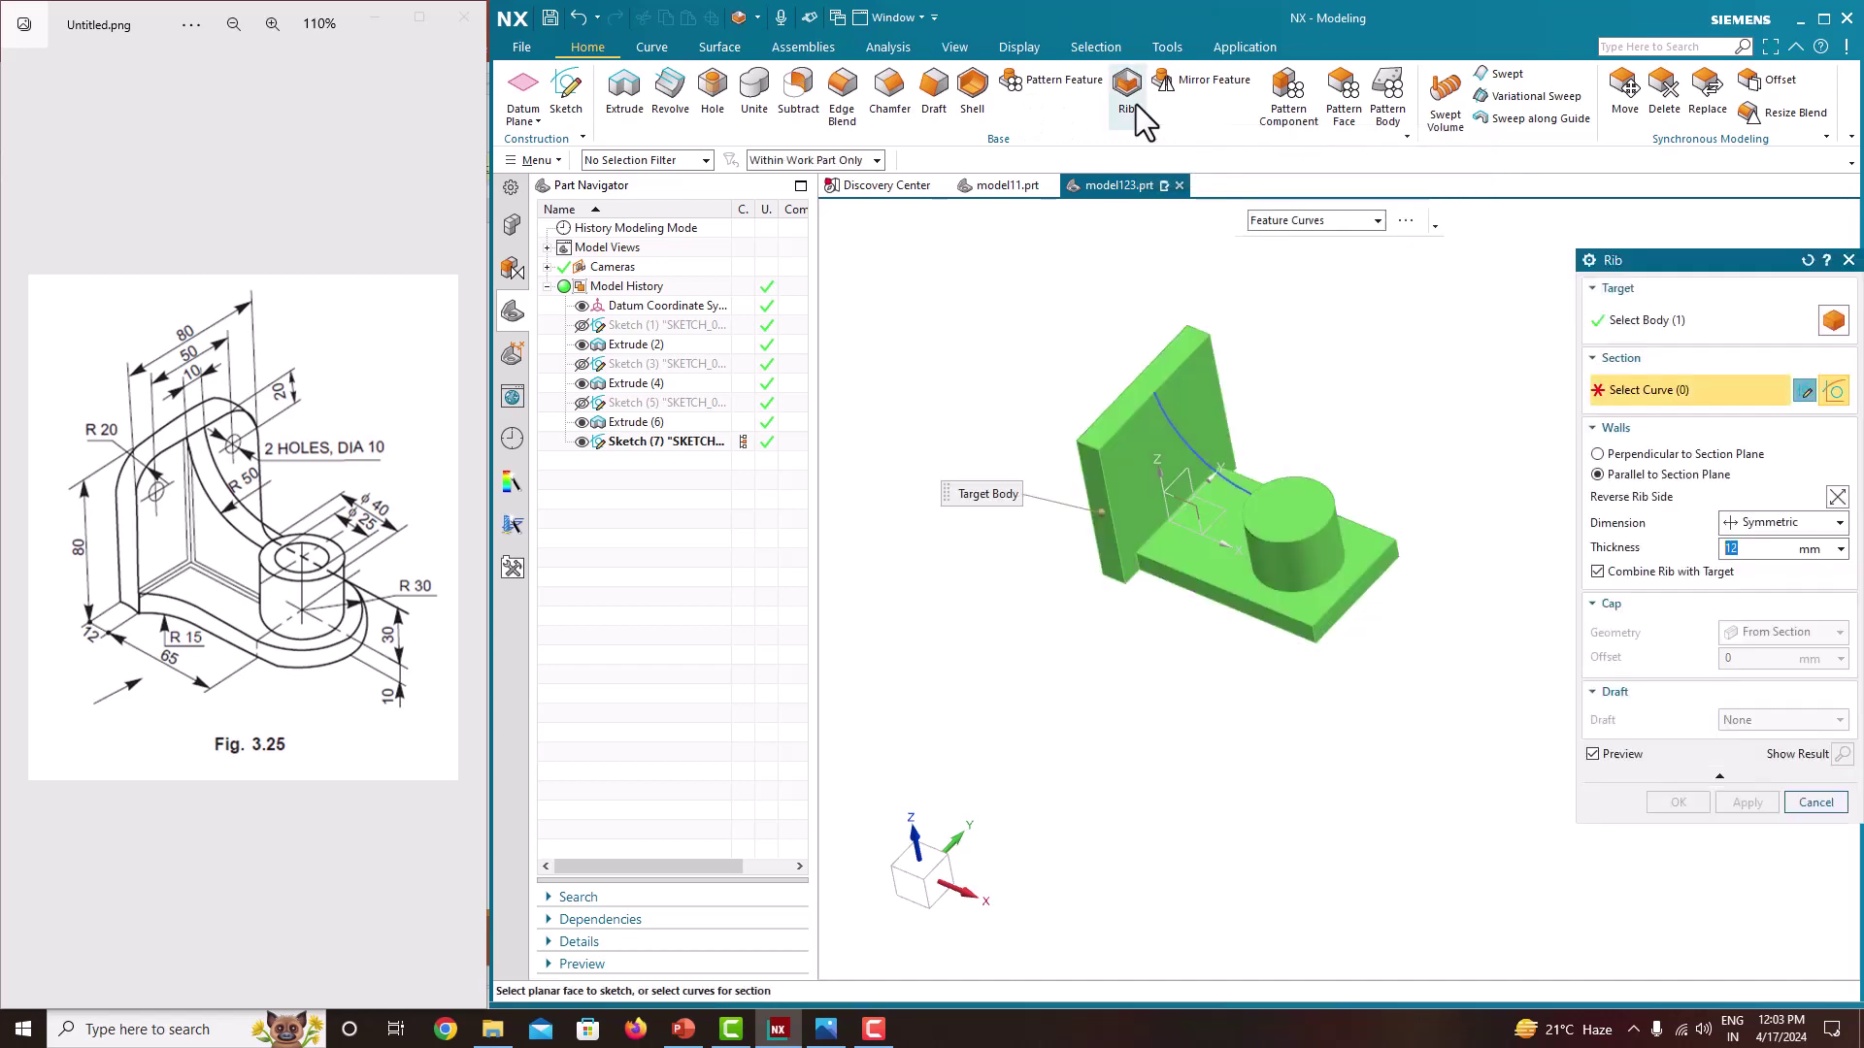
left_click(1192, 445)
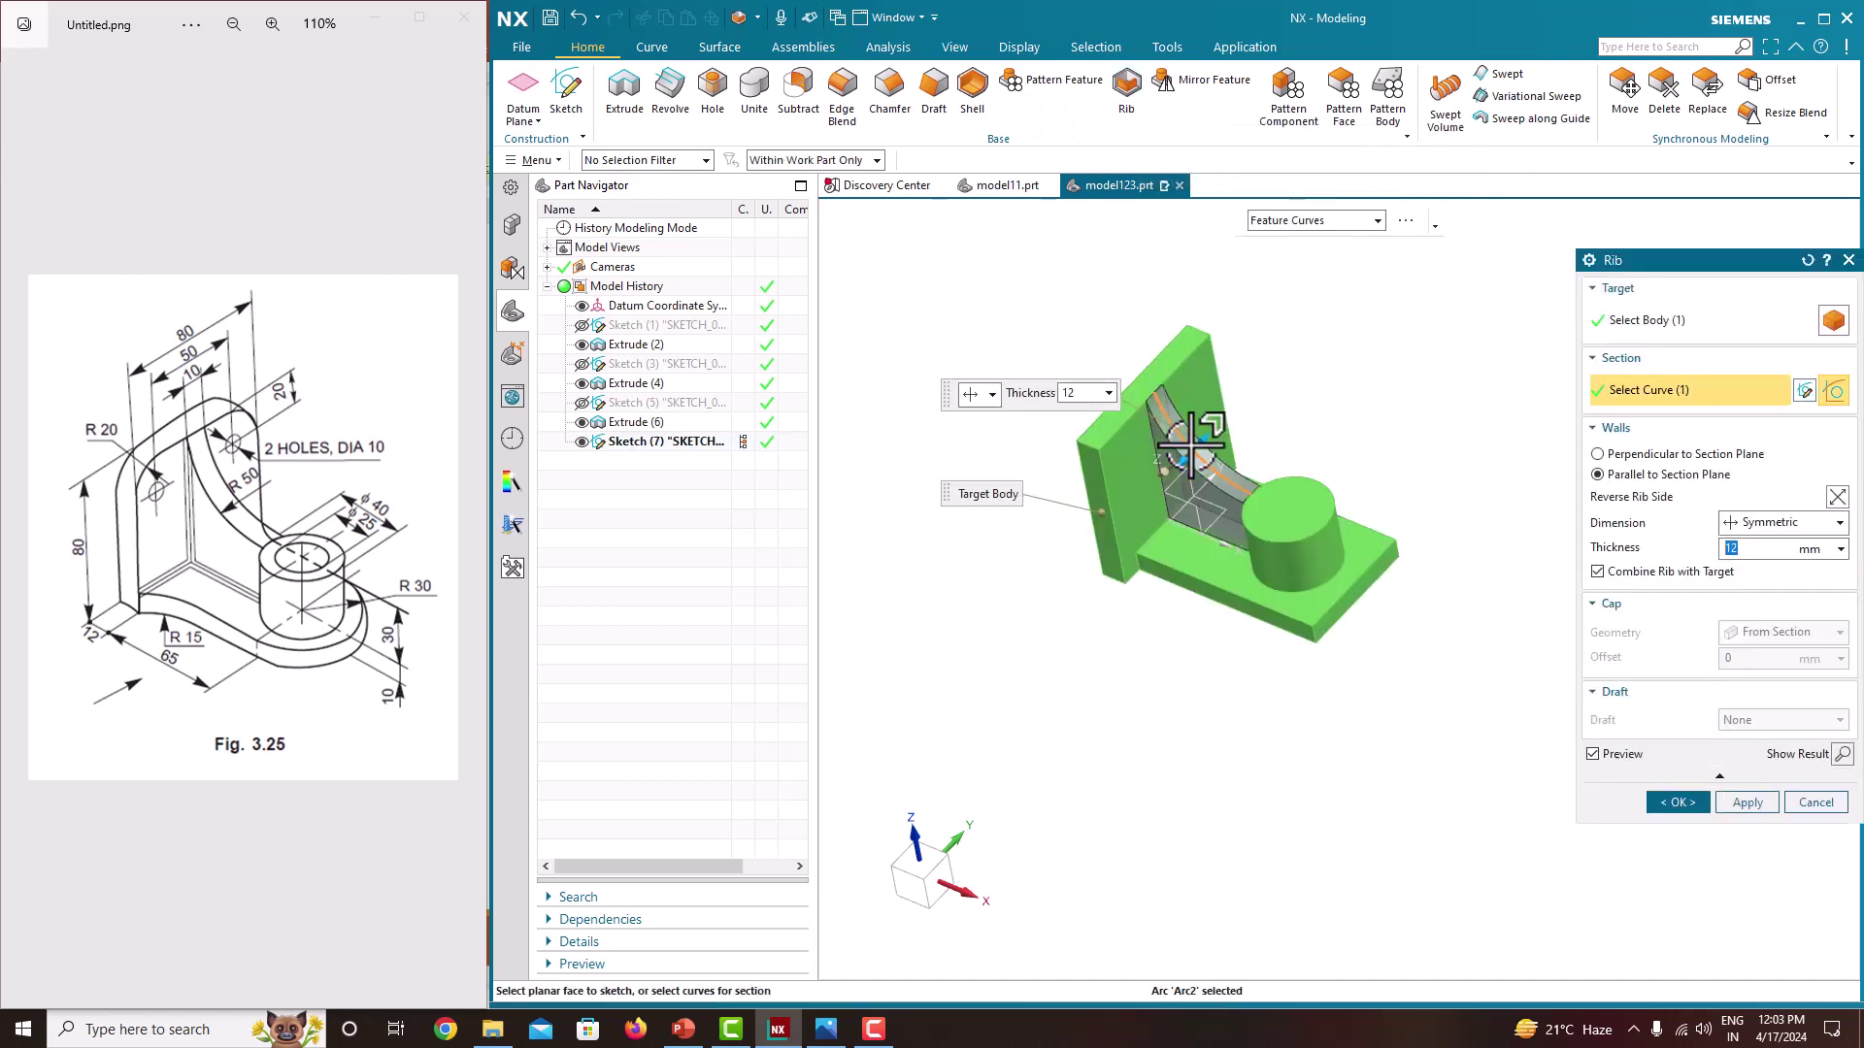
scroll(1244, 492, "up", 5)
middle_click_drag(1302, 504, 1290, 420)
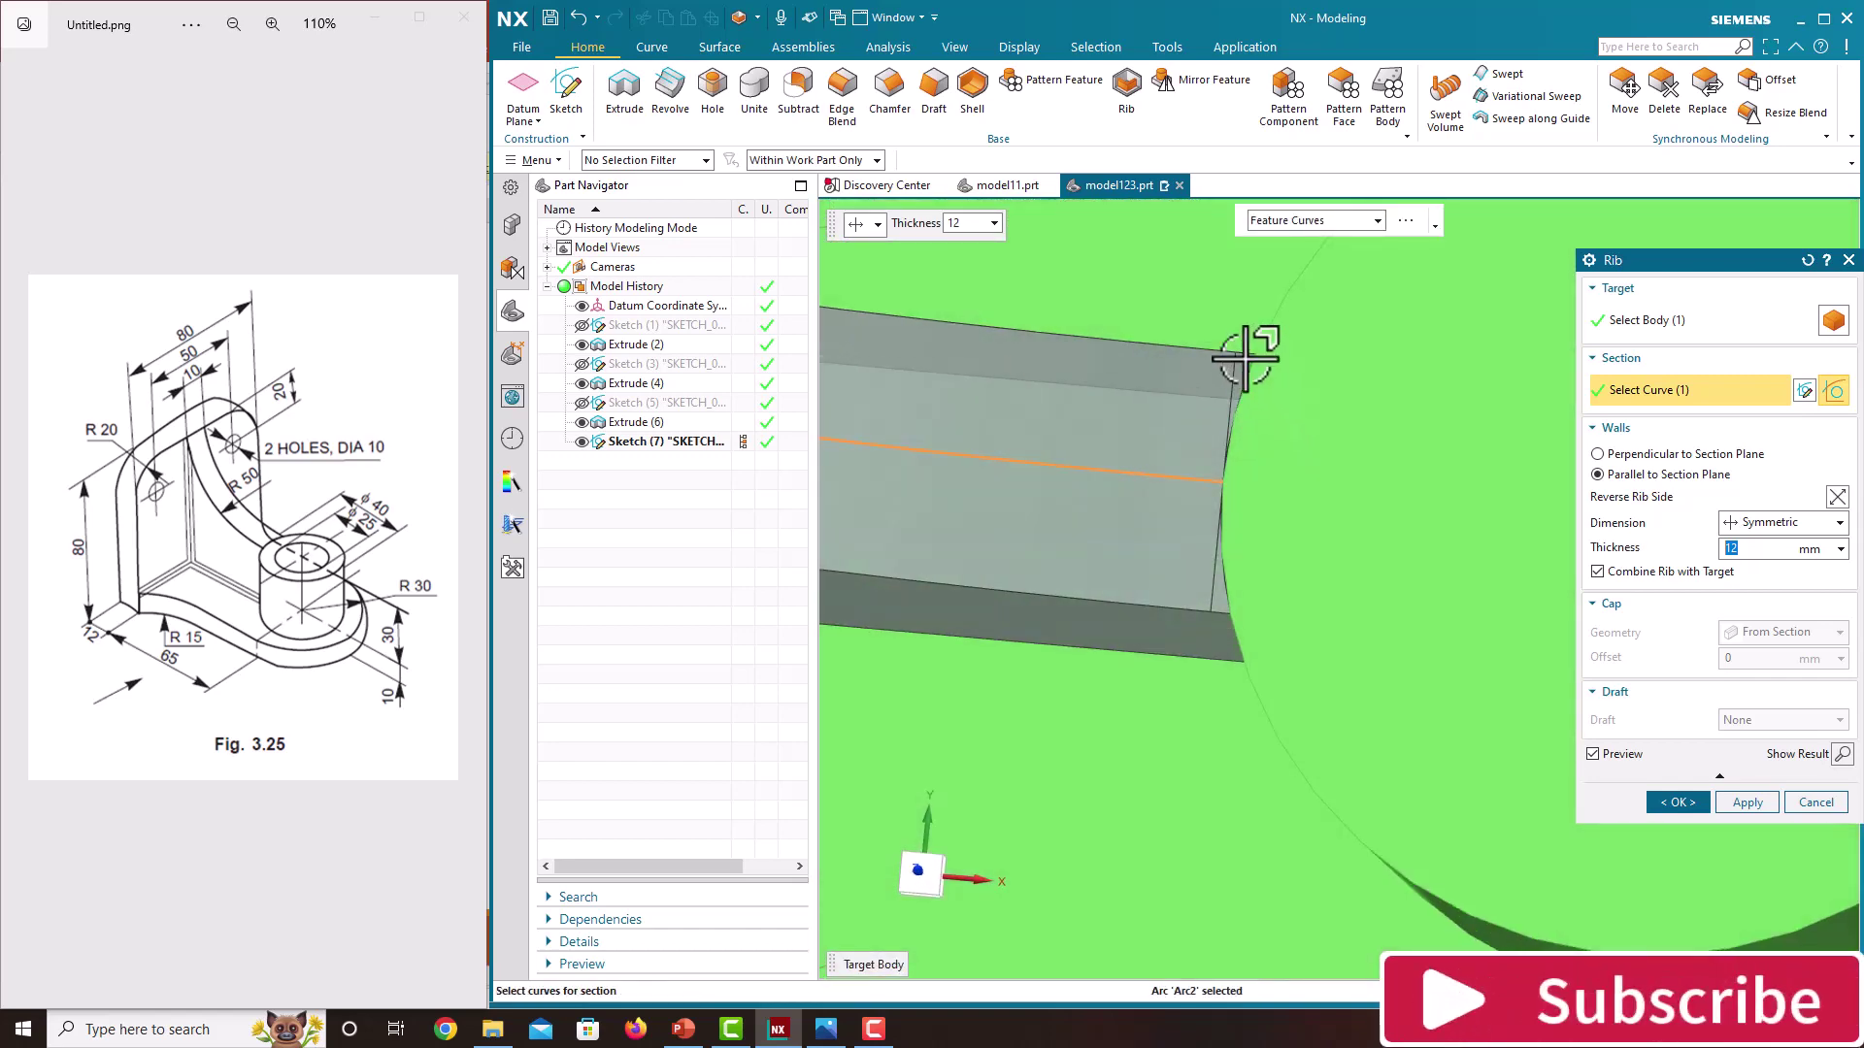
scroll(1242, 568, "down", 5)
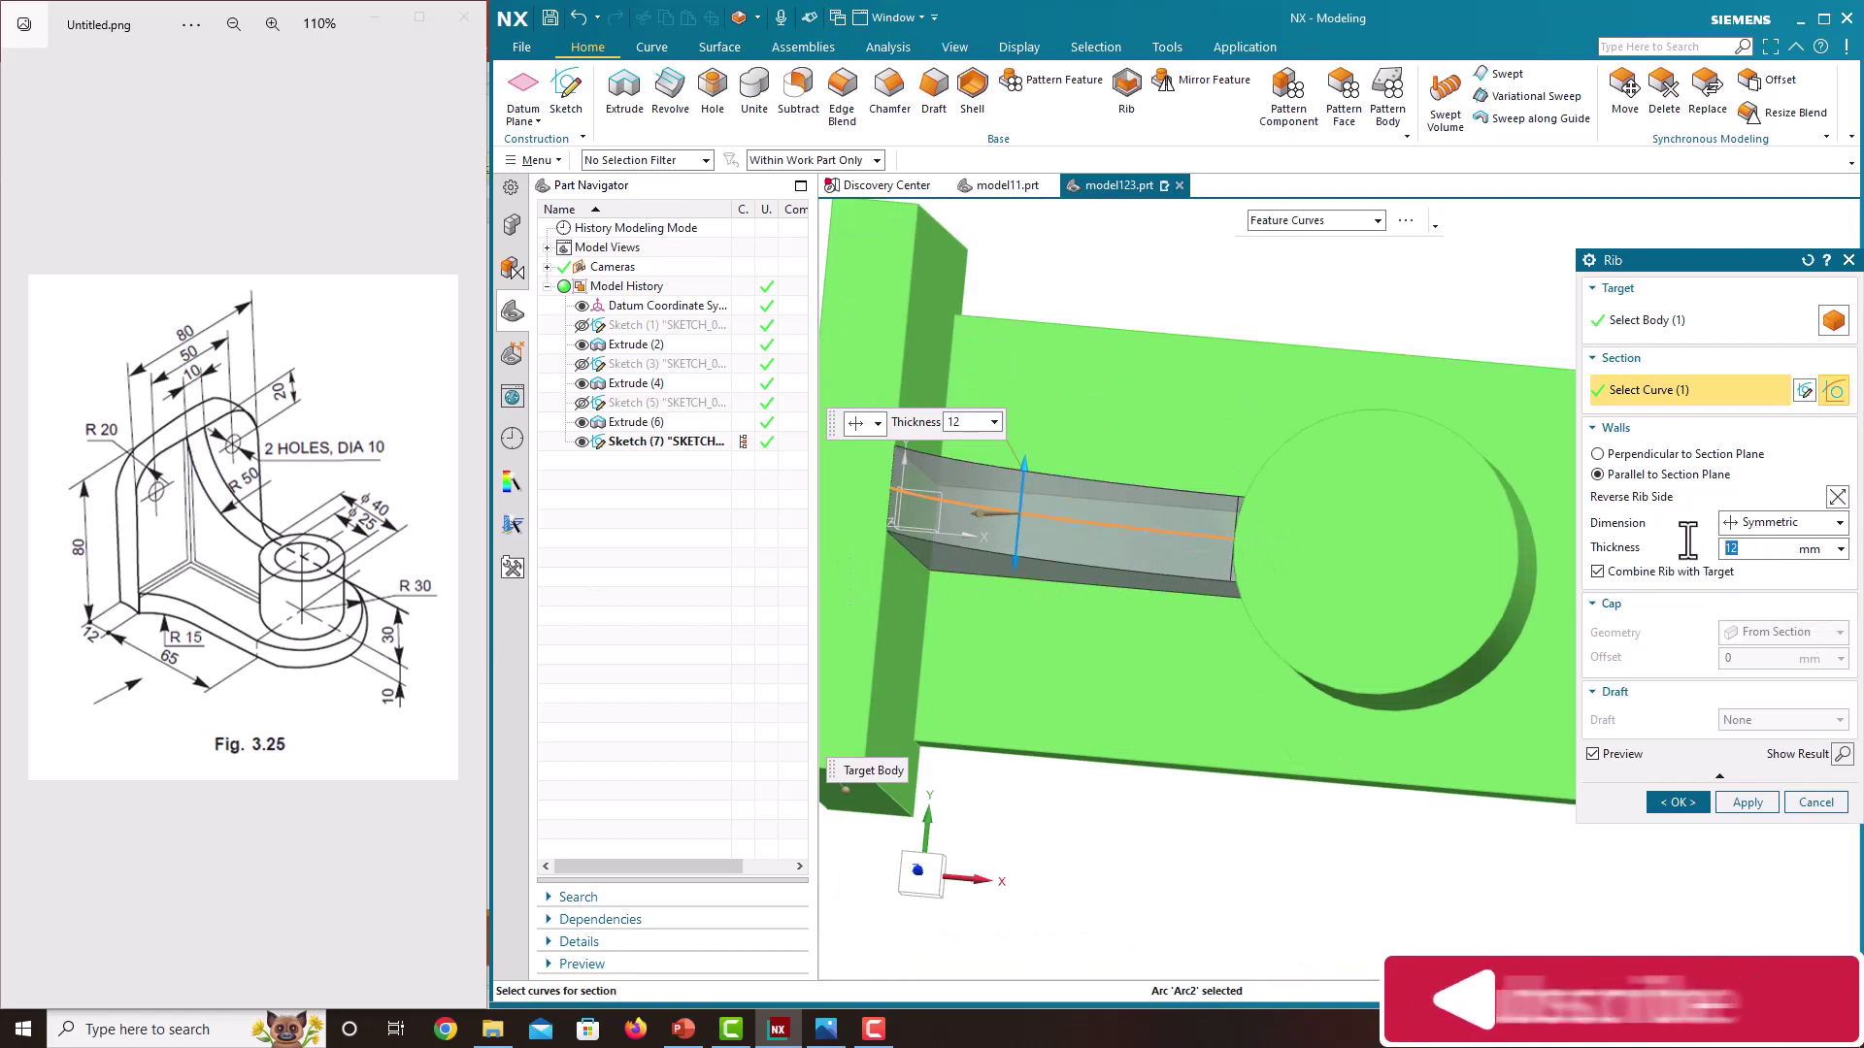
type("10")
key("Return")
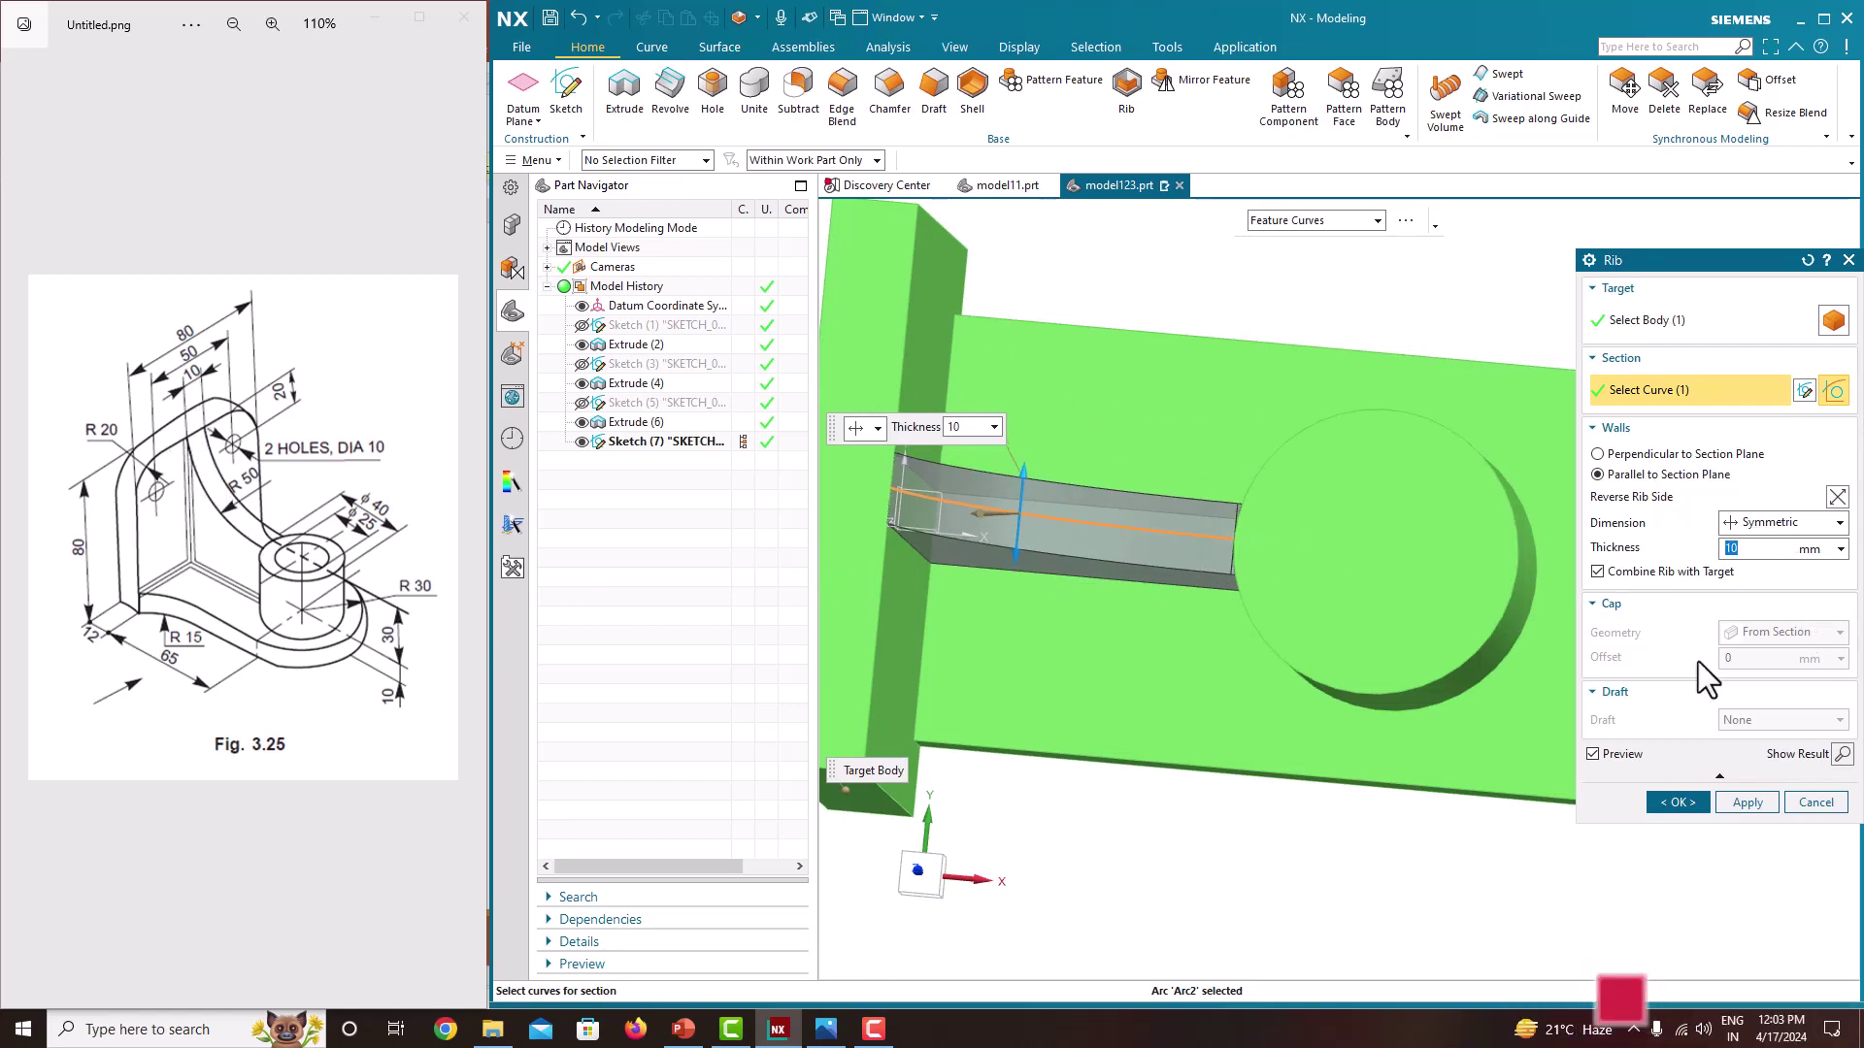
left_click(1679, 801)
Step: Round the two vertical corner edges at the boss end of the base with a 30 mm edge blend
middle_click_drag(1680, 820, 1186, 596)
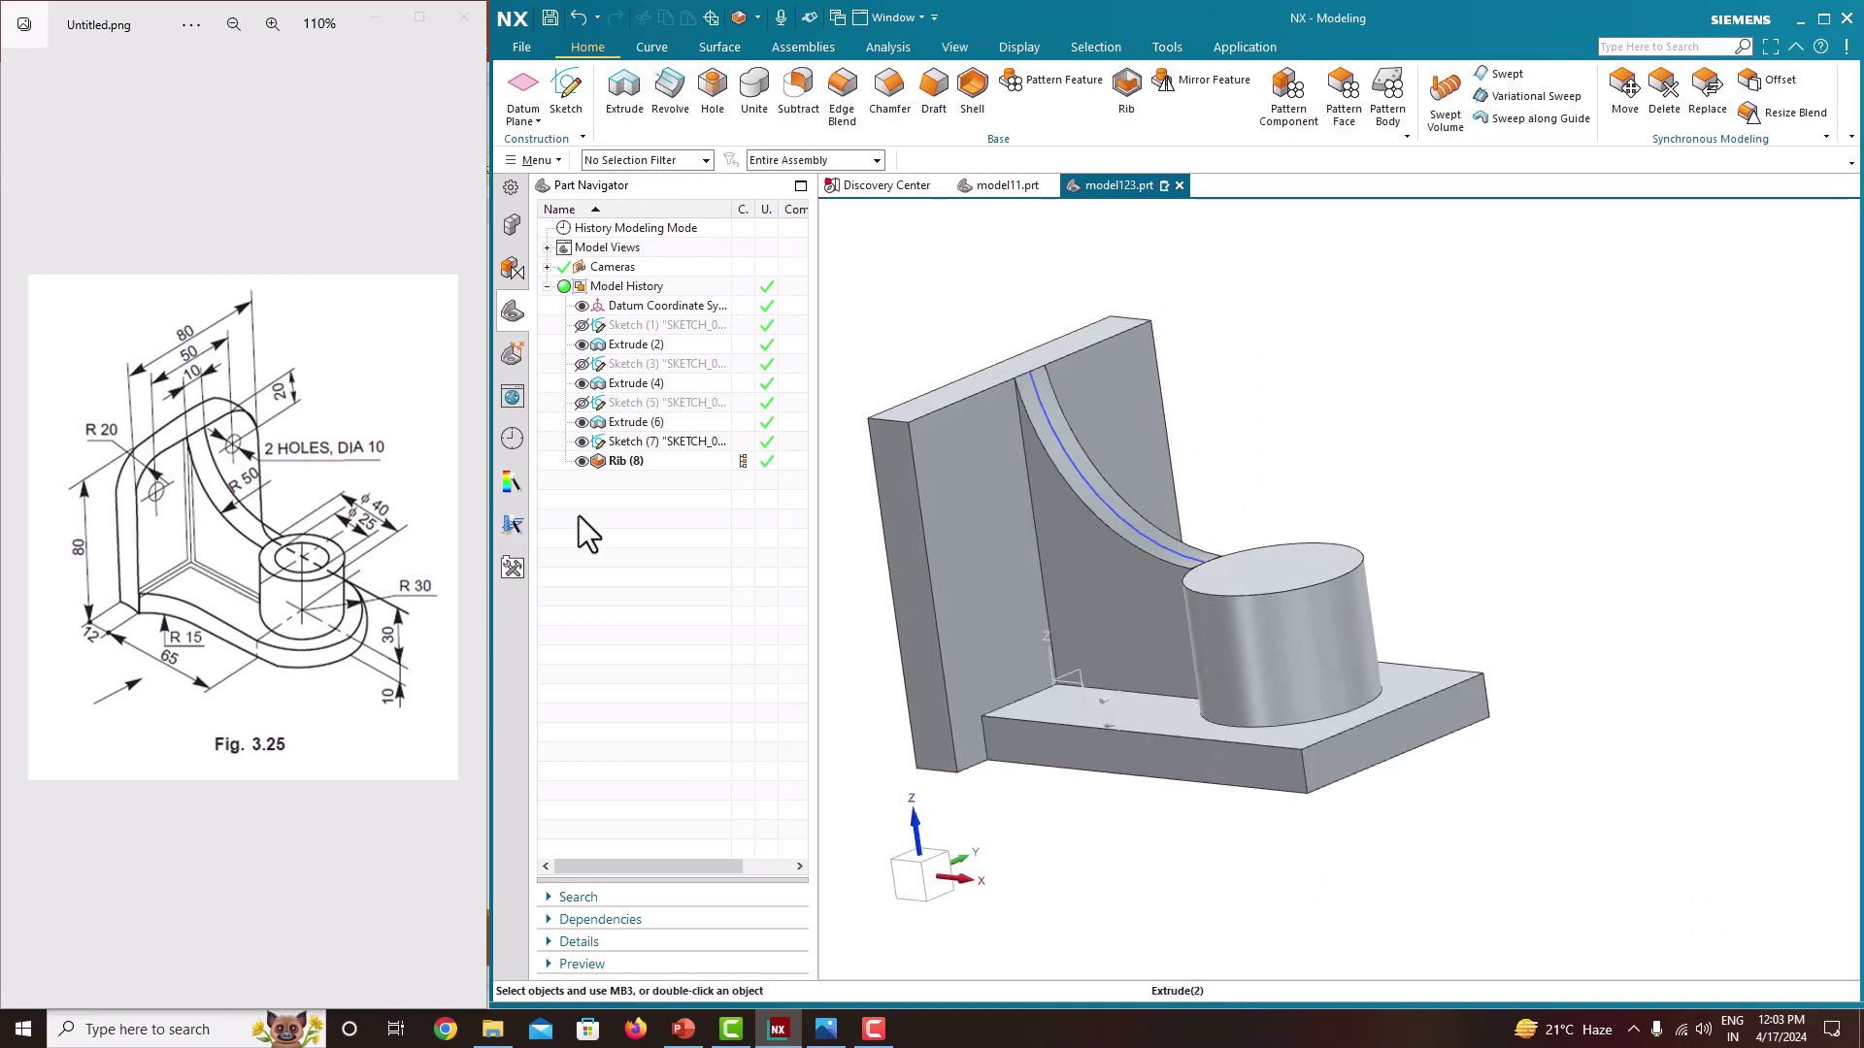
left_click(839, 113)
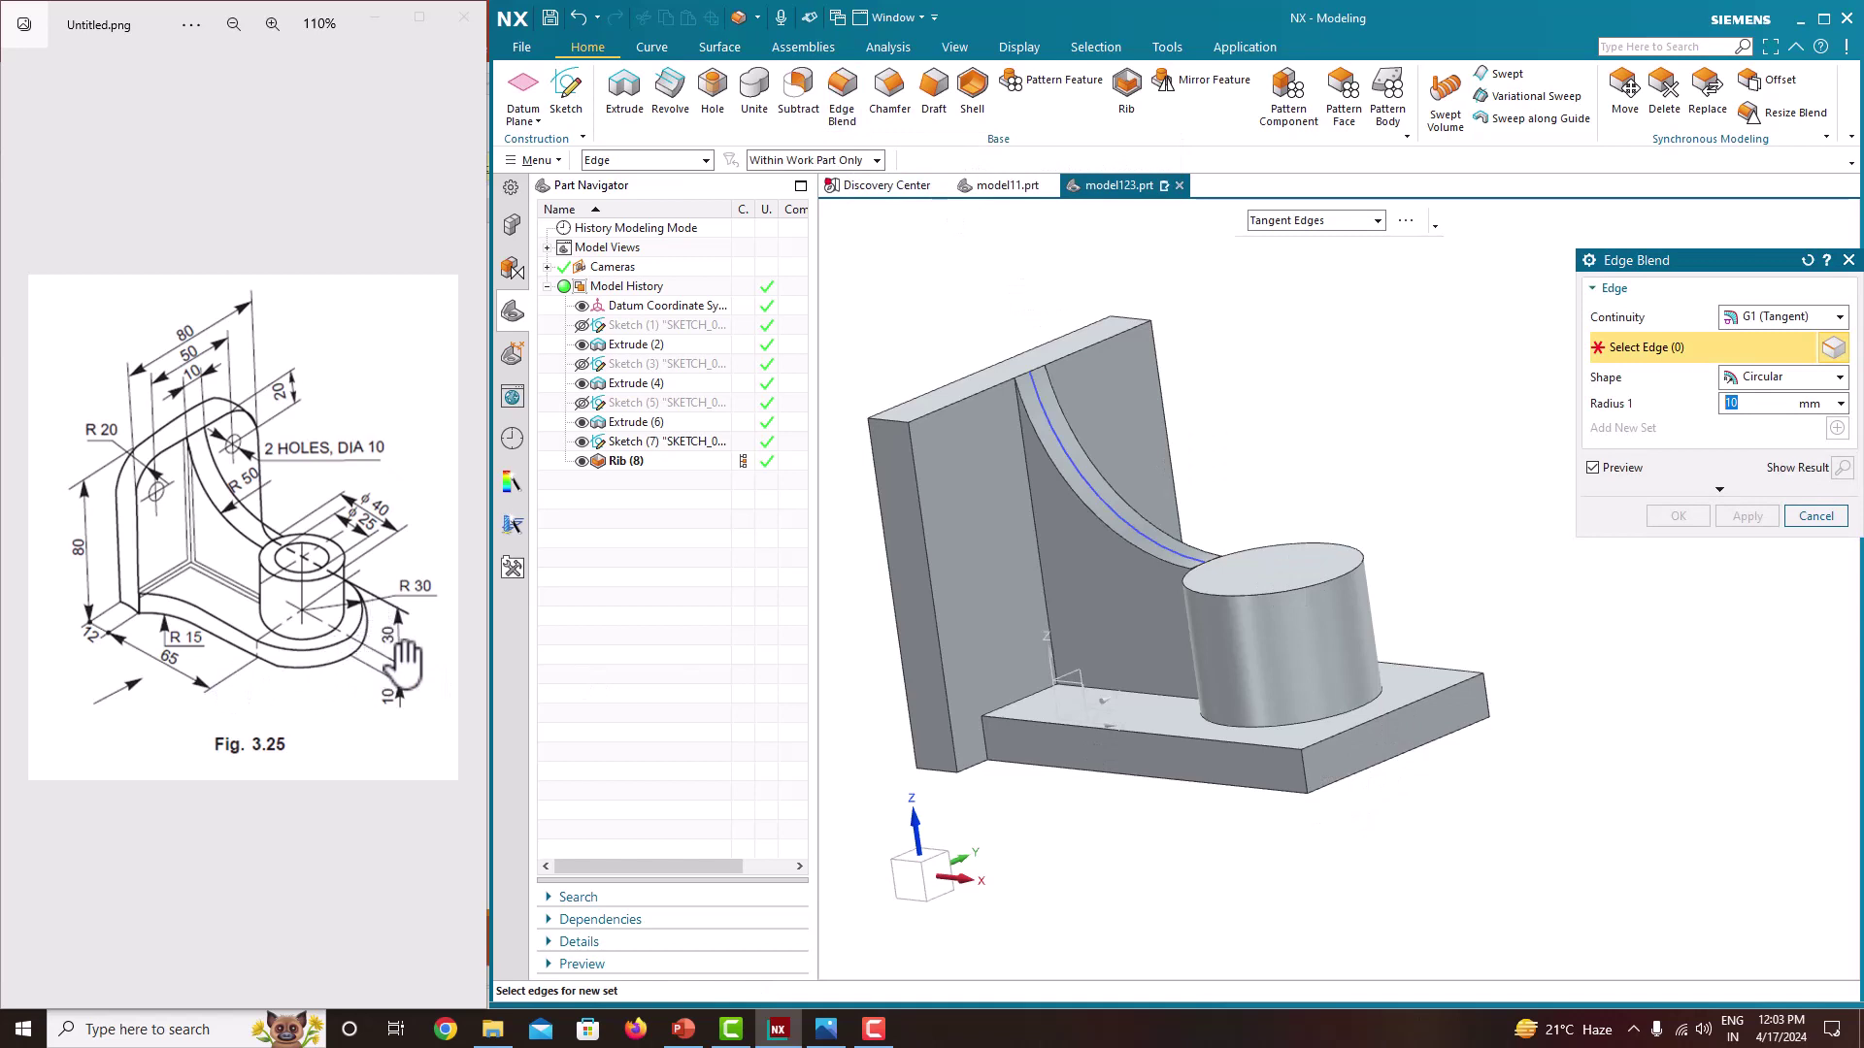
left_click(1302, 771)
middle_click_drag(1431, 749, 1485, 753)
left_click(1511, 627)
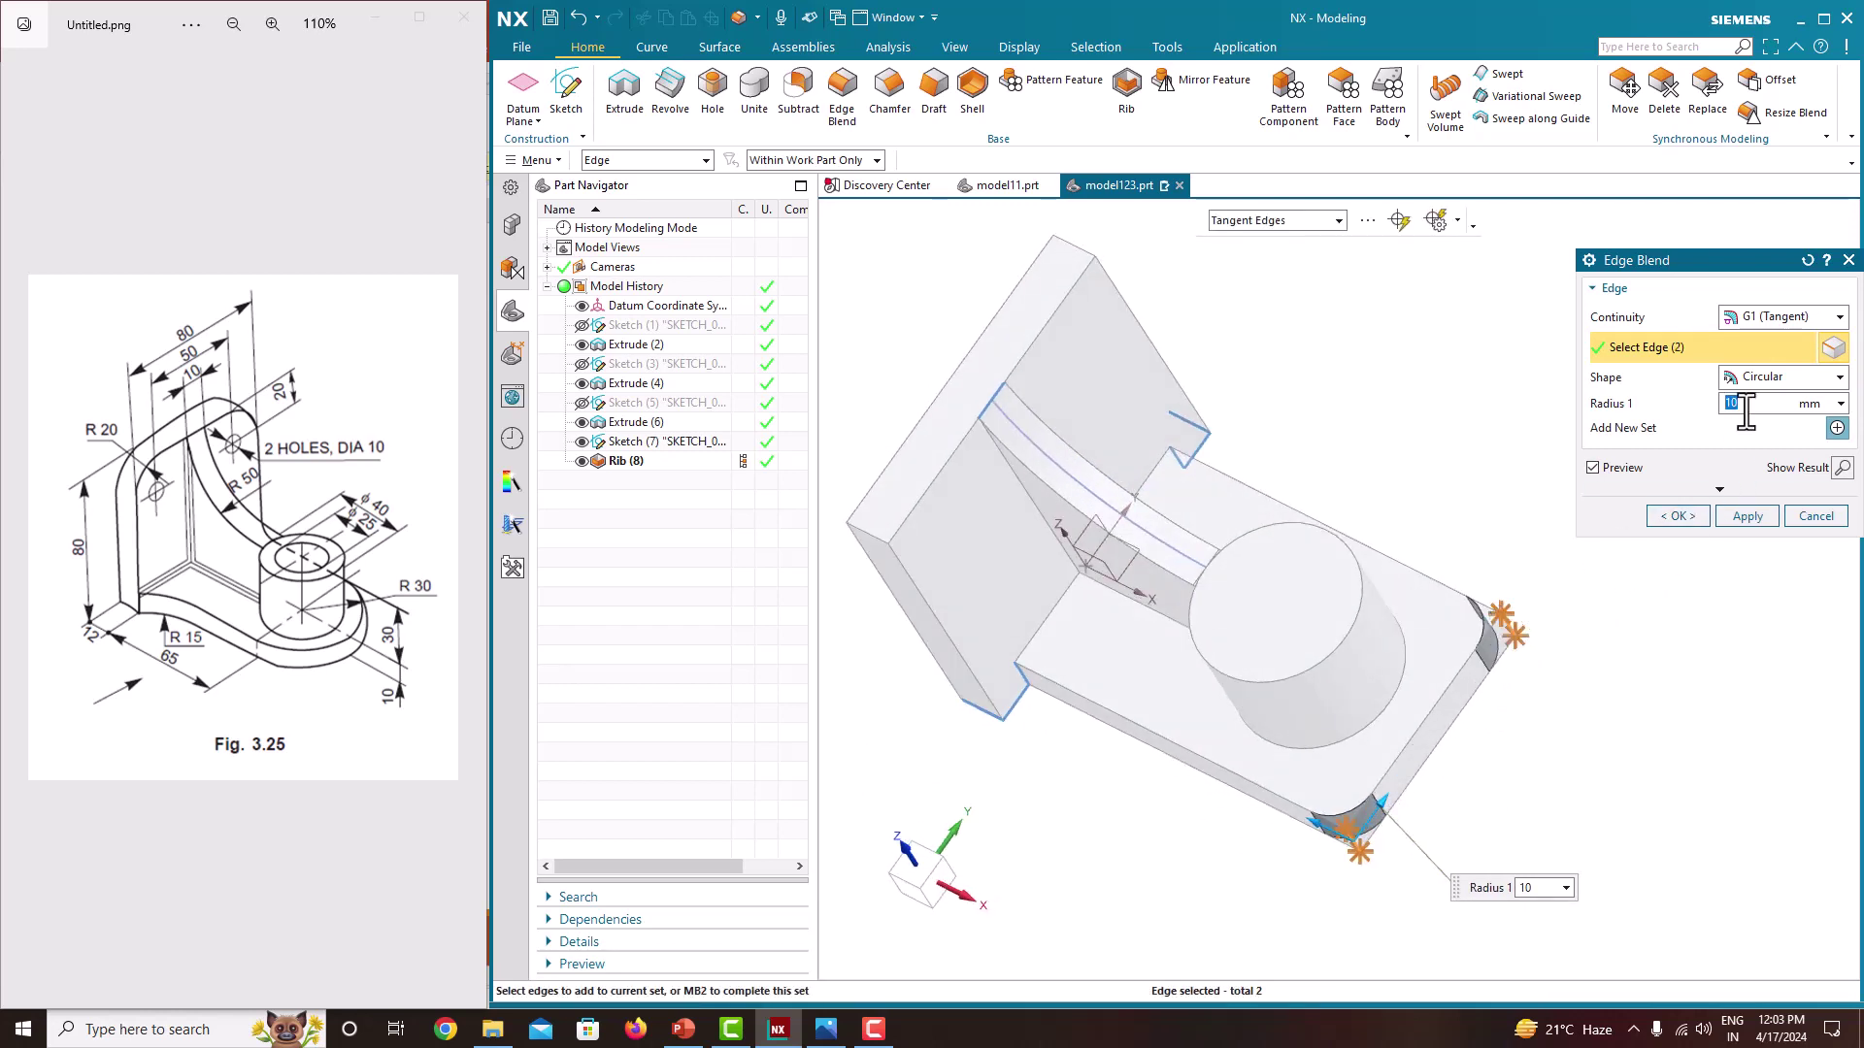
type("0")
key("Return")
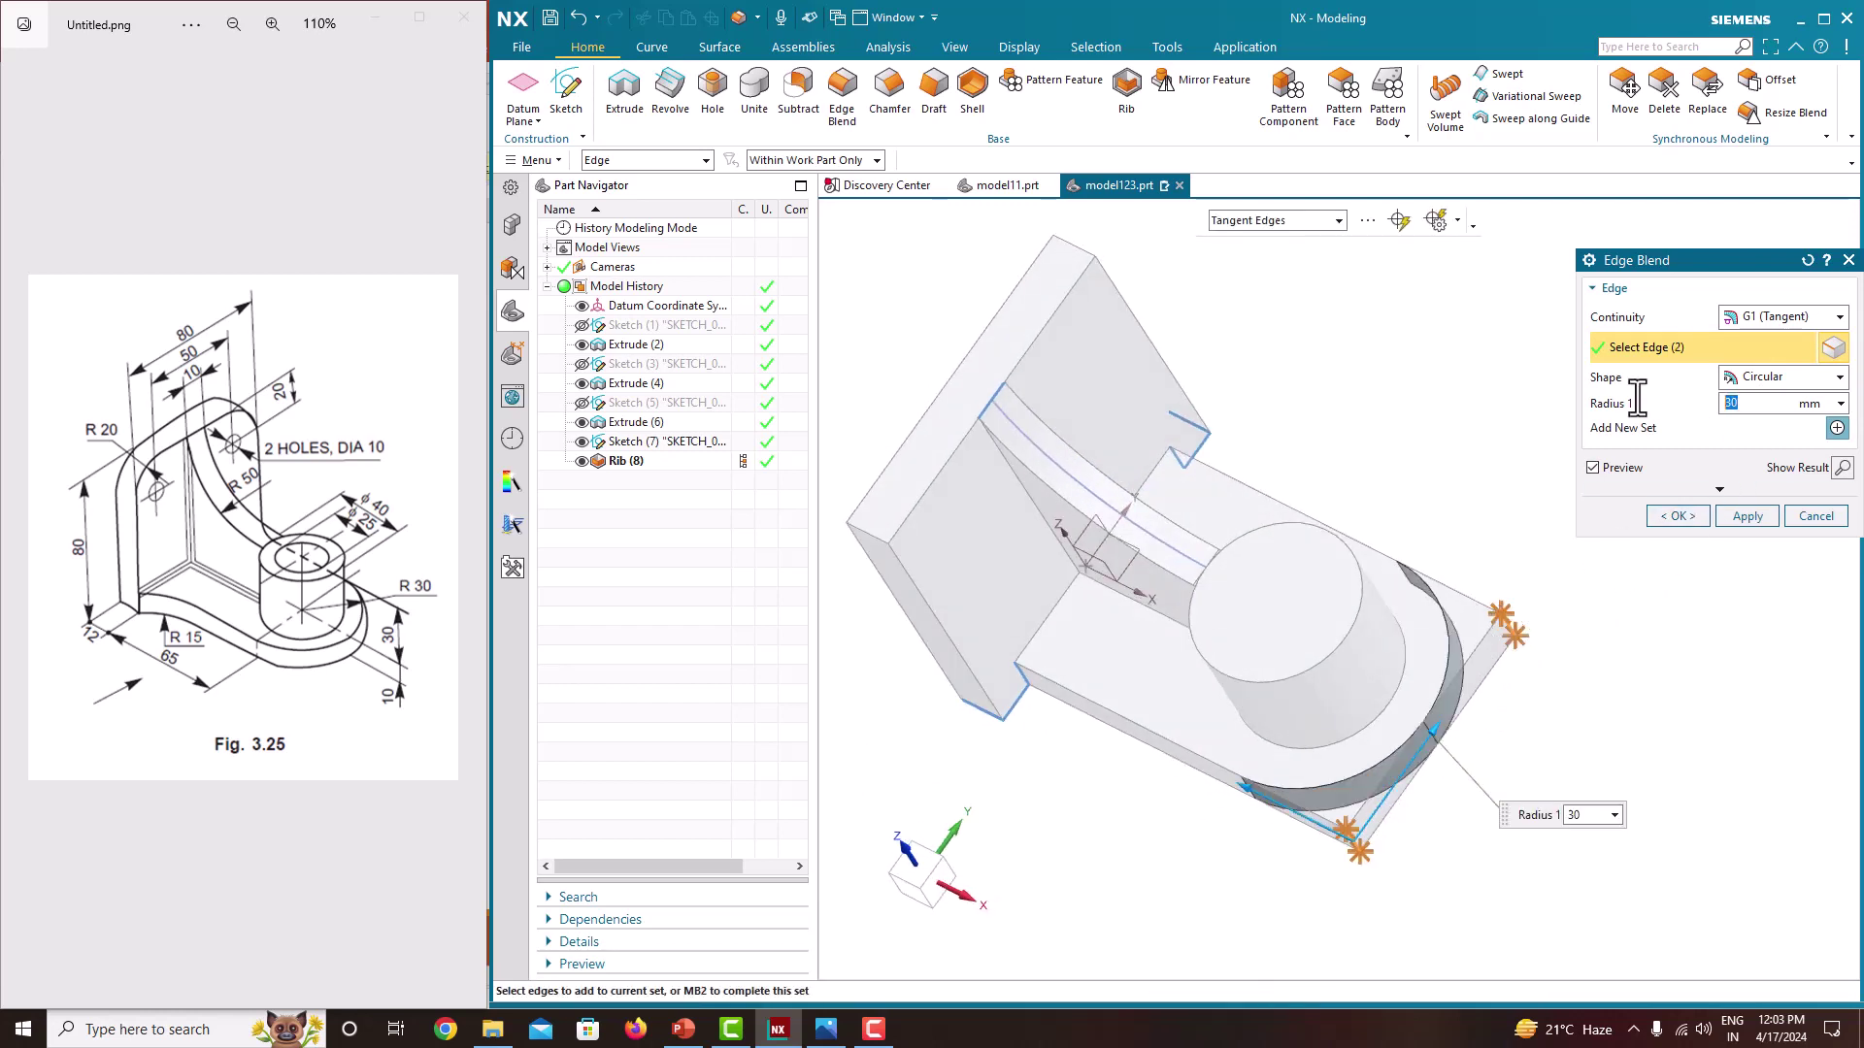
left_click(1775, 516)
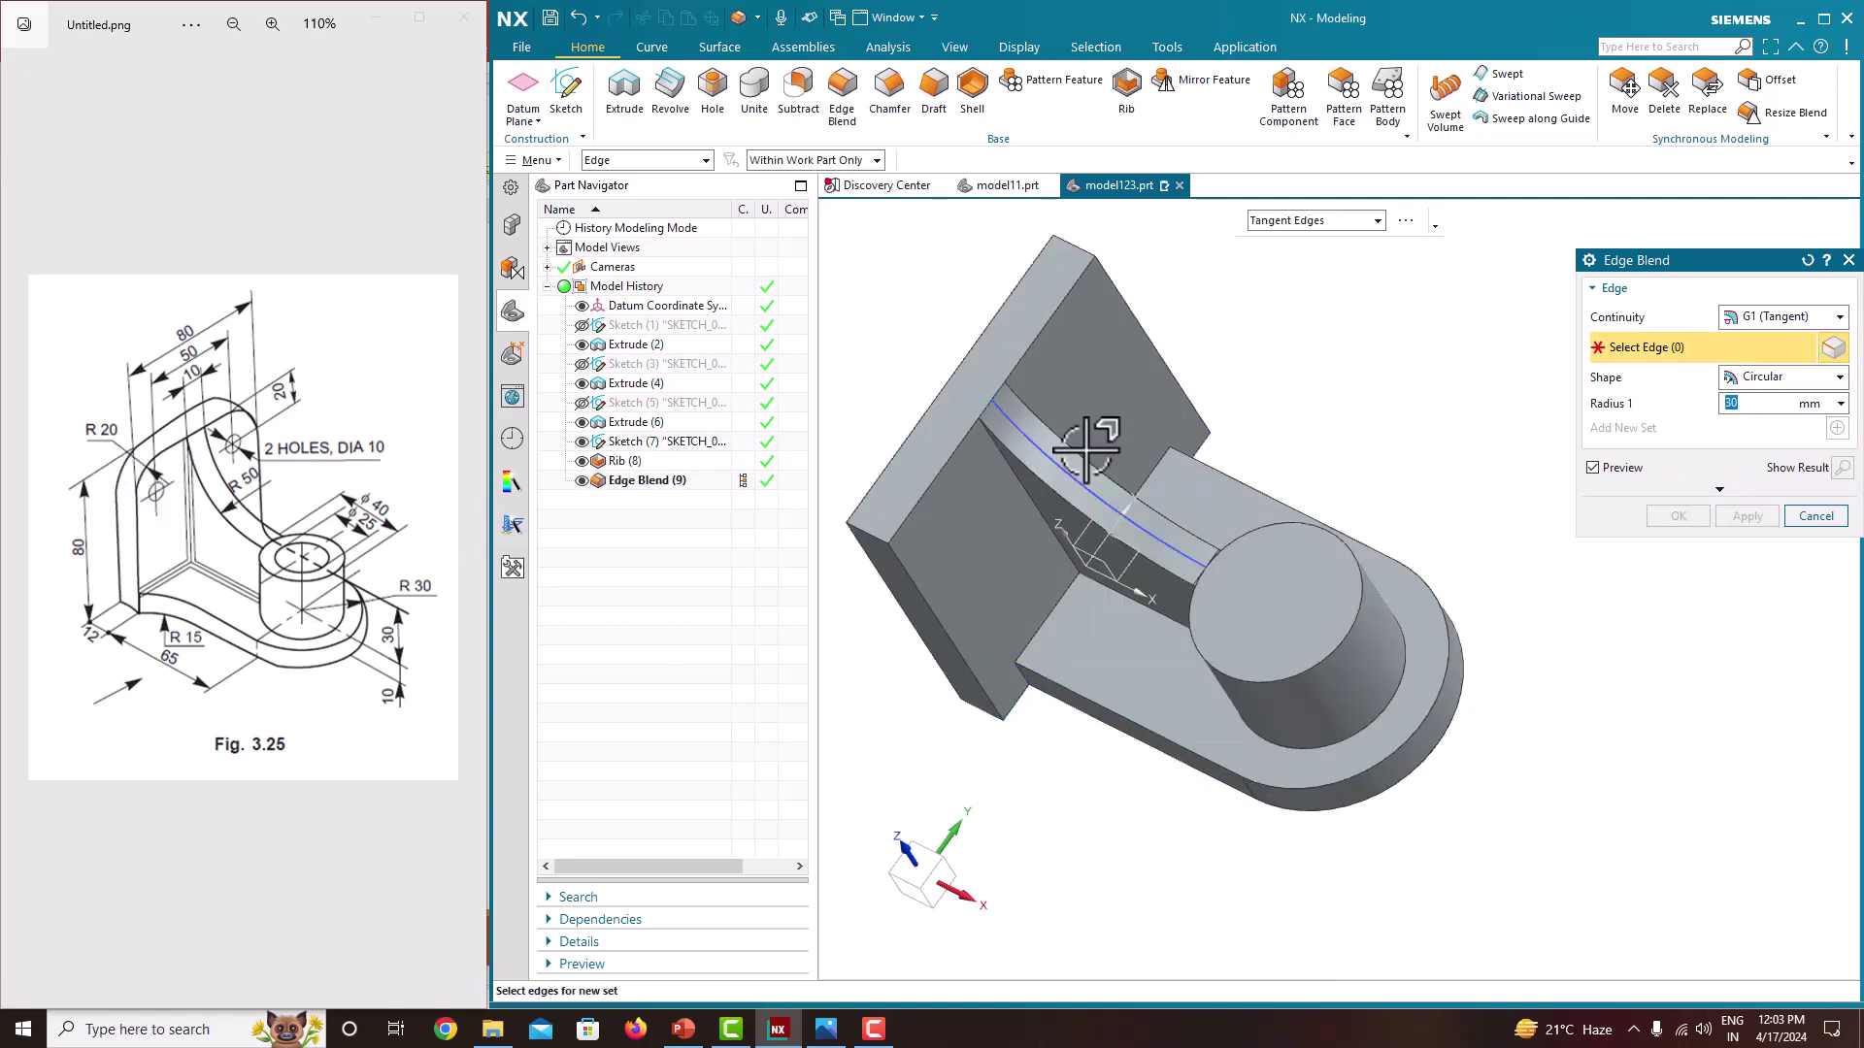
Step: Round the two upper corner edges of the back plate with a 20 mm edge blend
left_click(872, 532)
left_click(1074, 241)
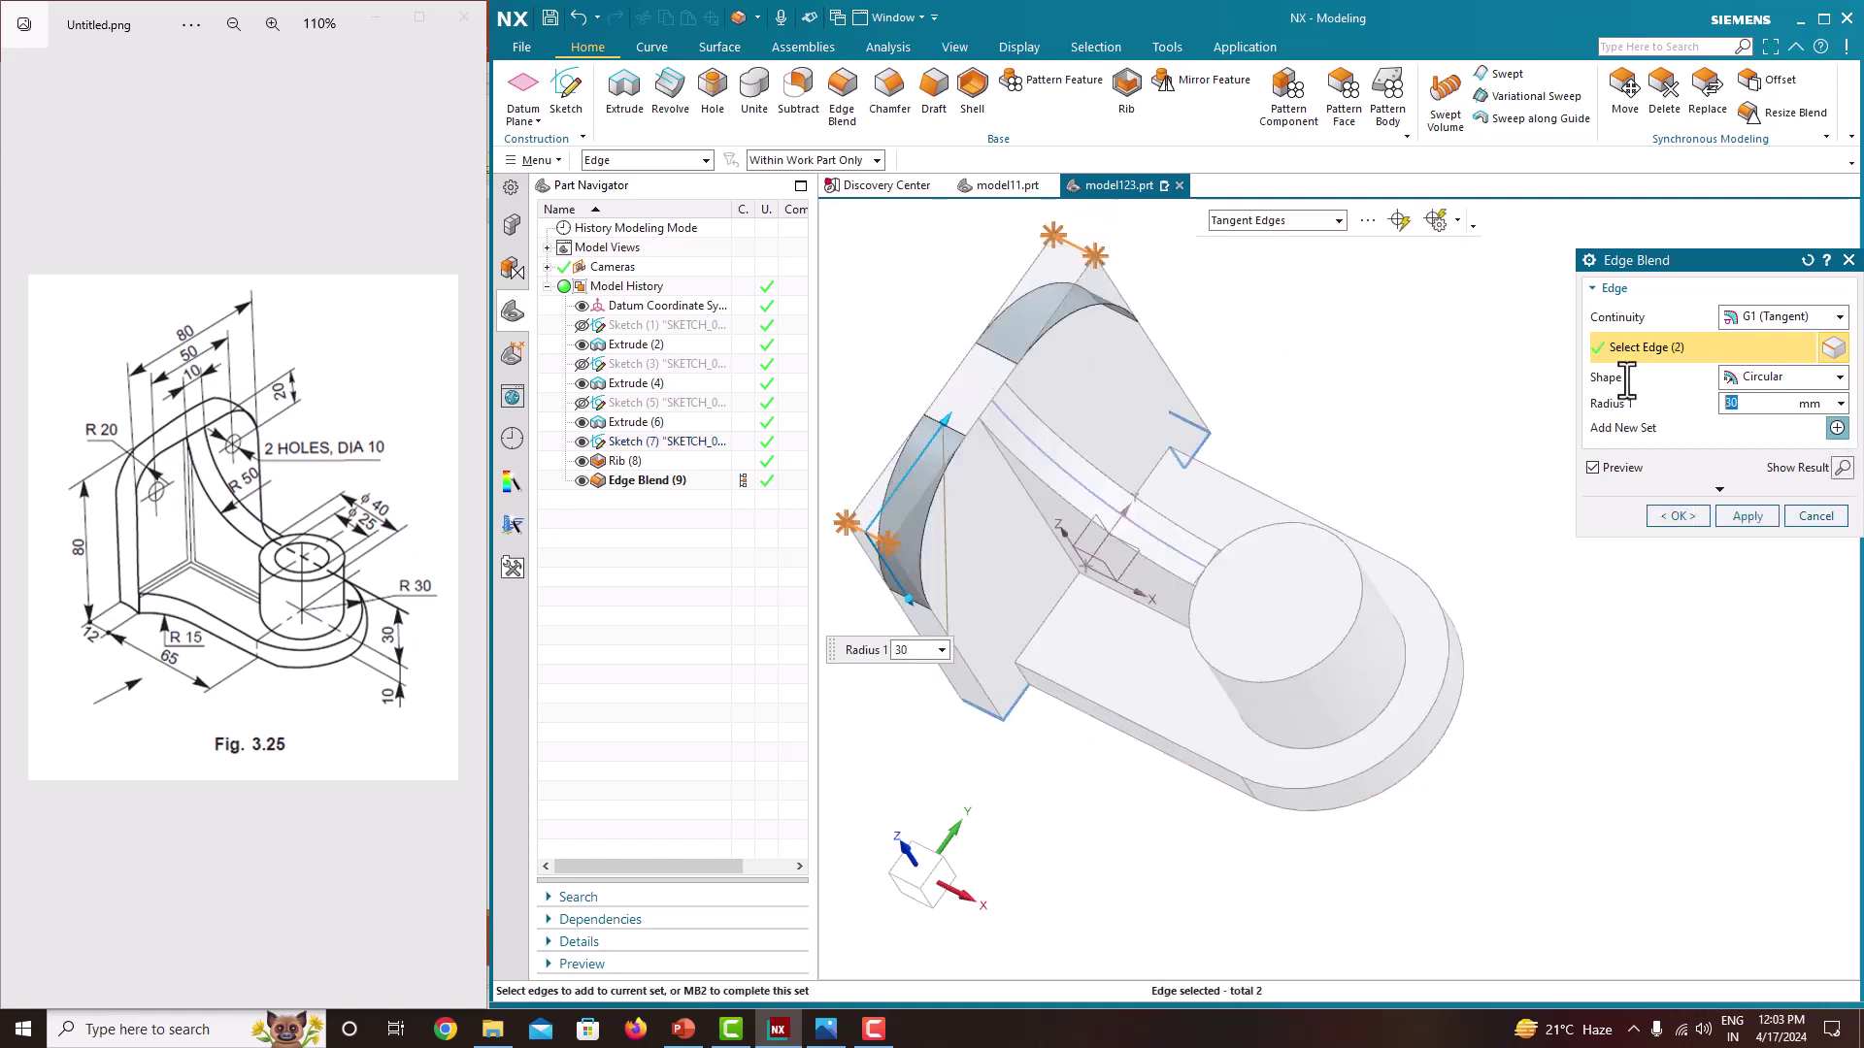
type("0")
key("Return")
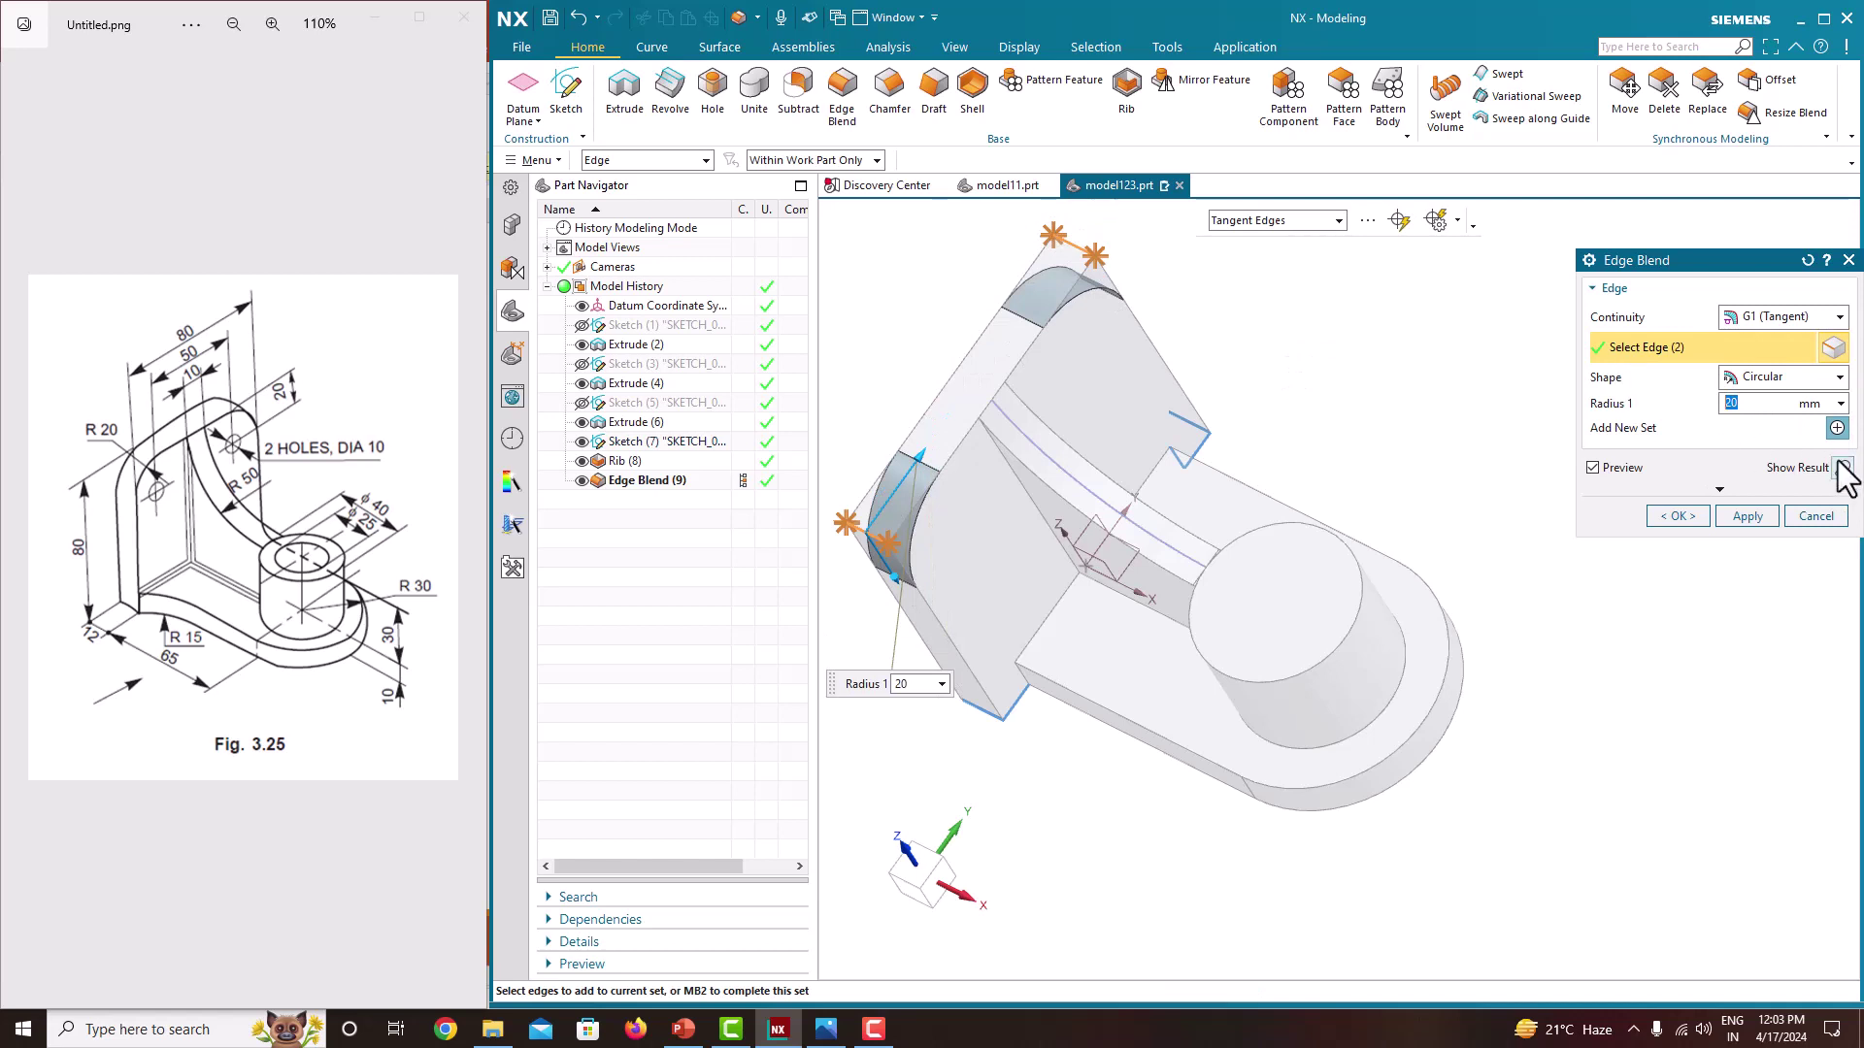
left_click(1747, 516)
Step: Blend the two vertical inner edges where the base's sides meet the back plate with a 15 mm radius
middle_click_drag(1136, 707, 1067, 638)
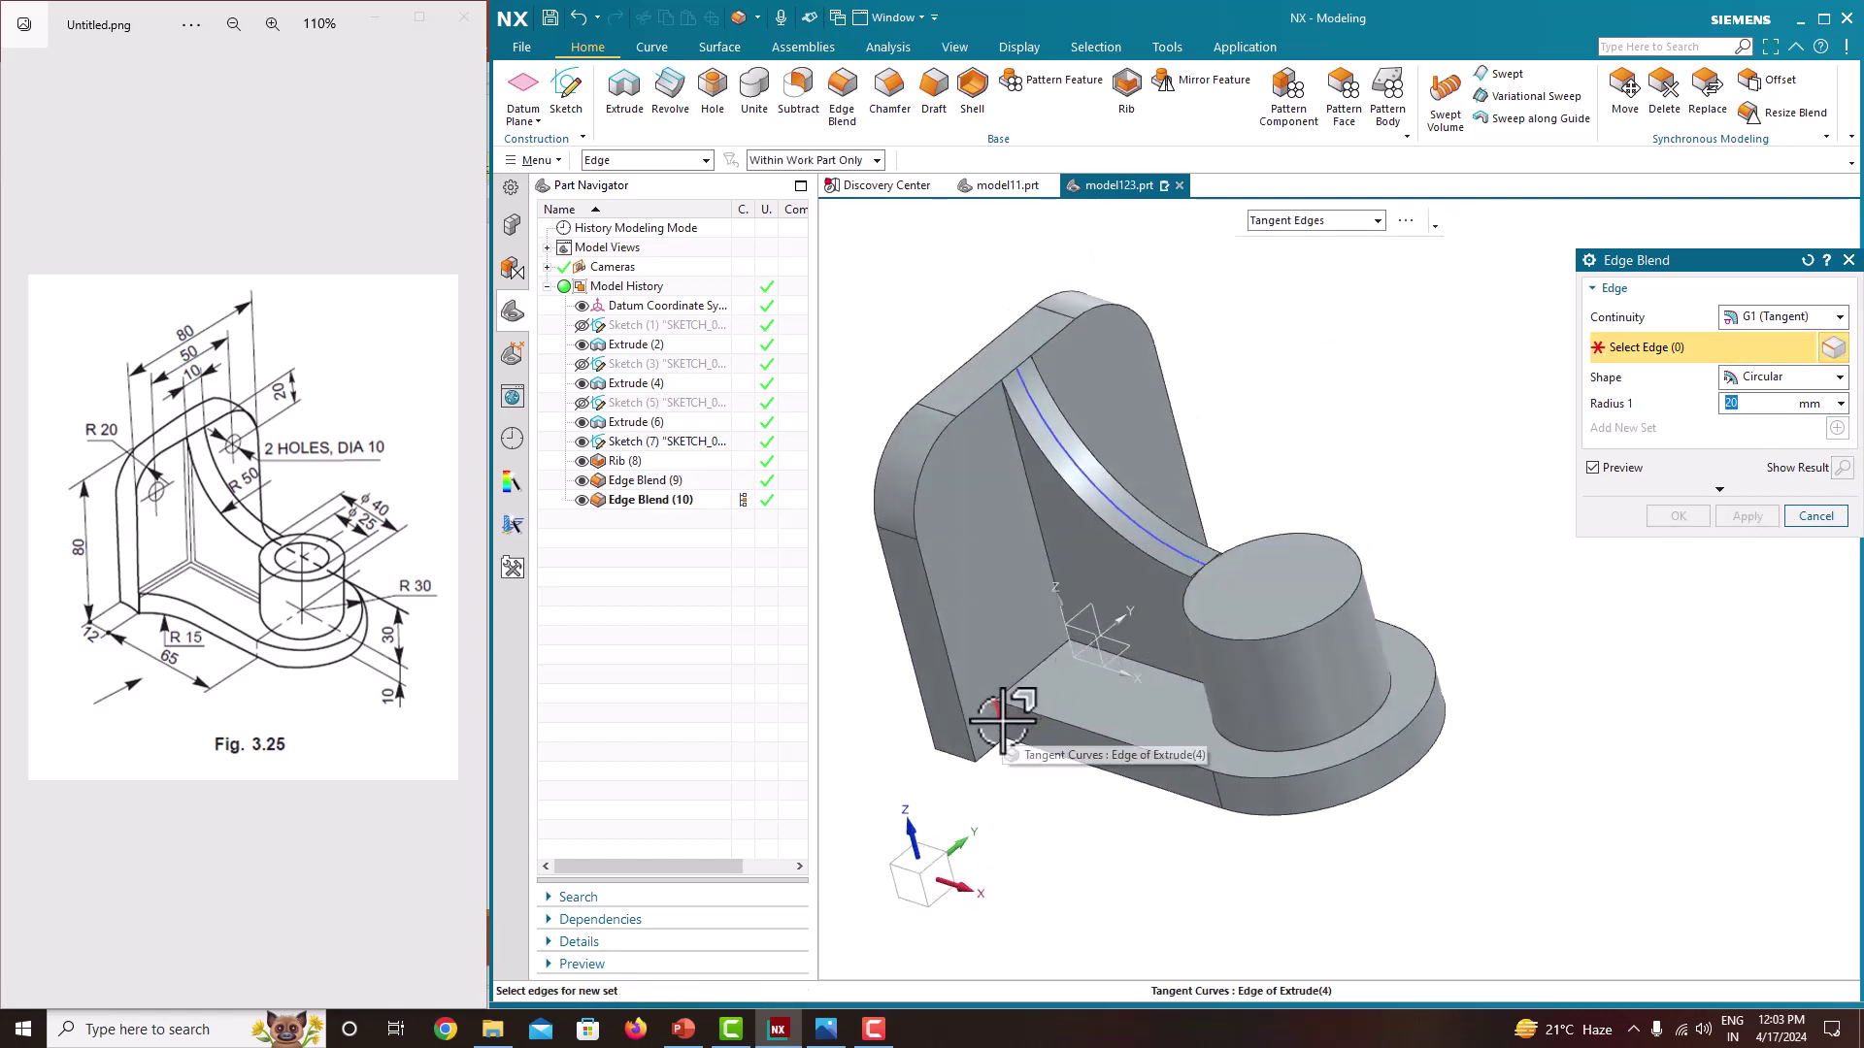
left_click(1003, 721)
middle_click_drag(1023, 582, 1248, 616)
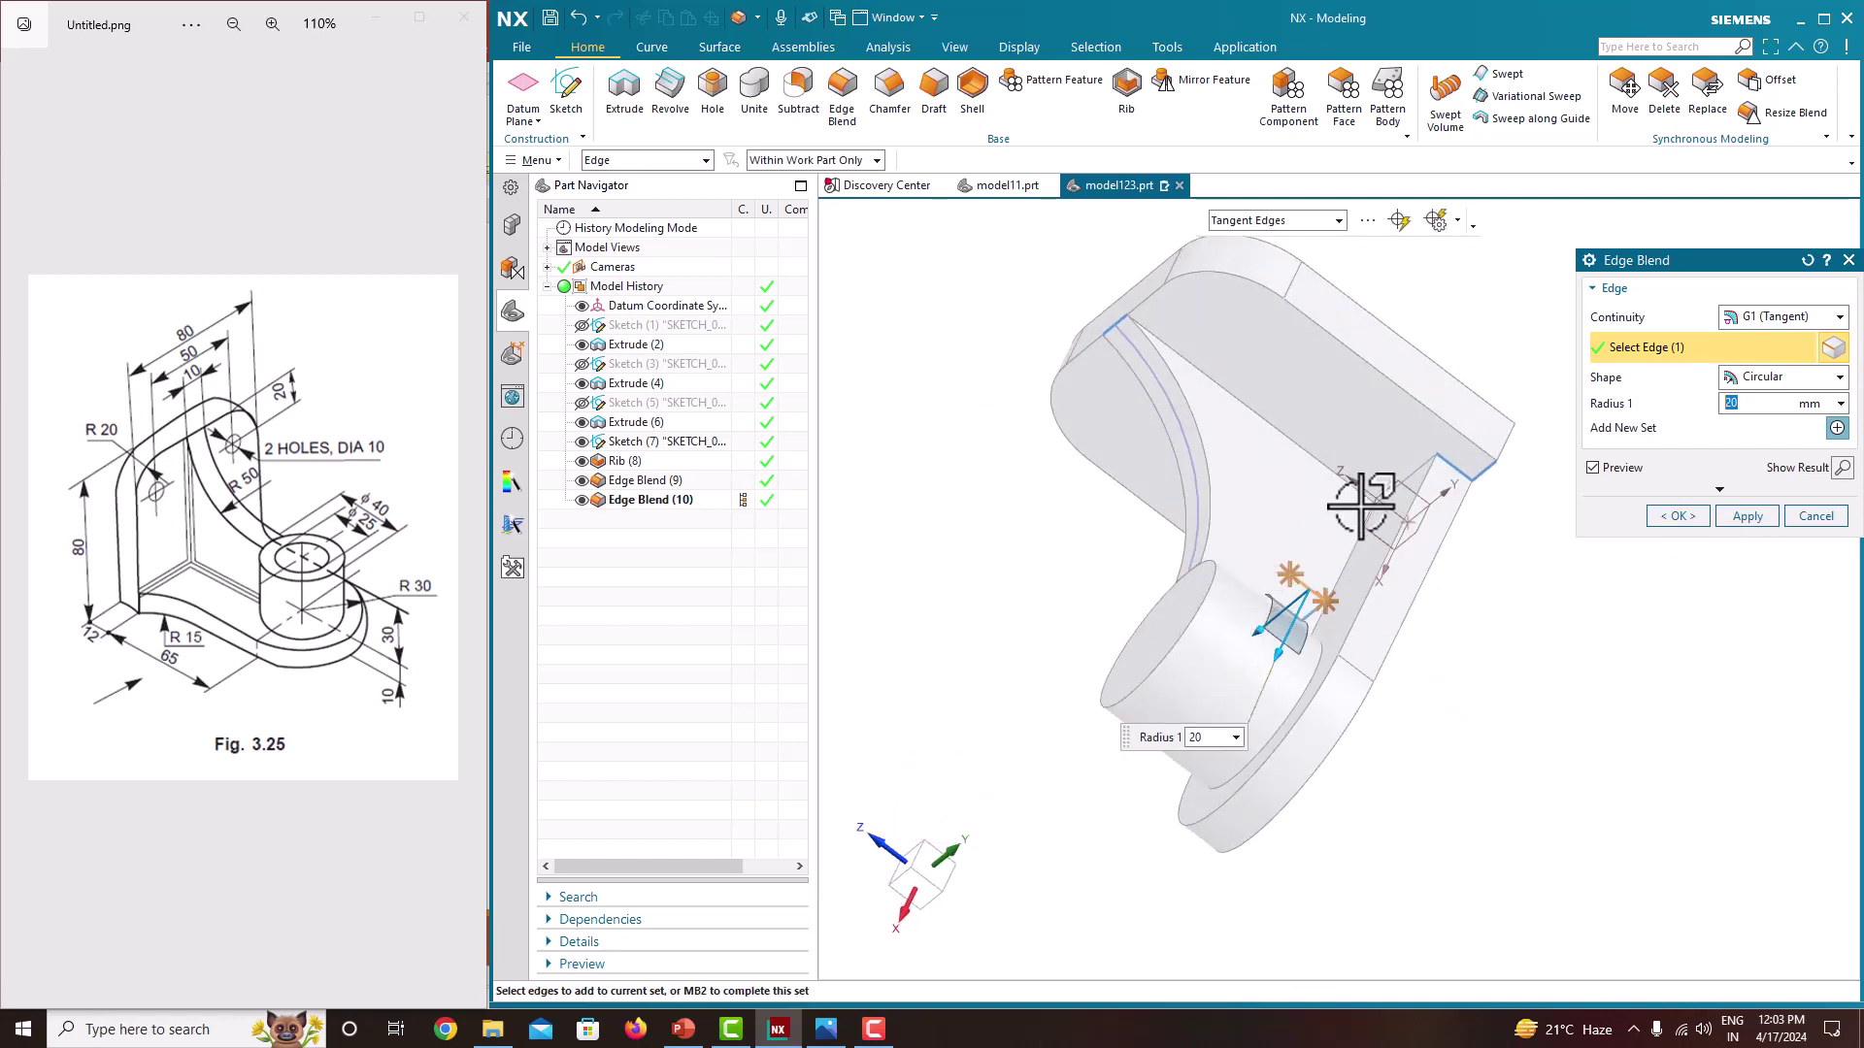
left_click(1433, 488)
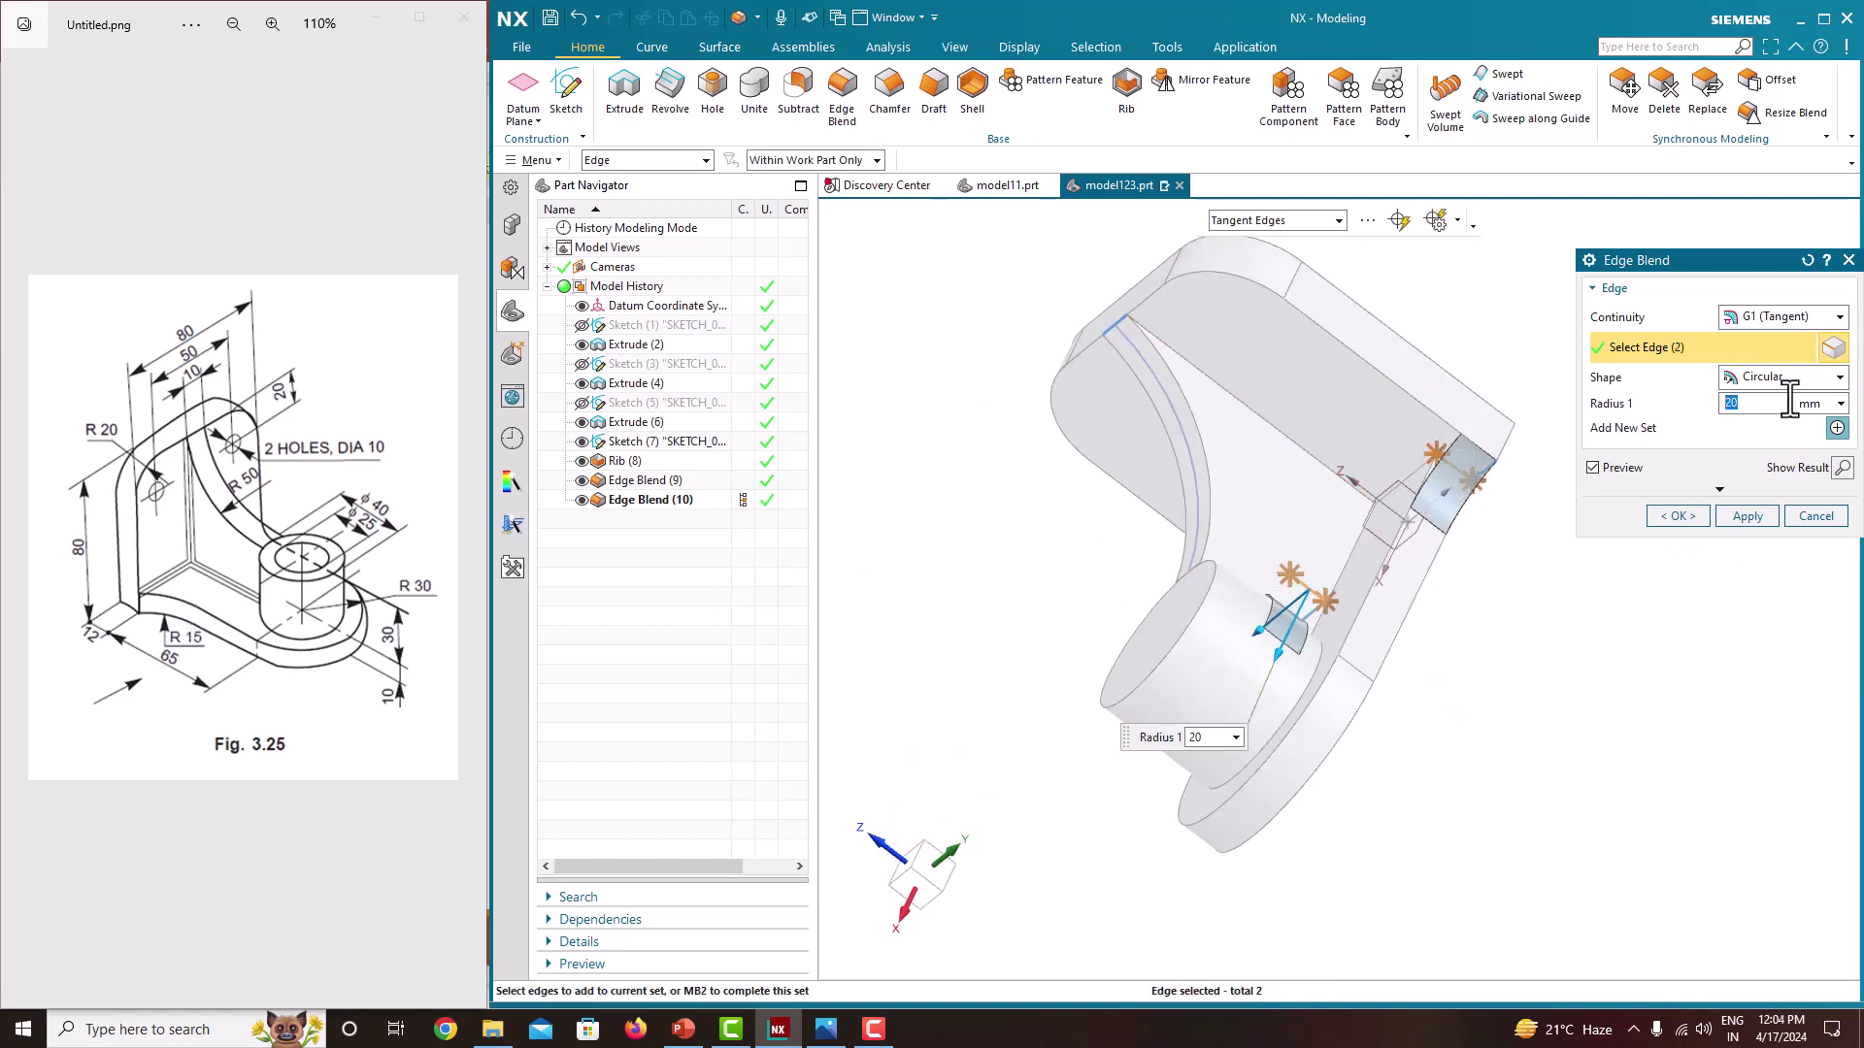
type("15")
key("Return")
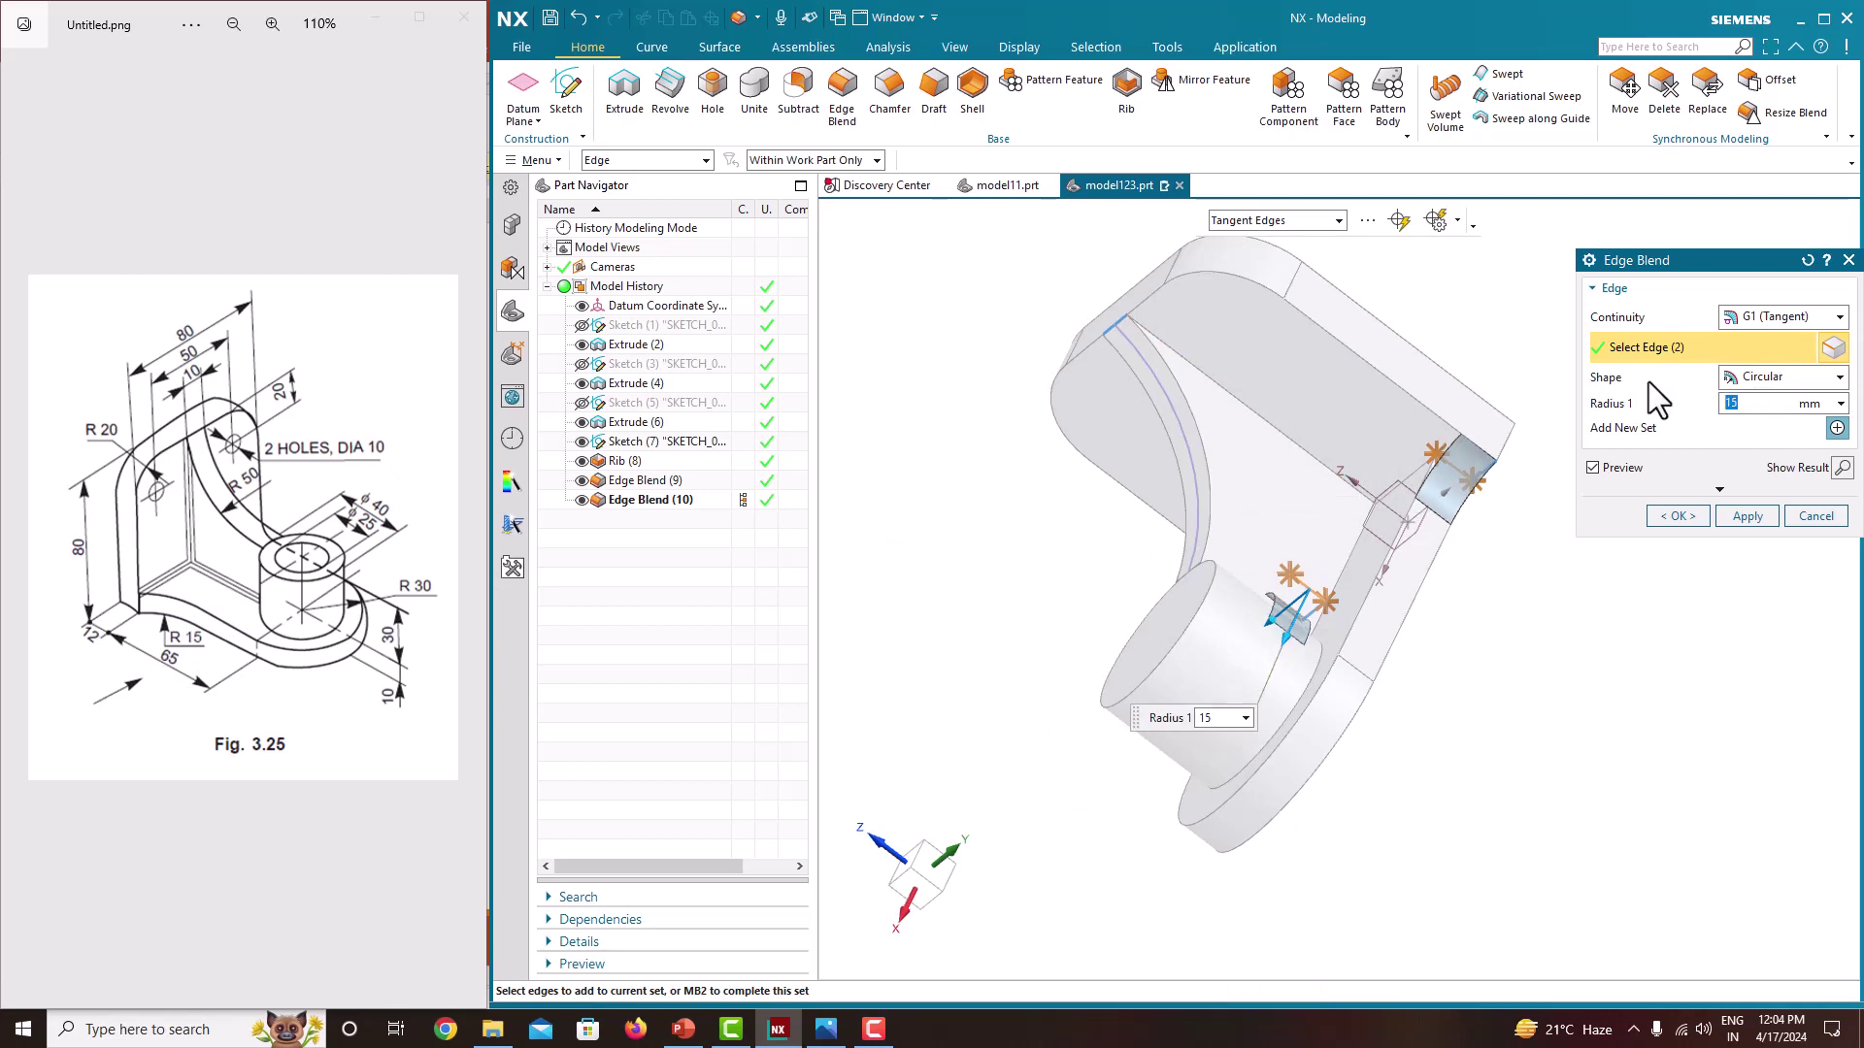
left_click(1685, 509)
Step: Apply a 2 mm edge blend to the six inner edges where the rib, back plate and base meet
middle_click_drag(1685, 510, 1320, 871)
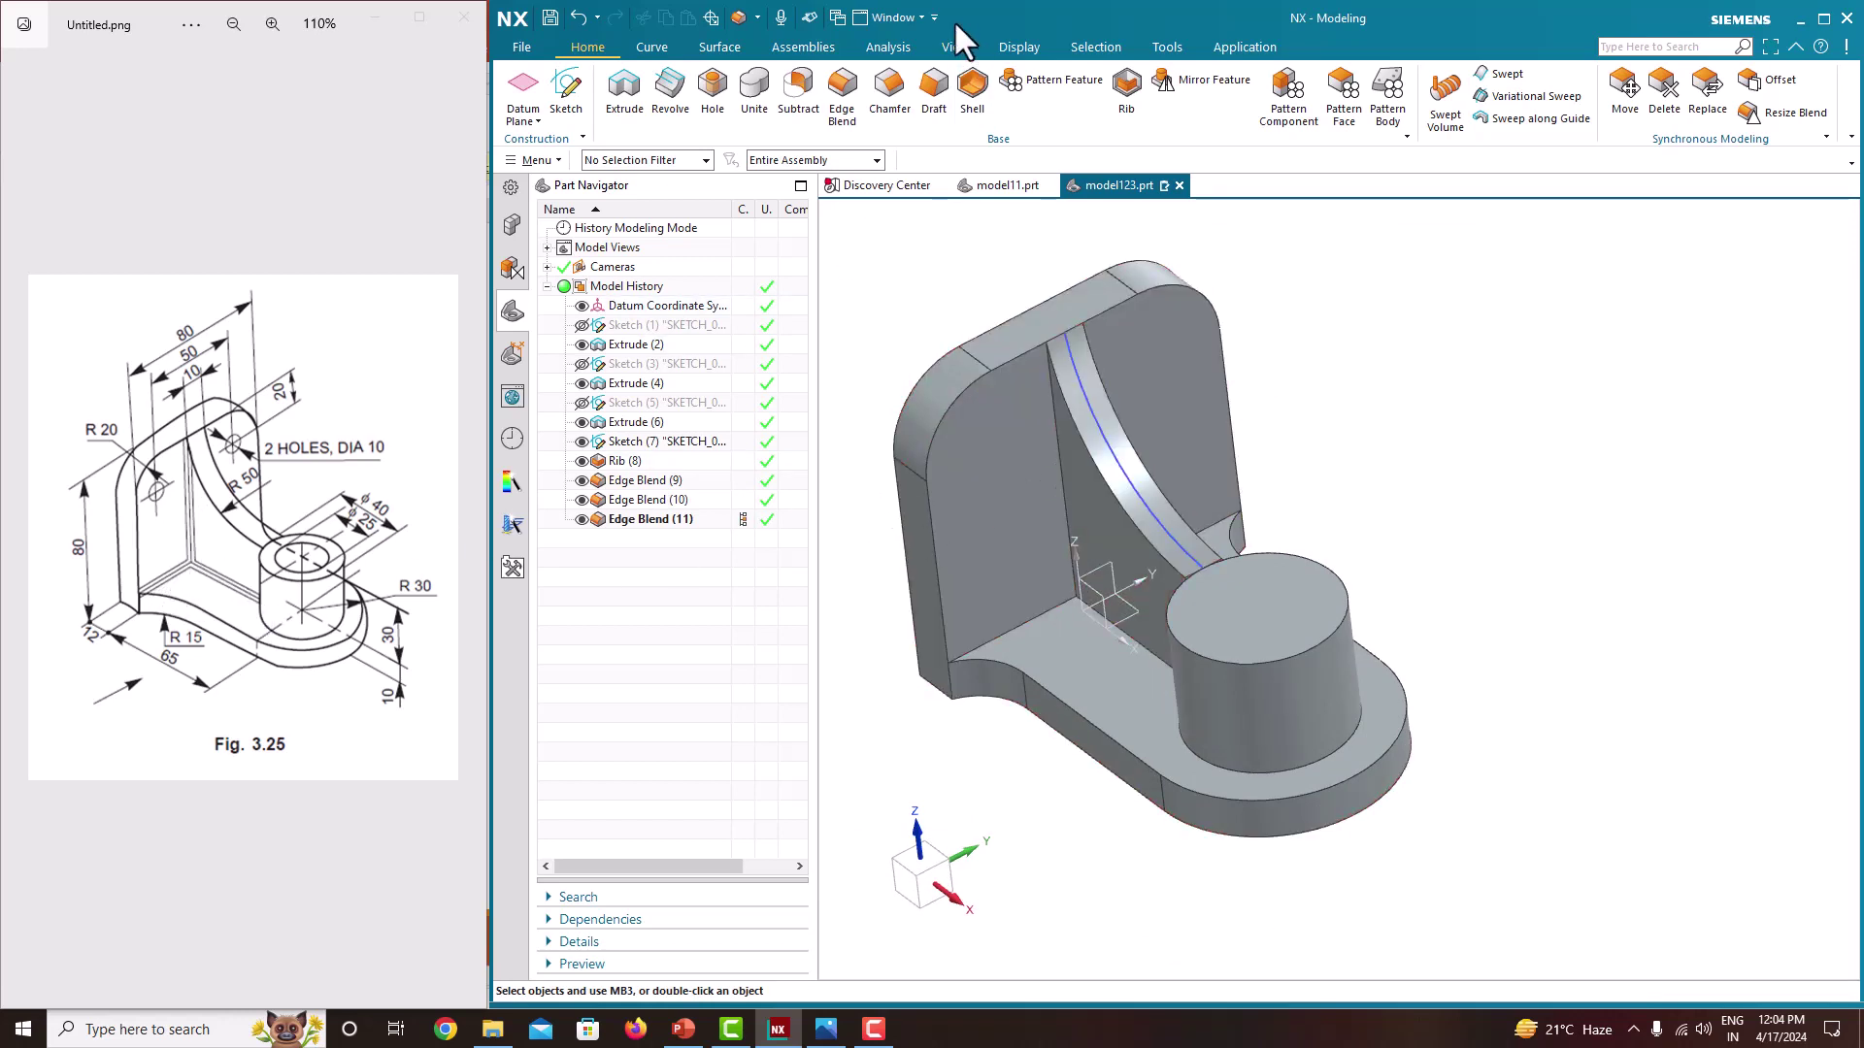
left_click(843, 97)
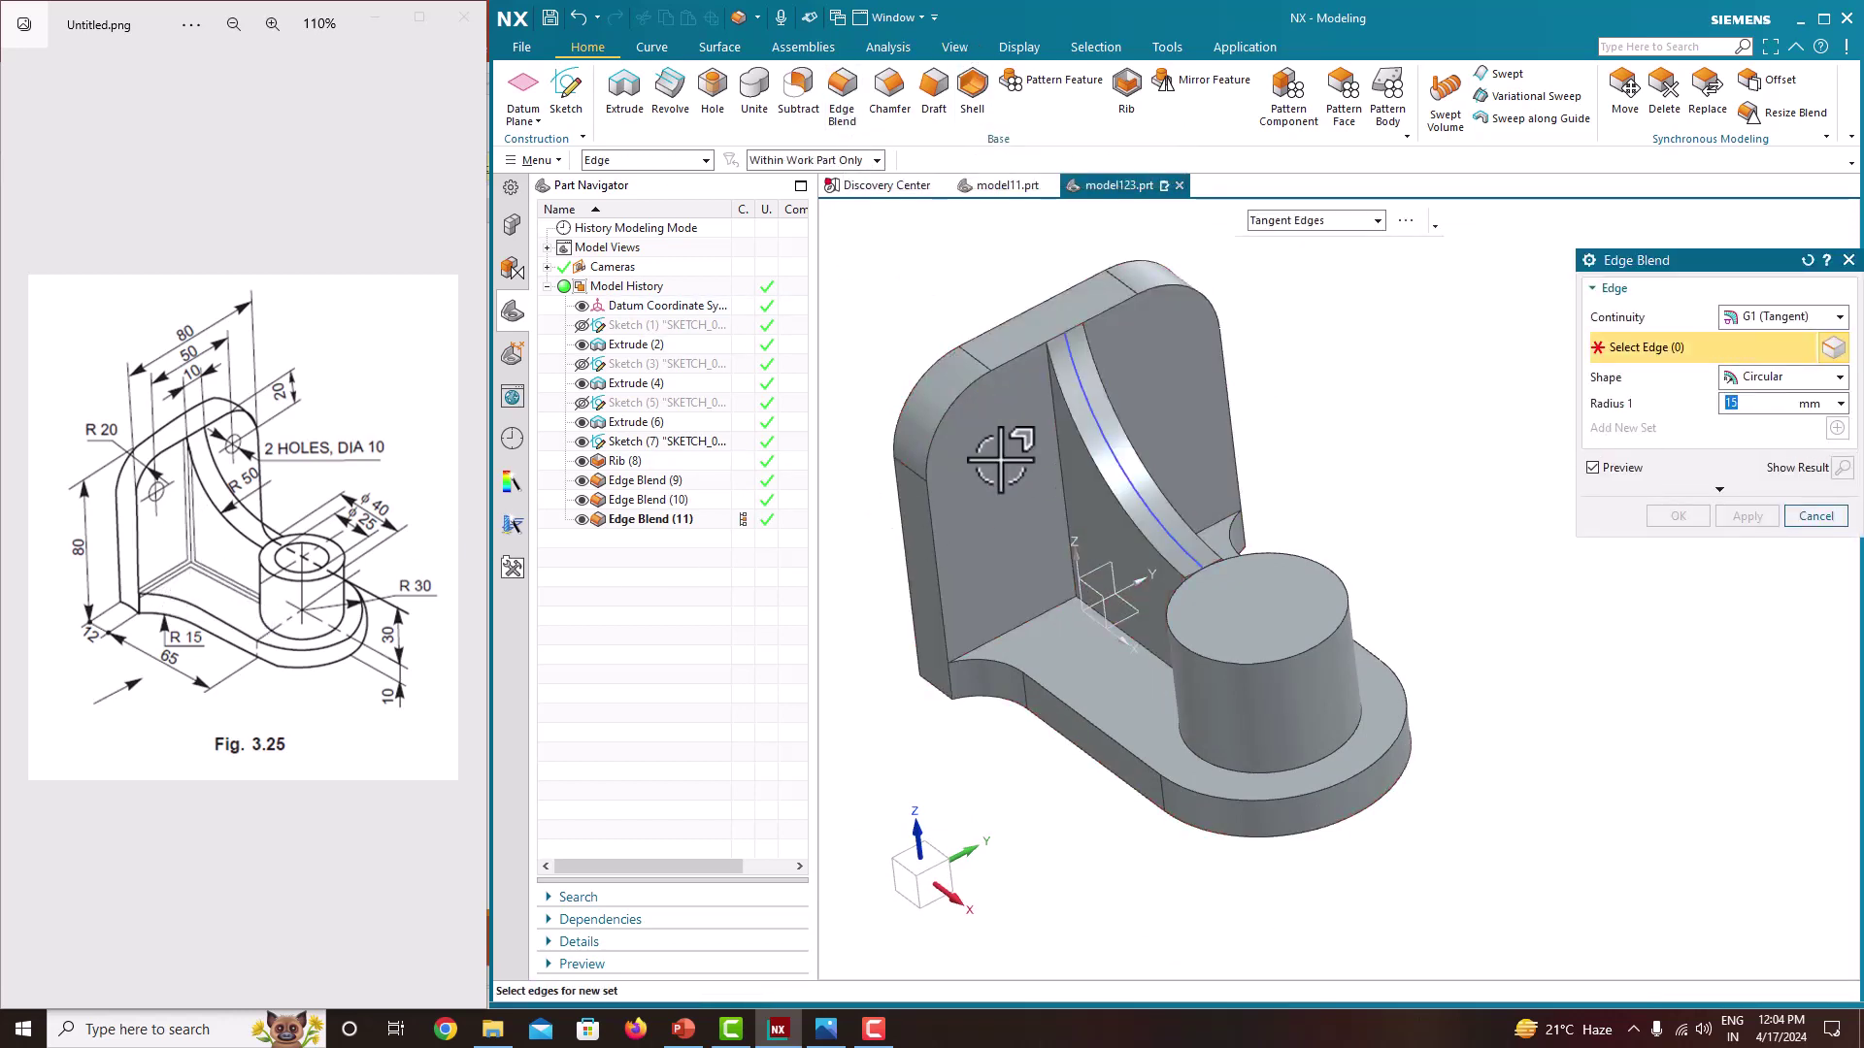
left_click(1066, 550)
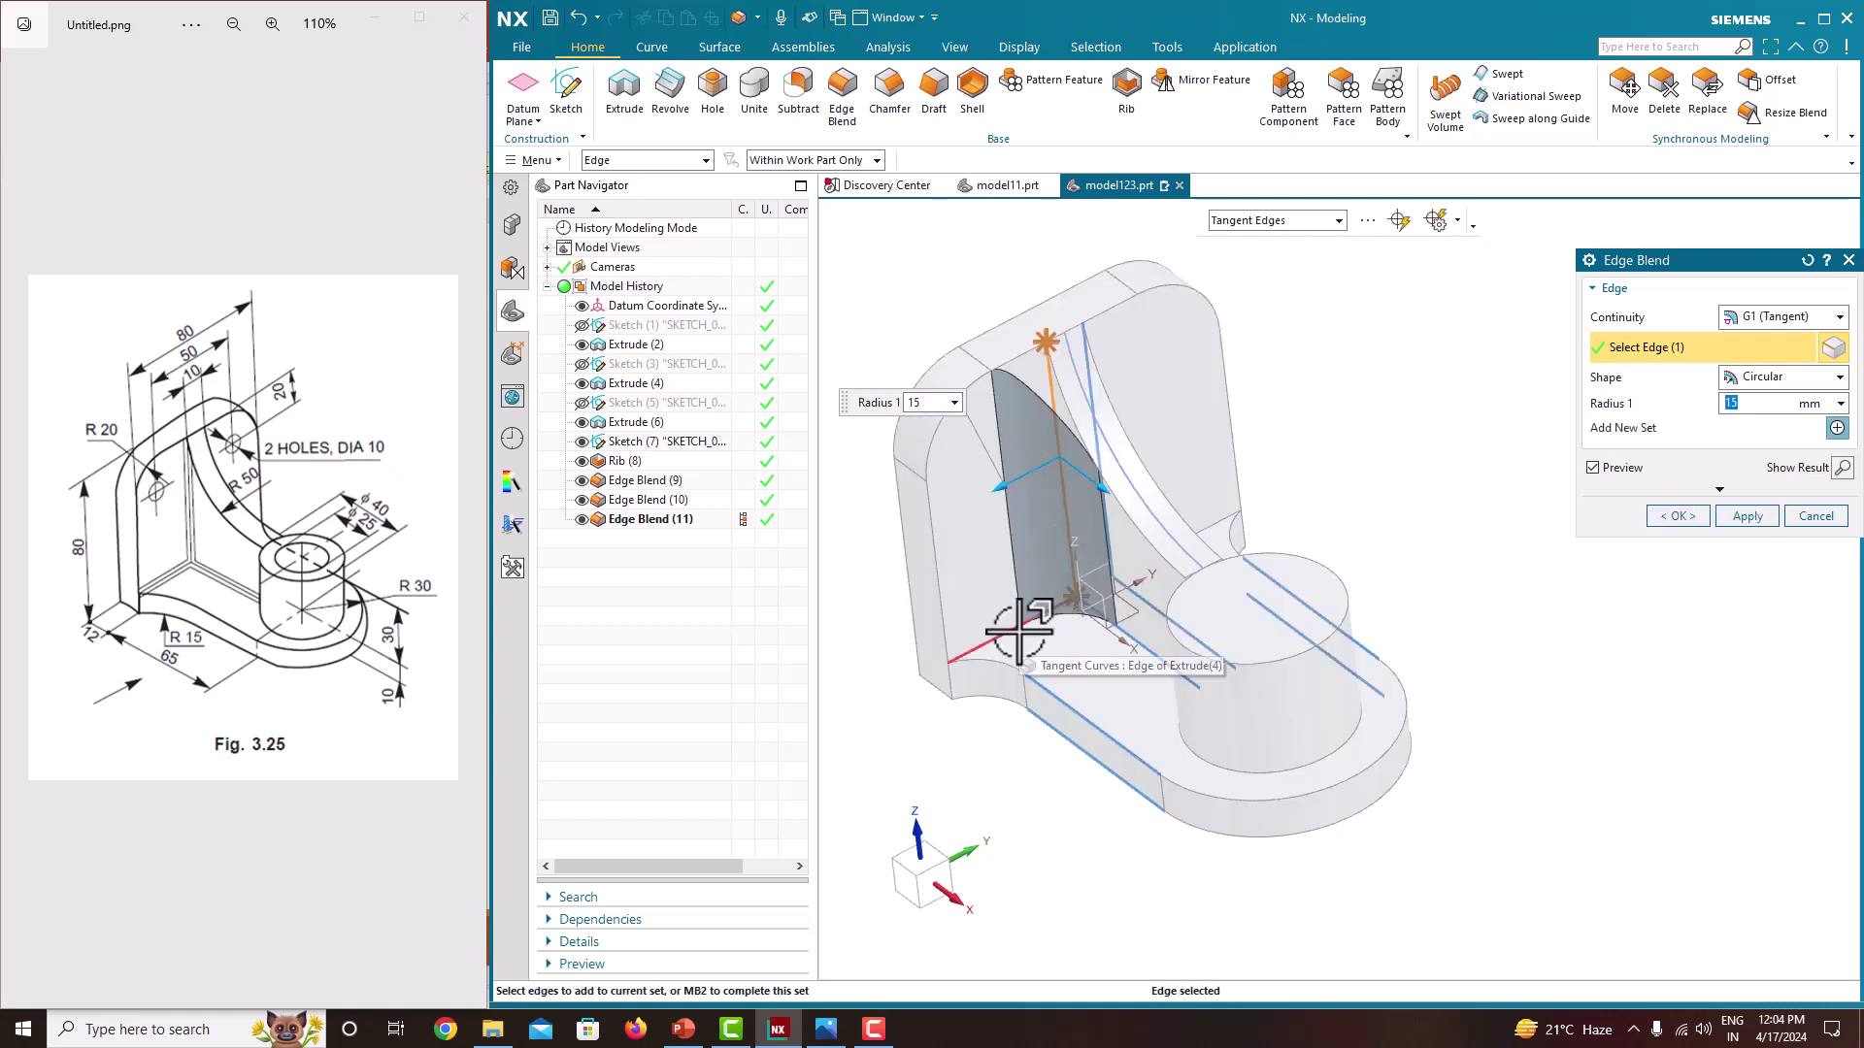
left_click(1237, 519)
middle_click_drag(1177, 636, 1360, 452)
left_click(1364, 469)
left_click(1357, 488)
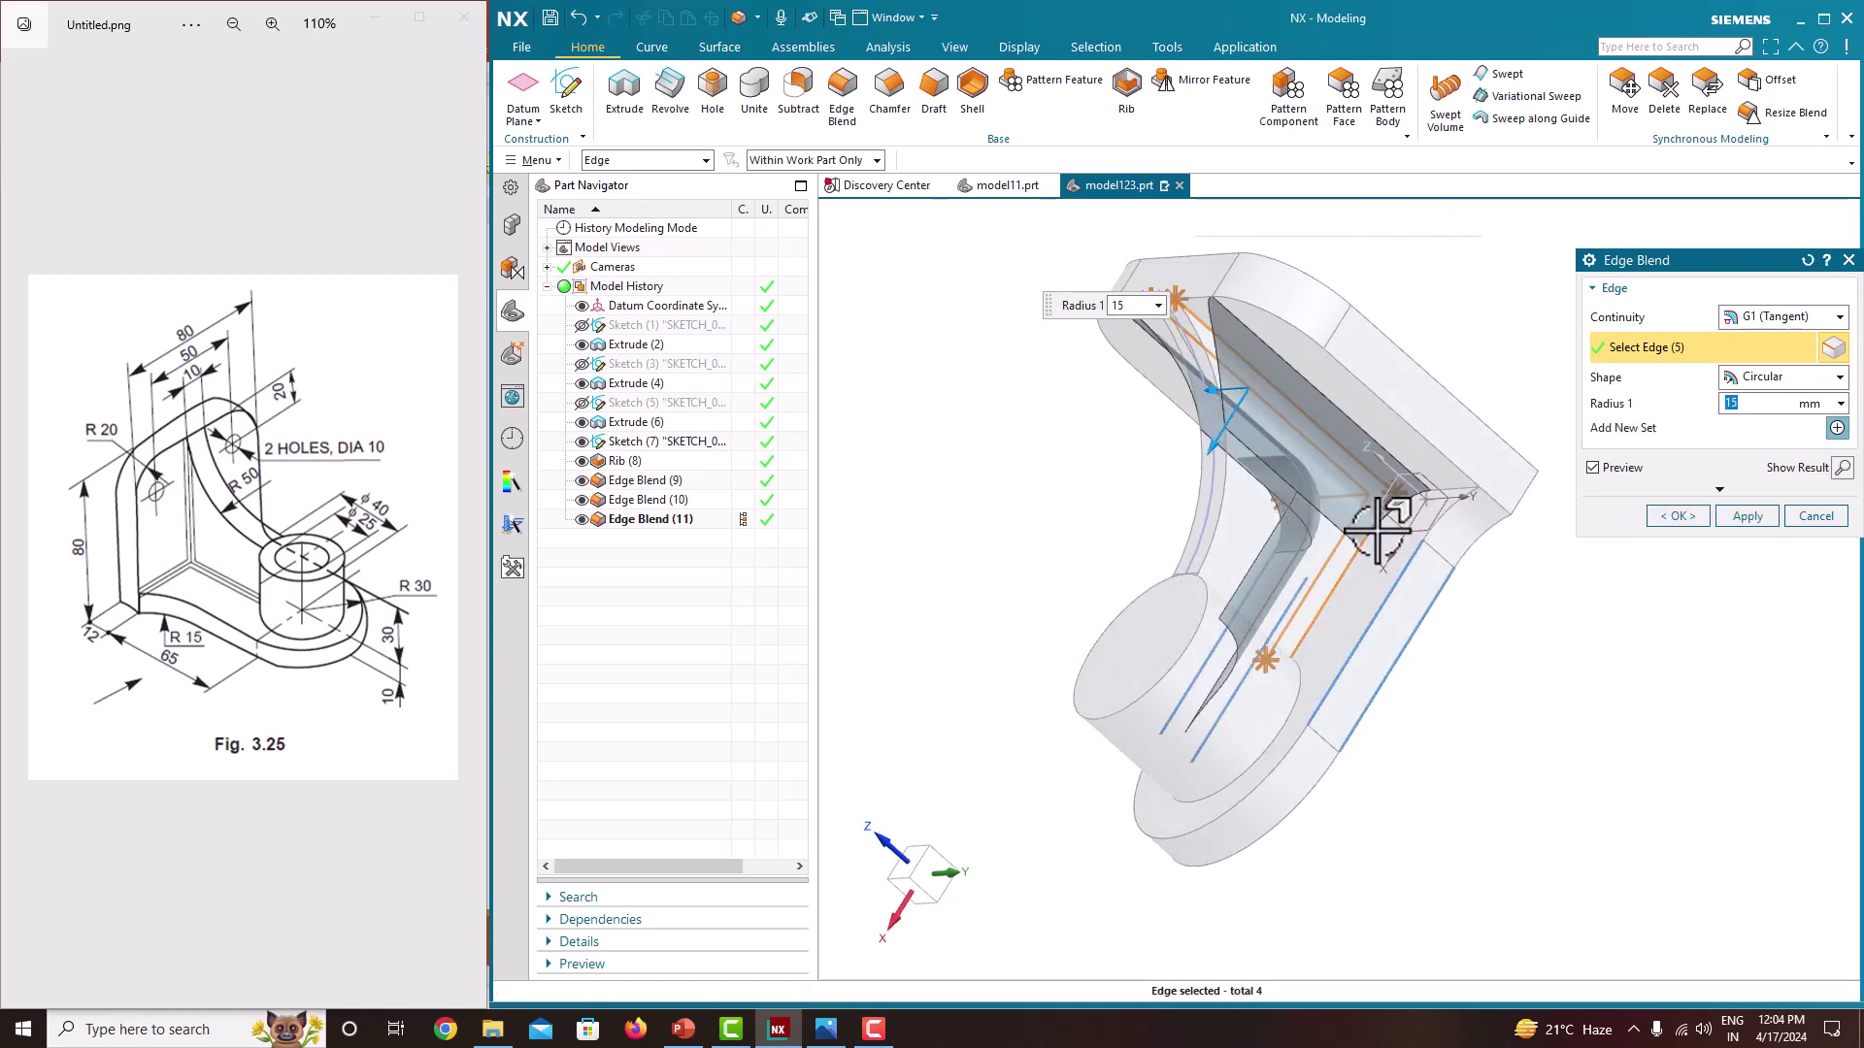
left_click(1384, 524)
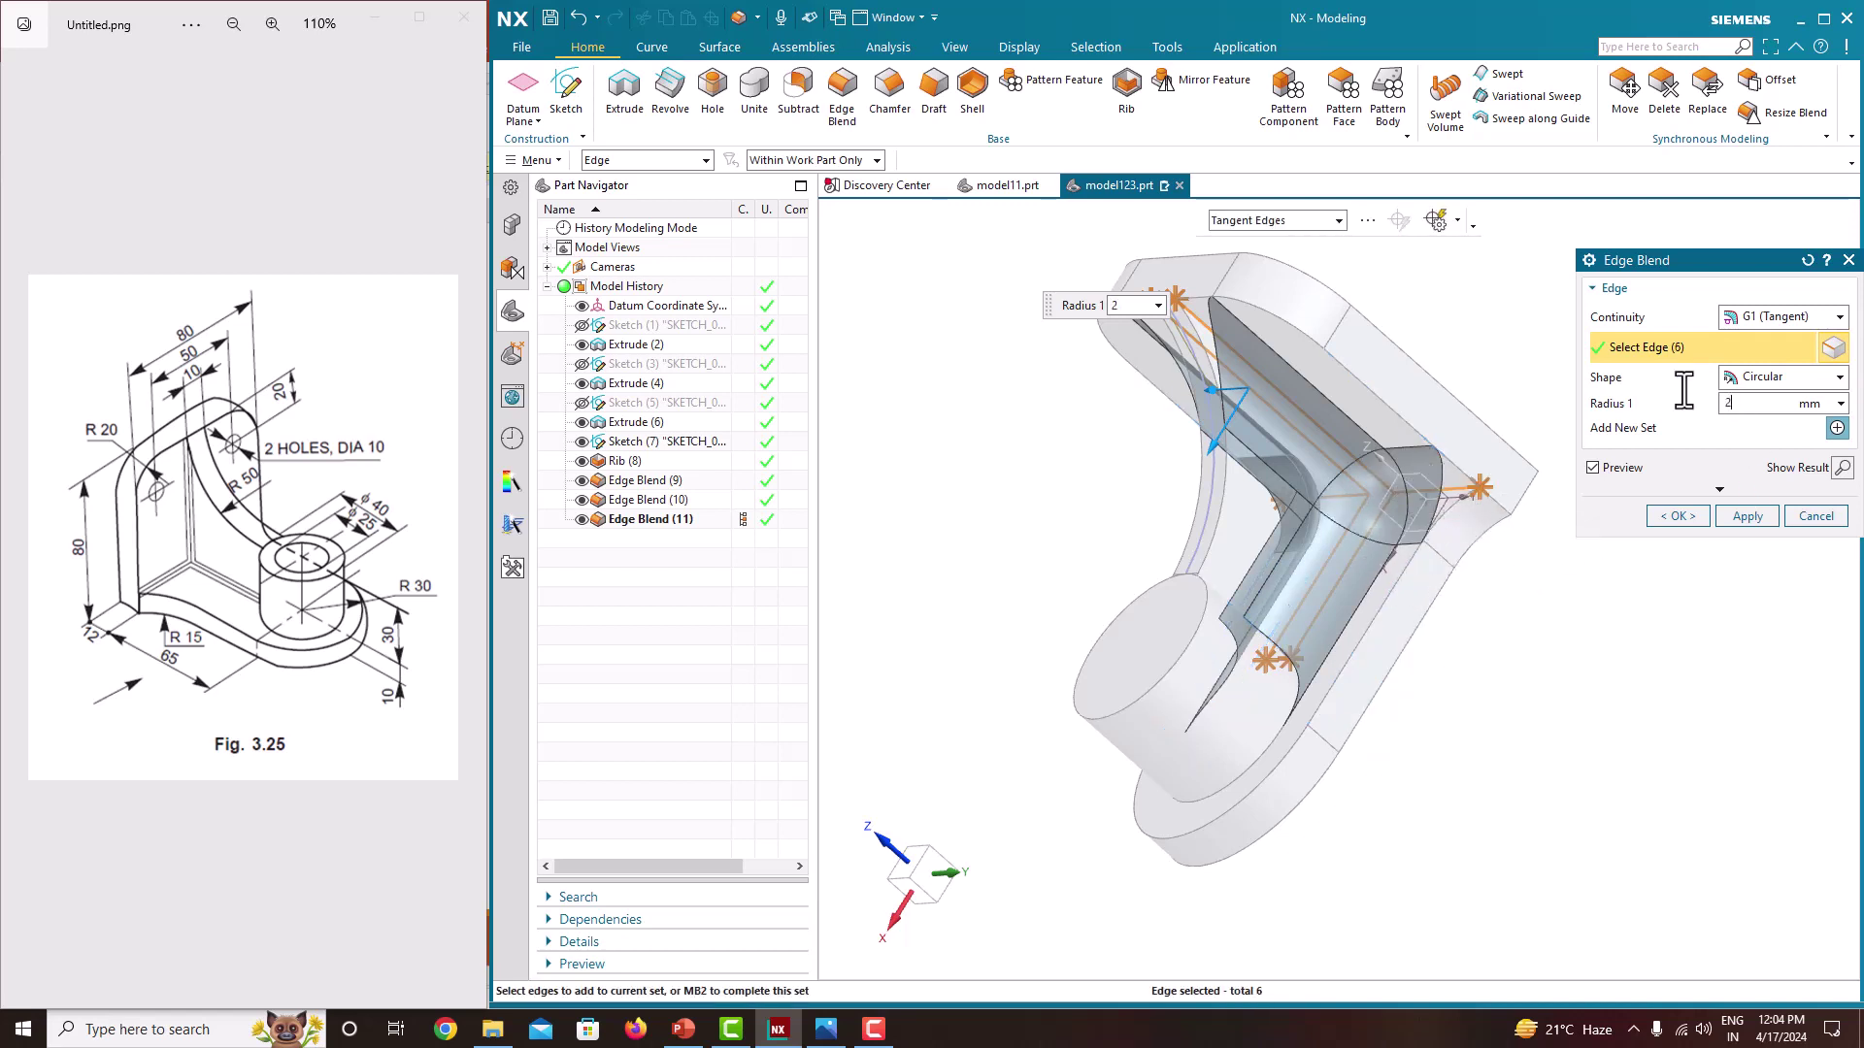
key("Return")
middle_click_drag(1390, 578, 1552, 520)
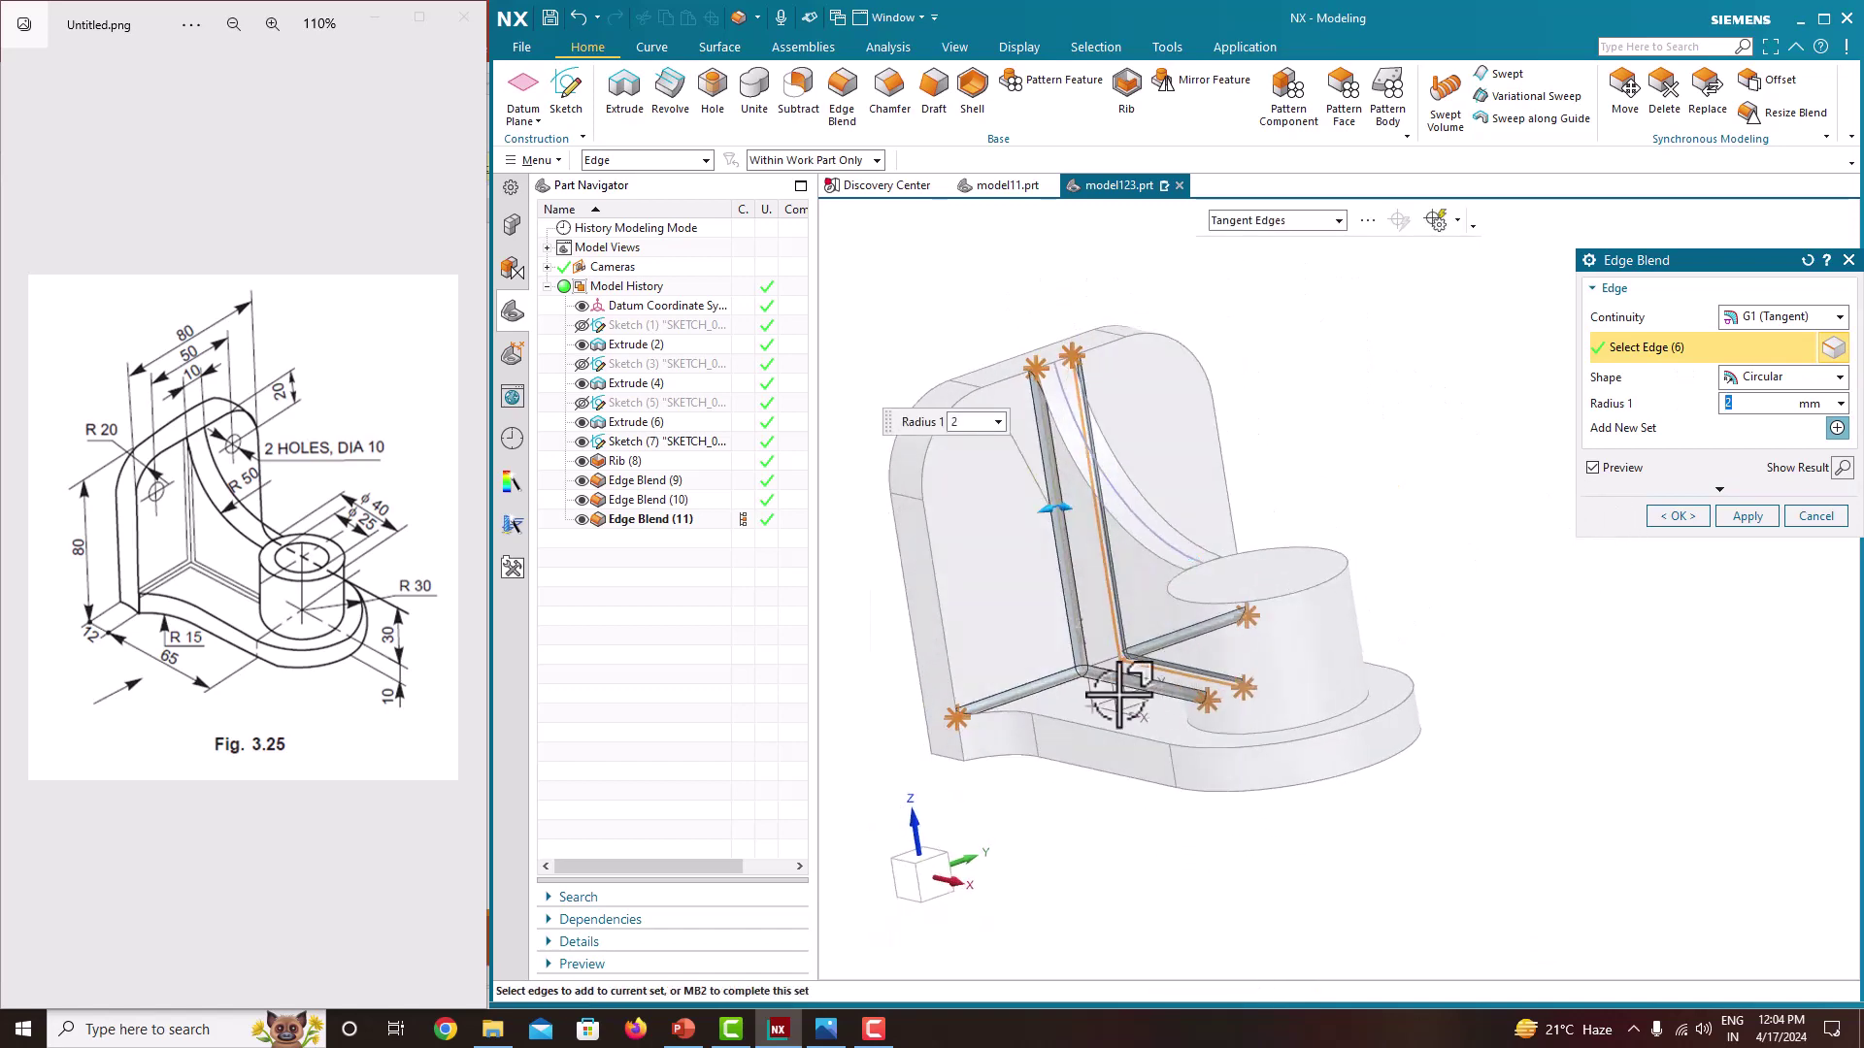
scroll(1116, 696, "down", 5)
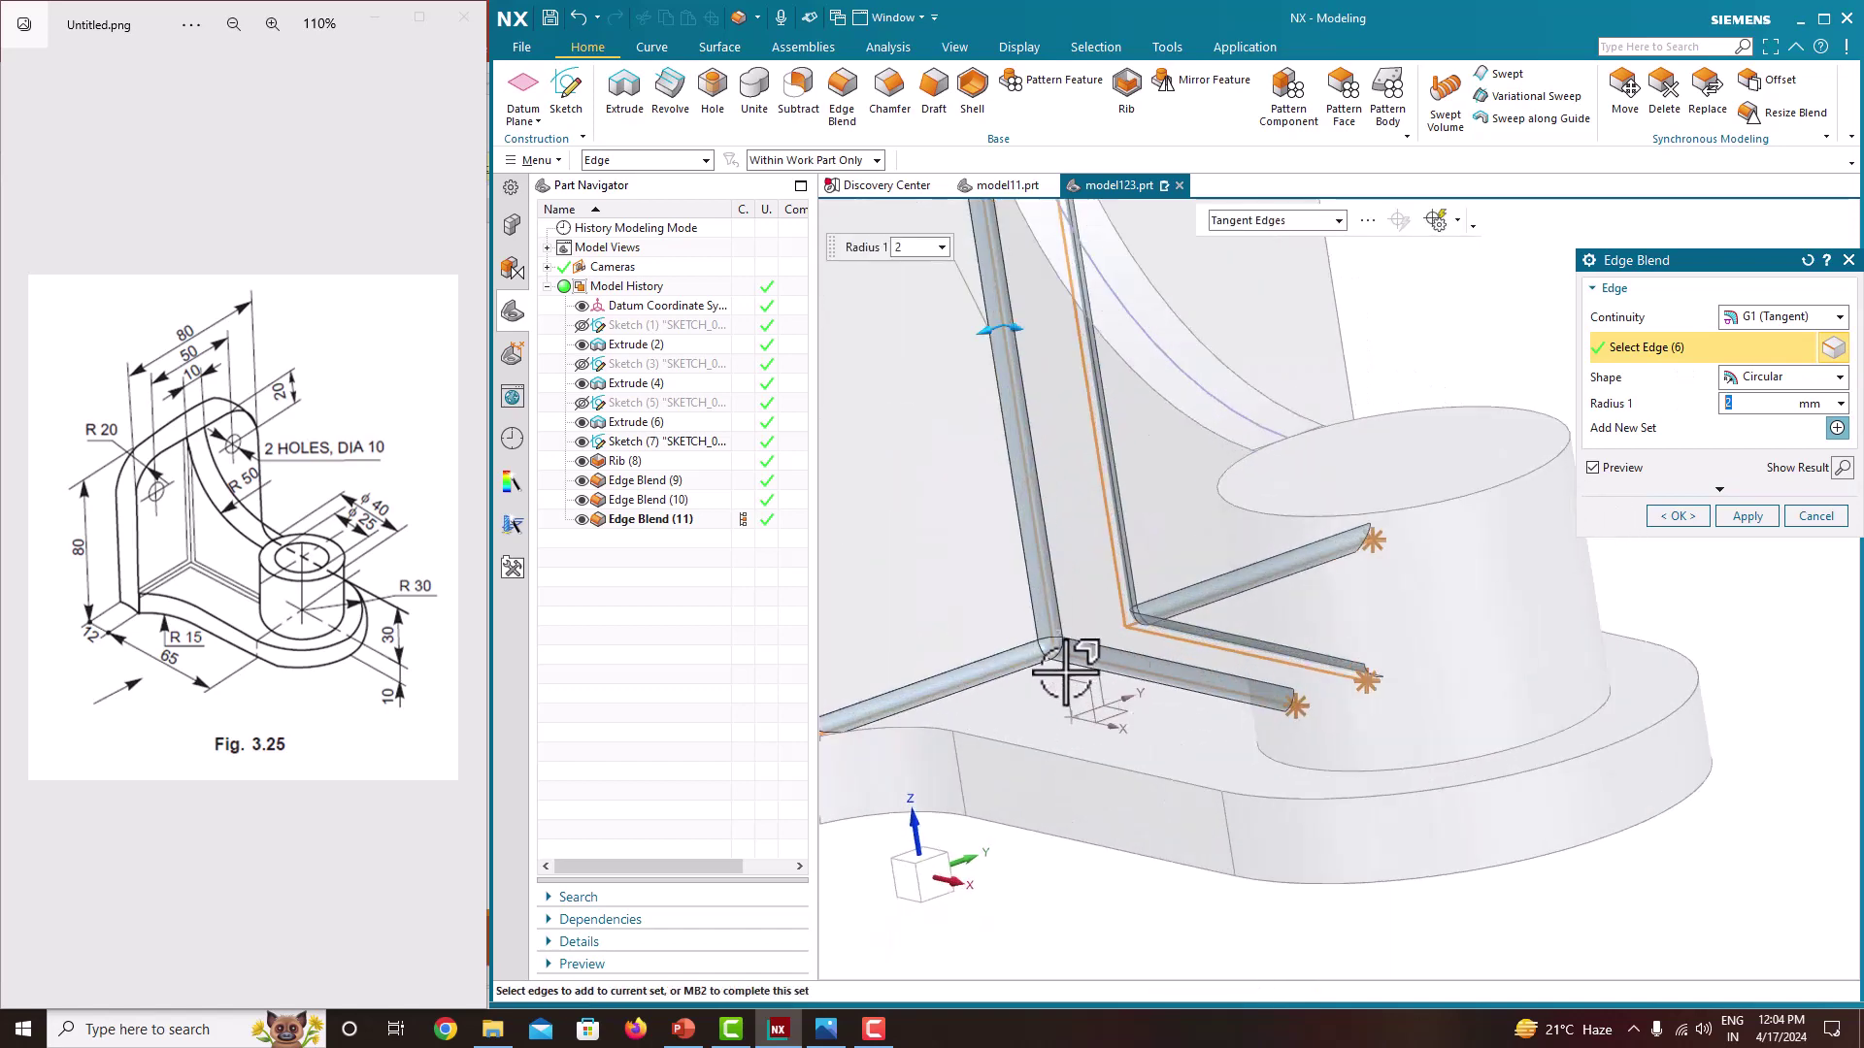
left_click(1677, 516)
Step: Cut two simple 10 mm diameter through holes in the back plate, centred on its R20 rounded corners and normal to the face
scroll(1684, 563, "up", 4)
middle_click_drag(1680, 570, 1664, 603)
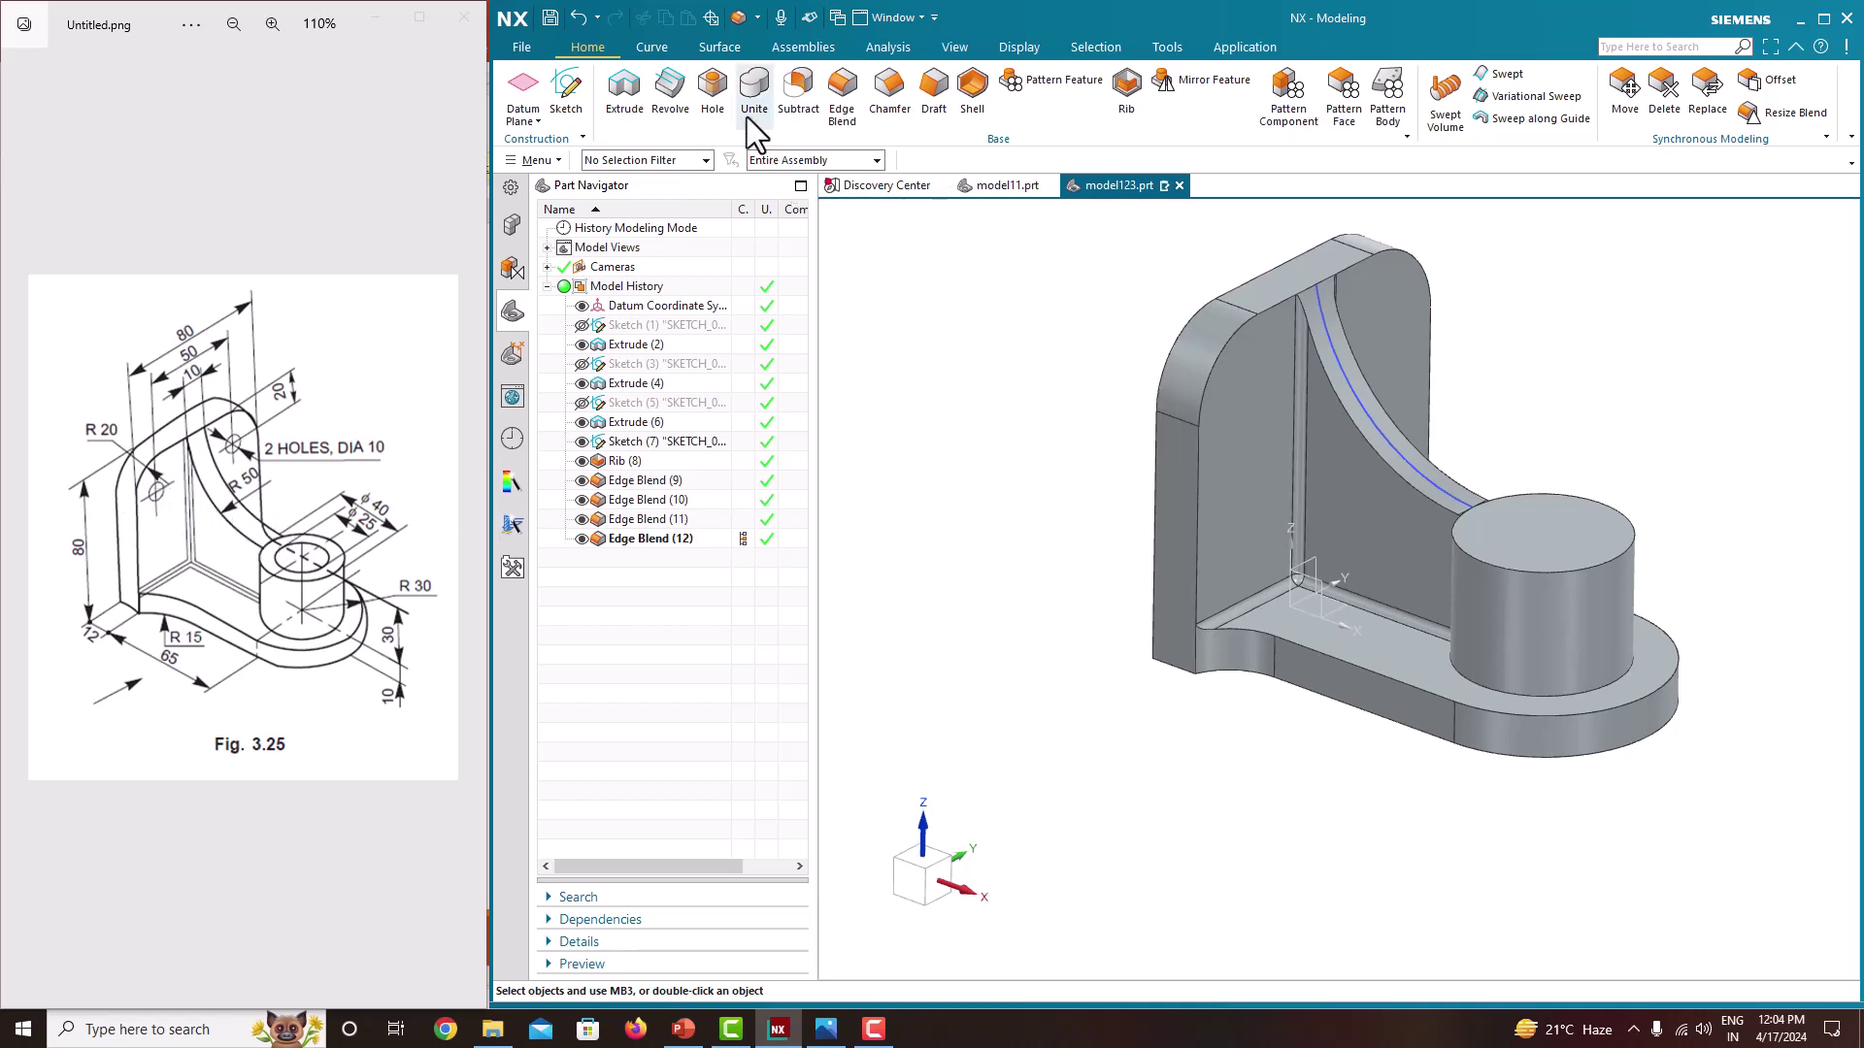
left_click(713, 97)
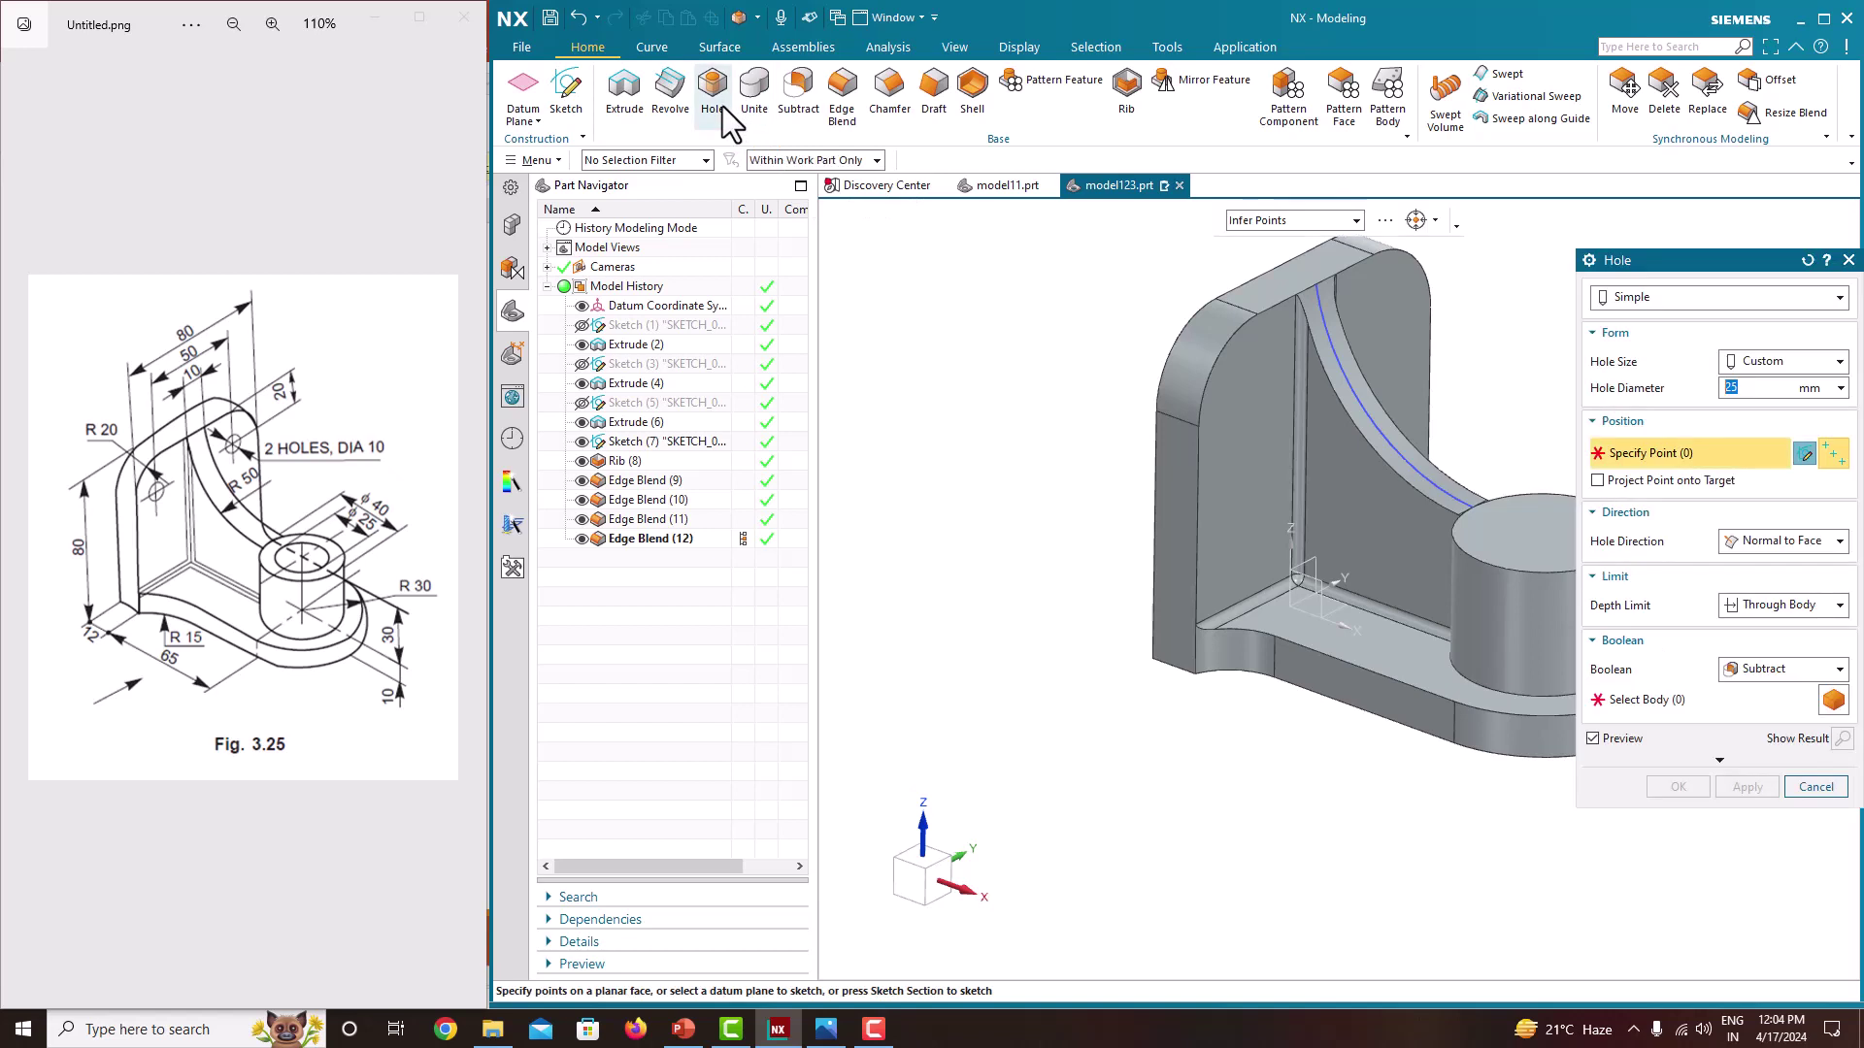
middle_click_drag(1043, 458, 1156, 466)
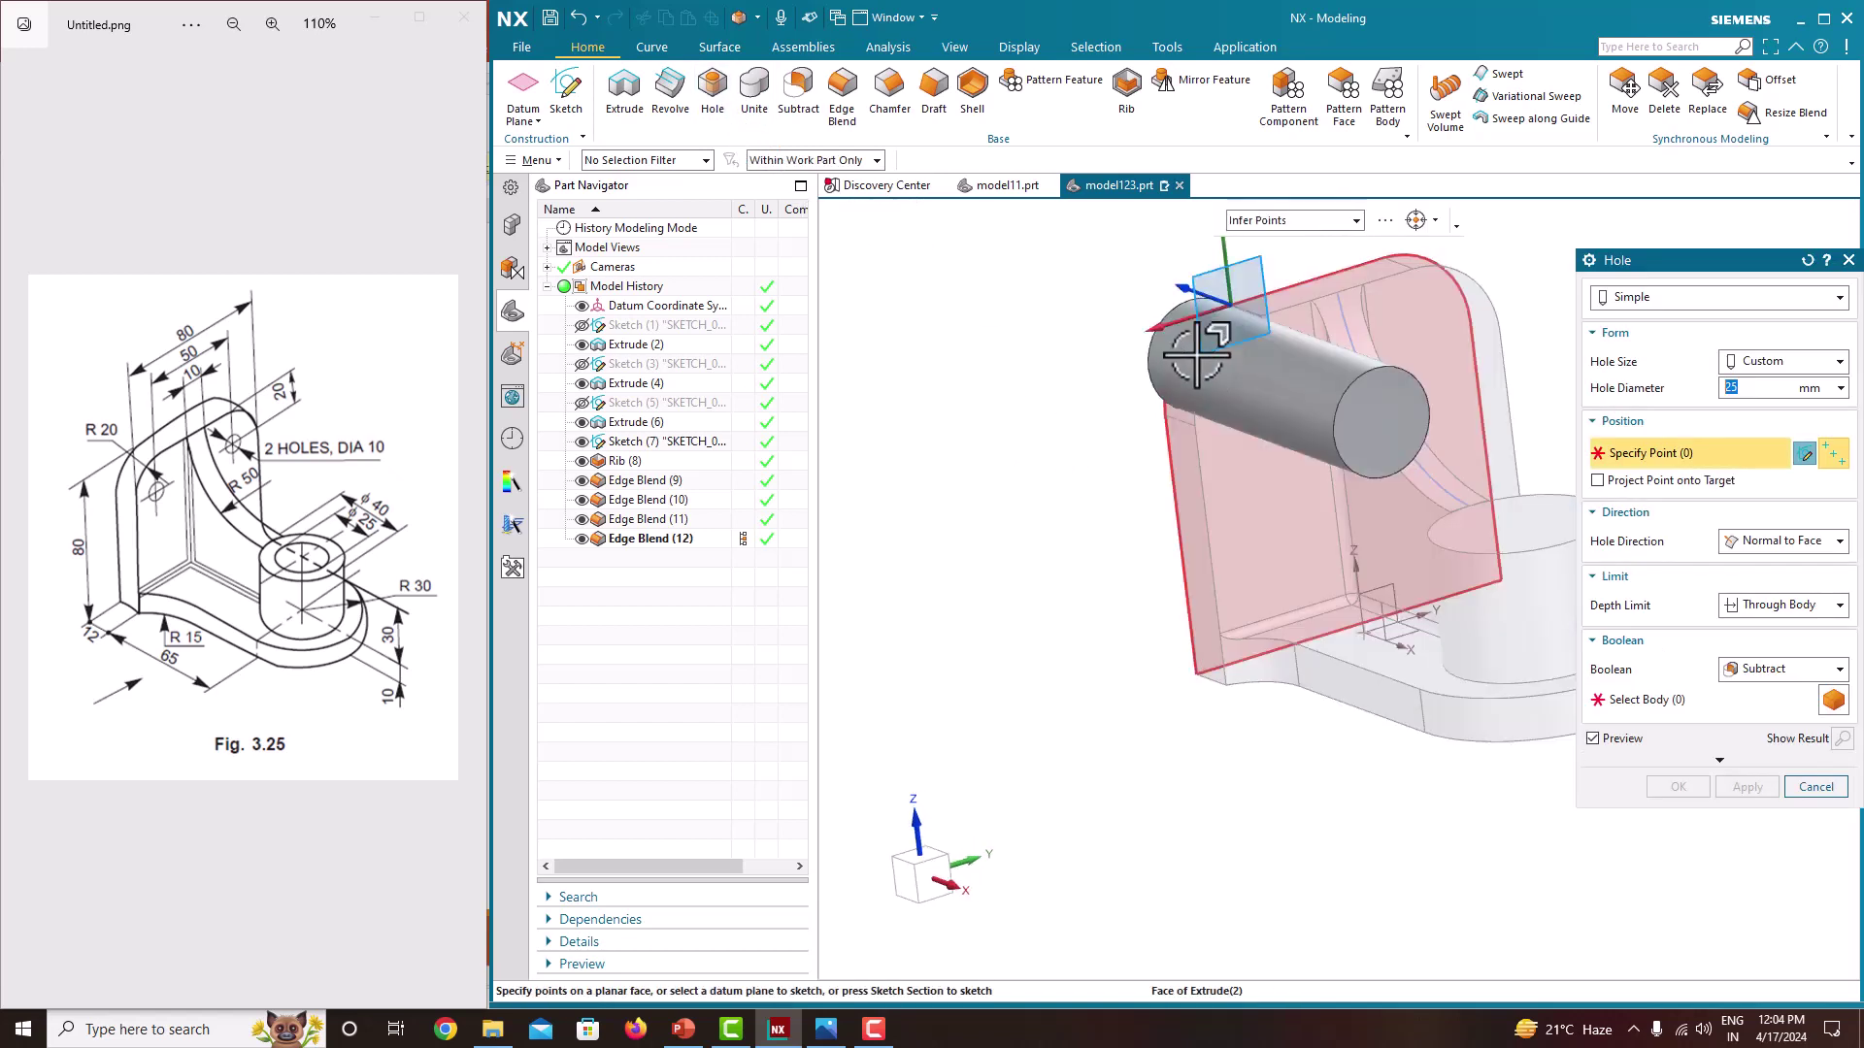
middle_click_drag(1196, 355, 1289, 502)
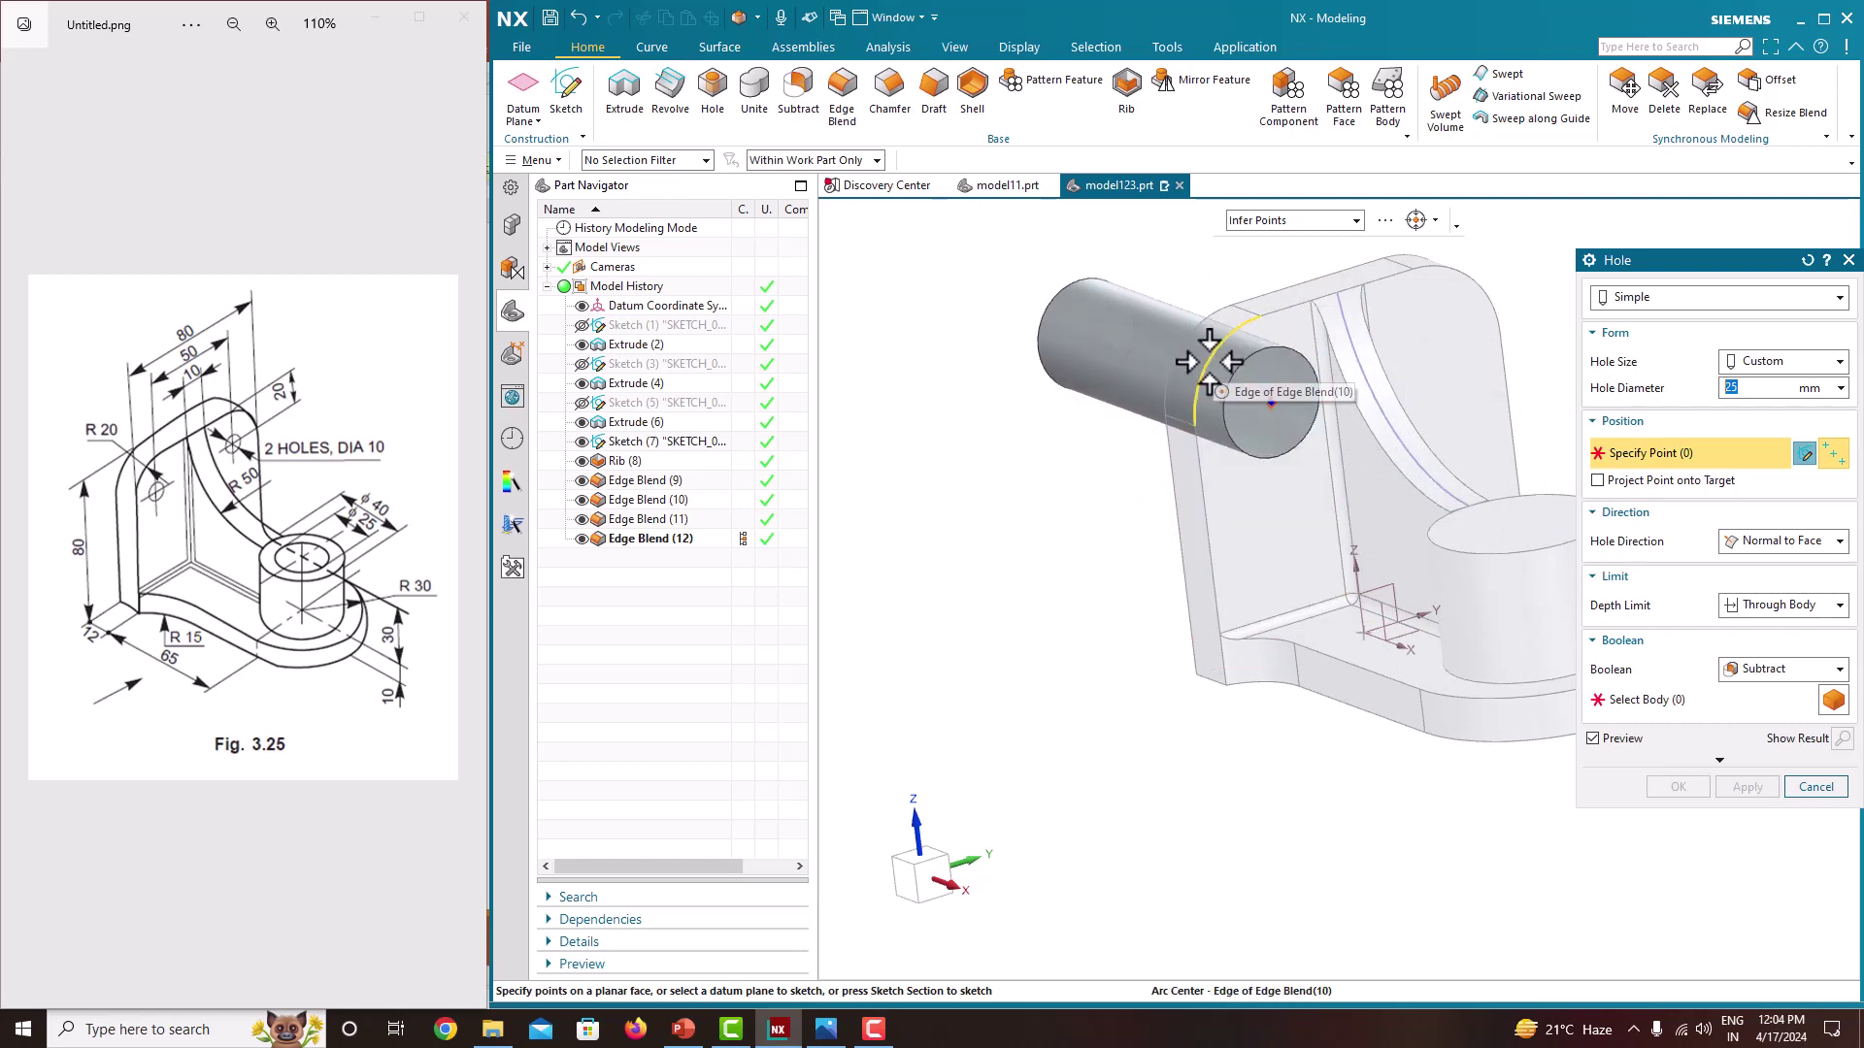
left_click(1209, 363)
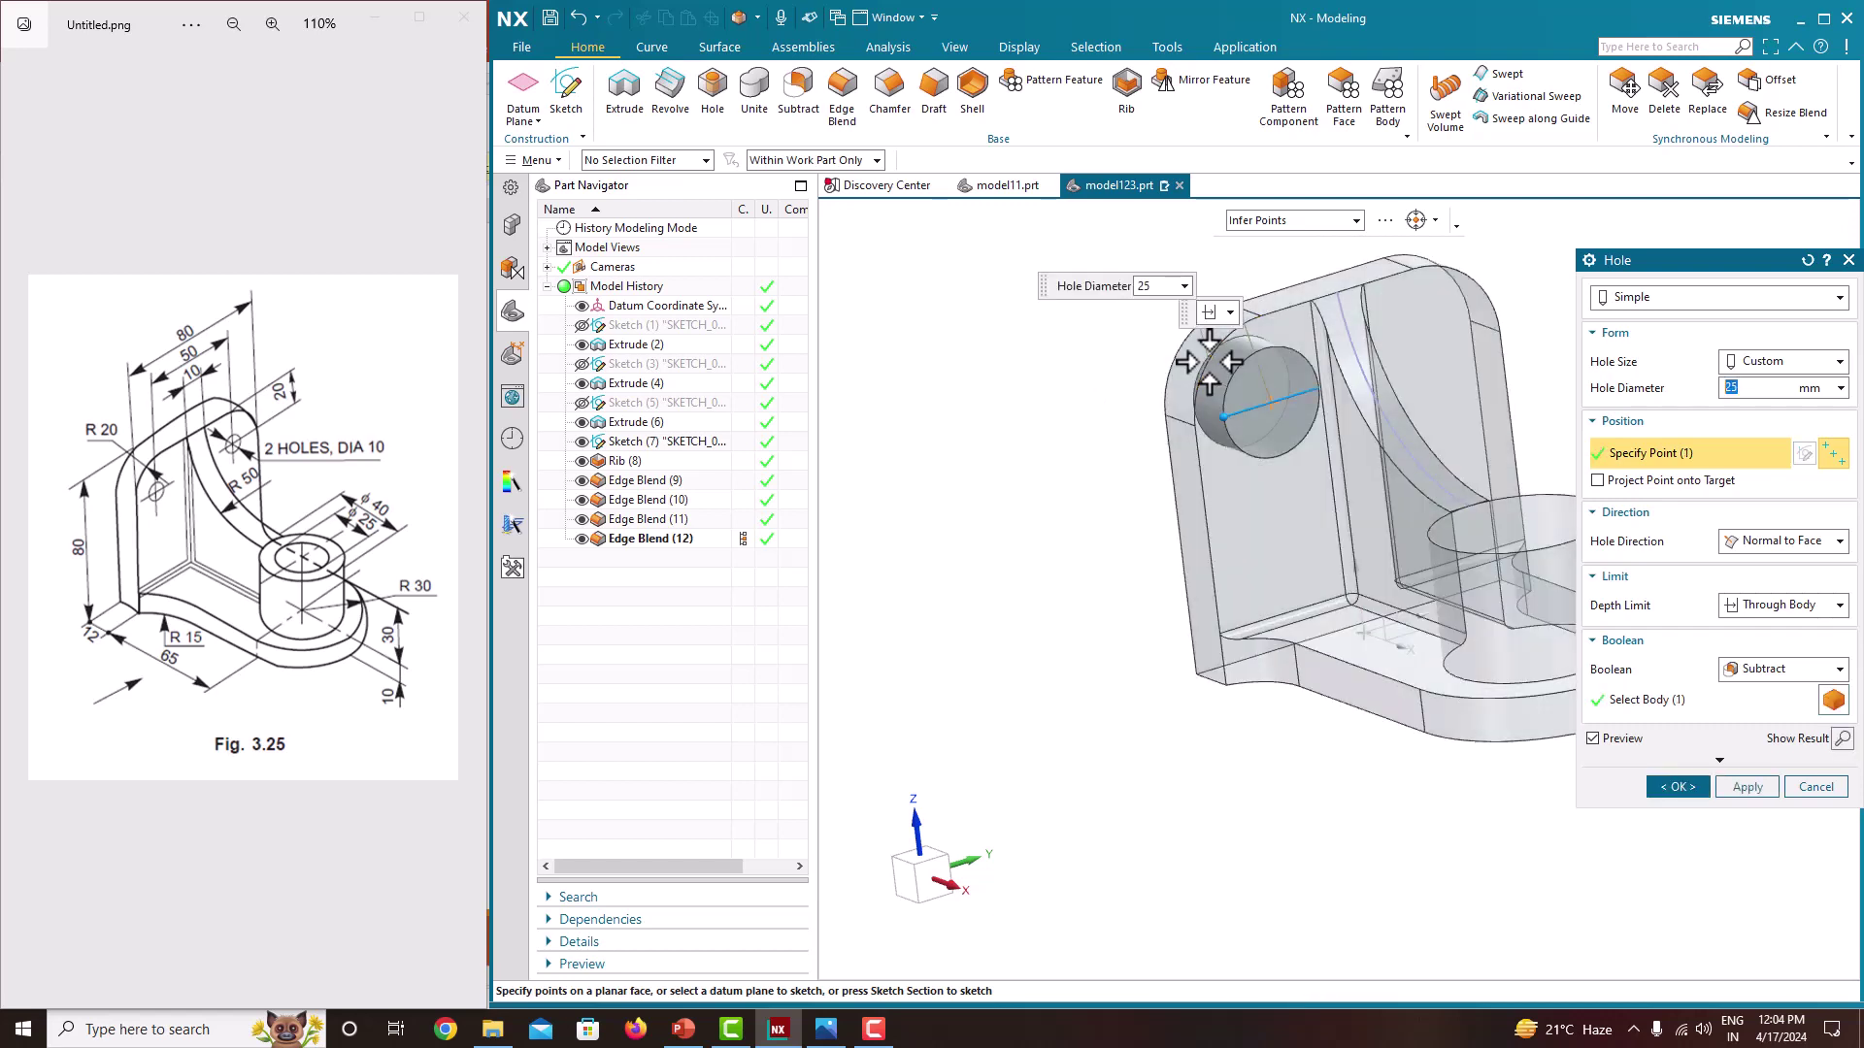
left_click(1479, 288)
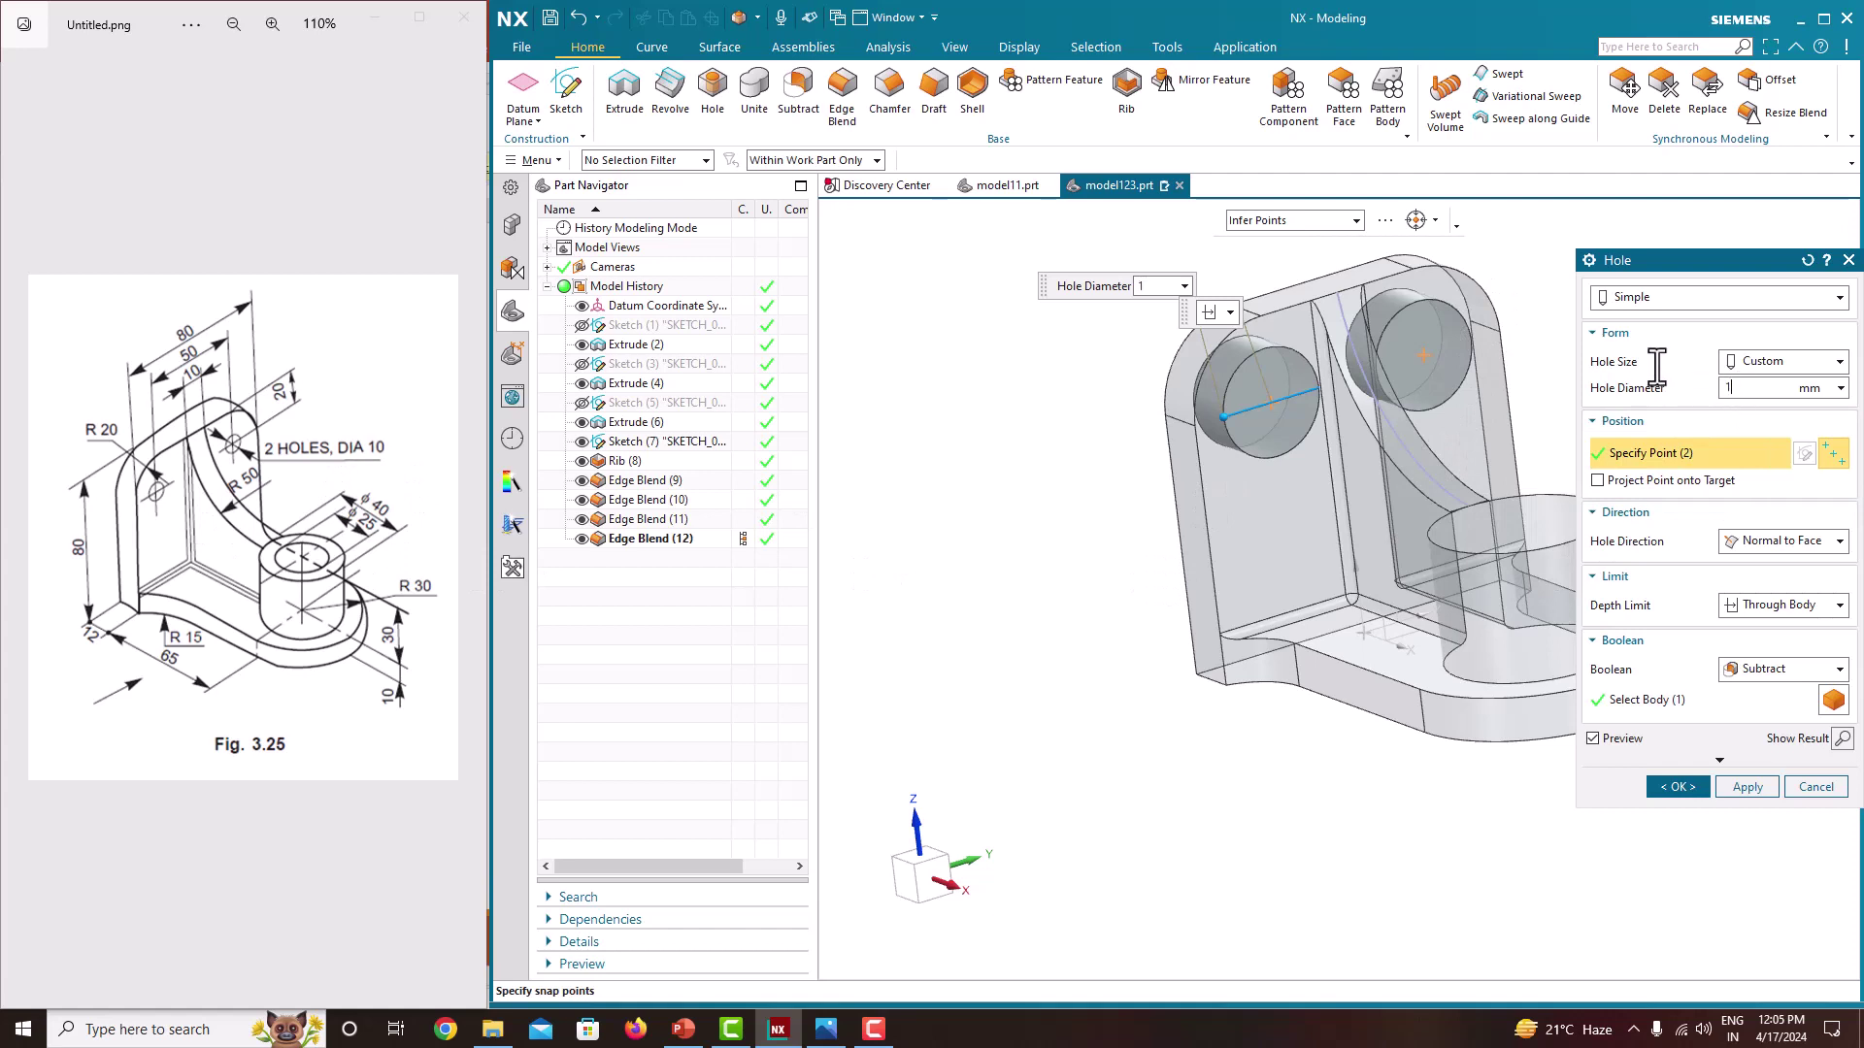
type("0")
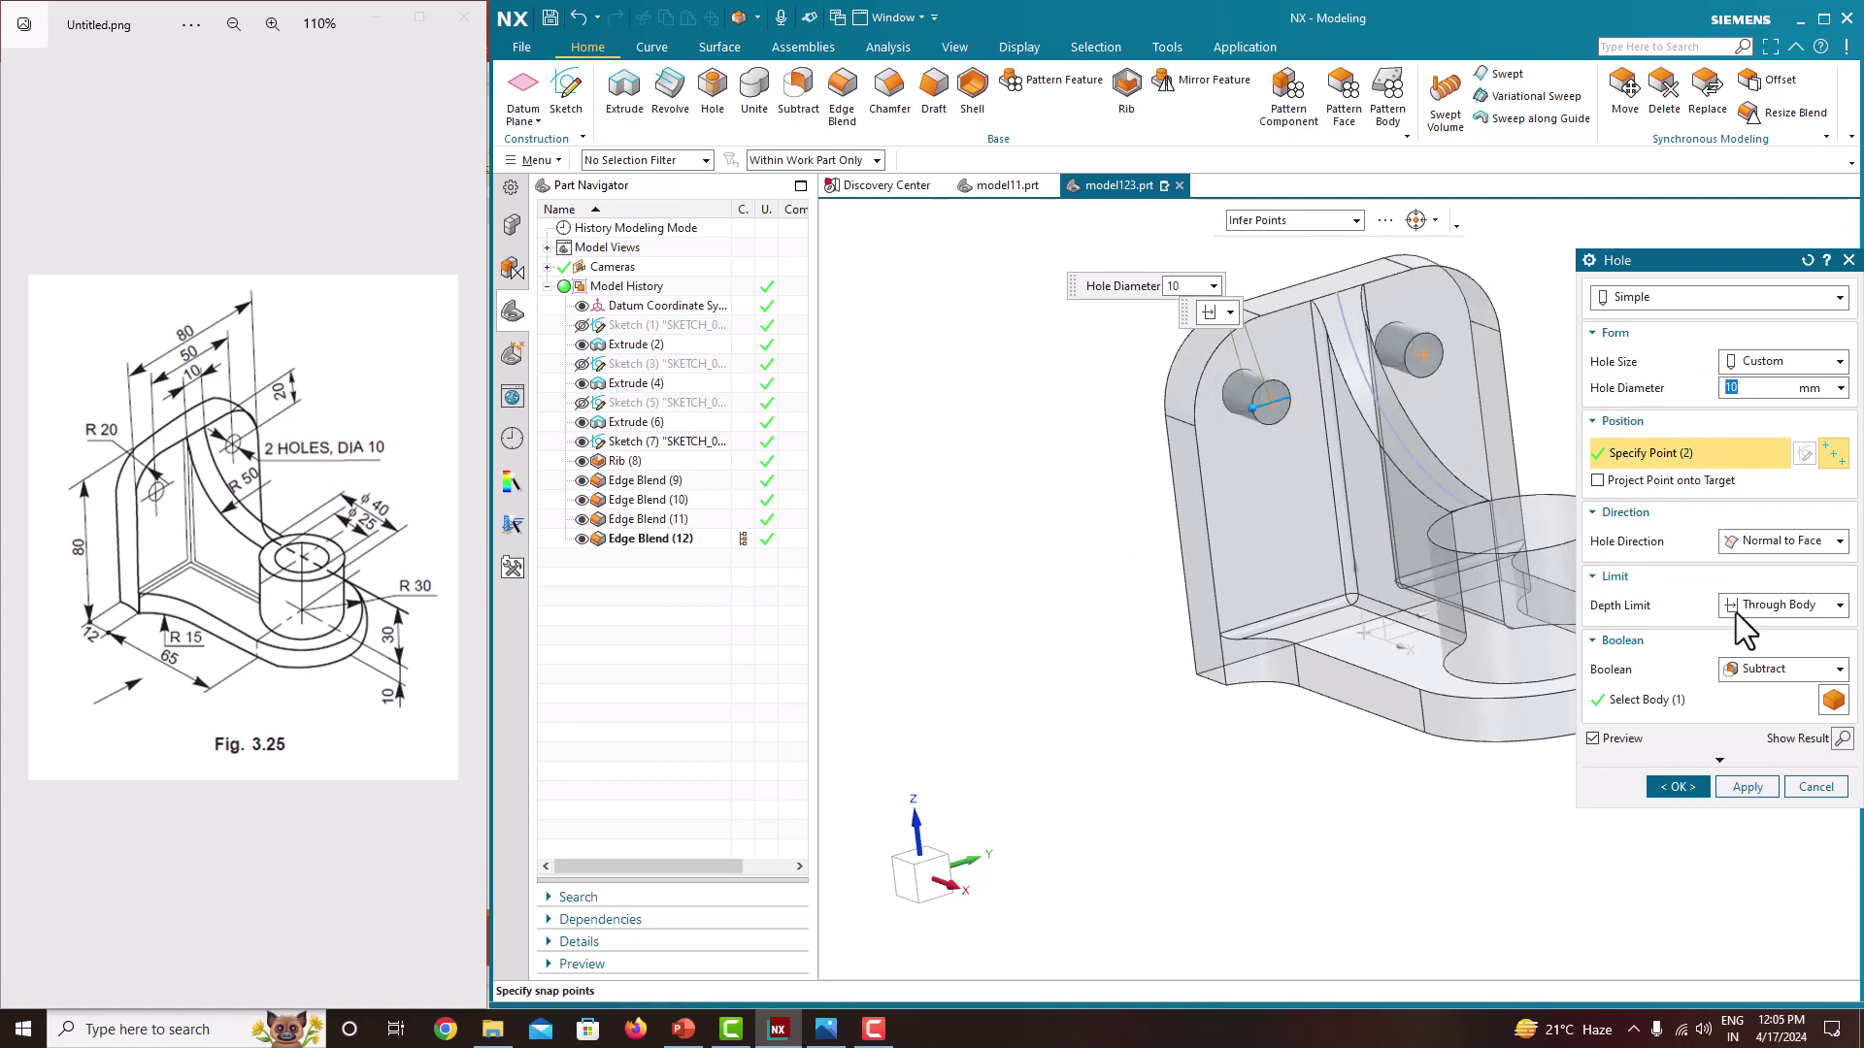
left_click(1788, 541)
left_click(1788, 541)
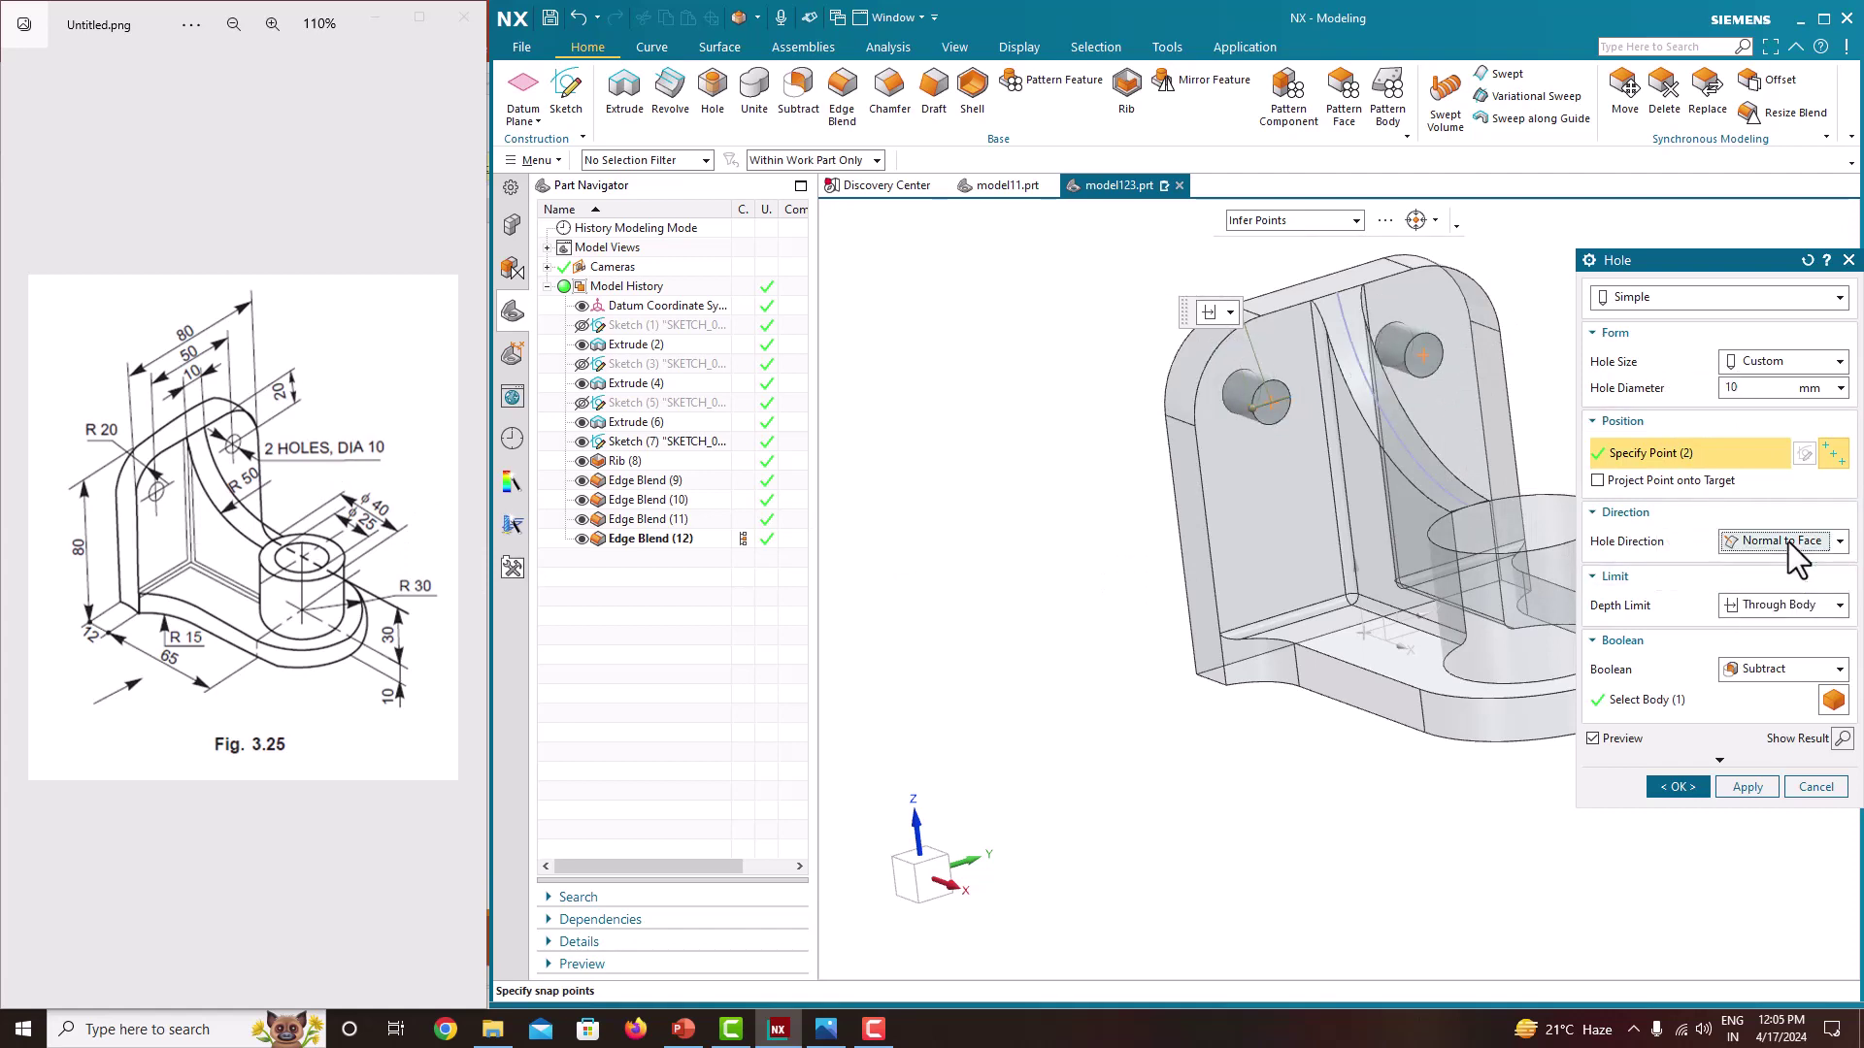
left_click(1675, 787)
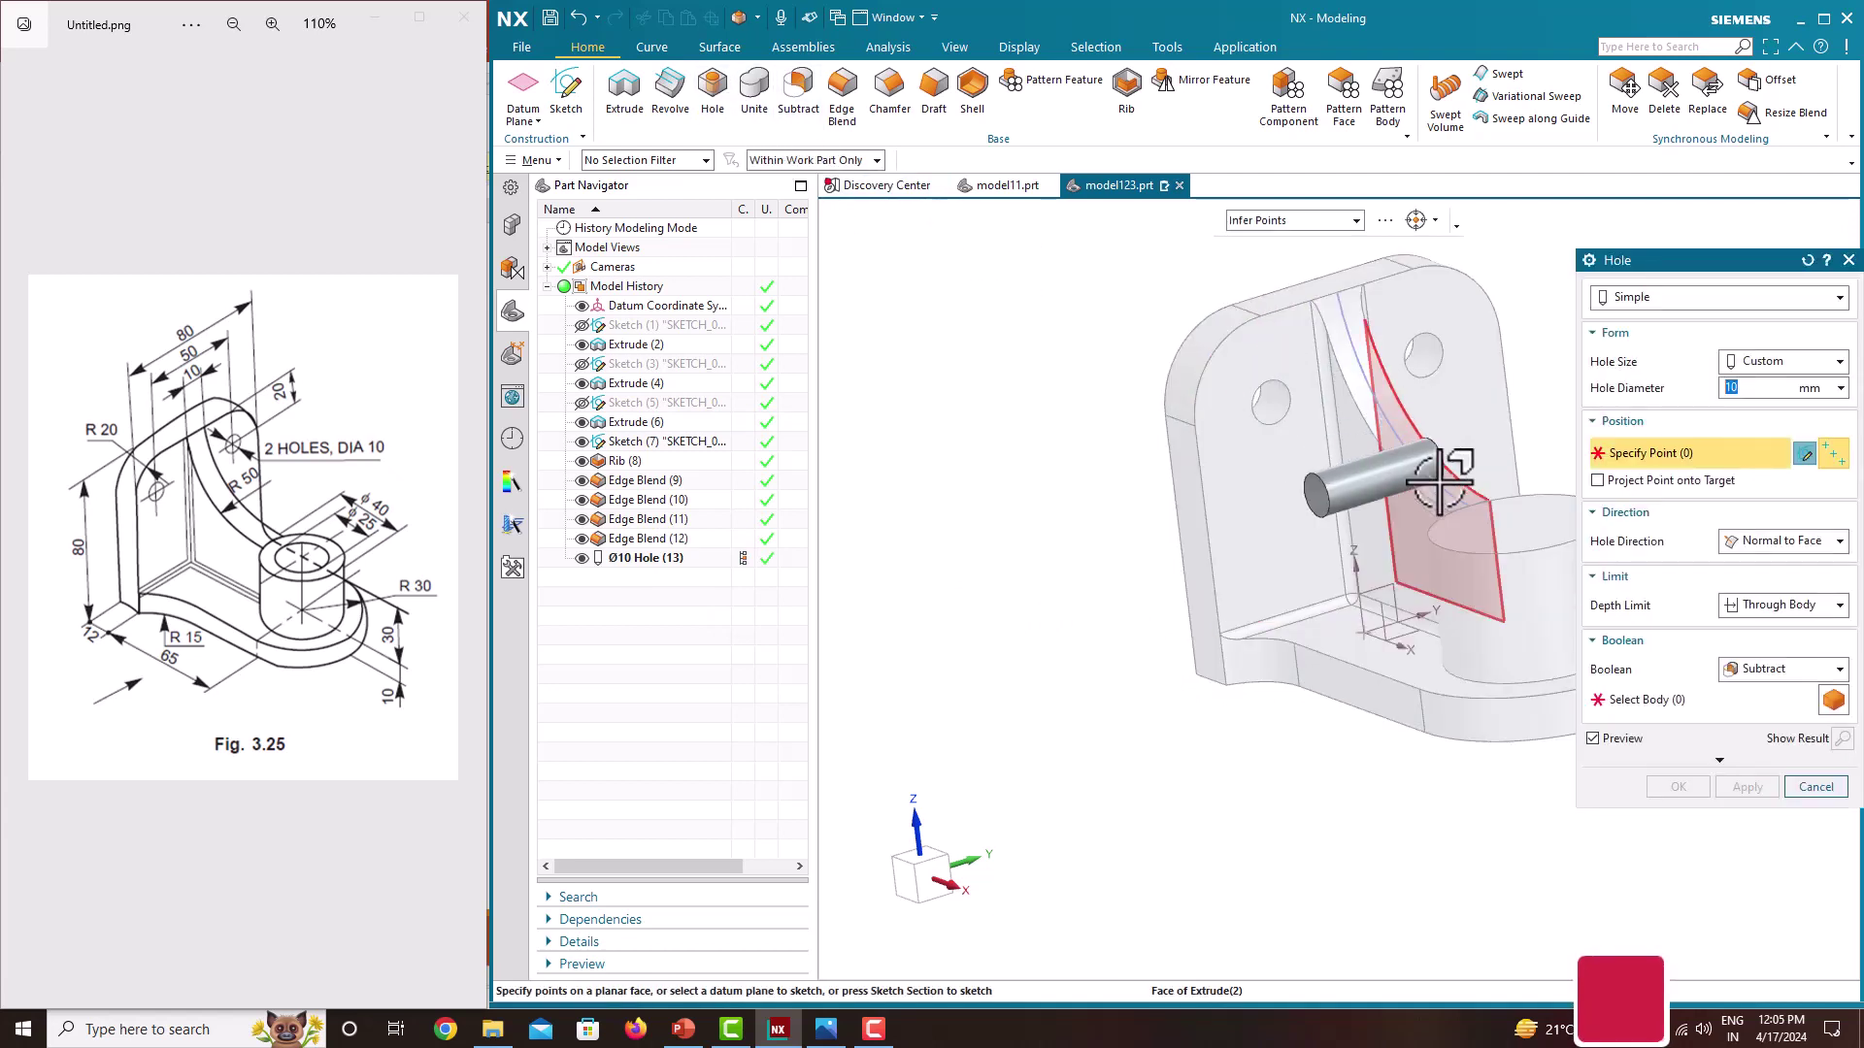
Step: Cut a simple 25 mm diameter hole through the body, centred on the cylindrical boss's top face and normal to it
scroll(1194, 562, "up", 3)
scroll(1210, 588, "down", 5)
middle_click_drag(1417, 574, 1468, 633)
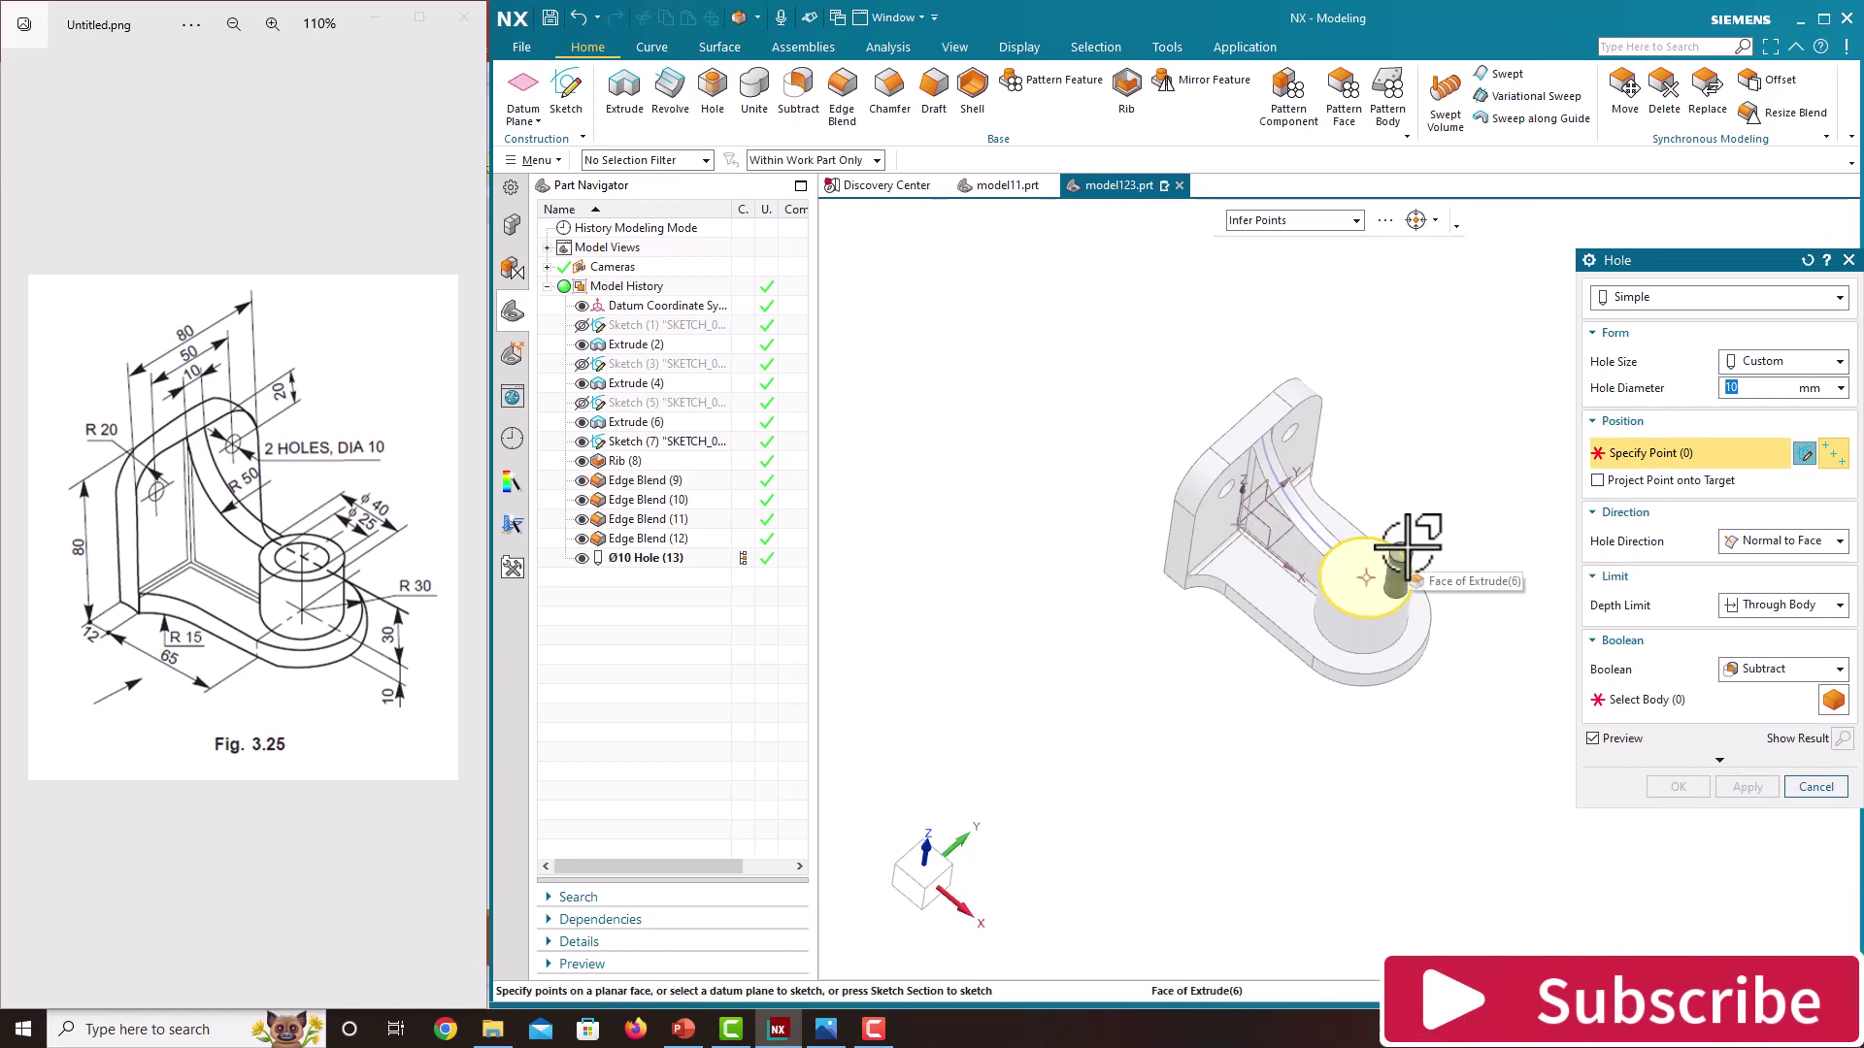
left_click(1408, 549)
left_click(1413, 580)
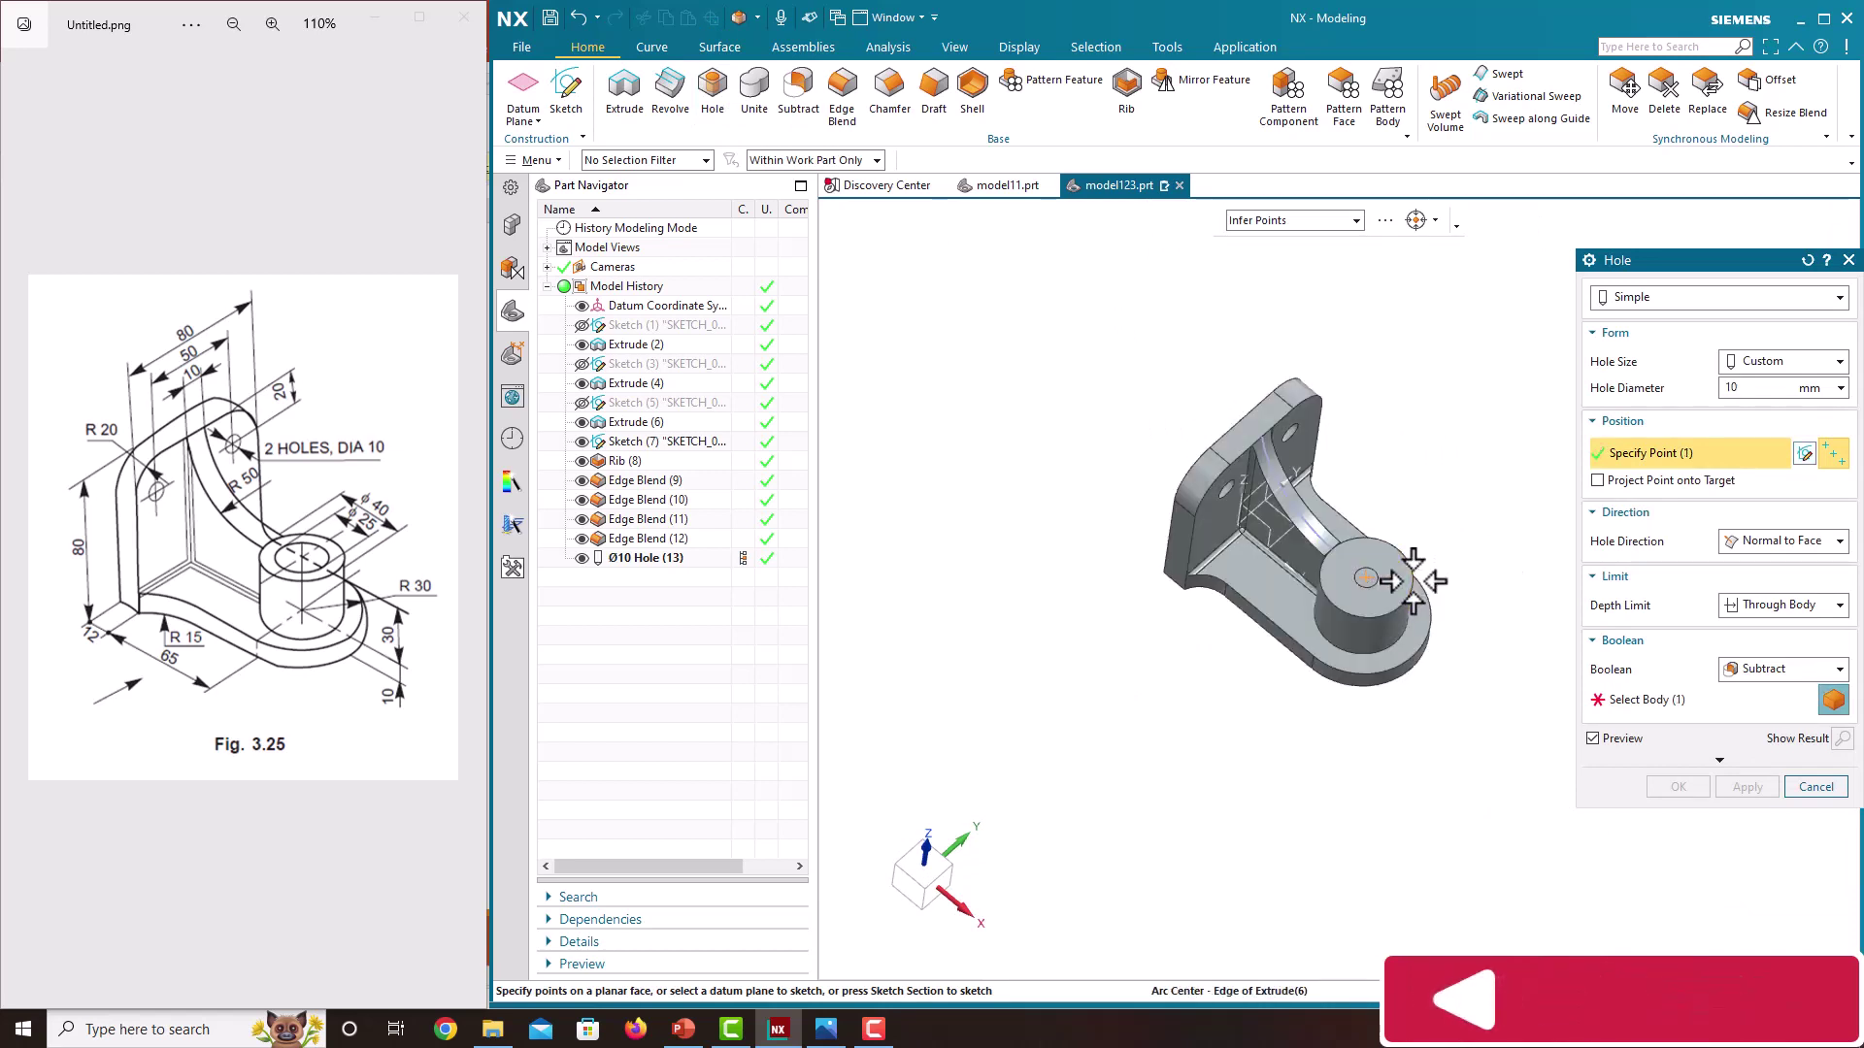
scroll(1378, 600, "up", 3)
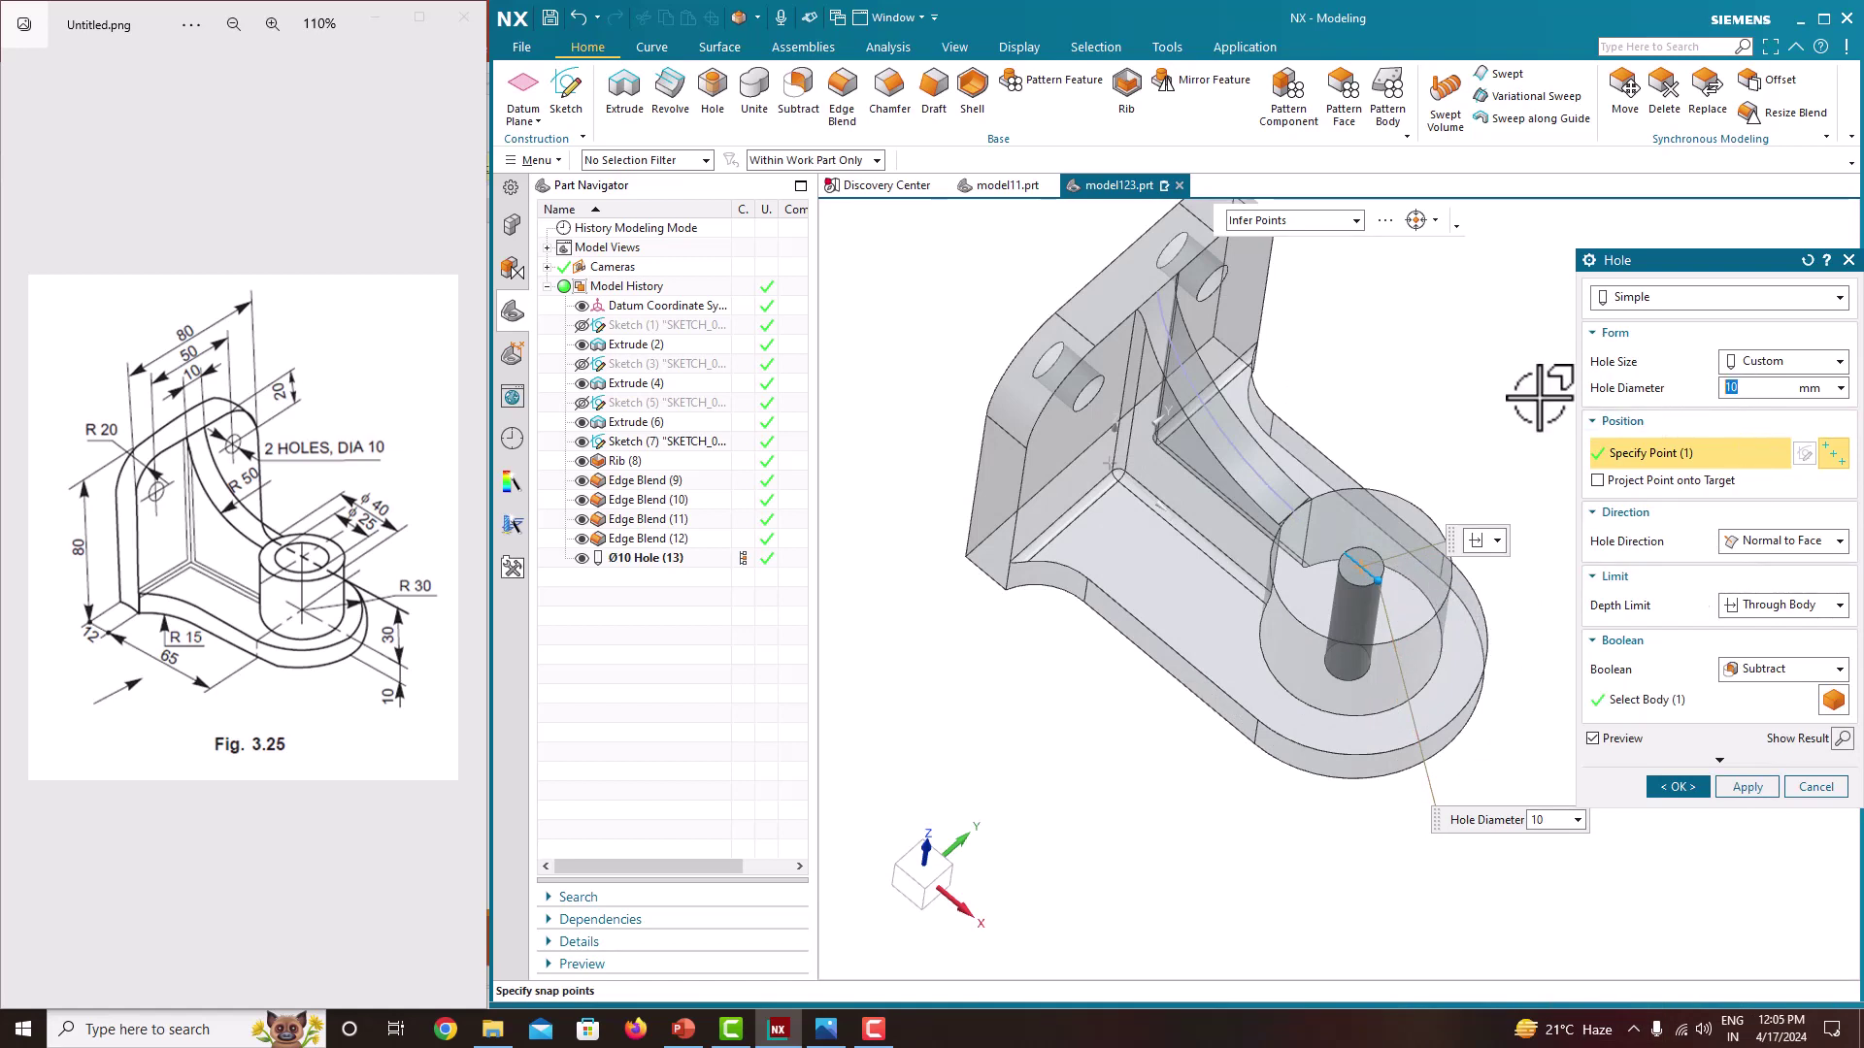
key("Return")
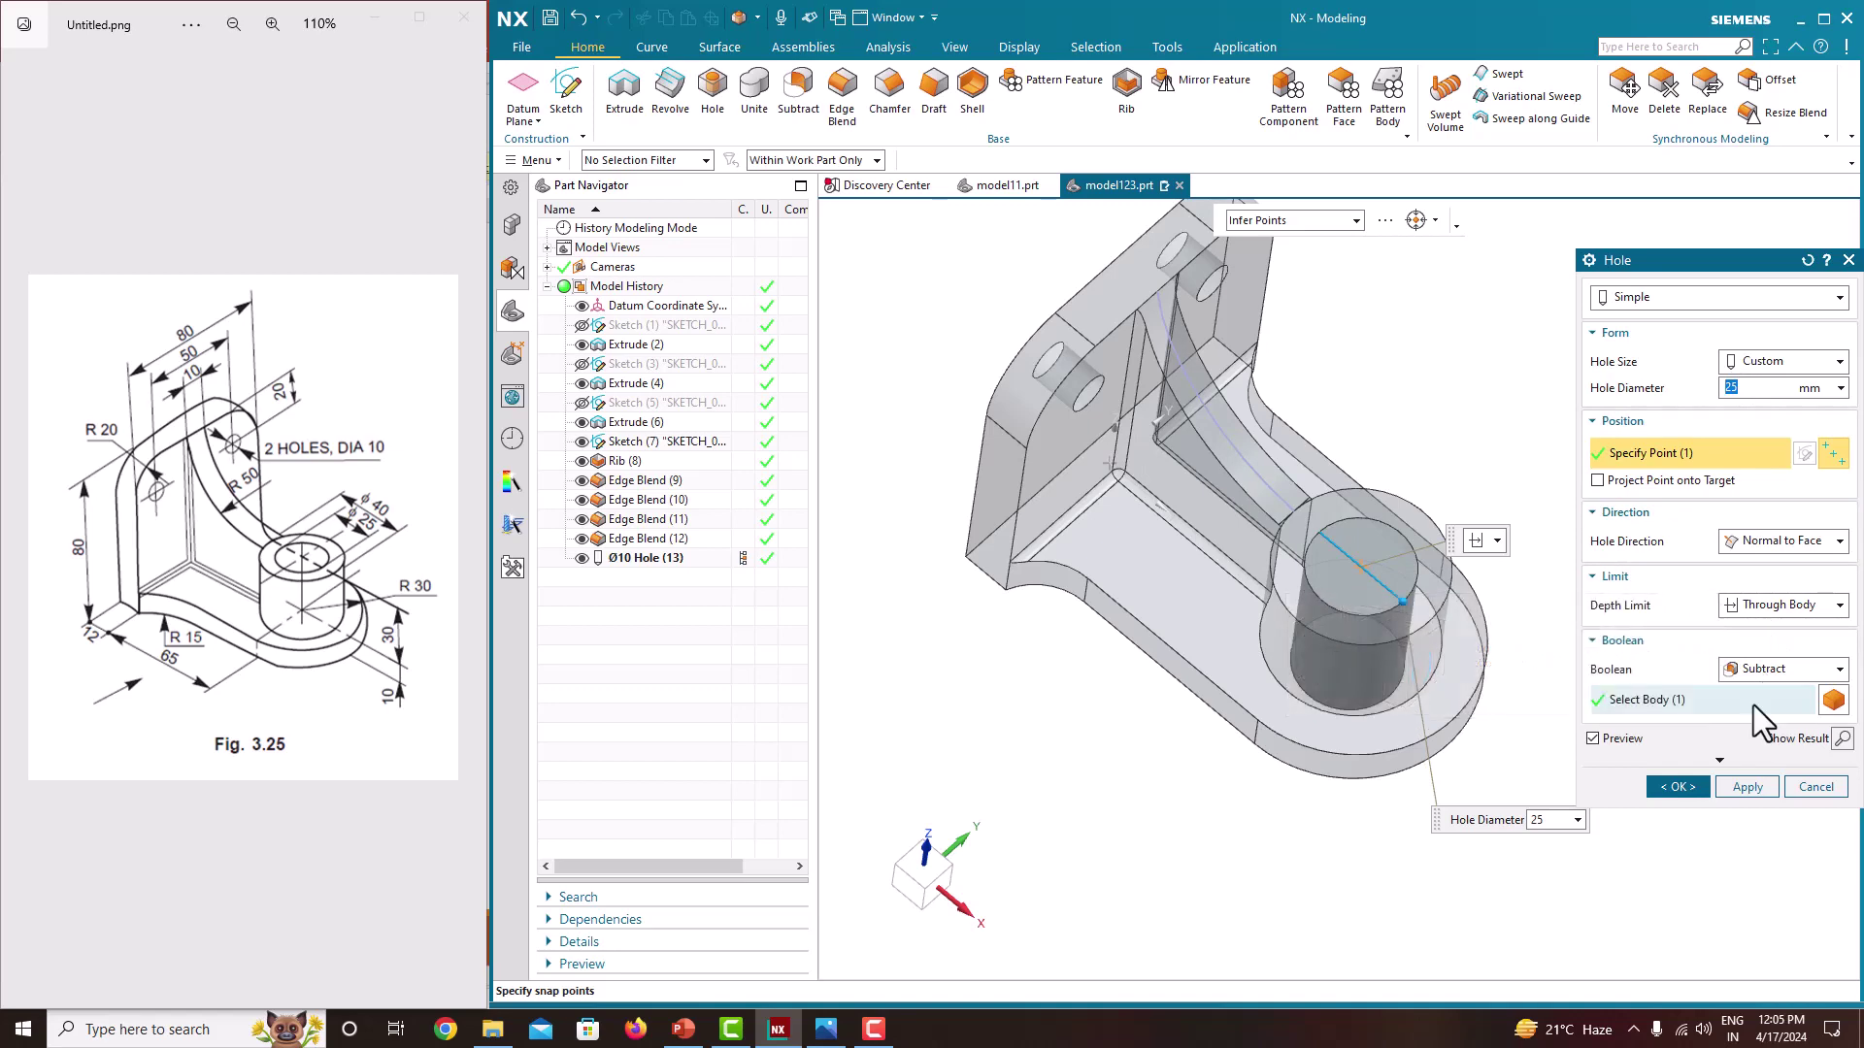
left_click(1704, 779)
Step: Hide the rib's curve sketch and check the finished bracket from several angles against the reference drawing
middle_click_drag(1606, 533, 1606, 486)
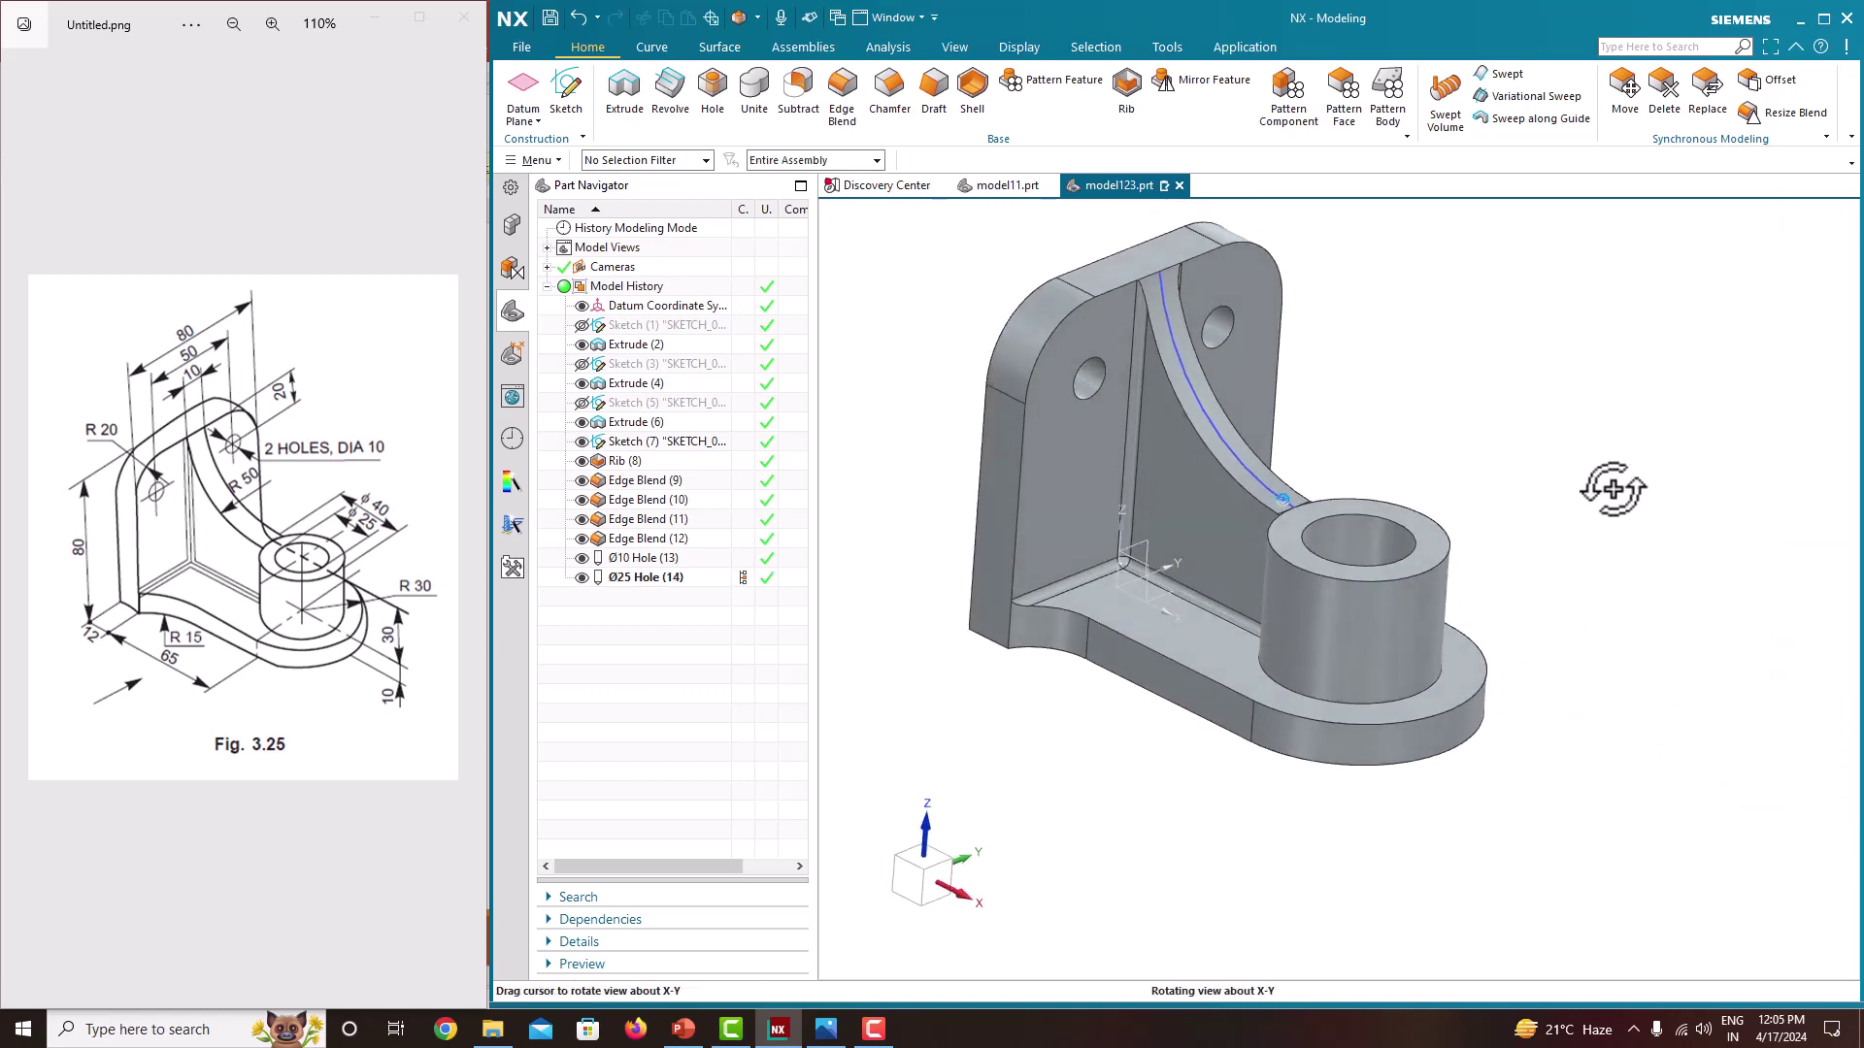
left_click(583, 443)
scroll(1634, 625, "up", 3)
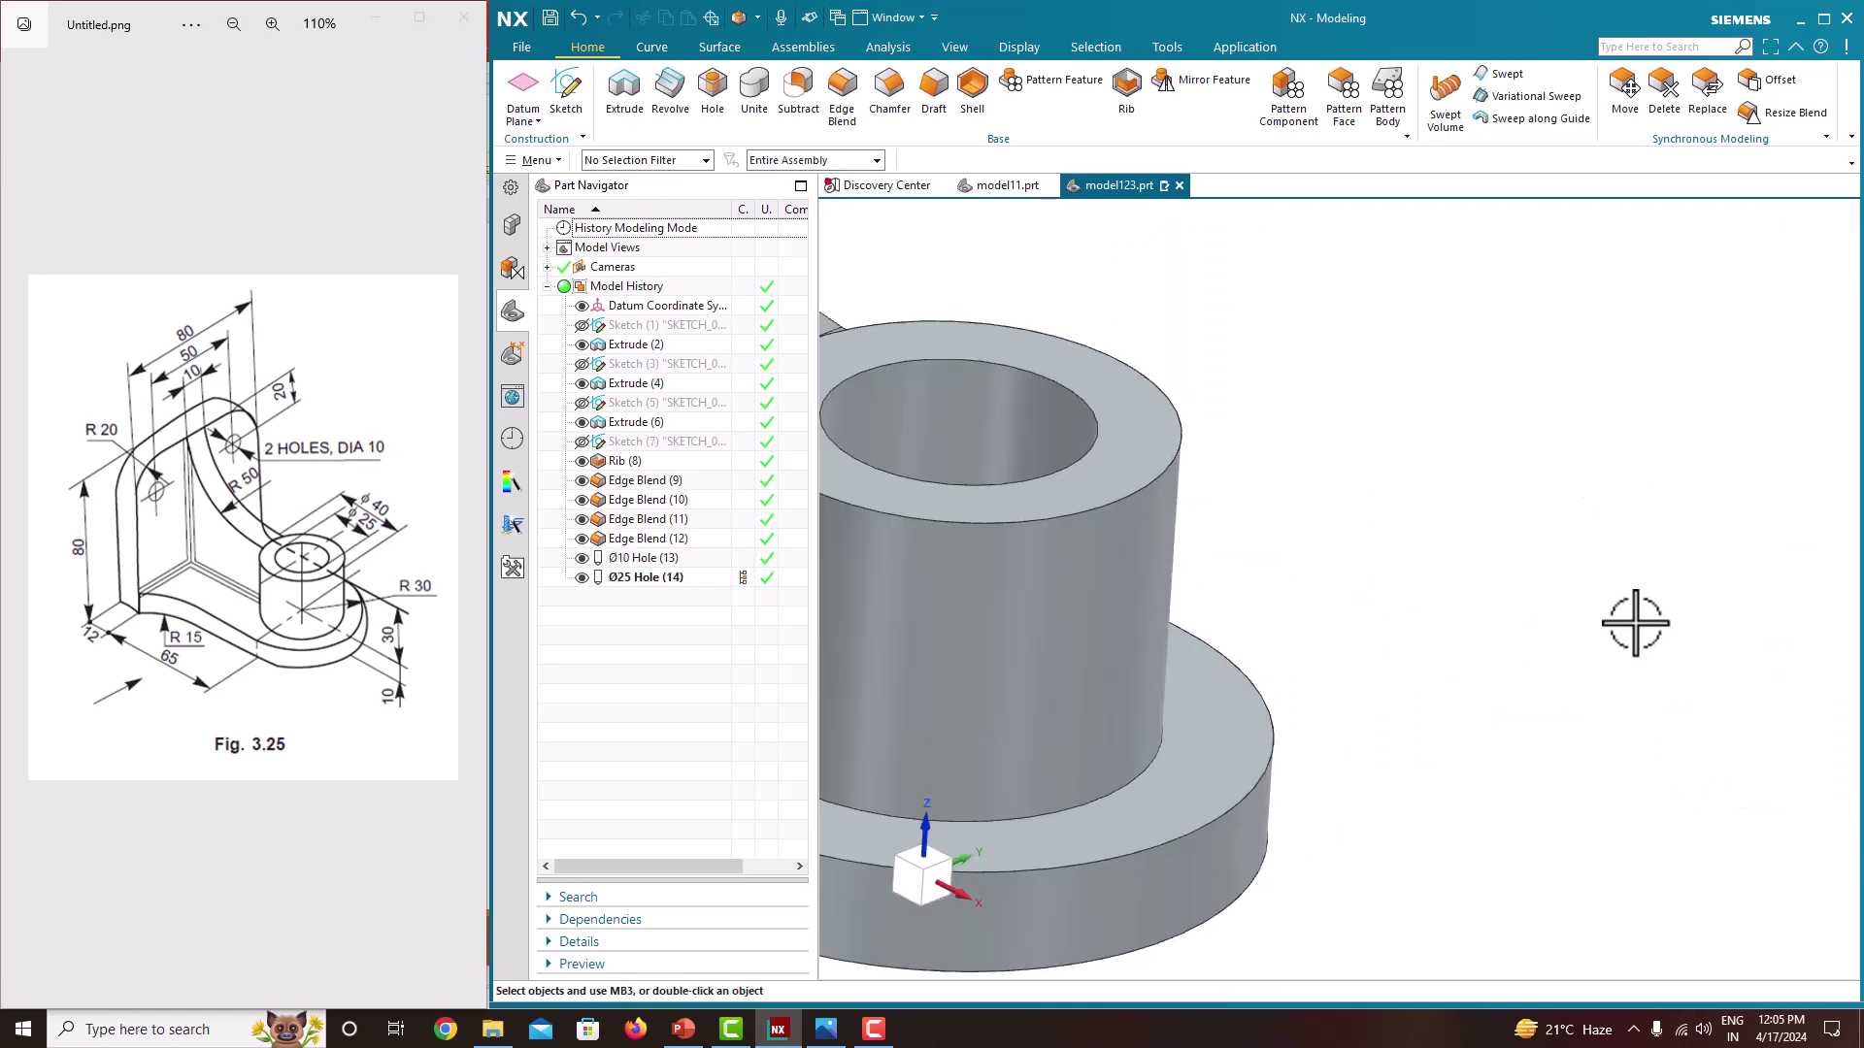
scroll(1640, 577, "down", 3)
mouse_move(1644, 575)
middle_mouse_down()
mouse_move(1482, 544)
mouse_move(1547, 544)
mouse_move(1489, 595)
mouse_move(1534, 628)
mouse_move(1489, 595)
mouse_move(1464, 614)
middle_mouse_up()
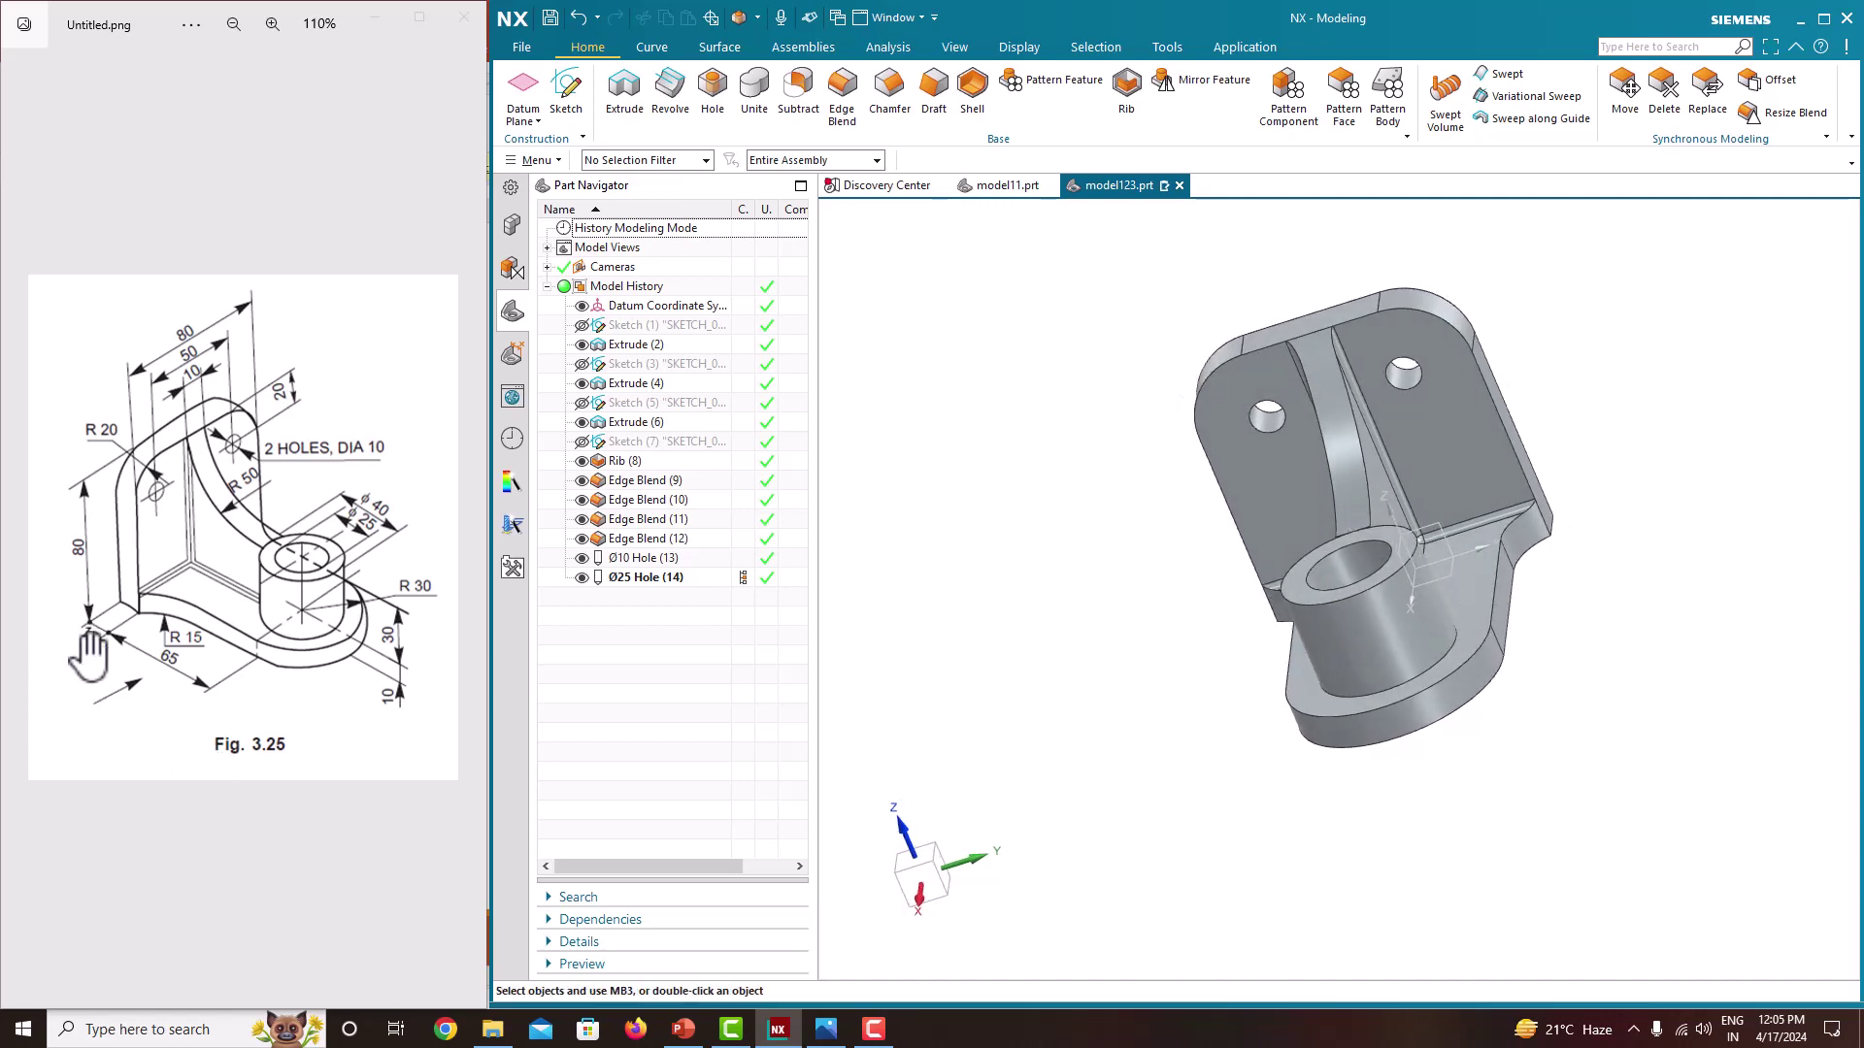
middle_click_drag(1423, 705, 1500, 701)
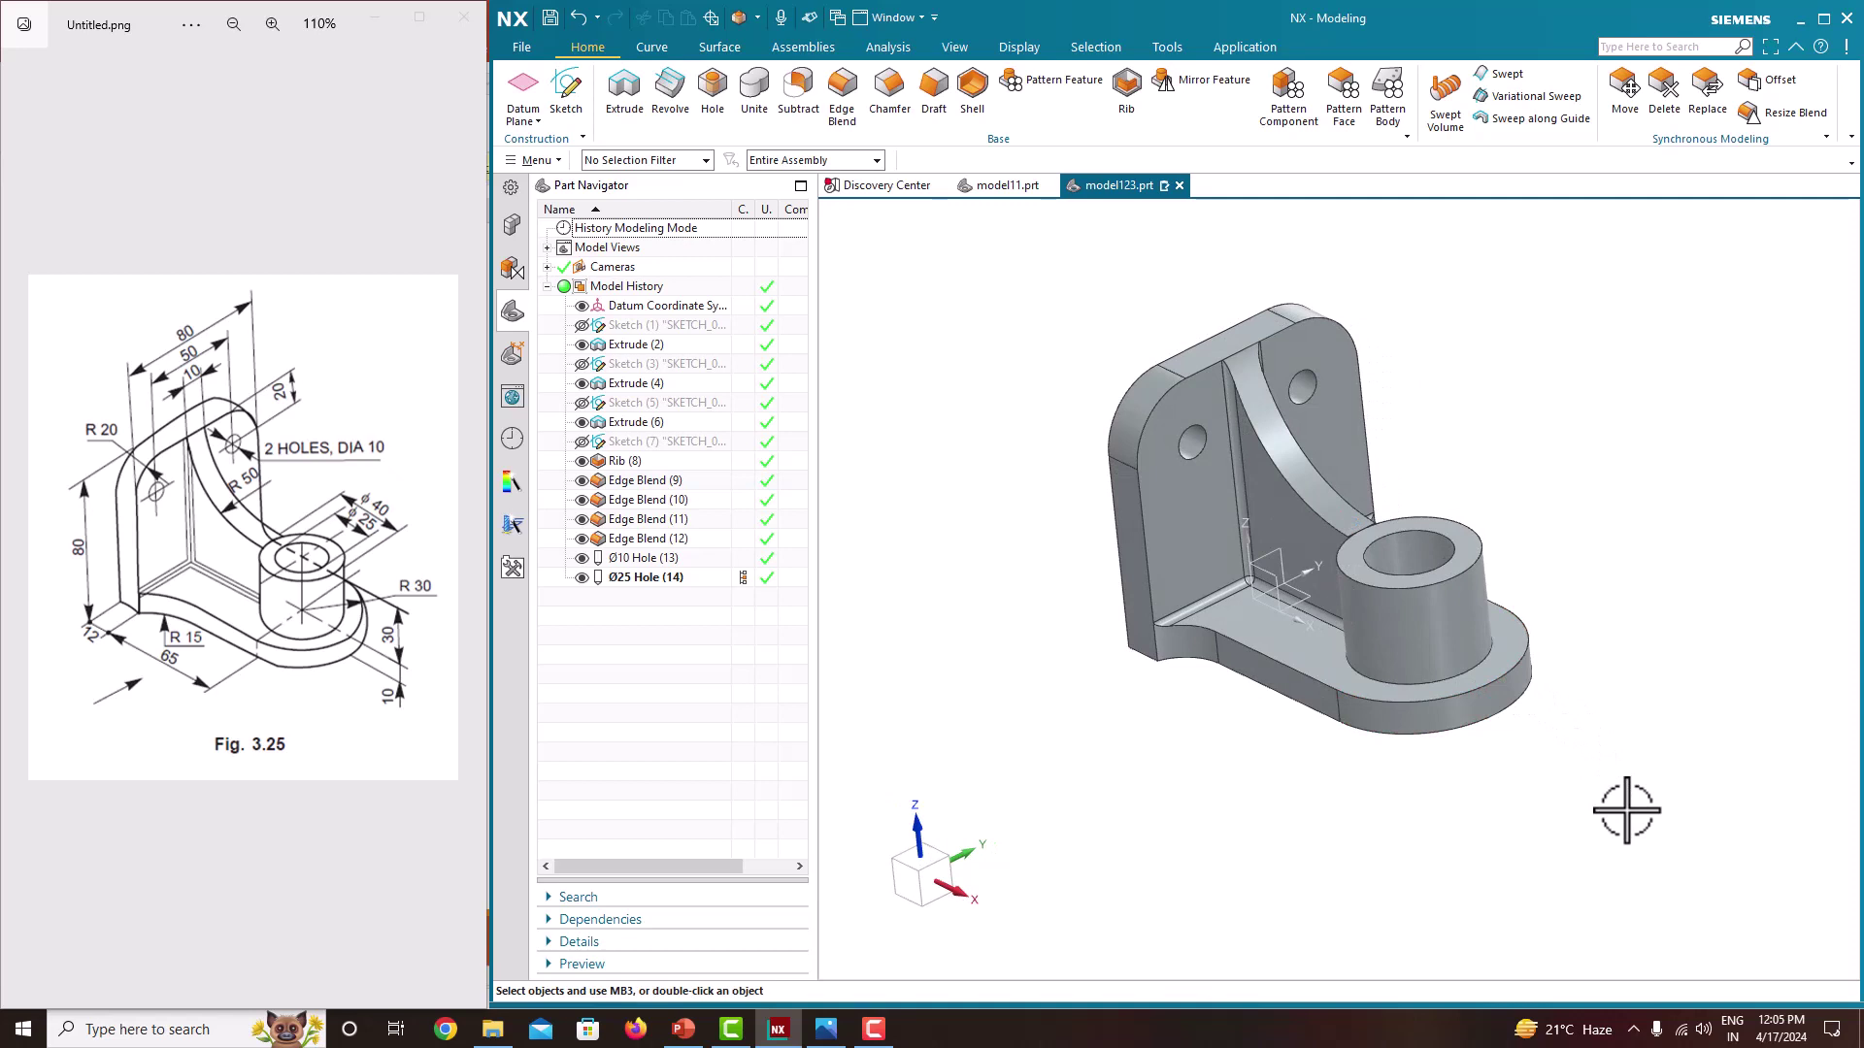